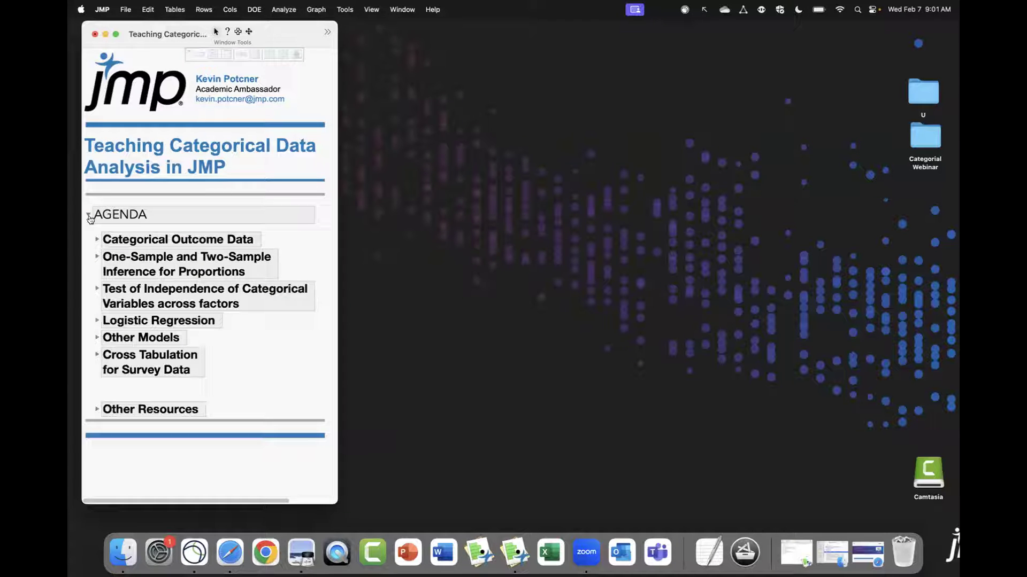
Review the agenda's Categorical Outcome Data, One-Sample and Two-Sample Inference, and Test of Independence sections, expanding and collapsing each
{"action": "left_click", "coordinate": [97, 240]}
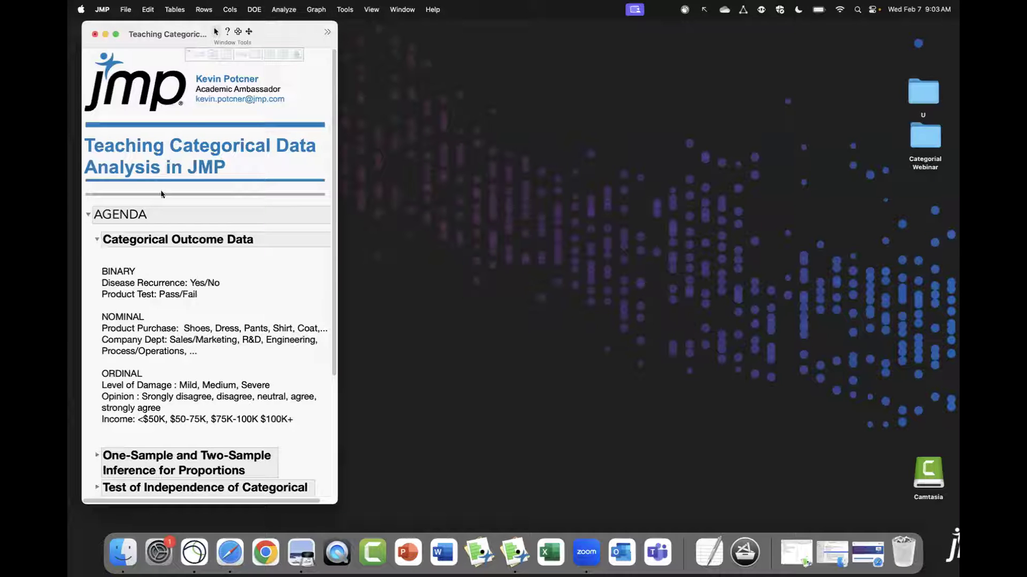
{"action": "left_click", "coordinate": [97, 239]}
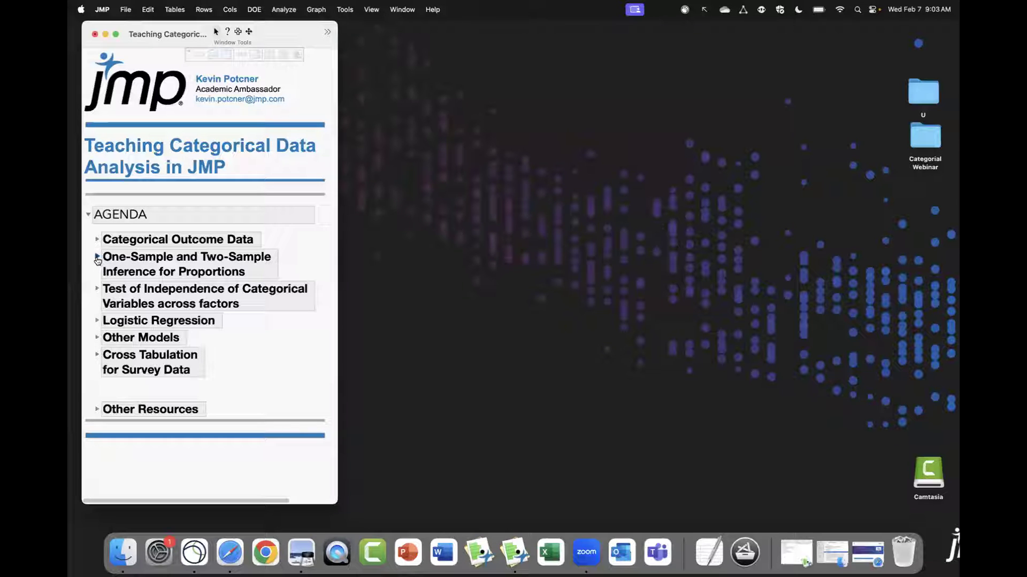
{"action": "left_click", "coordinate": [97, 257]}
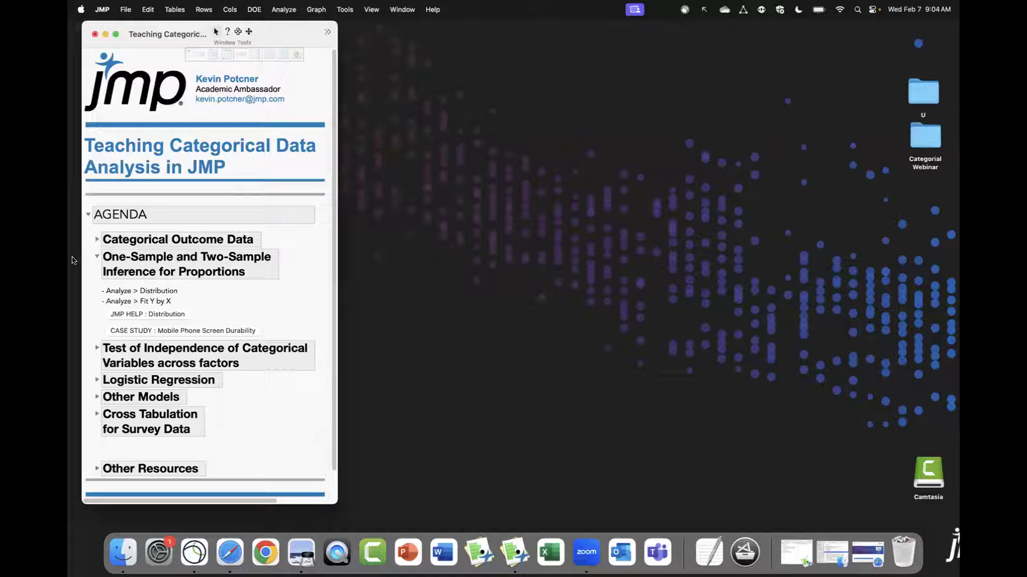
{"action": "left_click", "coordinate": [97, 257]}
{"action": "left_click", "coordinate": [97, 289]}
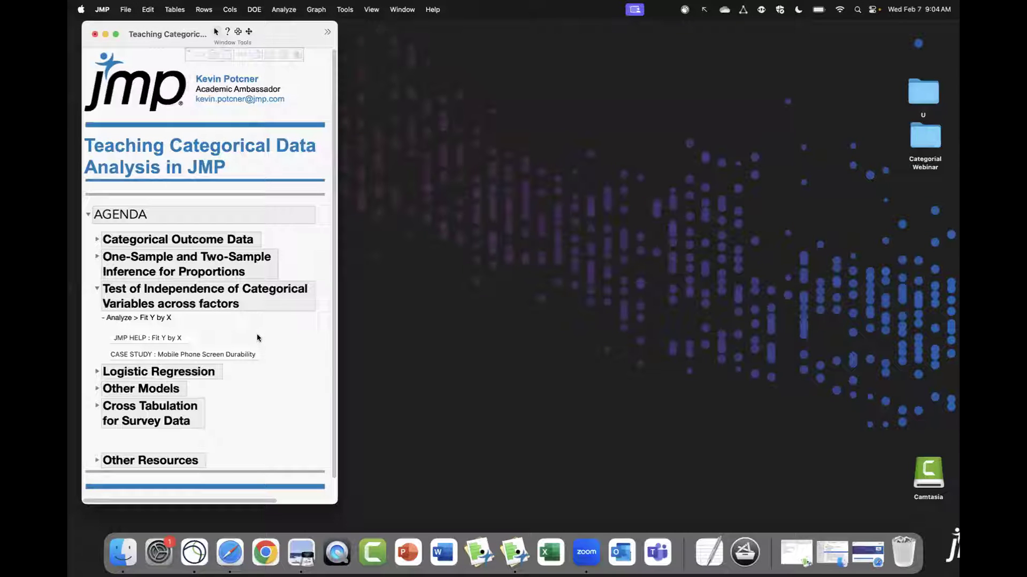
{"action": "left_click", "coordinate": [97, 289]}
Review the agenda's Logistic Regression, Other Models and Cross Tabulation for Survey Data sections, expanding and collapsing each
{"action": "left_click", "coordinate": [97, 320]}
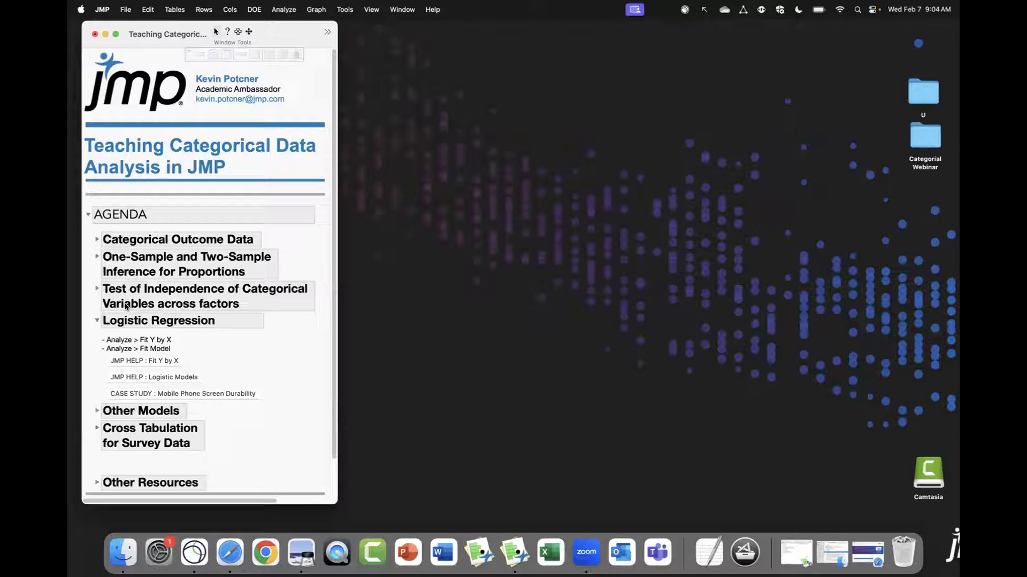
{"action": "left_click", "coordinate": [97, 321]}
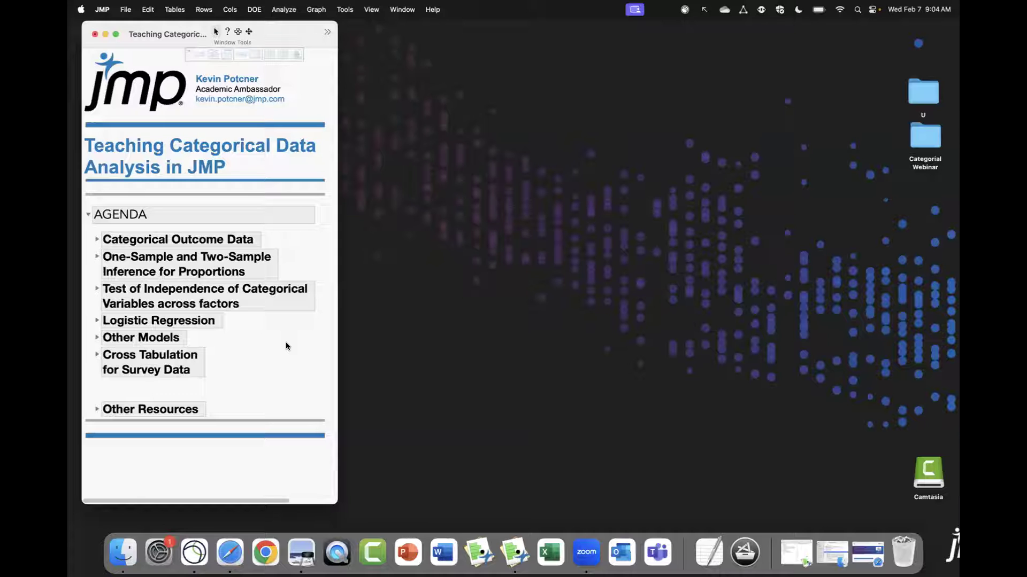
{"action": "left_click", "coordinate": [97, 338]}
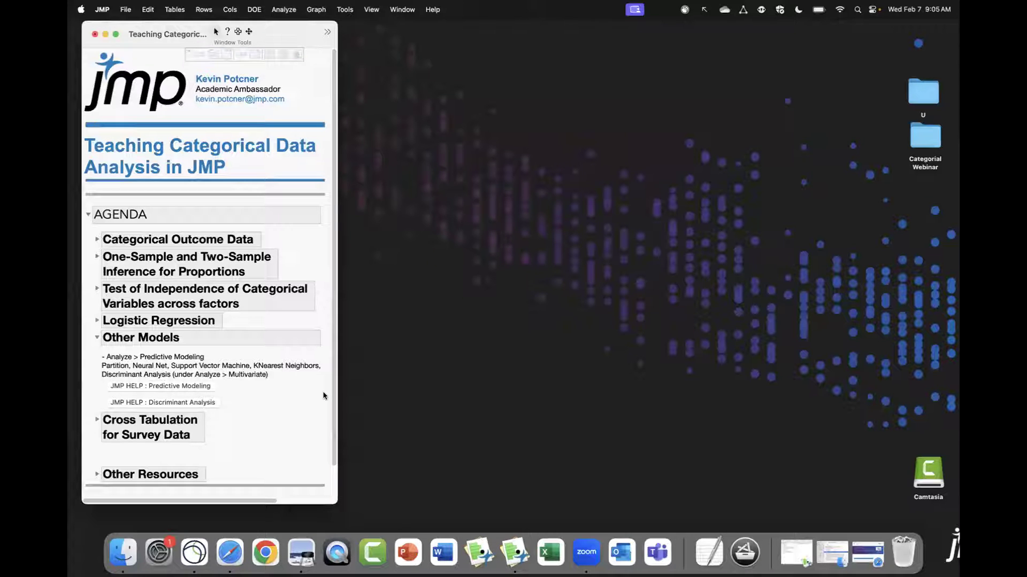
{"action": "left_click", "coordinate": [97, 338]}
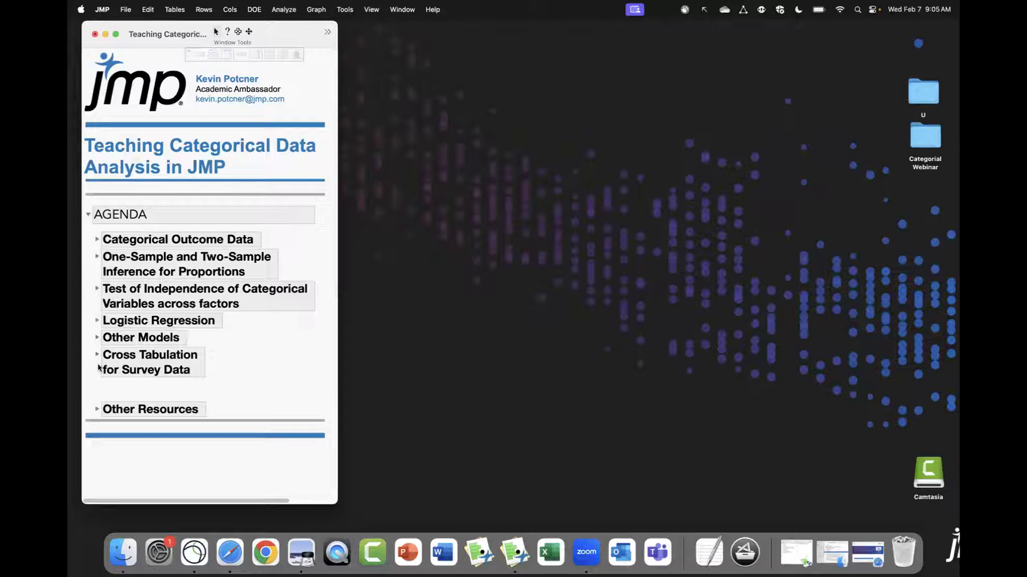
{"action": "left_click", "coordinate": [97, 355]}
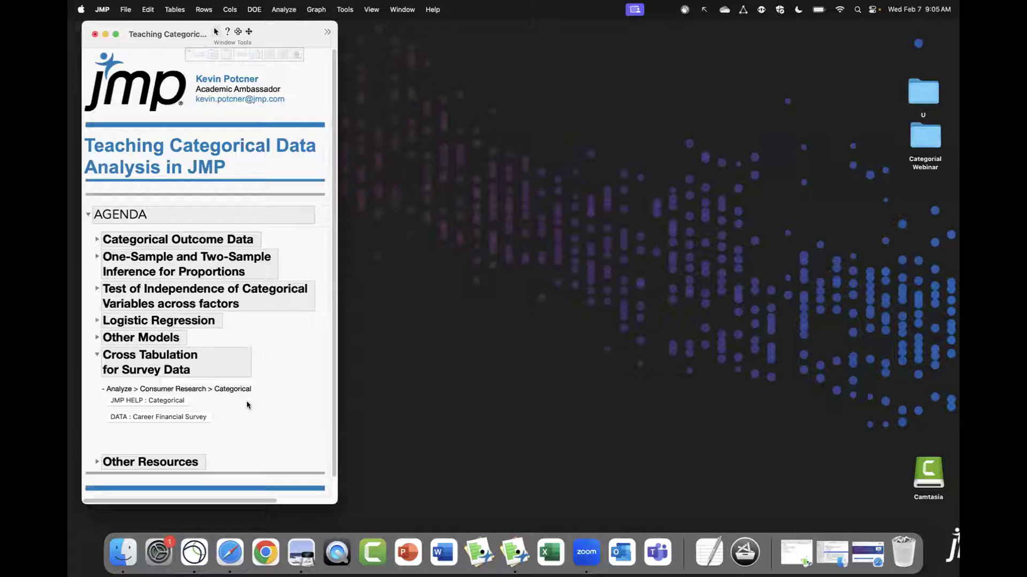
{"action": "left_click", "coordinate": [97, 355]}
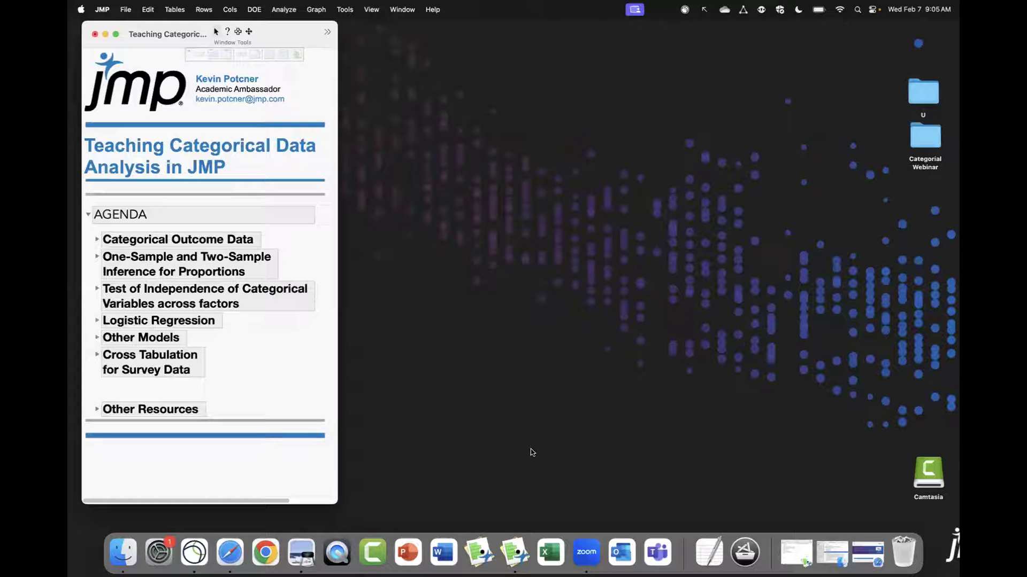
Switch to the minimized Safari window with the JMP Case Study Library, enlarge it and move it higher on the screen
{"action": "left_click", "coordinate": [868, 555]}
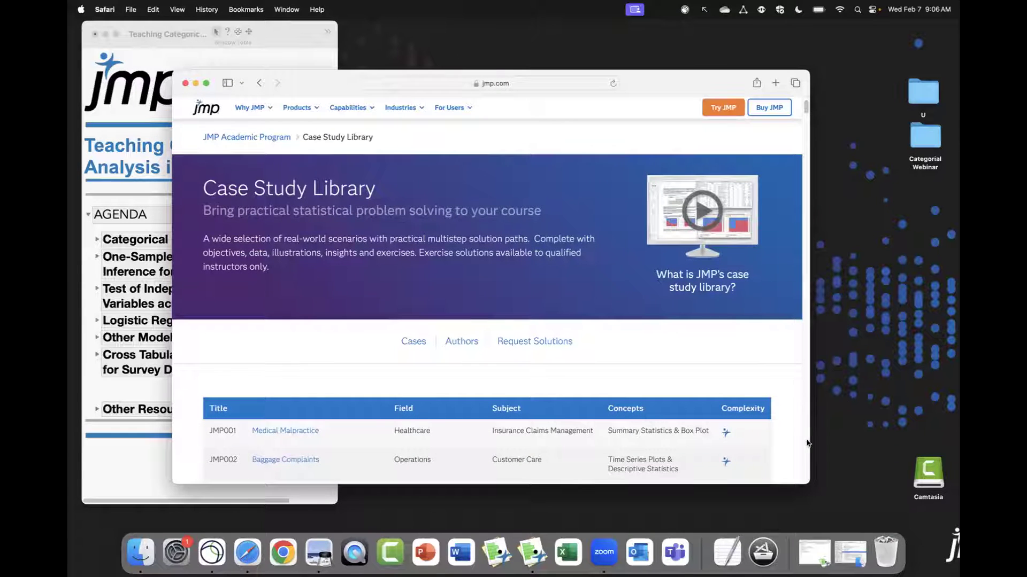
{"action": "left_click_drag", "start_coordinate": [808, 484], "coordinate": [840, 523]}
{"action": "left_click_drag", "start_coordinate": [709, 81], "coordinate": [698, 47]}
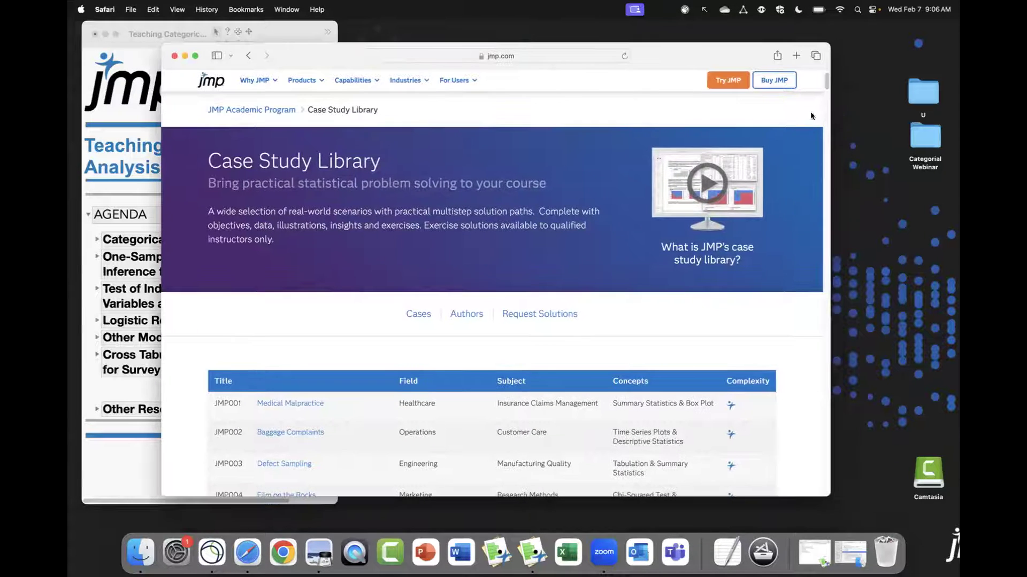
Look through the case study table to its end and return to the Durability of Mobile Phone Screen cases
{"action": "scroll", "coordinate": [727, 298], "scroll_direction": "down", "scroll_amount": 1}
{"action": "scroll", "coordinate": [727, 298], "scroll_direction": "down", "scroll_amount": 5}
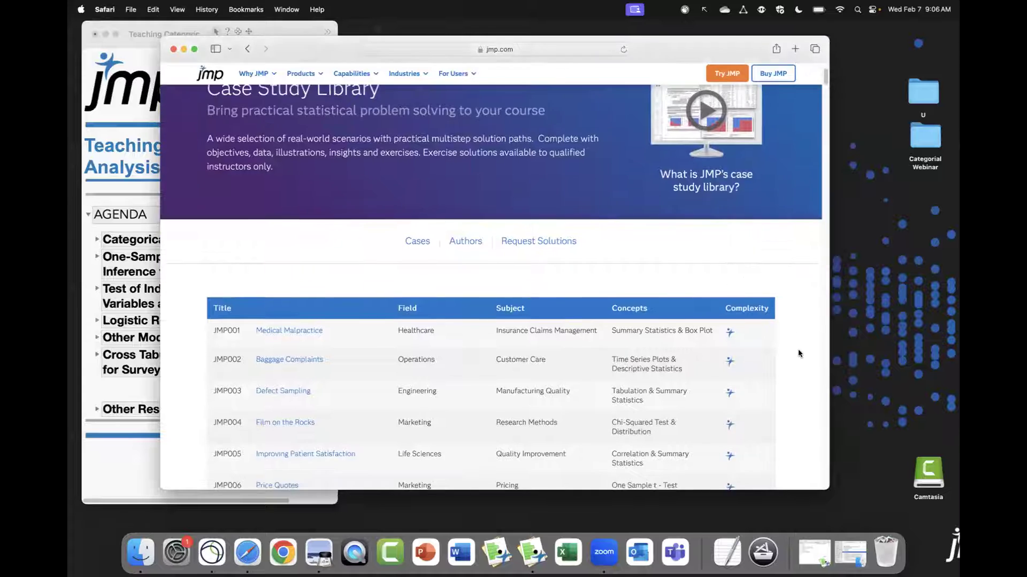
{"action": "scroll", "coordinate": [792, 376], "scroll_direction": "down", "scroll_amount": 6}
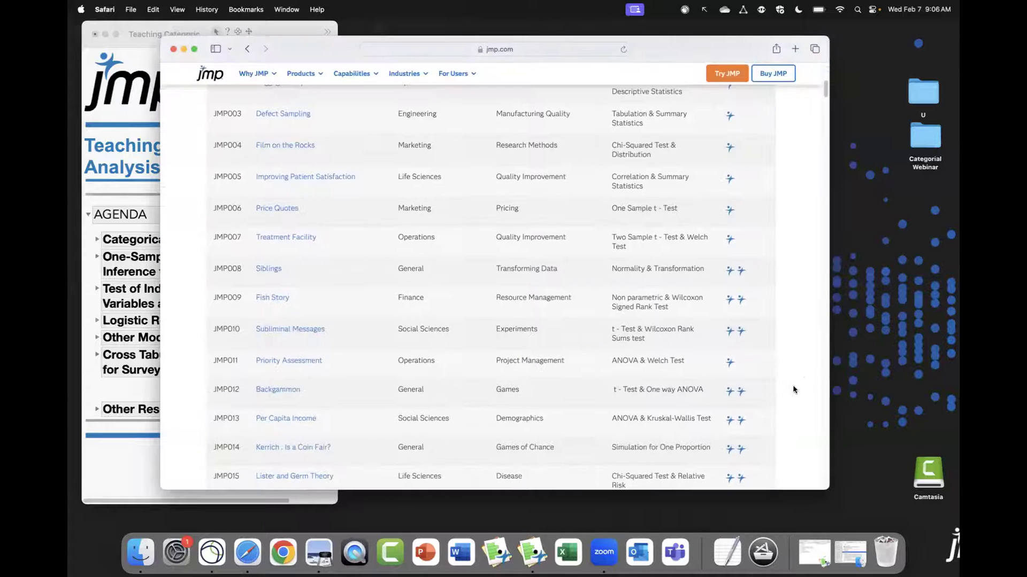
{"action": "scroll", "coordinate": [792, 390], "scroll_direction": "down", "scroll_amount": 2}
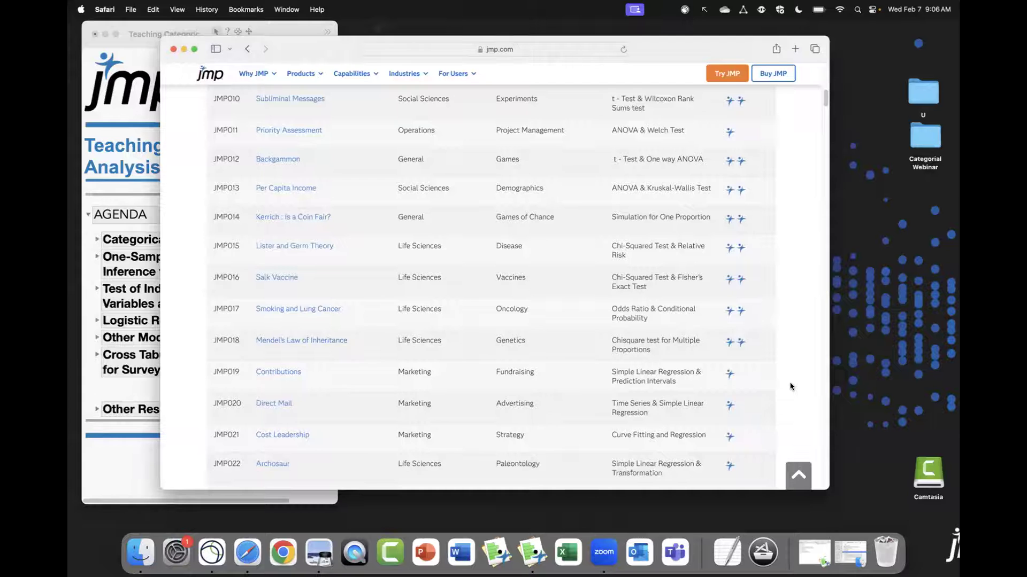
{"action": "scroll", "coordinate": [791, 386], "scroll_direction": "down", "scroll_amount": 4}
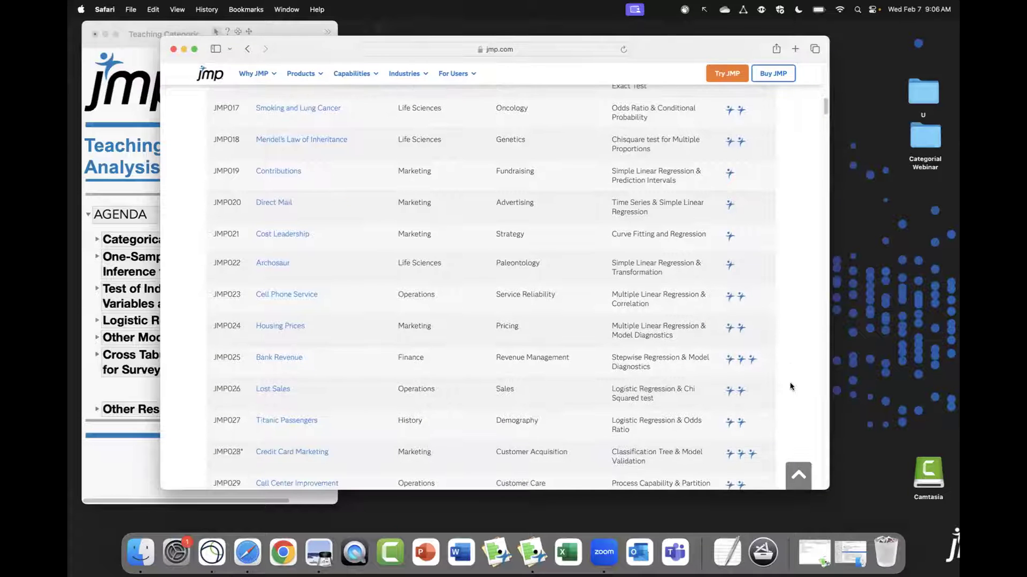
{"action": "scroll", "coordinate": [792, 383], "scroll_direction": "down", "scroll_amount": 5}
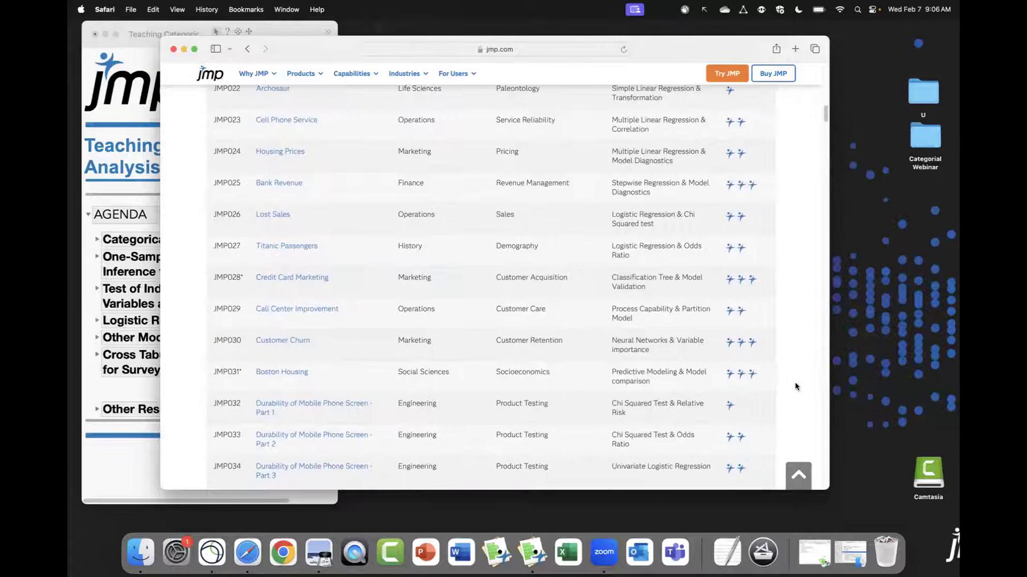
{"action": "scroll", "coordinate": [797, 384], "scroll_direction": "down", "scroll_amount": 3}
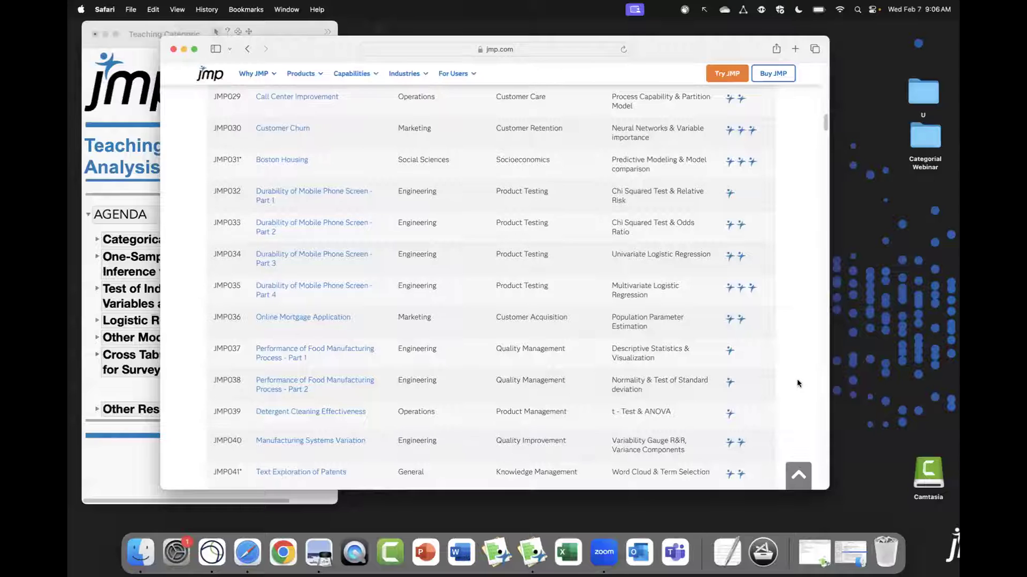
{"action": "scroll", "coordinate": [799, 387], "scroll_direction": "down", "scroll_amount": 2}
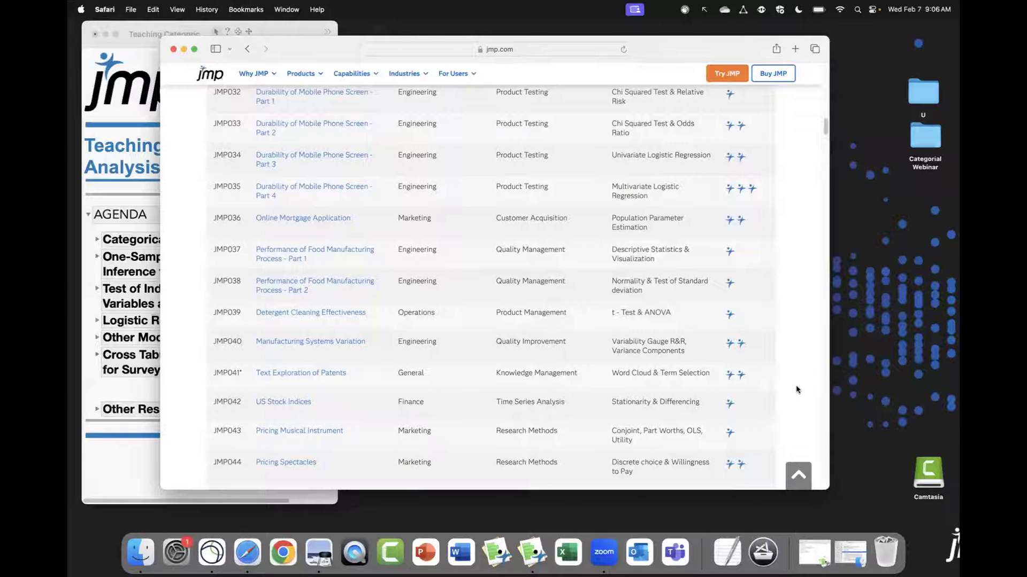
{"action": "scroll", "coordinate": [796, 389], "scroll_direction": "down", "scroll_amount": 7}
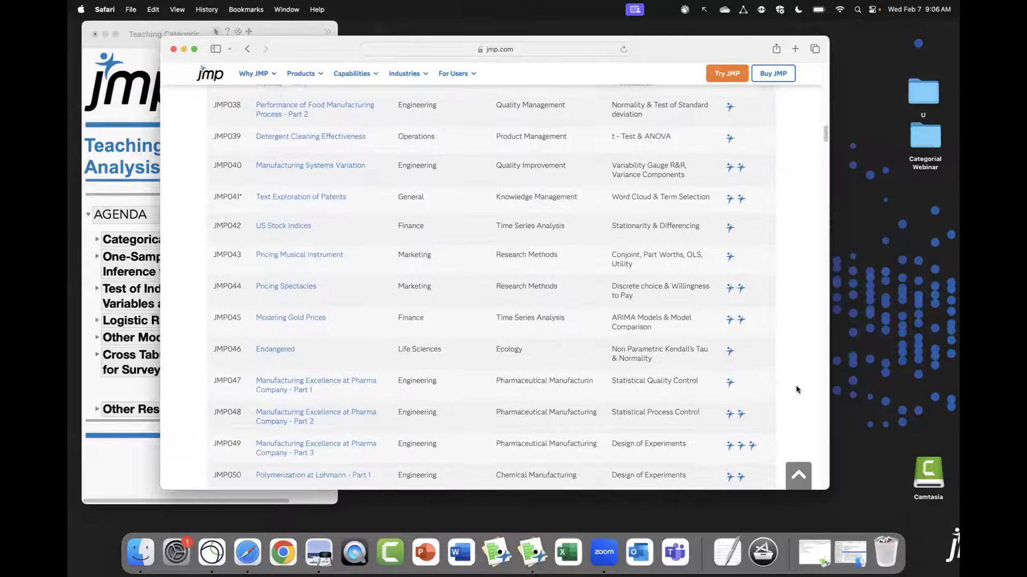
{"action": "scroll", "coordinate": [796, 388], "scroll_direction": "down", "scroll_amount": 6}
{"action": "scroll", "coordinate": [796, 388], "scroll_direction": "up", "scroll_amount": 3}
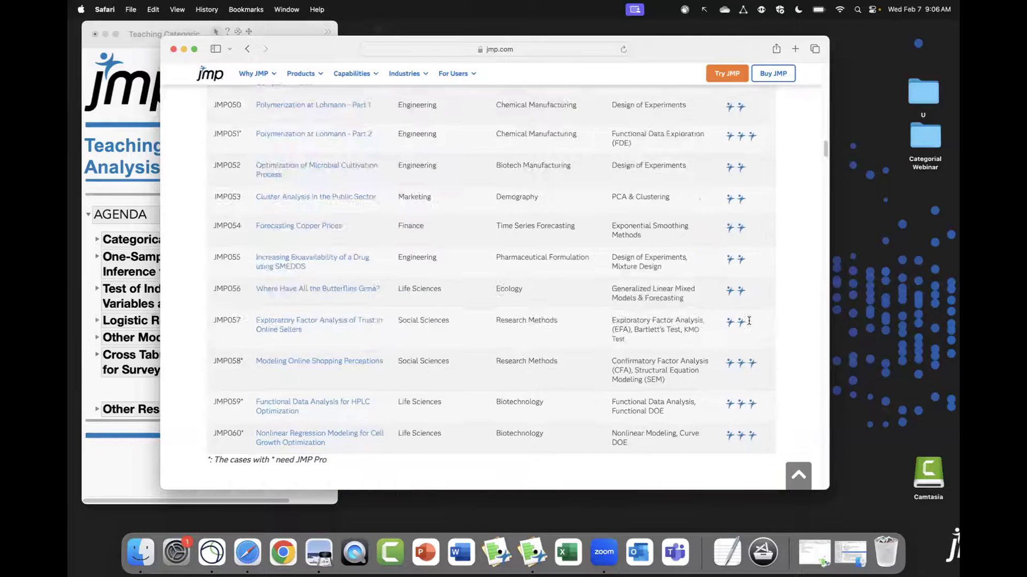
{"action": "scroll", "coordinate": [728, 316], "scroll_direction": "up", "scroll_amount": 10}
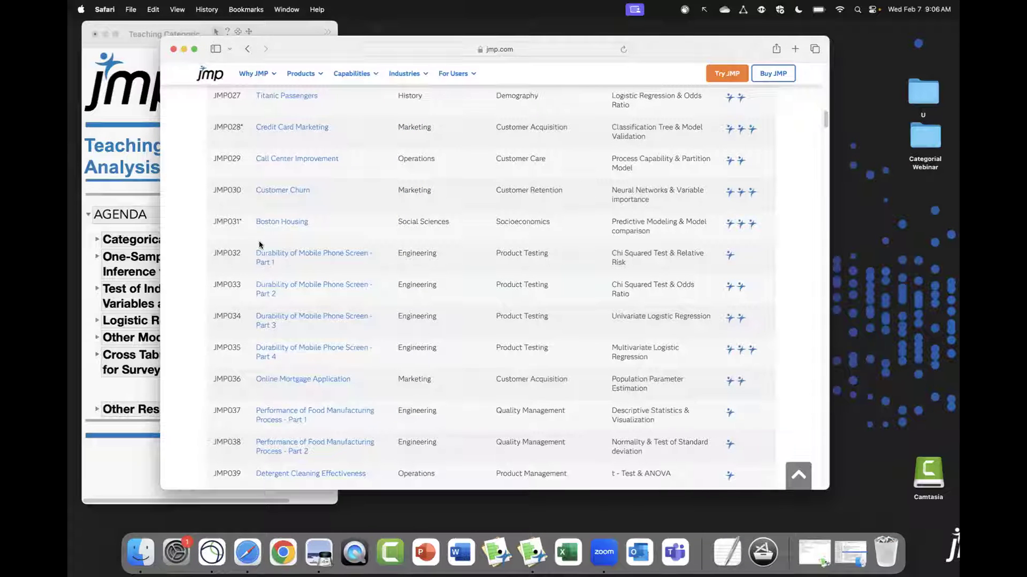
Outline the Durability of Mobile Phone Screen rows with a temporary box, clear it and minimize the Case Study Library window
{"action": "mouse_move", "coordinate": [204, 244]}
{"action": "left_mouse_down"}
{"action": "mouse_move", "coordinate": [284, 277]}
{"action": "mouse_move", "coordinate": [636, 353]}
{"action": "mouse_move", "coordinate": [753, 348]}
{"action": "left_mouse_up"}
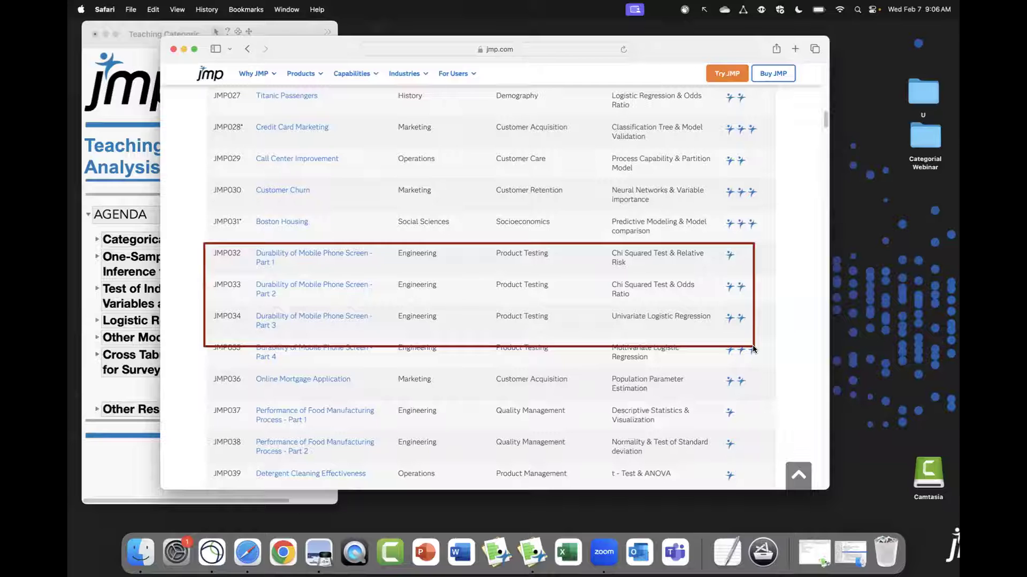
{"action": "key", "text": "Escape"}
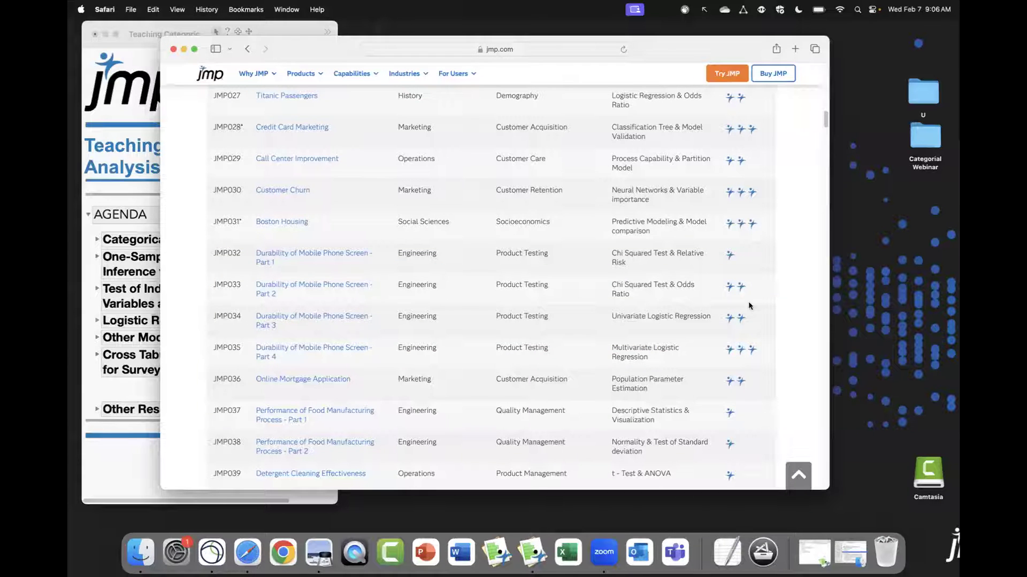
{"action": "left_click", "coordinate": [184, 49]}
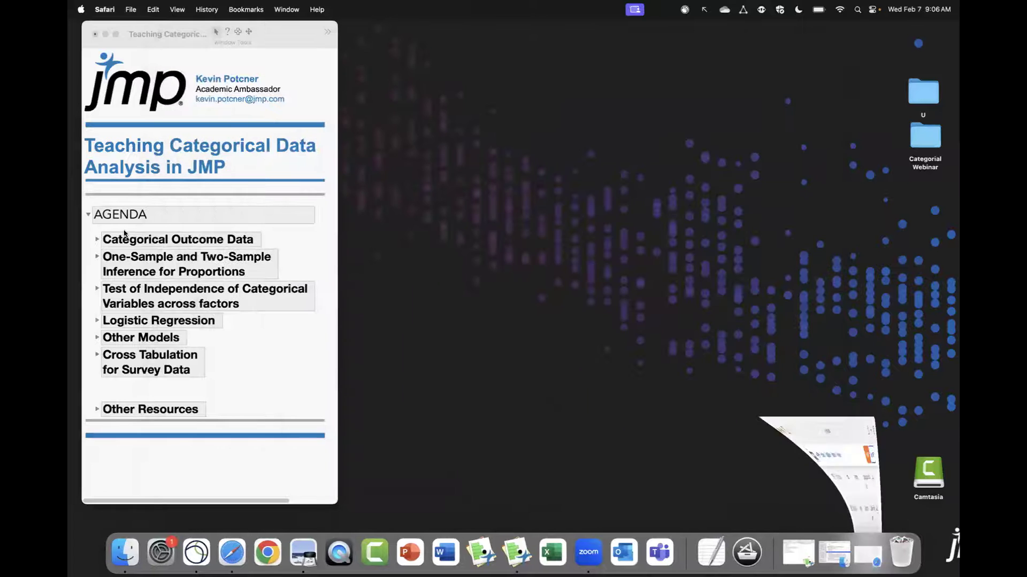
Revisit the agenda's Categorical Outcome Data and One-Sample and Two-Sample Inference for Proportions sections in JMP, collapsing each after viewing
{"action": "left_click", "coordinate": [97, 241]}
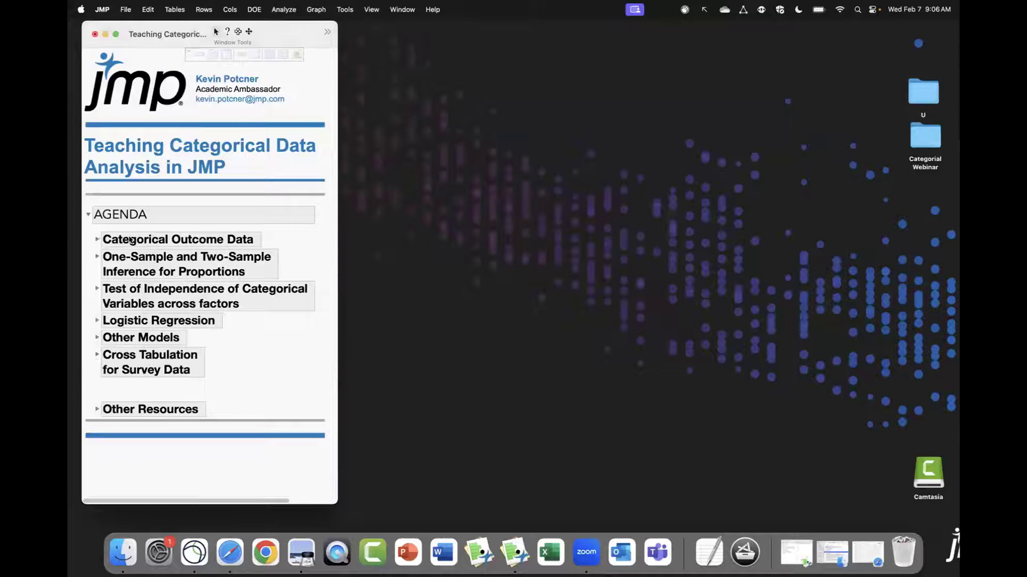
{"action": "left_click", "coordinate": [97, 239]}
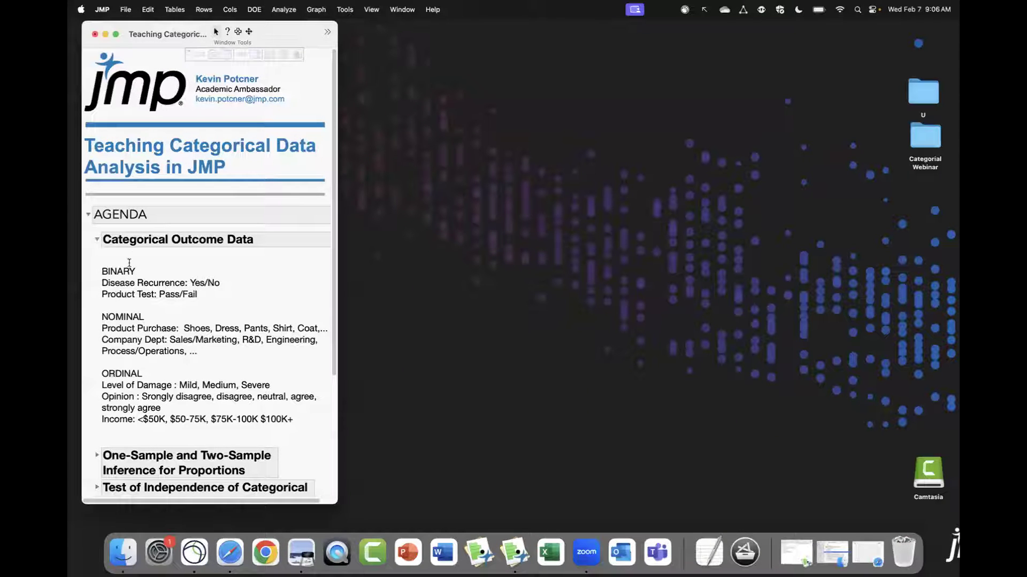
{"action": "left_click", "coordinate": [97, 239]}
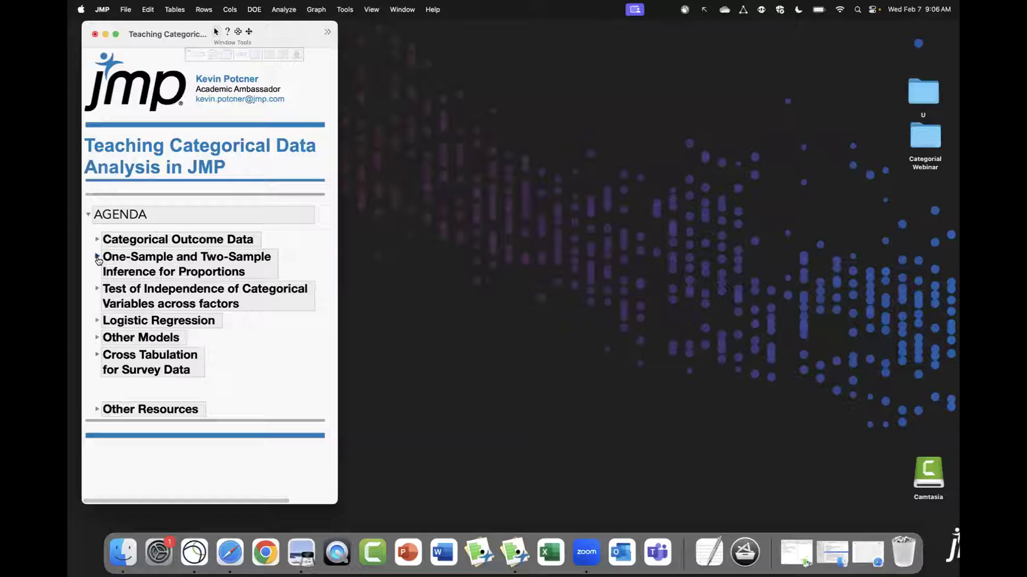
{"action": "left_click", "coordinate": [98, 258]}
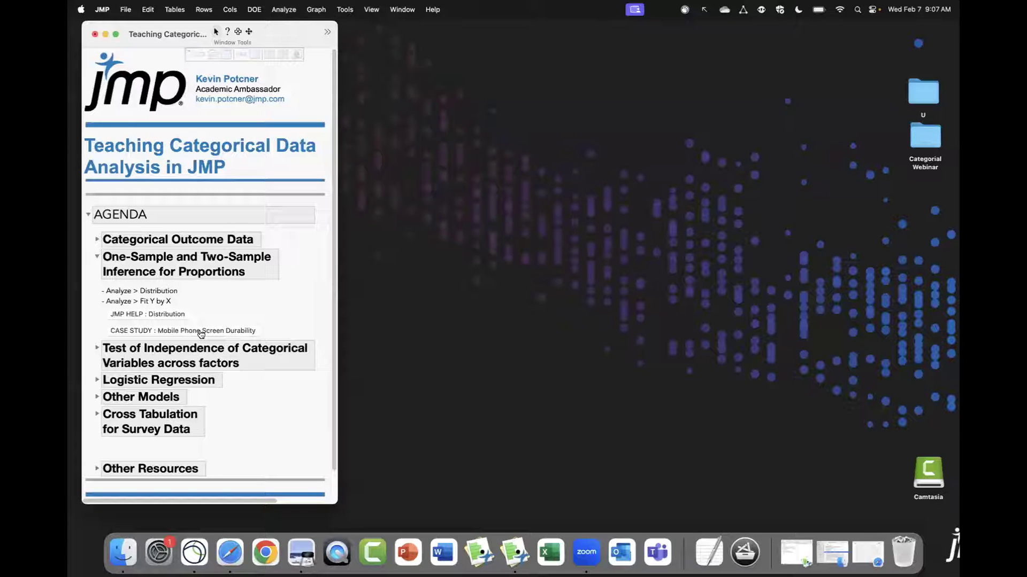
{"action": "left_click", "coordinate": [98, 257]}
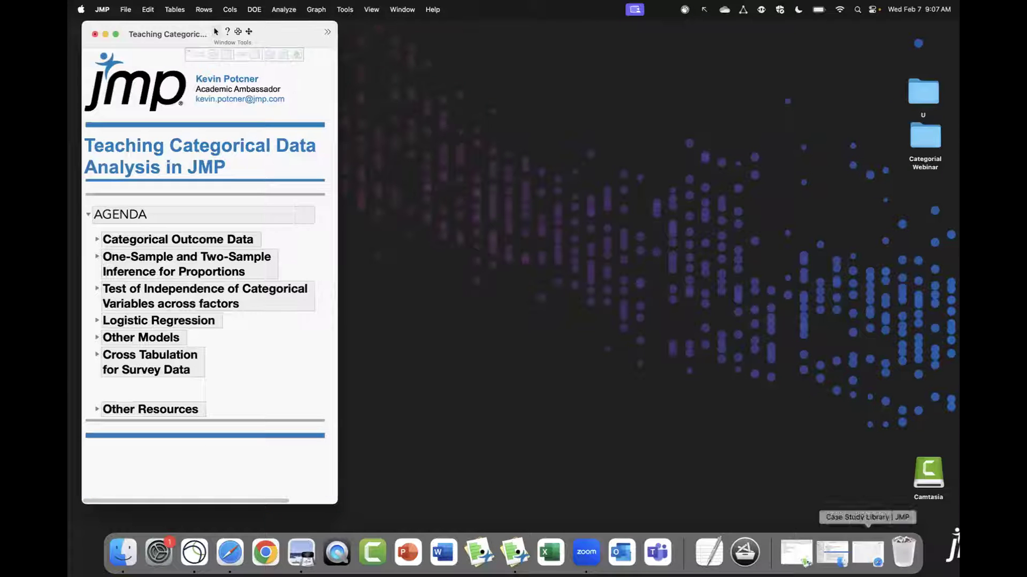
Bring up the PDF "JMP032_Durability of Mobile Phone Screen - Part 1" in Preview and go to page 2
{"action": "right_click", "coordinate": [301, 552]}
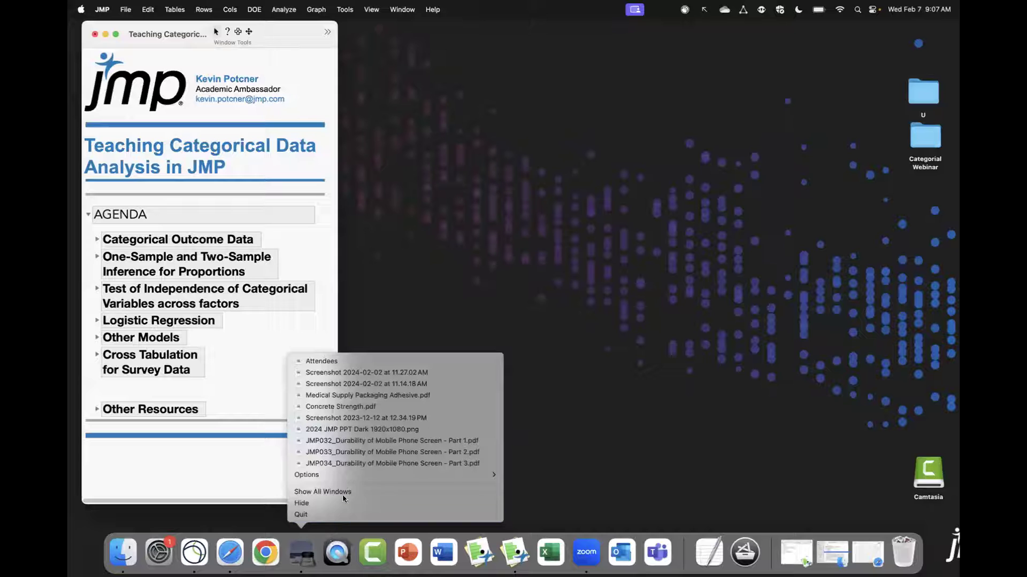
{"action": "left_click", "coordinate": [393, 441]}
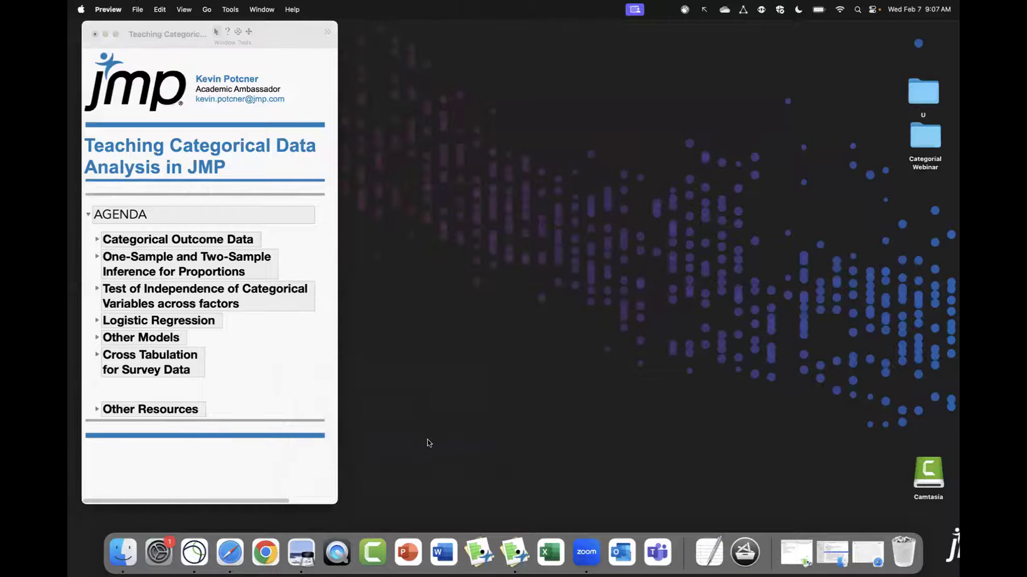
{"action": "left_click_drag", "start_coordinate": [176, 25], "coordinate": [212, 30]}
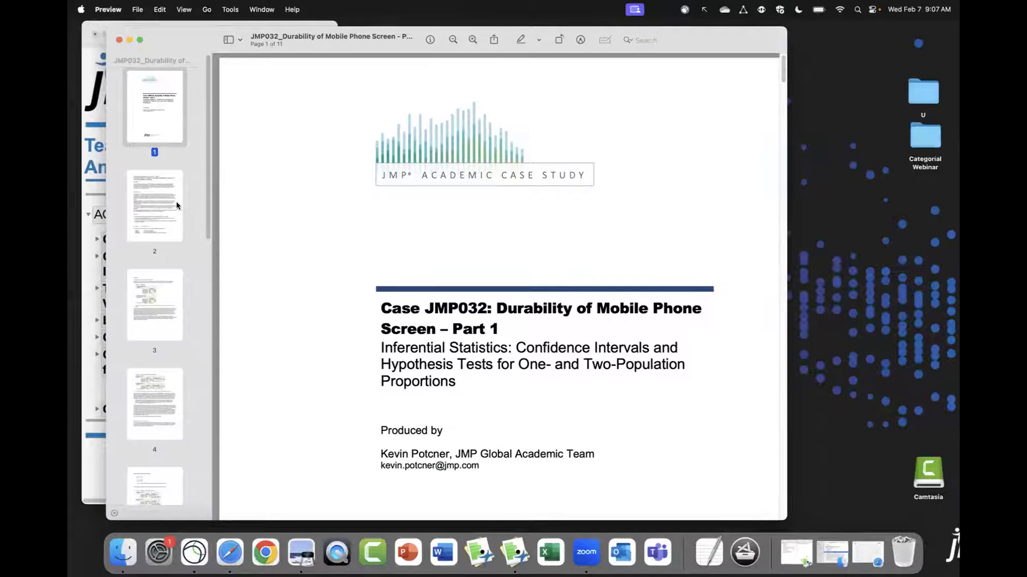
{"action": "scroll", "coordinate": [495, 314], "scroll_direction": "down", "scroll_amount": 2}
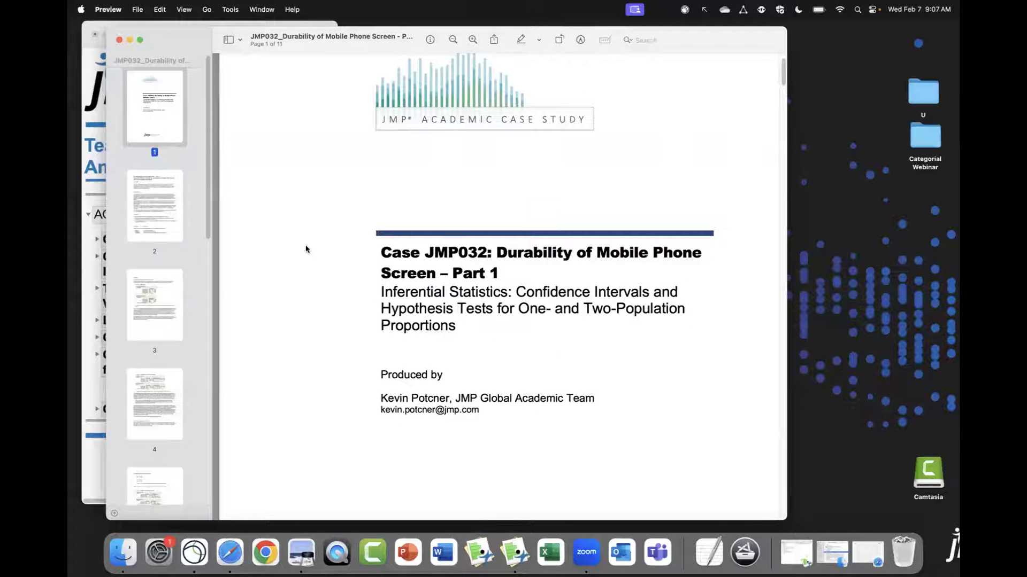
{"action": "left_click", "coordinate": [165, 224]}
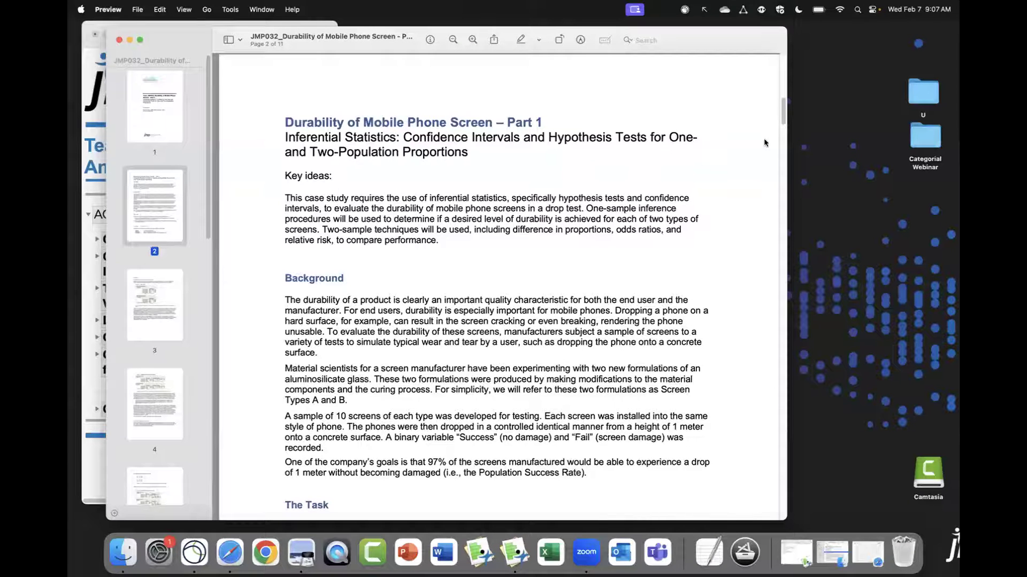
Review the Background section, outlining Types A and B, the 10-screen sample, the 1 meter height and the binary variable with temporary boxes
{"action": "scroll", "coordinate": [731, 195], "scroll_direction": "down", "scroll_amount": 2}
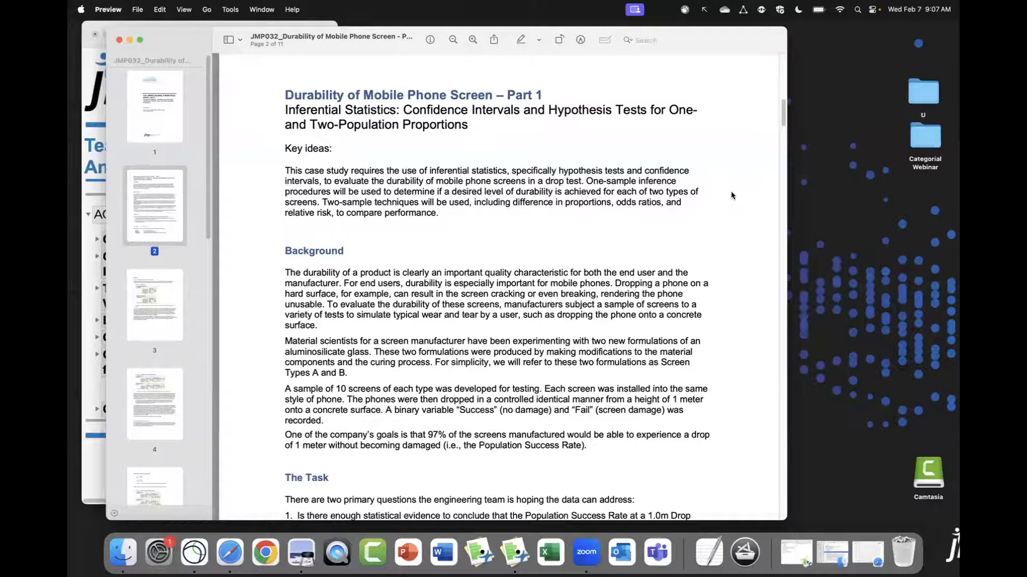
{"action": "scroll", "coordinate": [714, 292], "scroll_direction": "down", "scroll_amount": 2}
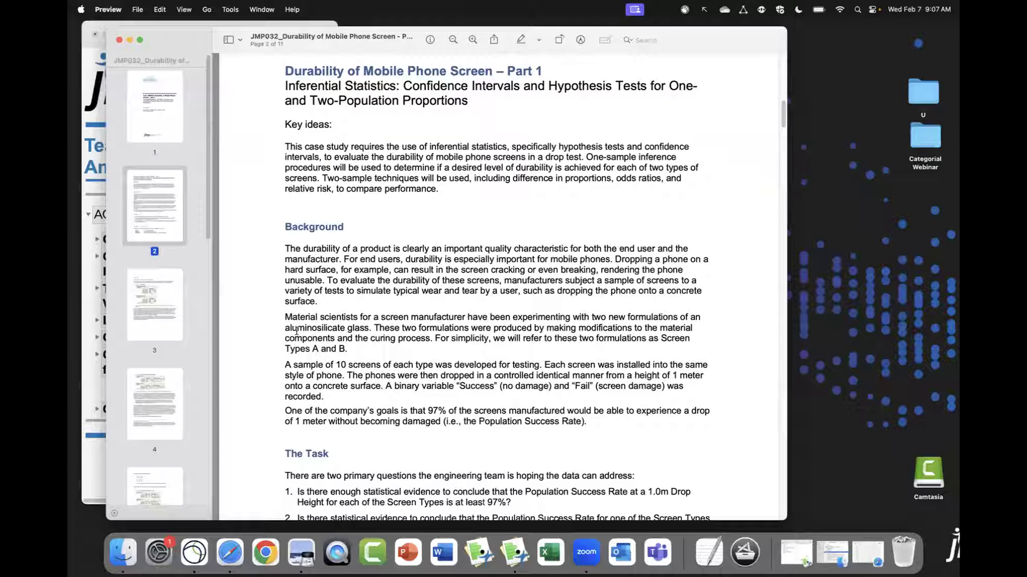
{"action": "left_click_drag", "start_coordinate": [279, 341], "coordinate": [367, 358]}
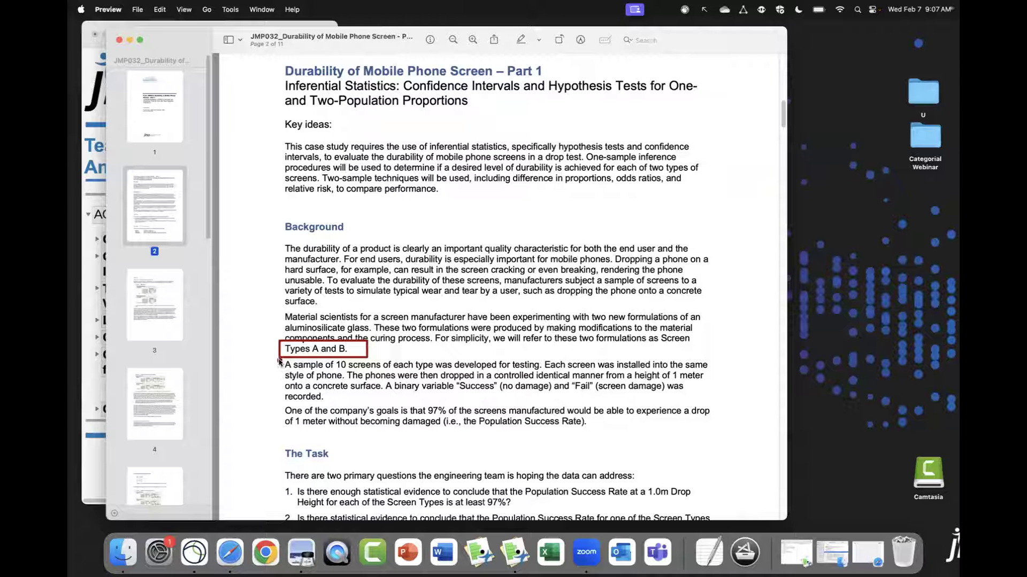
{"action": "left_click_drag", "start_coordinate": [281, 361], "coordinate": [437, 375]}
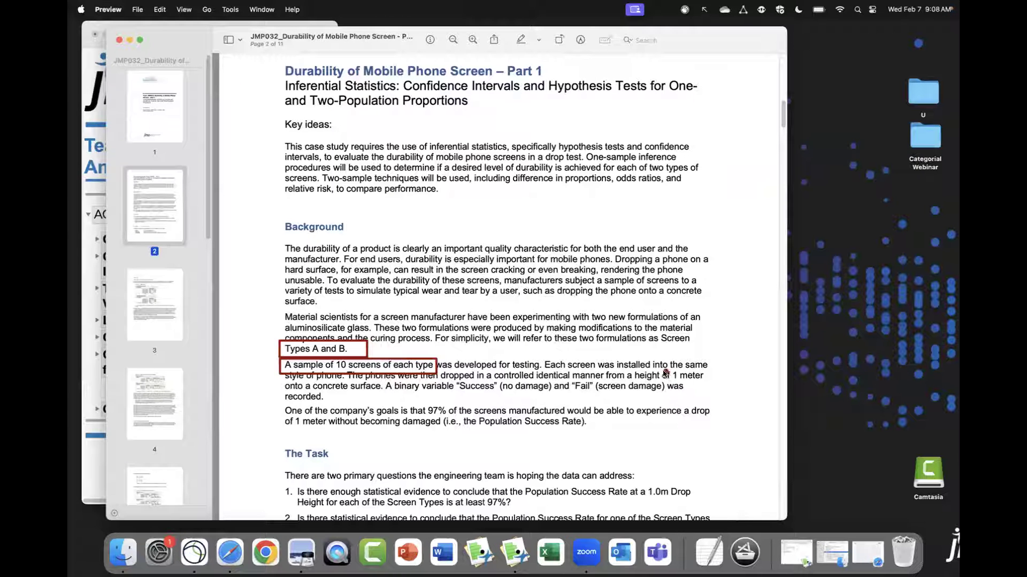
{"action": "left_click_drag", "start_coordinate": [661, 369], "coordinate": [711, 382]}
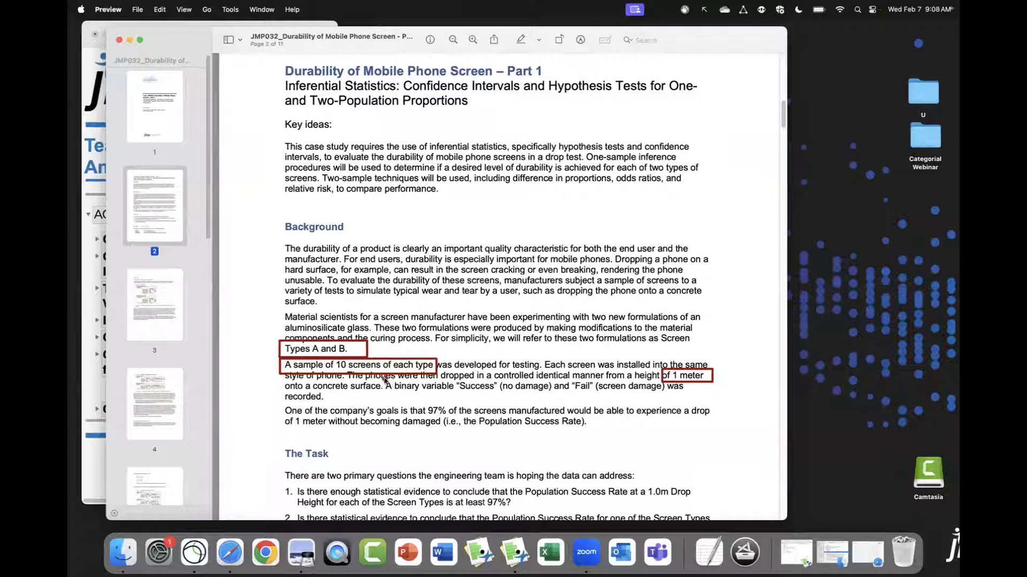
{"action": "left_click_drag", "start_coordinate": [383, 380], "coordinate": [714, 397]}
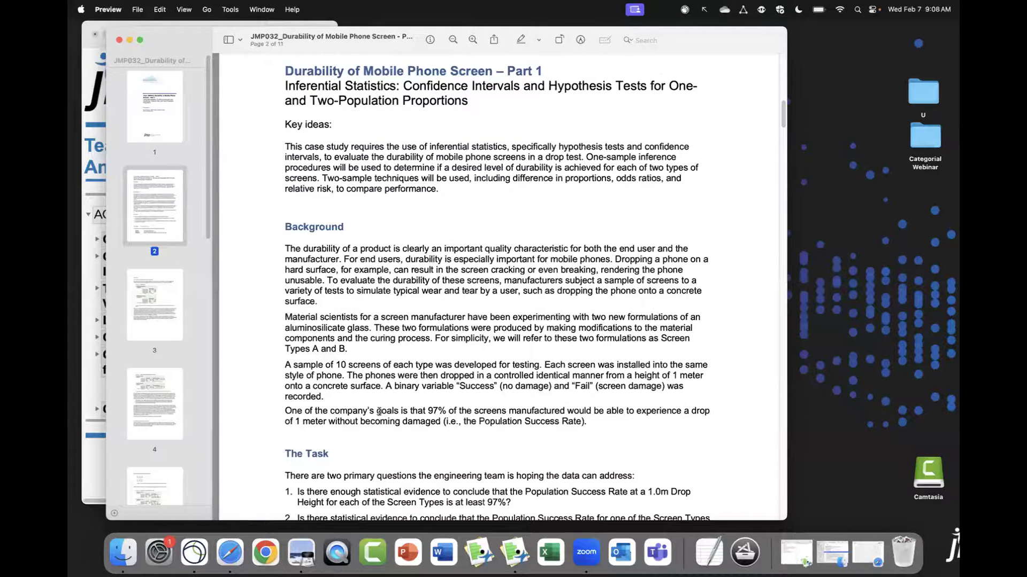
Continue through the two primary questions under The Task to The Data section describing Drop Test 1A.jmp
{"action": "scroll", "coordinate": [380, 411], "scroll_direction": "down", "scroll_amount": 3}
{"action": "scroll", "coordinate": [380, 410], "scroll_direction": "down", "scroll_amount": 2}
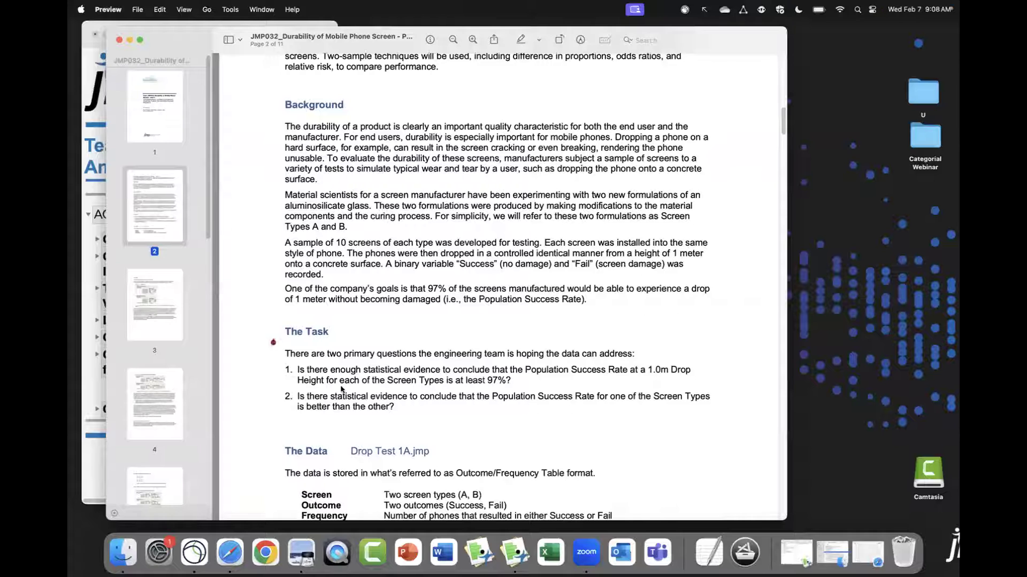
{"action": "left_click_drag", "start_coordinate": [717, 427], "coordinate": [730, 426]}
{"action": "scroll", "coordinate": [668, 385], "scroll_direction": "down", "scroll_amount": 2}
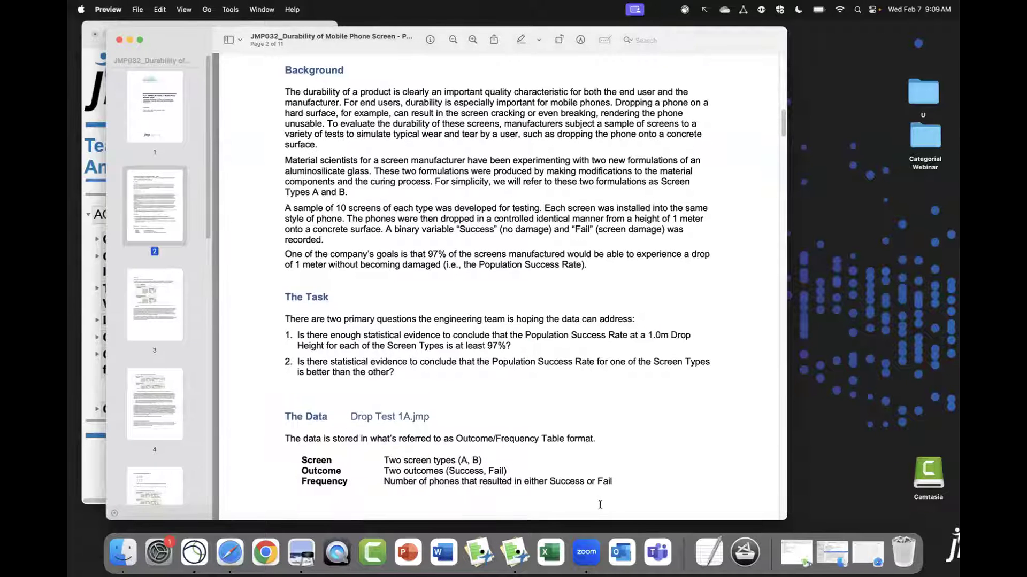
Bring up the Drop Test 1A data table in JMP and temporarily outline its Screen A rows and Screen B rows
{"action": "right_click", "coordinate": [516, 554]}
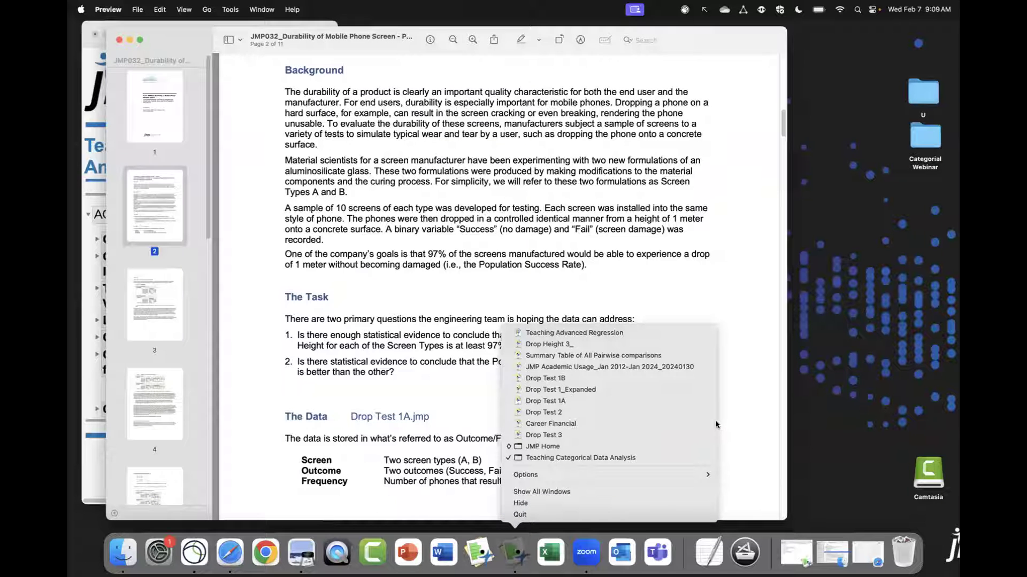
{"action": "left_click", "coordinate": [706, 401]}
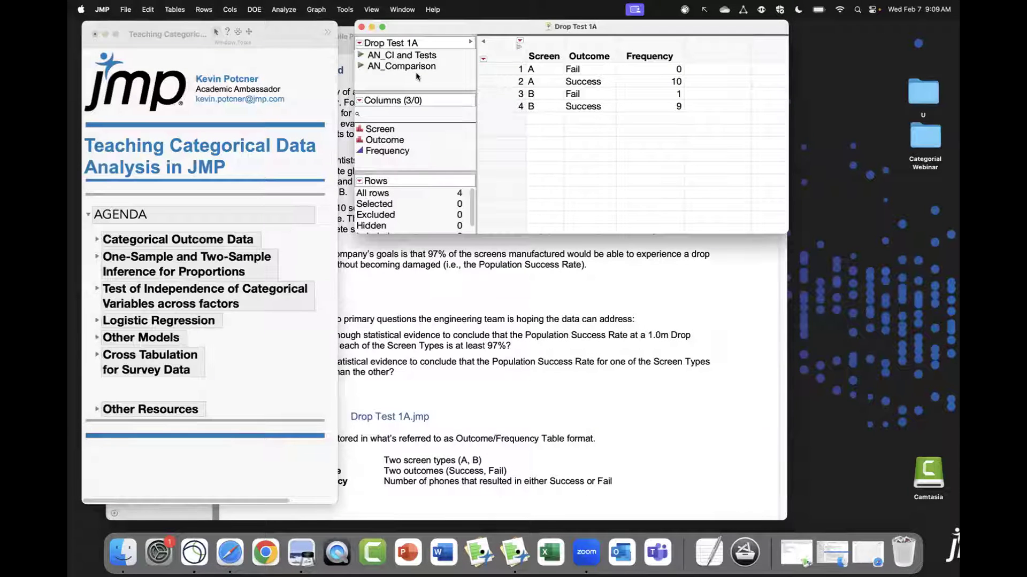
{"action": "left_click_drag", "start_coordinate": [768, 26], "coordinate": [752, 116]}
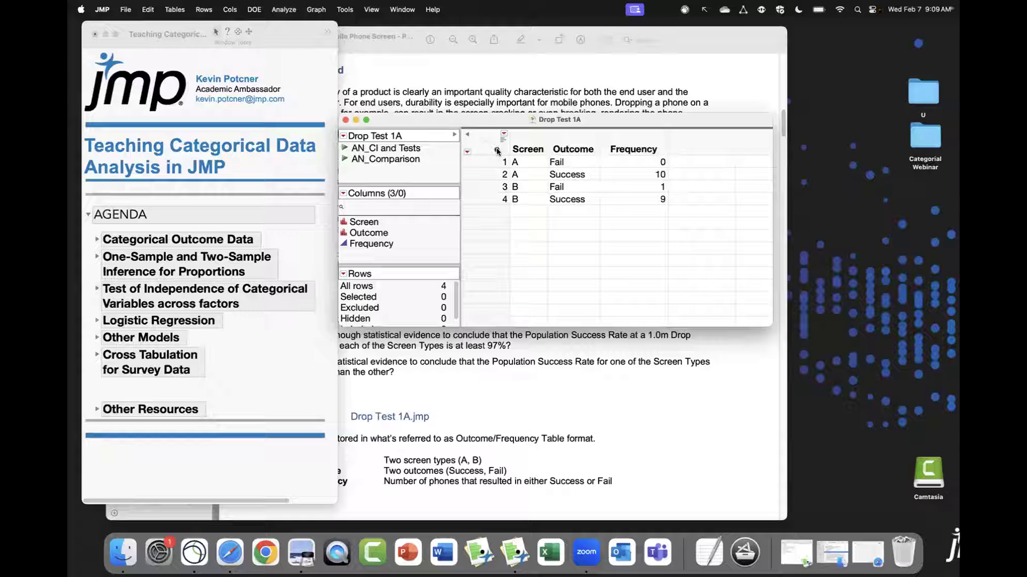
{"action": "mouse_move", "coordinate": [496, 151]}
{"action": "left_mouse_down"}
{"action": "mouse_move", "coordinate": [603, 185]}
{"action": "mouse_move", "coordinate": [679, 182]}
{"action": "left_mouse_up"}
{"action": "mouse_move", "coordinate": [504, 155]}
{"action": "left_mouse_down"}
{"action": "mouse_move", "coordinate": [533, 172]}
{"action": "mouse_move", "coordinate": [673, 182]}
{"action": "left_mouse_up"}
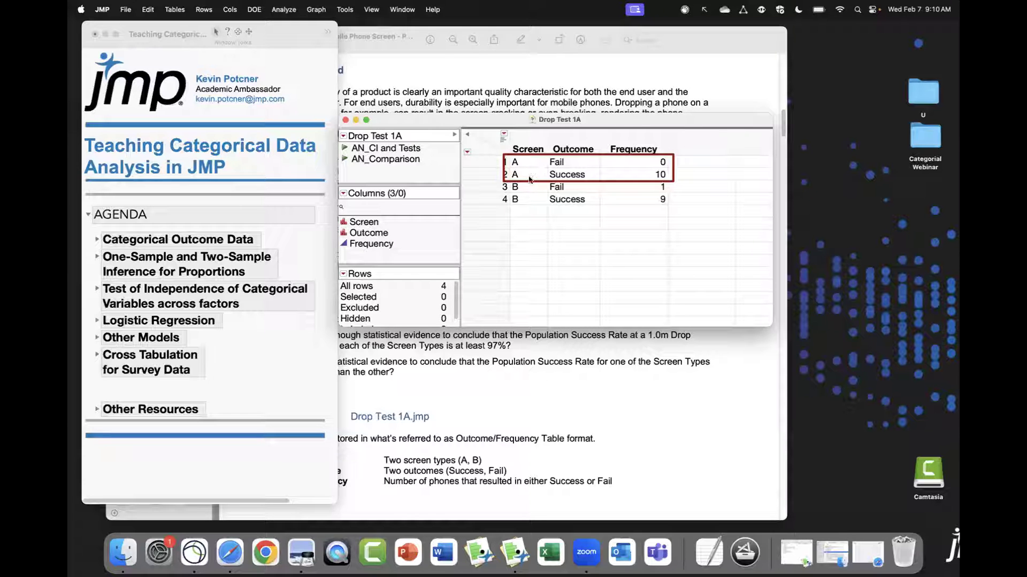
{"action": "mouse_move", "coordinate": [502, 180]}
{"action": "left_mouse_down"}
{"action": "mouse_move", "coordinate": [571, 207]}
{"action": "mouse_move", "coordinate": [674, 208]}
{"action": "left_mouse_up"}
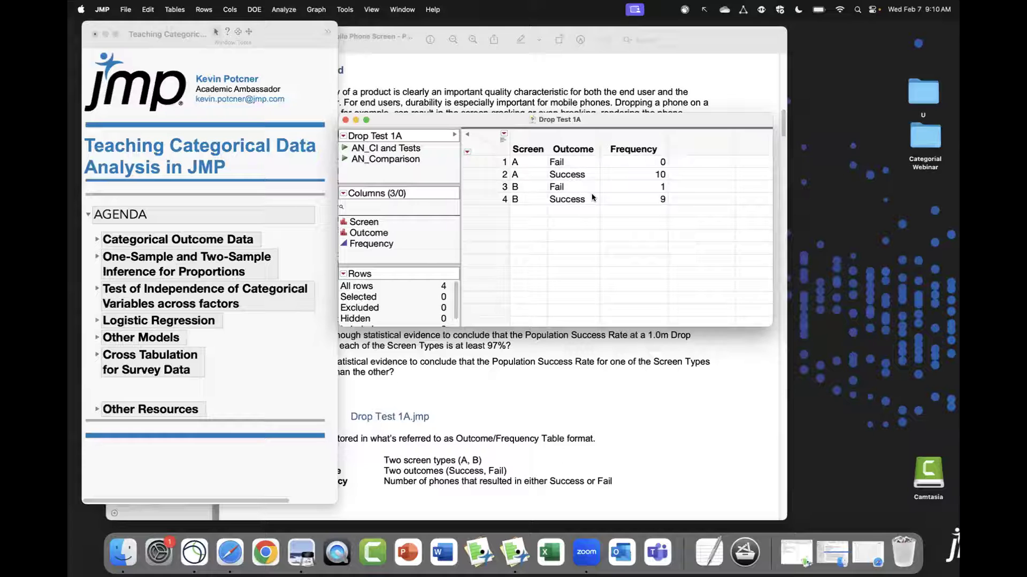
Show the Drop Test 1_Expanded table in an enlarged window, outline the Failure row of test 8 and close the table
{"action": "right_click", "coordinate": [513, 558]}
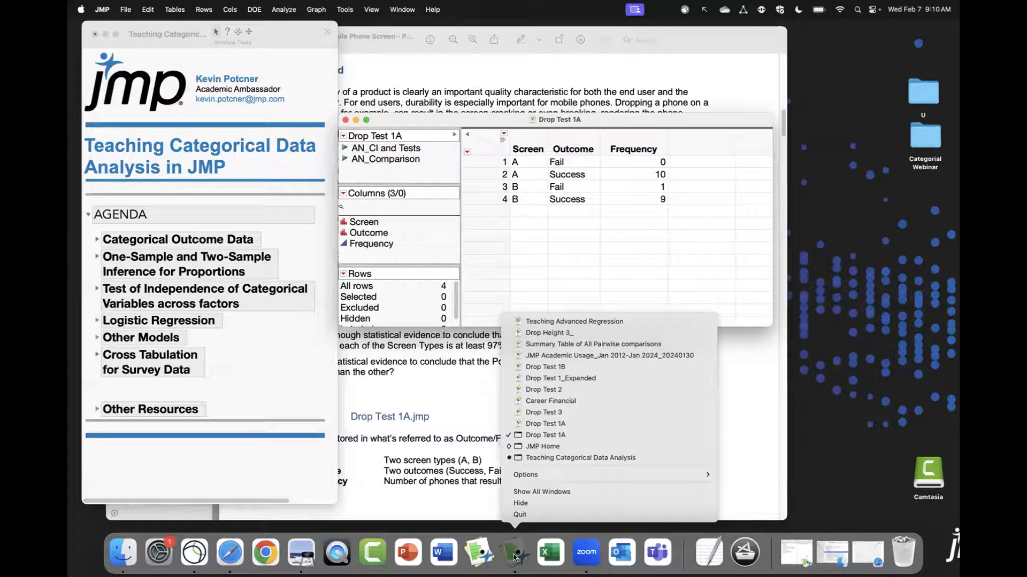
{"action": "left_click", "coordinate": [707, 378]}
{"action": "left_click_drag", "start_coordinate": [599, 111], "coordinate": [605, 71]}
{"action": "left_click_drag", "start_coordinate": [694, 420], "coordinate": [759, 461]}
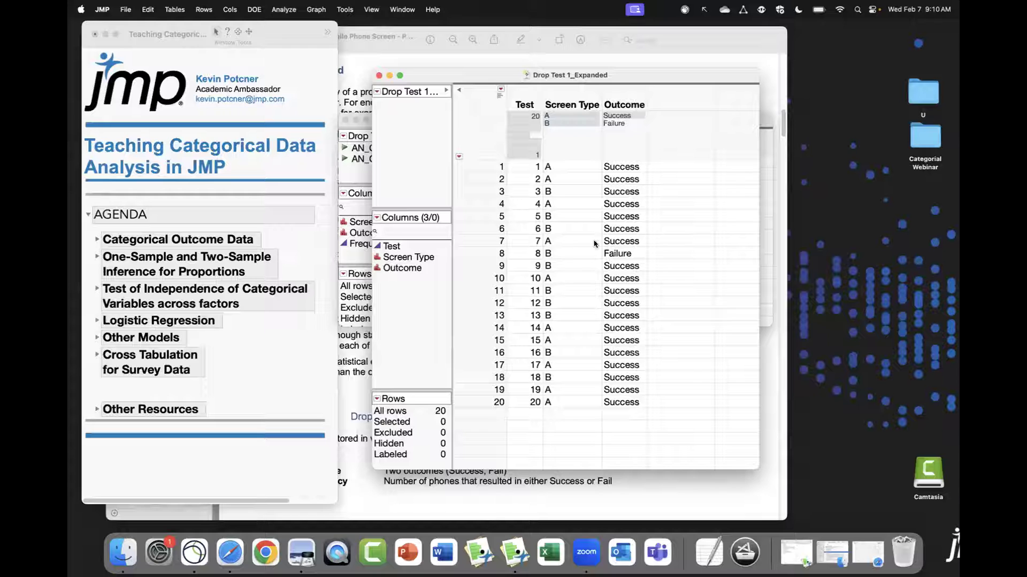
{"action": "mouse_move", "coordinate": [533, 245]}
{"action": "left_mouse_down"}
{"action": "mouse_move", "coordinate": [543, 257]}
{"action": "mouse_move", "coordinate": [651, 264]}
{"action": "left_mouse_up"}
{"action": "key", "text": "super+w"}
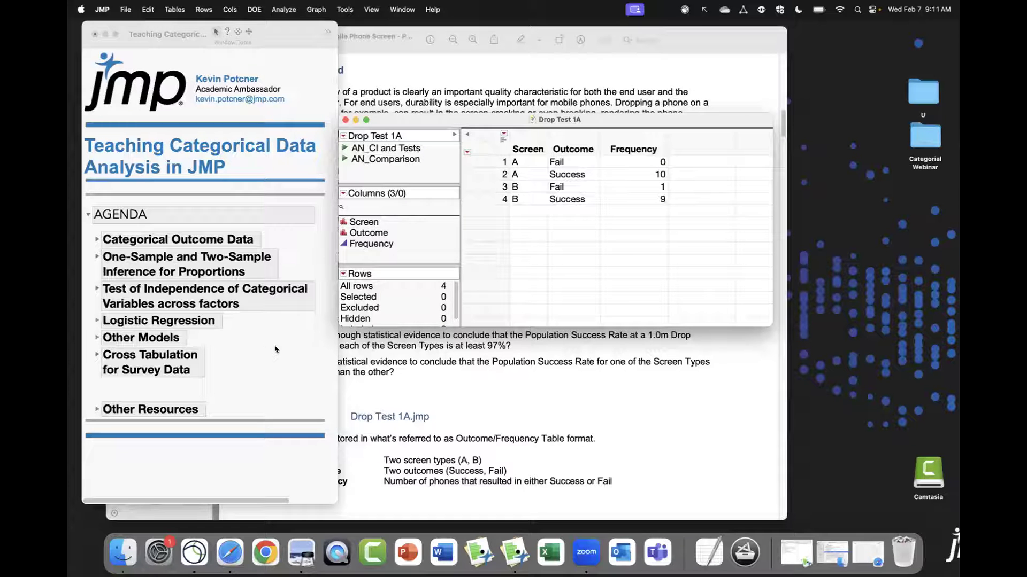
Start a Distribution analysis on the Drop Test 1A table and assign Outcome as the Y column
{"action": "left_click_drag", "start_coordinate": [603, 122], "coordinate": [637, 124]}
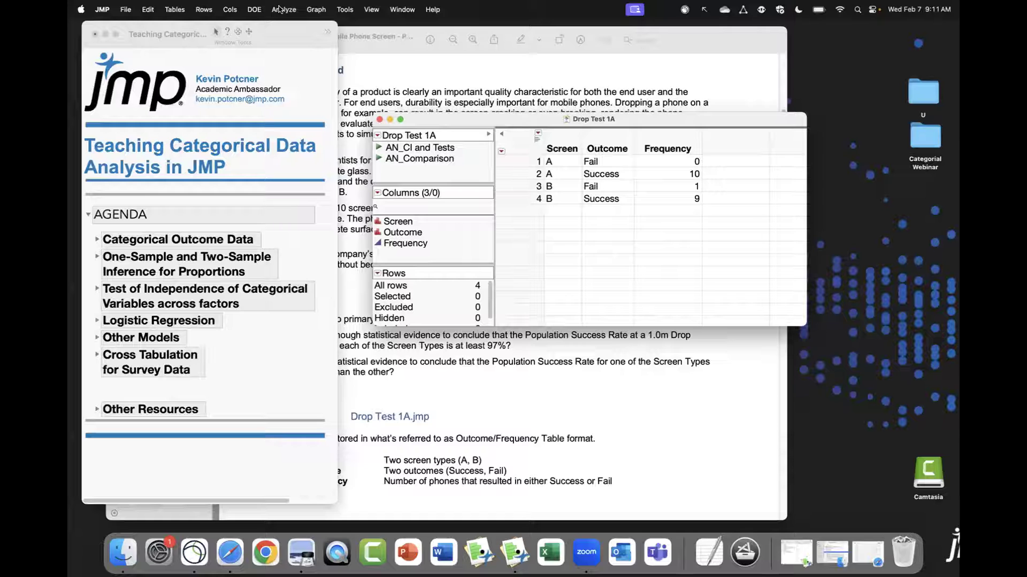
{"action": "left_click", "coordinate": [281, 9]}
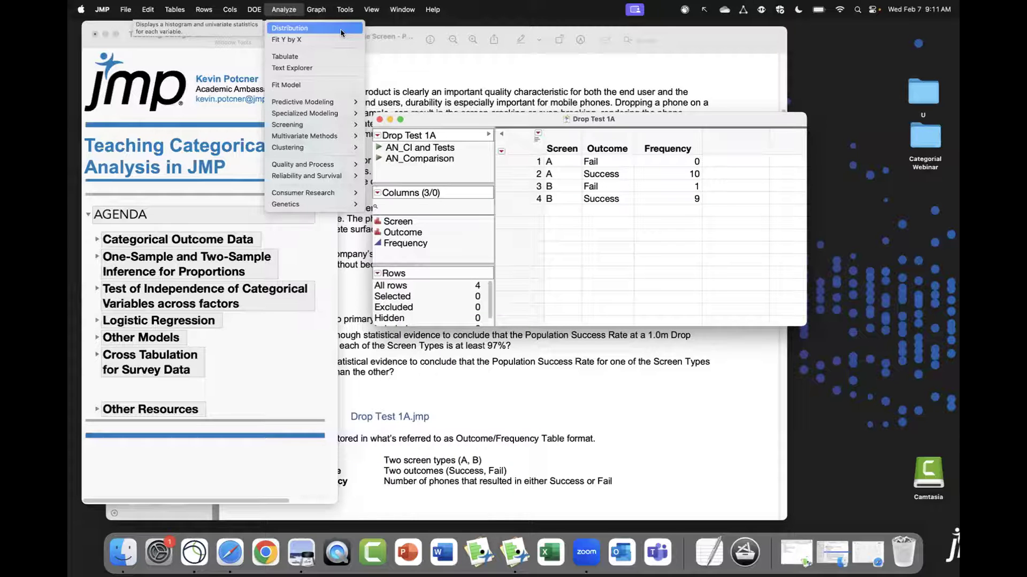
{"action": "left_click", "coordinate": [342, 32]}
{"action": "left_click_drag", "start_coordinate": [465, 117], "coordinate": [499, 128]}
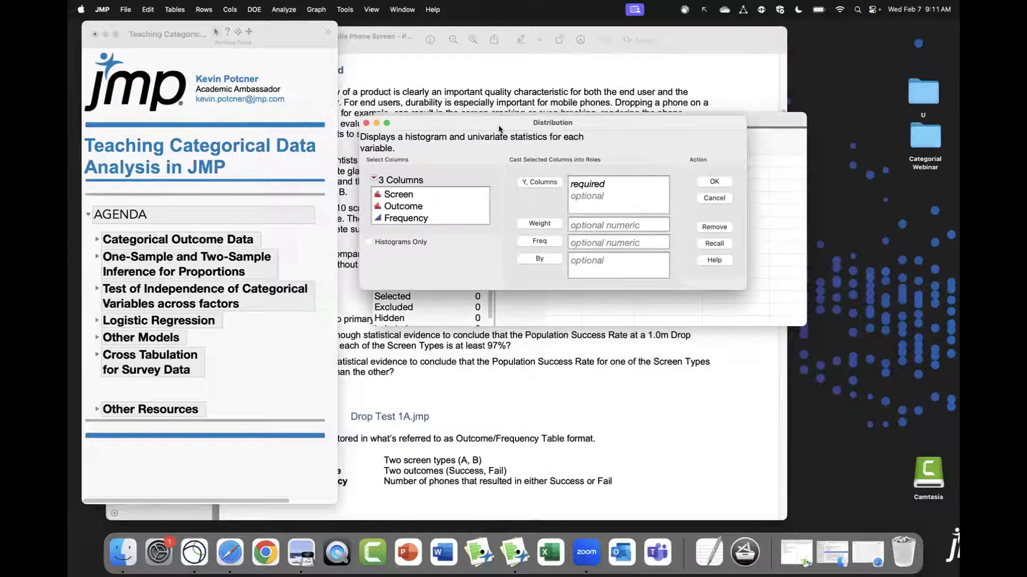
{"action": "left_click_drag", "start_coordinate": [745, 288], "coordinate": [760, 333]}
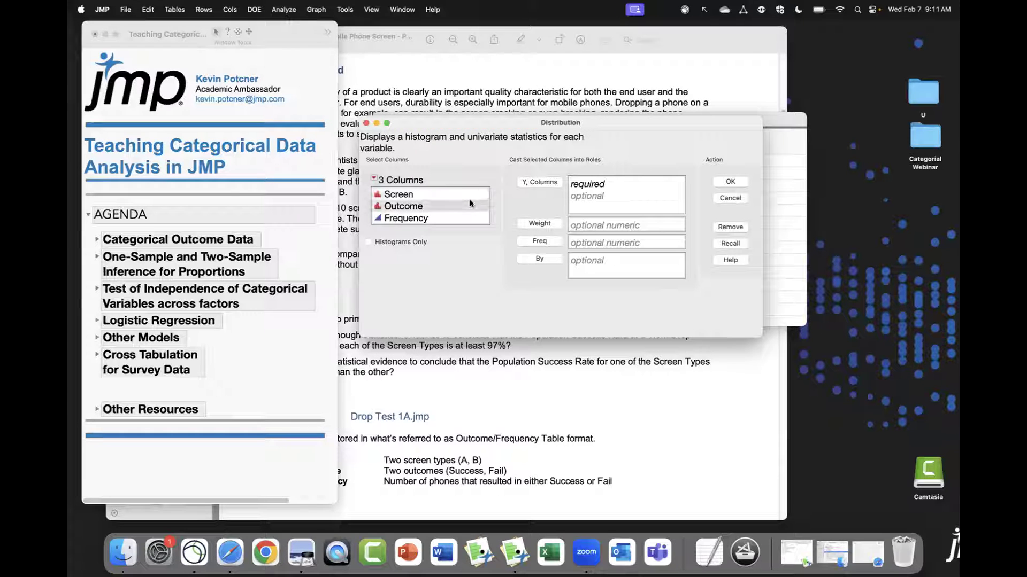
{"action": "left_click", "coordinate": [427, 205]}
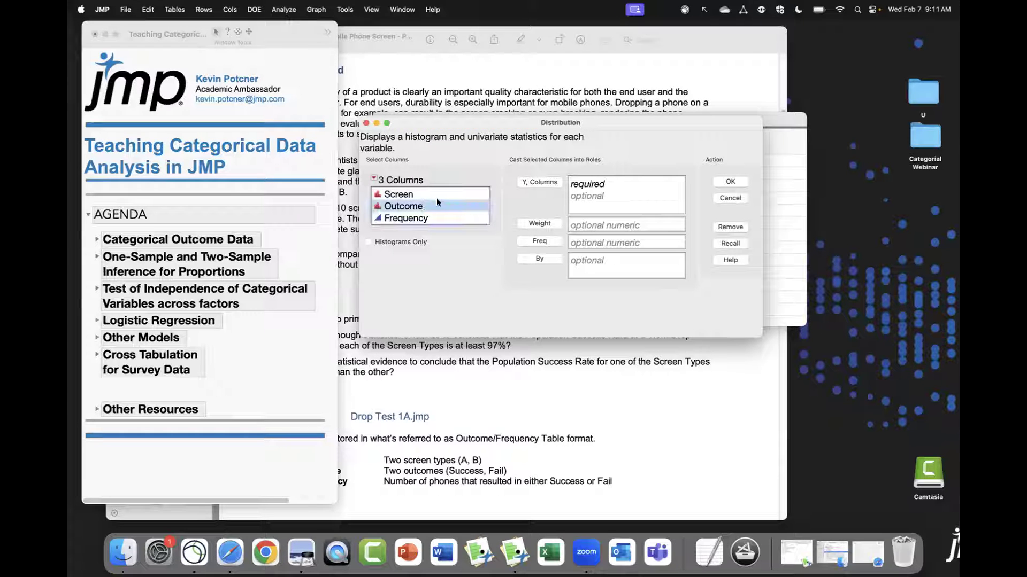
{"action": "left_click", "coordinate": [542, 182]}
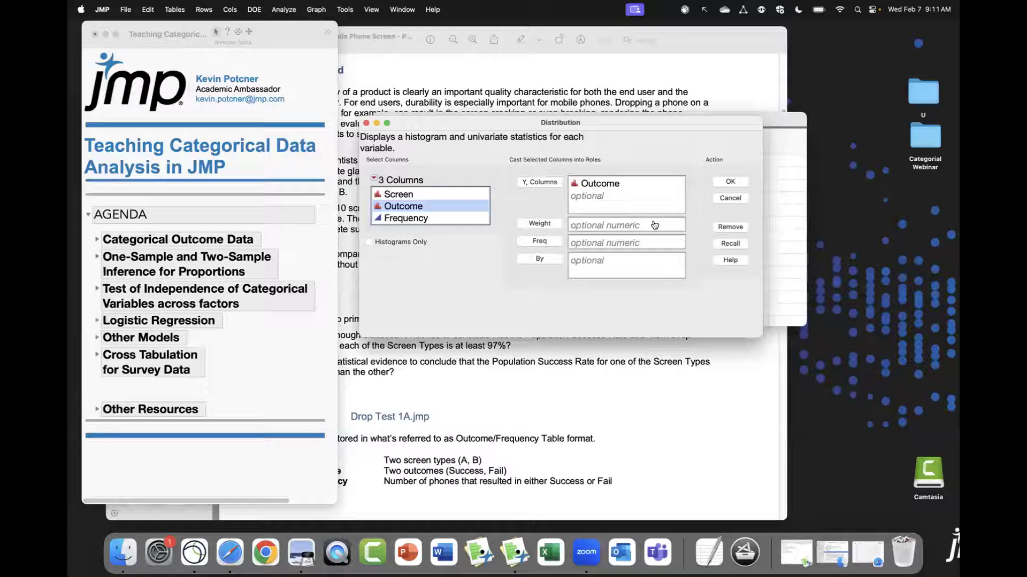
Assign Frequency as the Freq column and Screen as the By column, and run the Distribution analysis
{"action": "mouse_move", "coordinate": [666, 124]}
{"action": "left_mouse_down"}
{"action": "mouse_move", "coordinate": [679, 353]}
{"action": "mouse_move", "coordinate": [678, 186]}
{"action": "mouse_move", "coordinate": [657, 109]}
{"action": "left_mouse_up"}
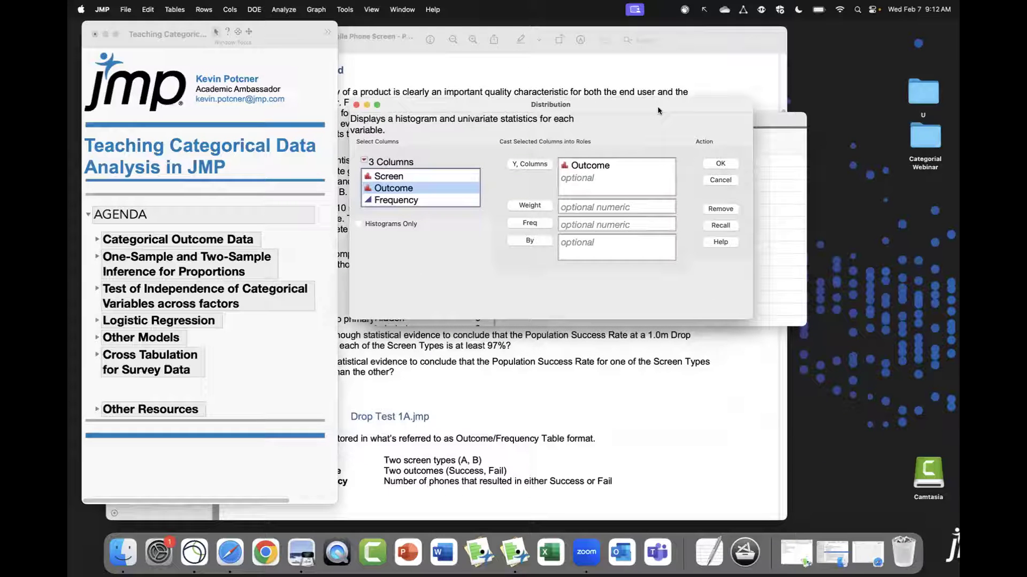
{"action": "left_click", "coordinate": [435, 199]}
{"action": "left_click", "coordinate": [535, 225]}
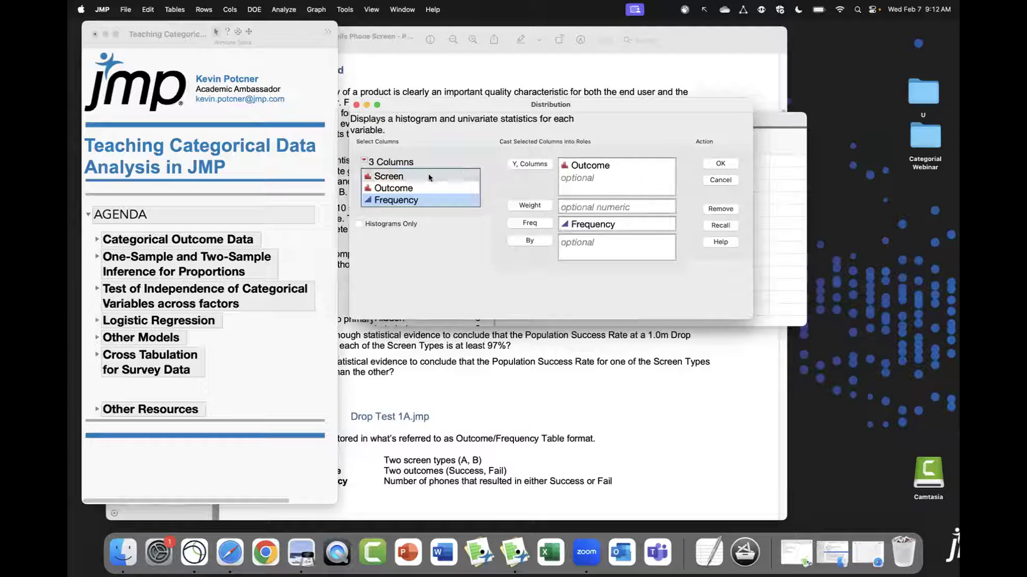
{"action": "left_click", "coordinate": [429, 178]}
{"action": "left_click", "coordinate": [532, 240]}
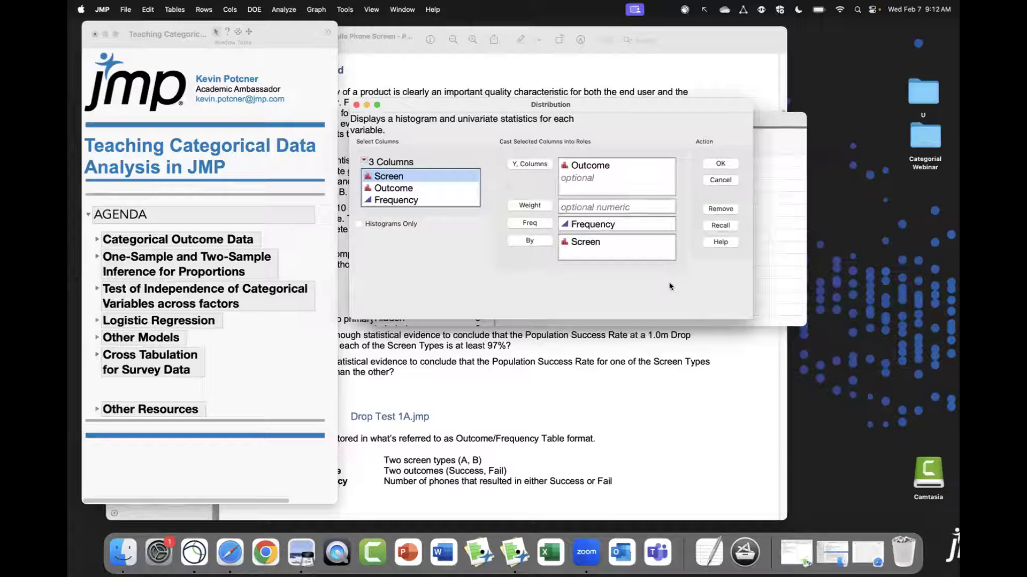
{"action": "left_click", "coordinate": [720, 165]}
Arrange and resize the Distribution report beside the agenda, and outline the Screen A Frequencies table with a temporary box
{"action": "left_click_drag", "start_coordinate": [215, 70], "coordinate": [449, 79]}
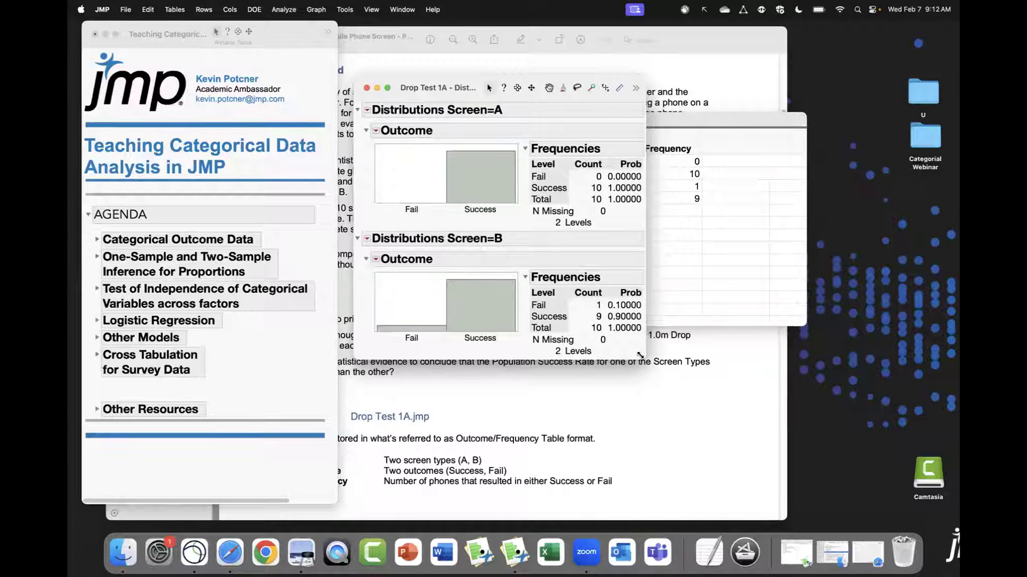
{"action": "left_click_drag", "start_coordinate": [640, 355], "coordinate": [791, 499]}
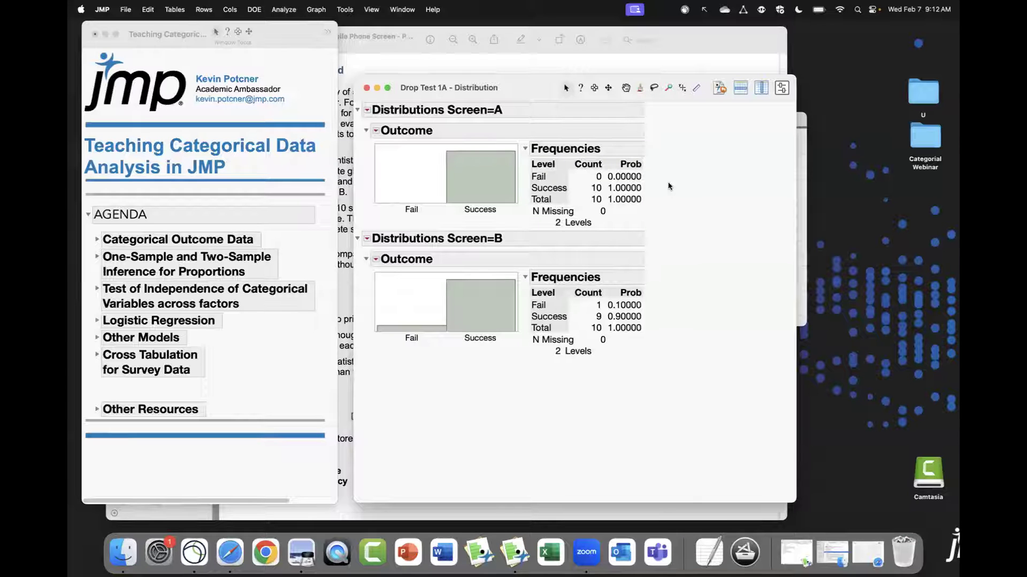
{"action": "left_click_drag", "start_coordinate": [534, 87], "coordinate": [527, 81]}
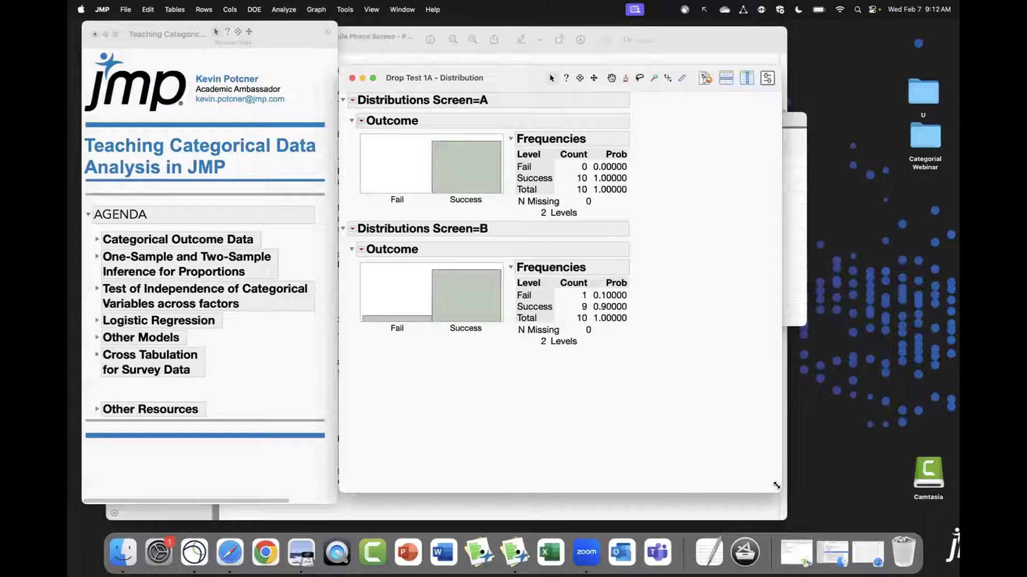
{"action": "left_click_drag", "start_coordinate": [776, 486], "coordinate": [754, 455]}
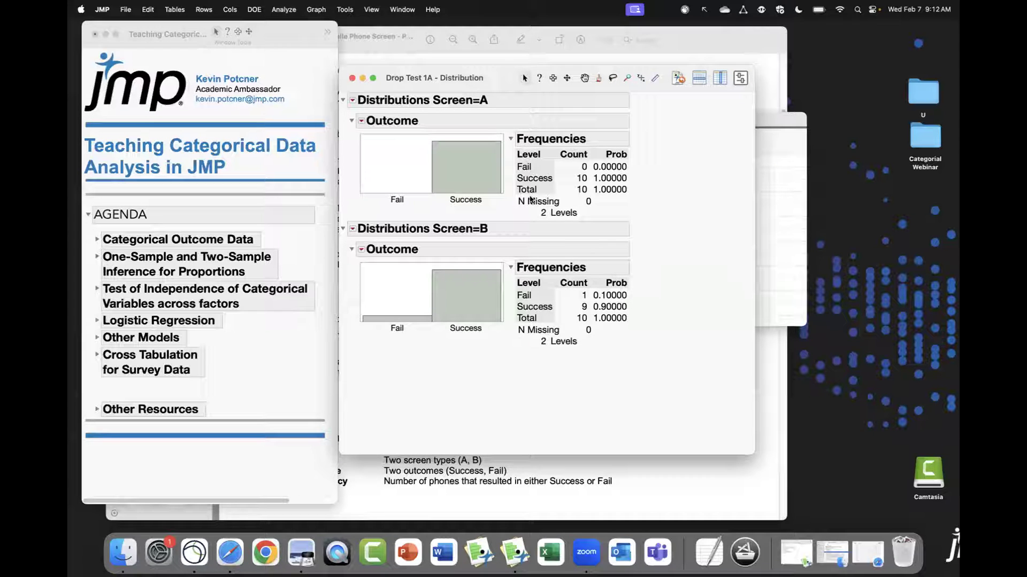
{"action": "left_click_drag", "start_coordinate": [509, 131], "coordinate": [646, 208]}
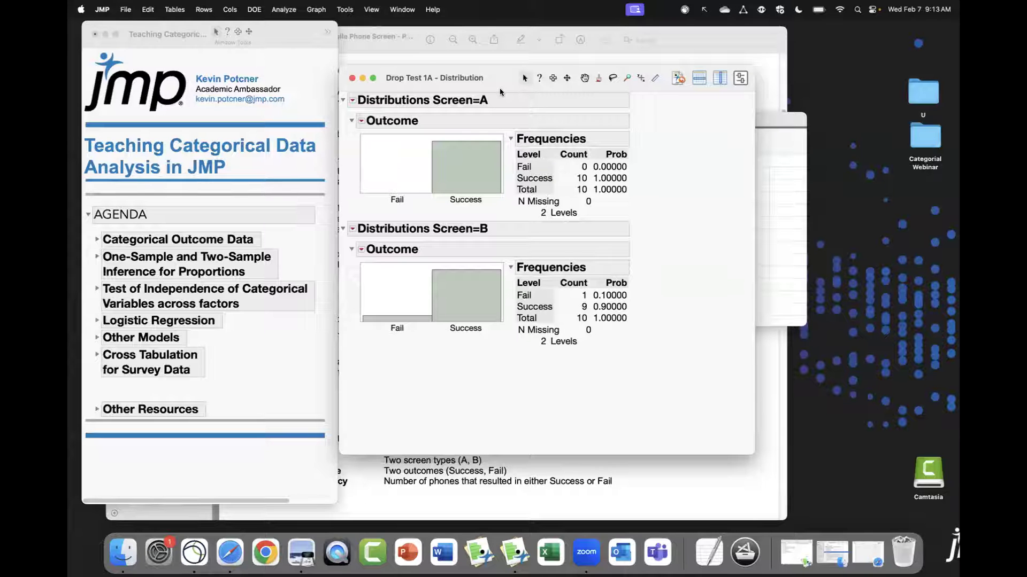
{"action": "left_click", "coordinate": [362, 122]}
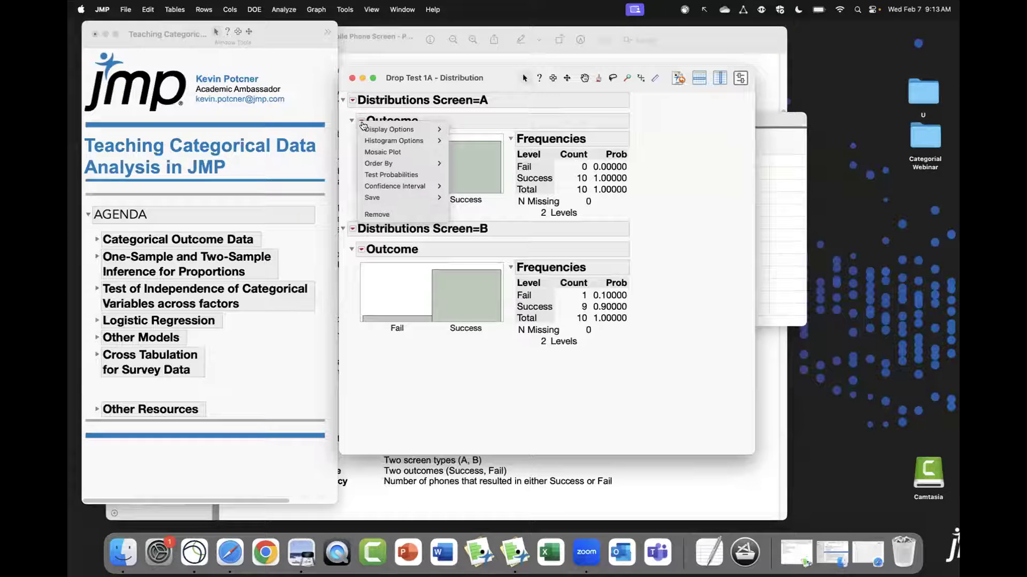
{"action": "mouse_move", "coordinate": [376, 187]}
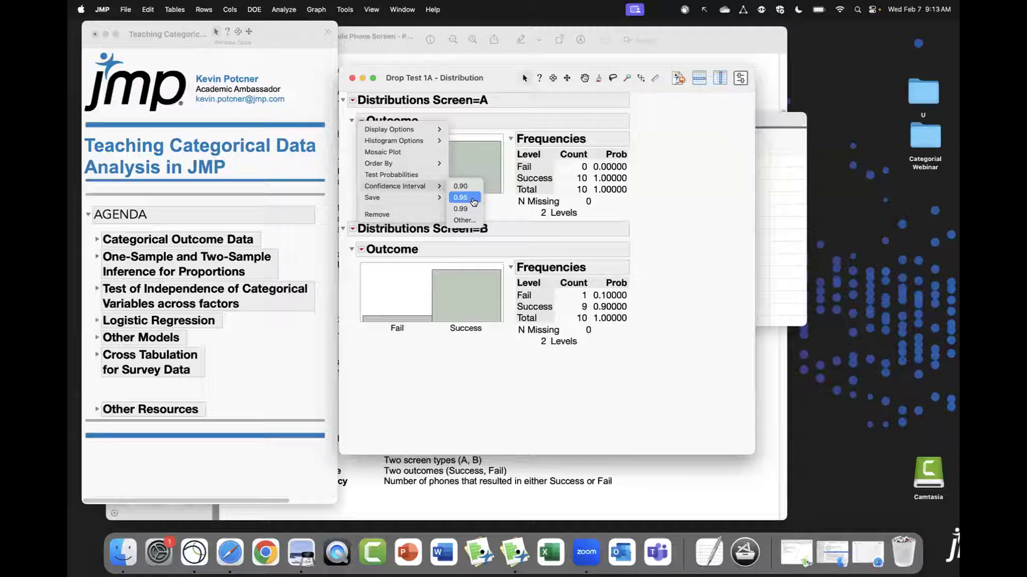
{"action": "left_click", "coordinate": [713, 201]}
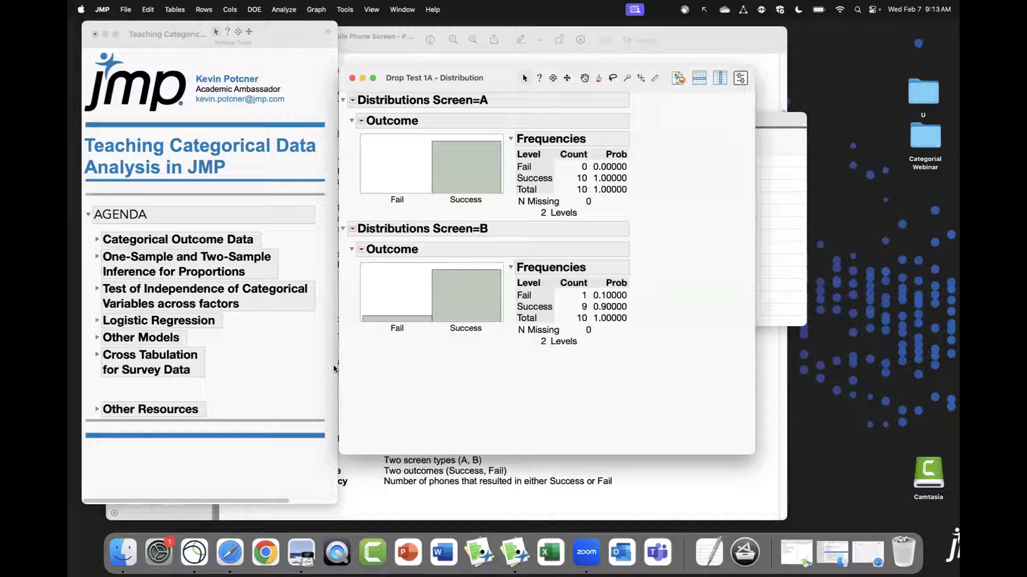
Add 0.95 confidence intervals to the Outcome distributions of both Screen A and Screen B
{"action": "left_click", "coordinate": [361, 122]}
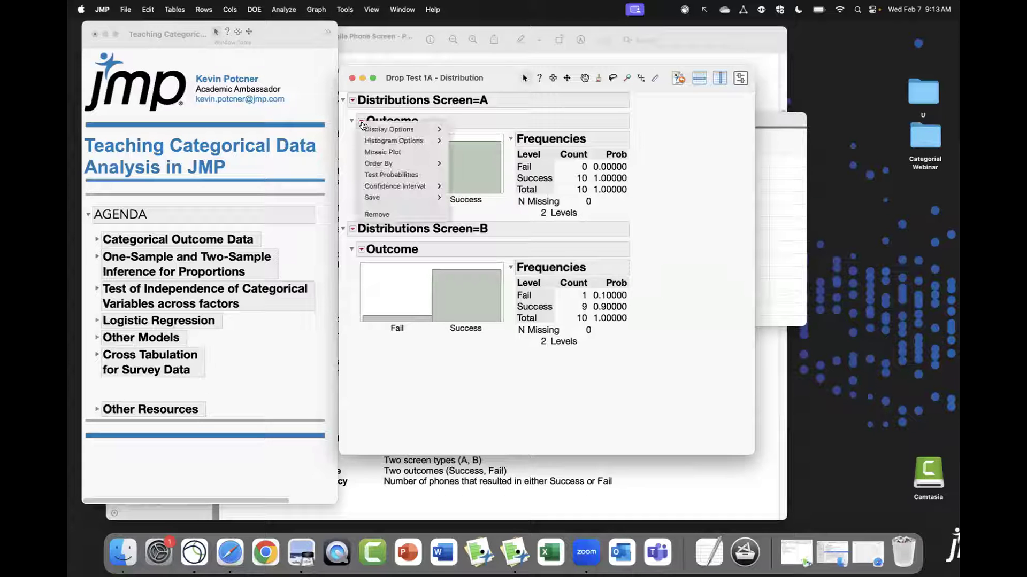
{"action": "mouse_move", "coordinate": [422, 186]}
{"action": "left_click", "coordinate": [461, 198]}
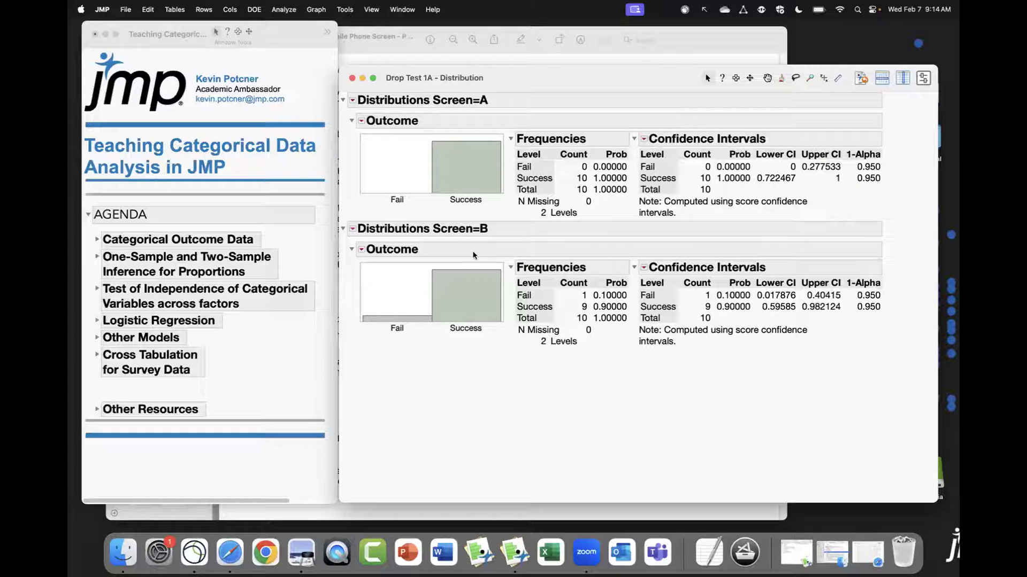
Outline the Success confidence limits of Screen A and Screen B with temporary boxes, and clear the boxes
{"action": "left_click", "coordinate": [362, 123]}
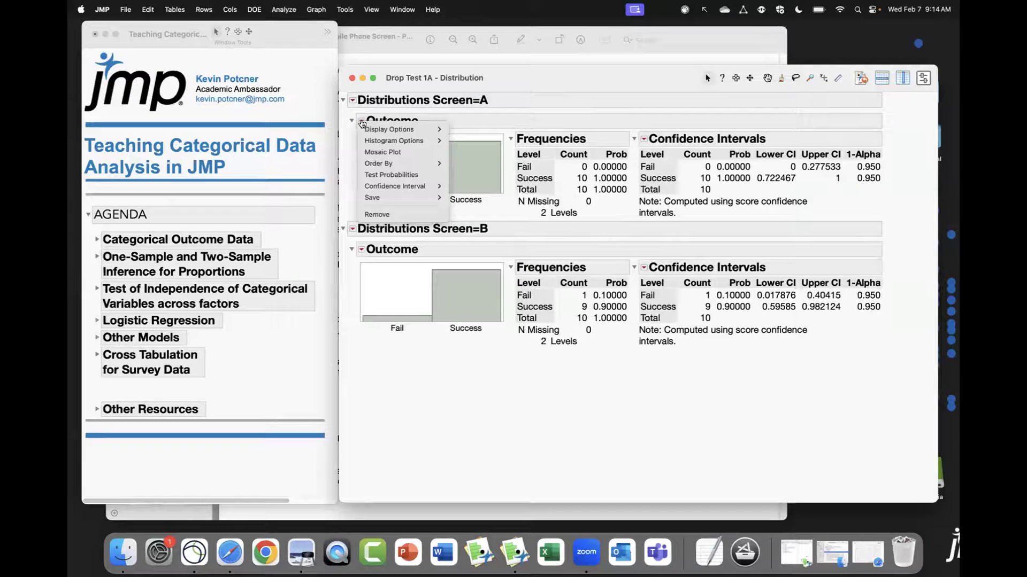
{"action": "left_click", "coordinate": [349, 186]}
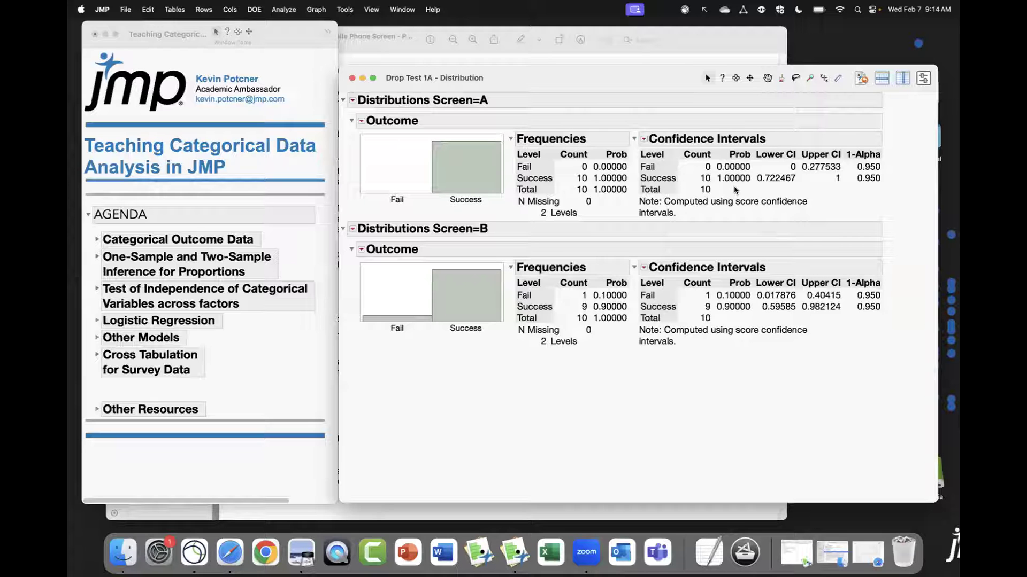
{"action": "mouse_move", "coordinate": [754, 169]}
{"action": "left_mouse_down"}
{"action": "mouse_move", "coordinate": [765, 181]}
{"action": "mouse_move", "coordinate": [888, 186]}
{"action": "left_mouse_up"}
{"action": "mouse_move", "coordinate": [756, 300]}
{"action": "left_mouse_down"}
{"action": "mouse_move", "coordinate": [903, 331]}
{"action": "mouse_move", "coordinate": [892, 320]}
{"action": "left_mouse_up"}
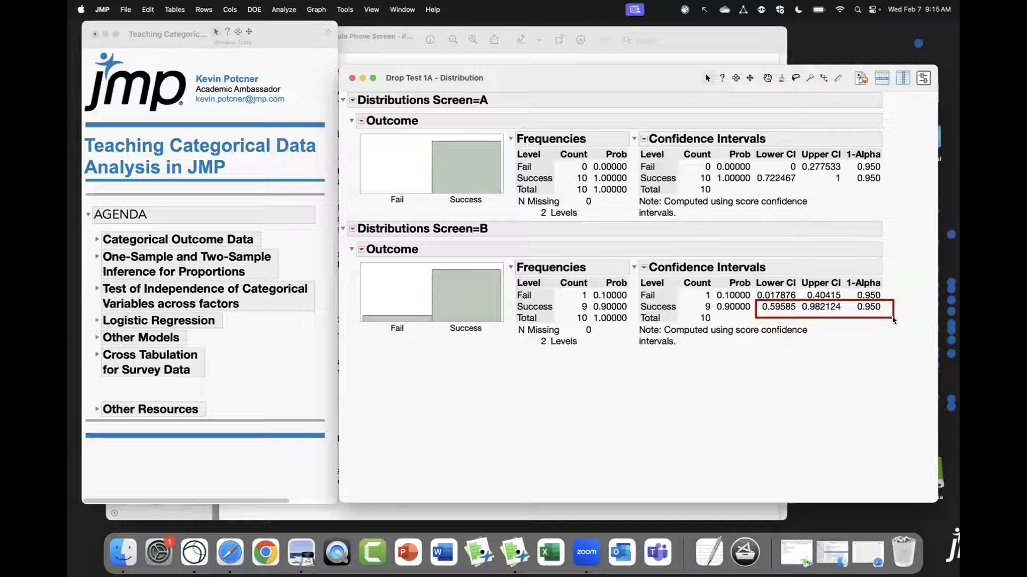
{"action": "key", "text": "Escape"}
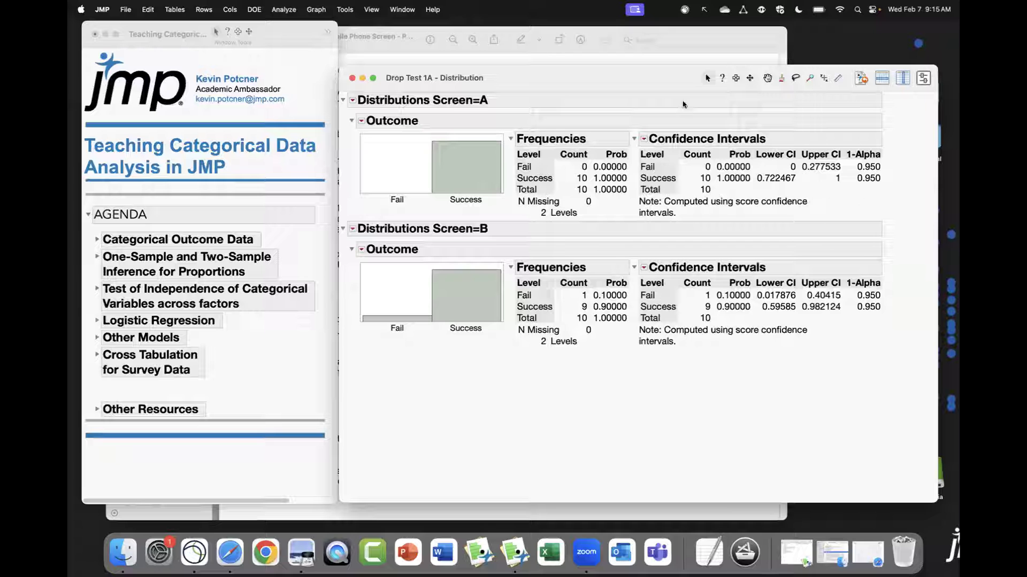
Add Test Probabilities to the Outcome distributions of both screens, and move and widen the report window to fit them
{"action": "left_click", "coordinate": [362, 122]}
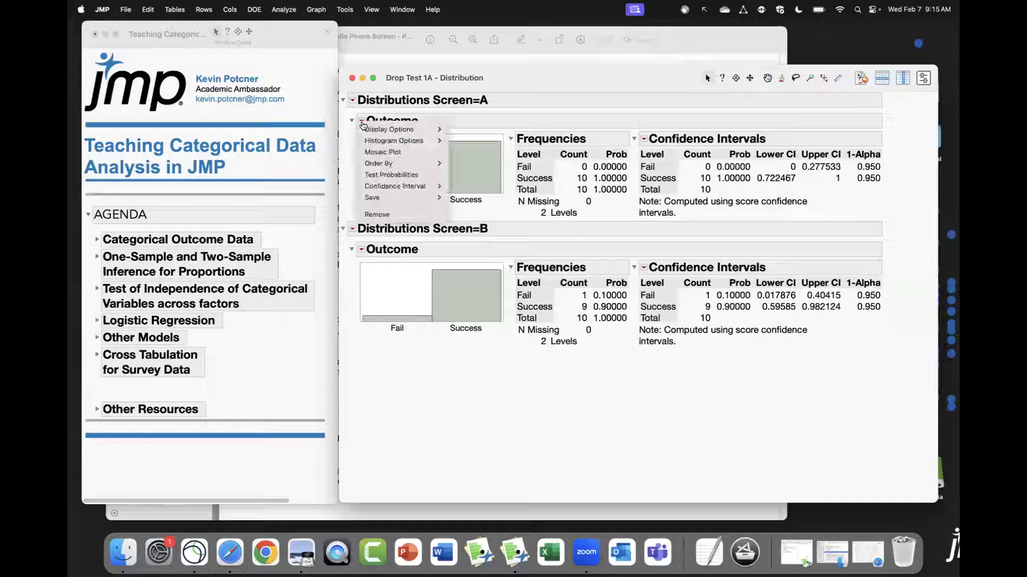
{"action": "left_click", "coordinate": [410, 176]}
{"action": "left_click_drag", "start_coordinate": [676, 79], "coordinate": [516, 67]}
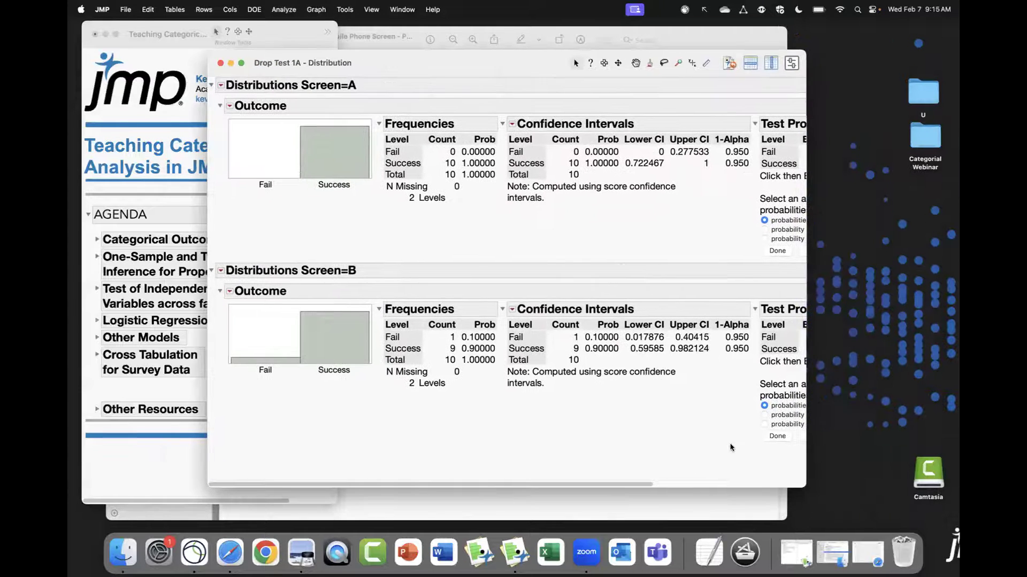
{"action": "left_click_drag", "start_coordinate": [779, 490], "coordinate": [959, 500]}
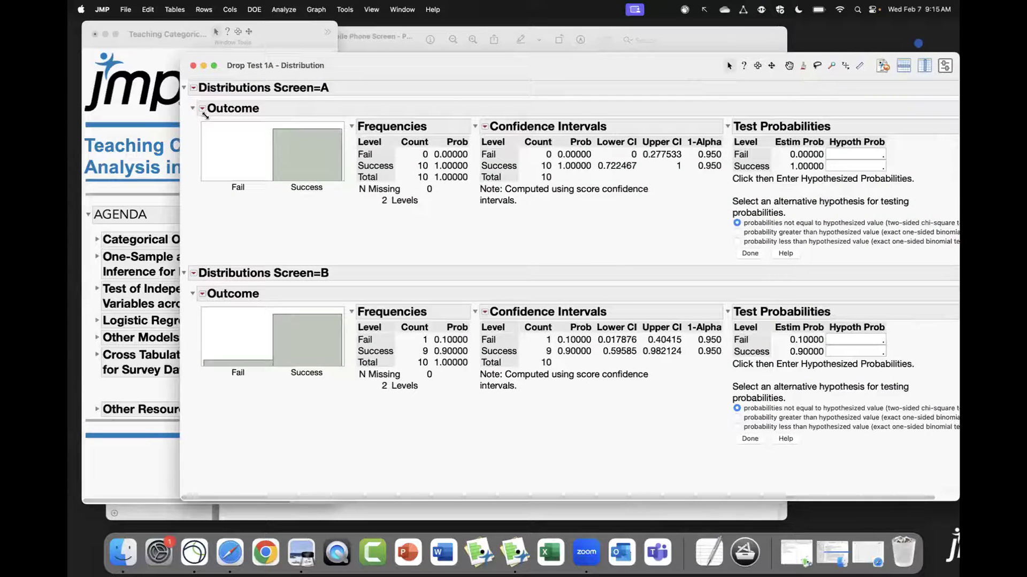
{"action": "left_click", "coordinate": [195, 88]}
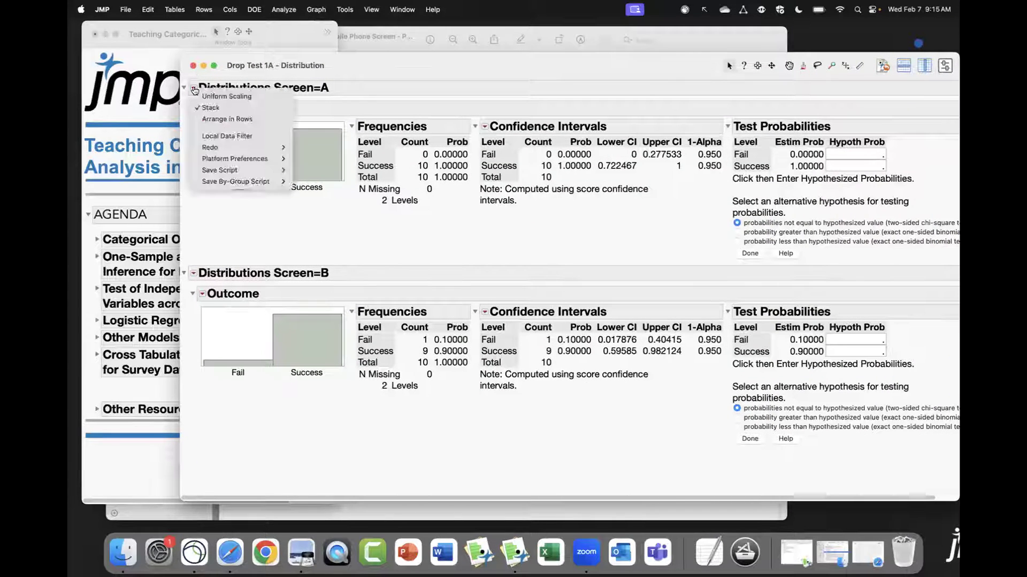
{"action": "left_click", "coordinate": [225, 230]}
{"action": "left_click", "coordinate": [203, 110]}
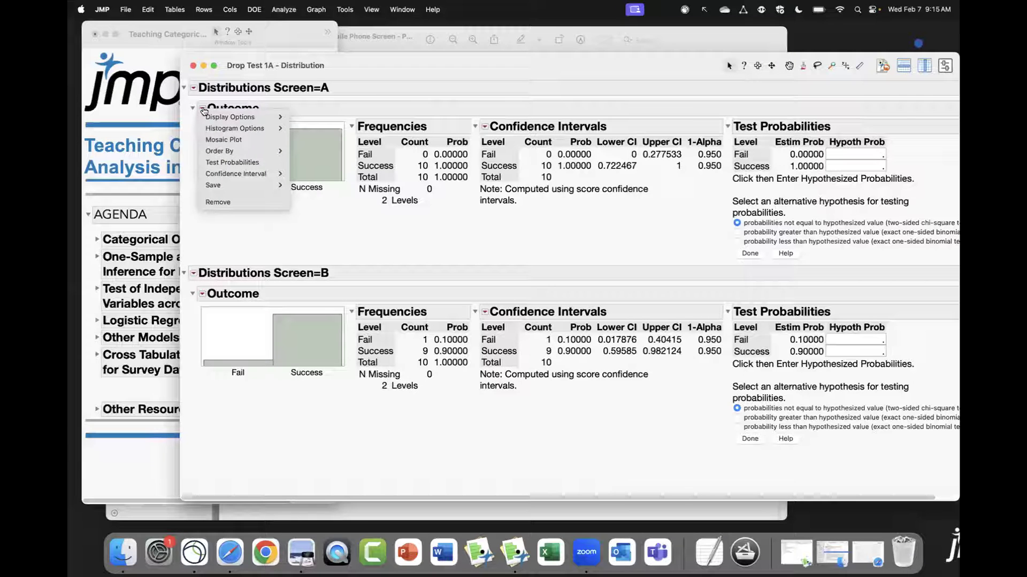
{"action": "left_click", "coordinate": [690, 76]}
Set Screen A's hypothesized Success probability to 0.97 with the alternative "probability greater than hypothesized value"
{"action": "left_click_drag", "start_coordinate": [735, 71], "coordinate": [670, 74]}
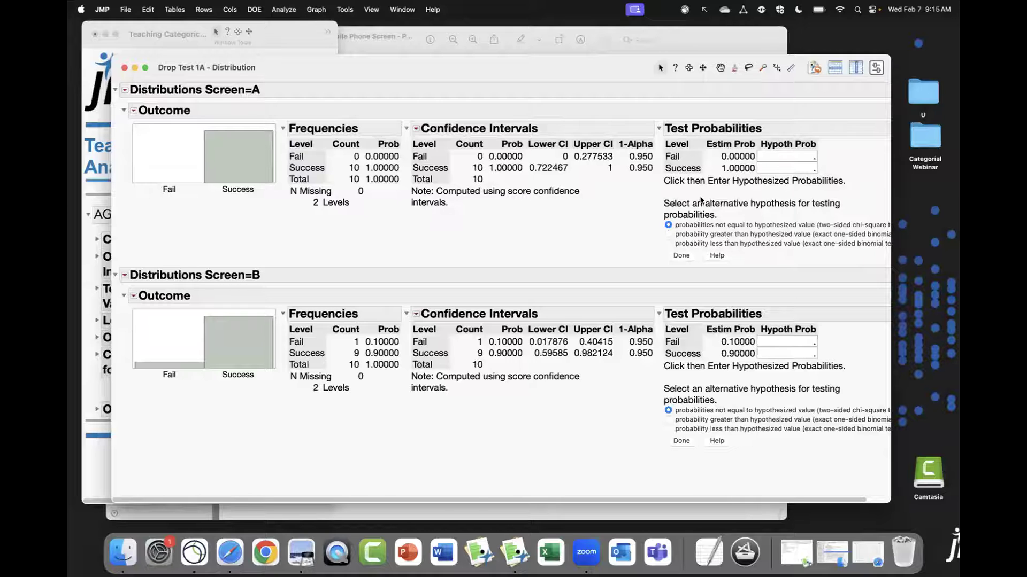
{"action": "left_click", "coordinate": [799, 166]}
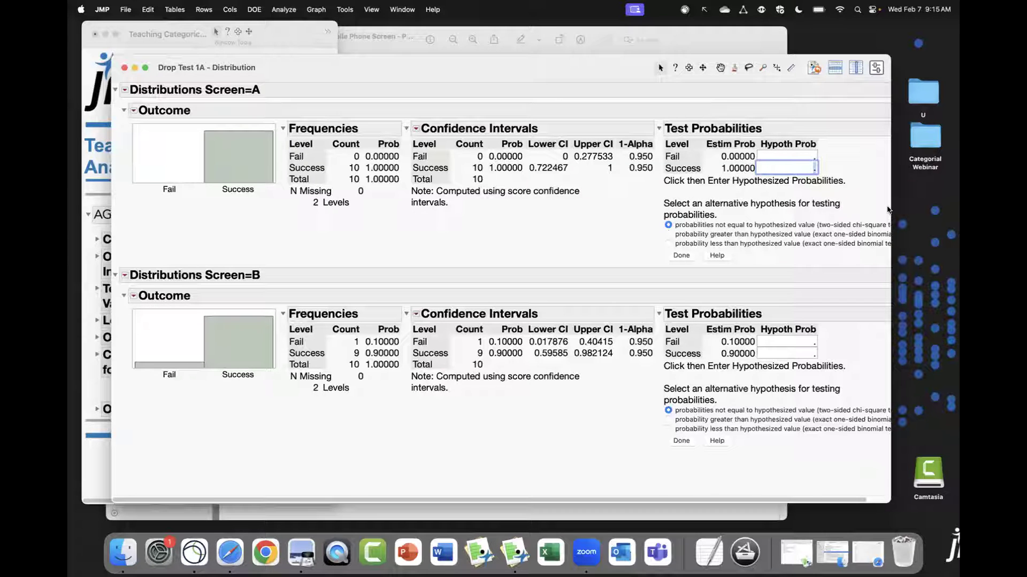
{"action": "type", "text": ".97"}
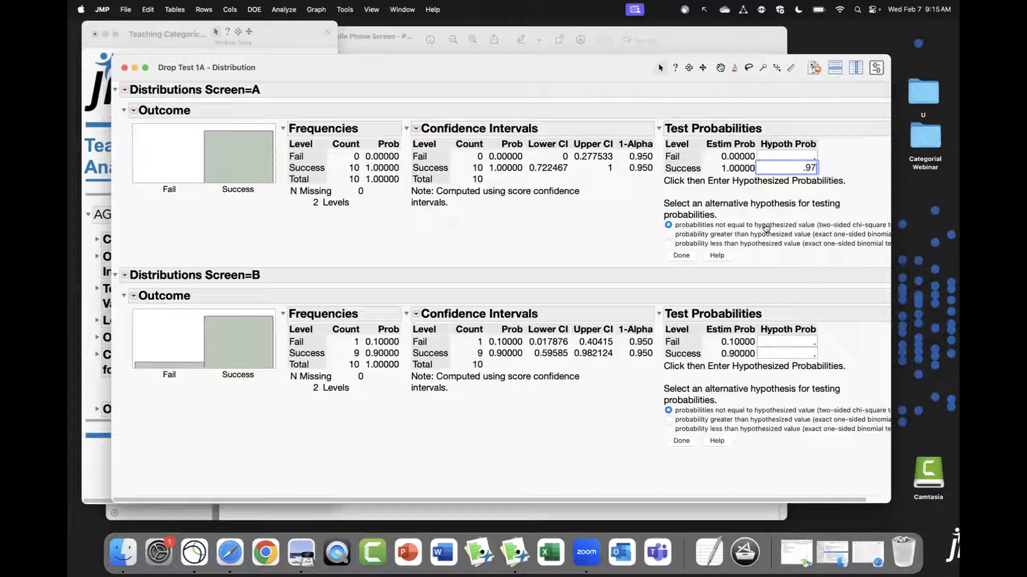
{"action": "left_click", "coordinate": [750, 235]}
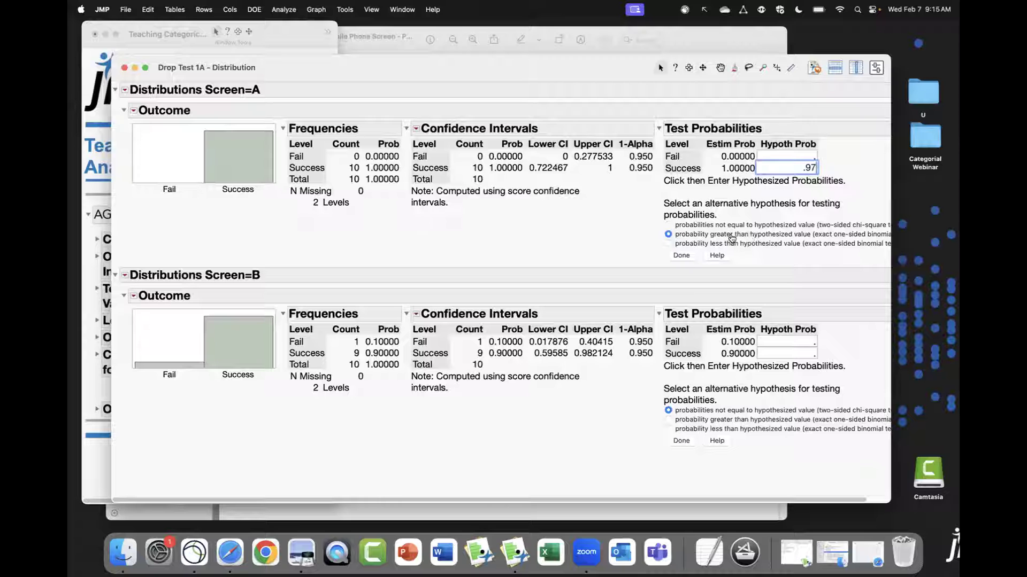
Set Screen B's hypothesized Success probability to 0.97 with the greater-than alternative, and run the tests for both screens
{"action": "left_click", "coordinate": [808, 352]}
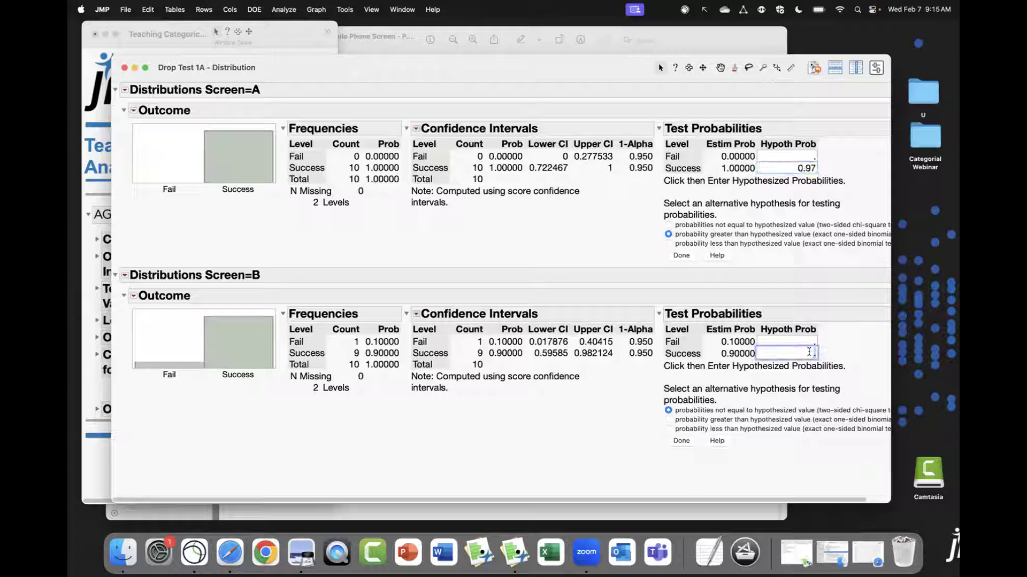
{"action": "type", "text": ".97"}
{"action": "left_click", "coordinate": [703, 424]}
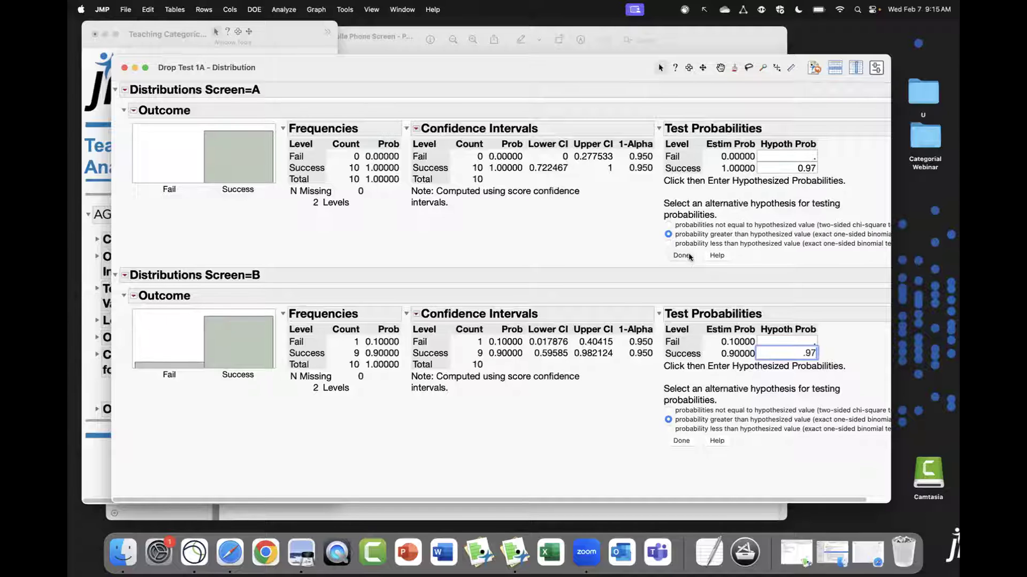
{"action": "left_click", "coordinate": [688, 256]}
{"action": "left_click", "coordinate": [681, 402]}
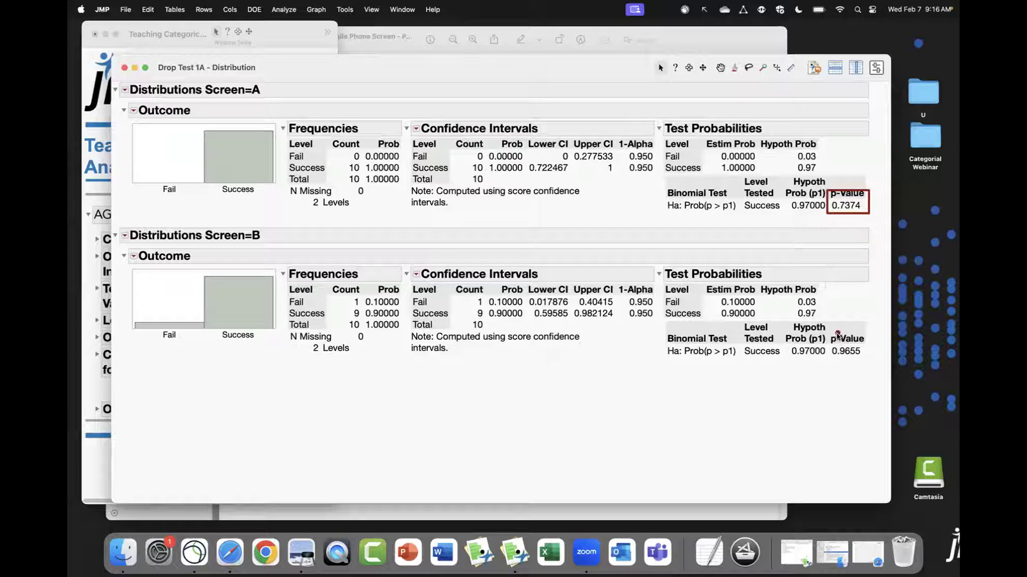
Outline the binomial test p-values with temporary boxes, and close the Distribution report
{"action": "mouse_move", "coordinate": [831, 335]}
{"action": "left_mouse_down"}
{"action": "mouse_move", "coordinate": [838, 363]}
{"action": "mouse_move", "coordinate": [880, 363]}
{"action": "left_mouse_up"}
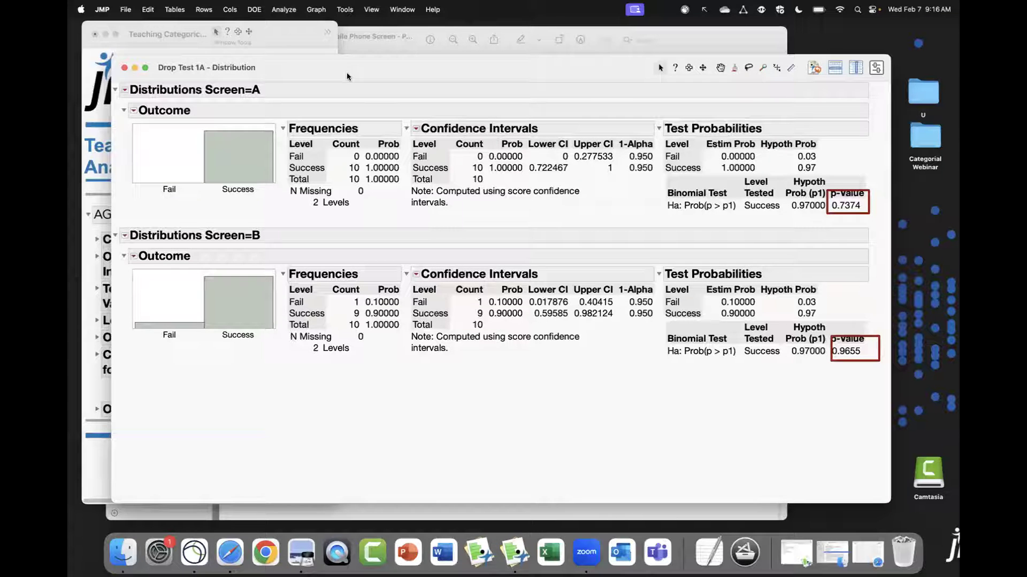
{"action": "left_click", "coordinate": [124, 68]}
Review the Exercises on page 10 of the JMP032 case study, and close the PDF and the Drop Test 1A table
{"action": "left_click", "coordinate": [783, 131]}
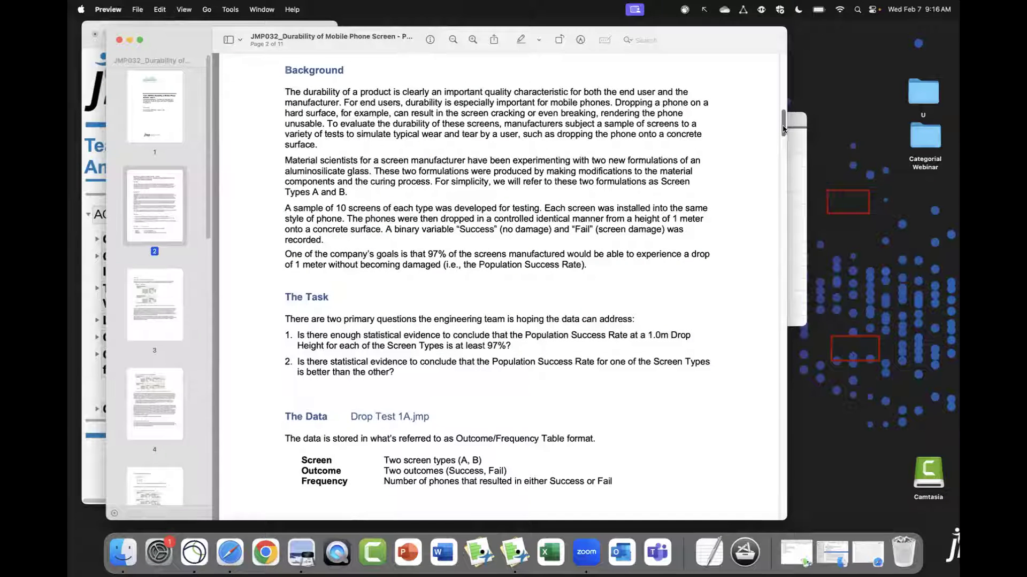
{"action": "left_click_drag", "start_coordinate": [783, 128], "coordinate": [790, 459]}
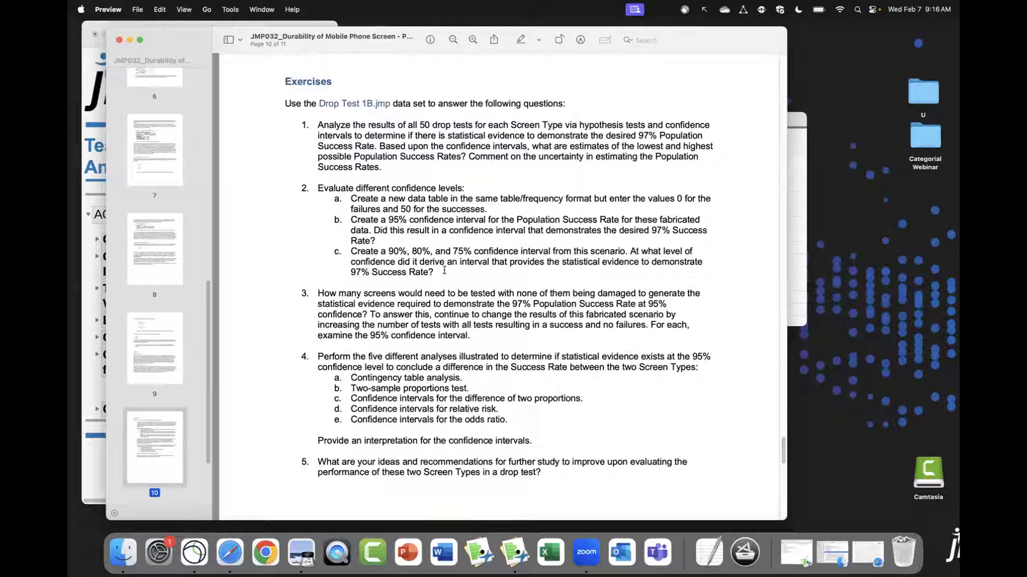
{"action": "left_click_drag", "start_coordinate": [208, 297], "coordinate": [209, 72]}
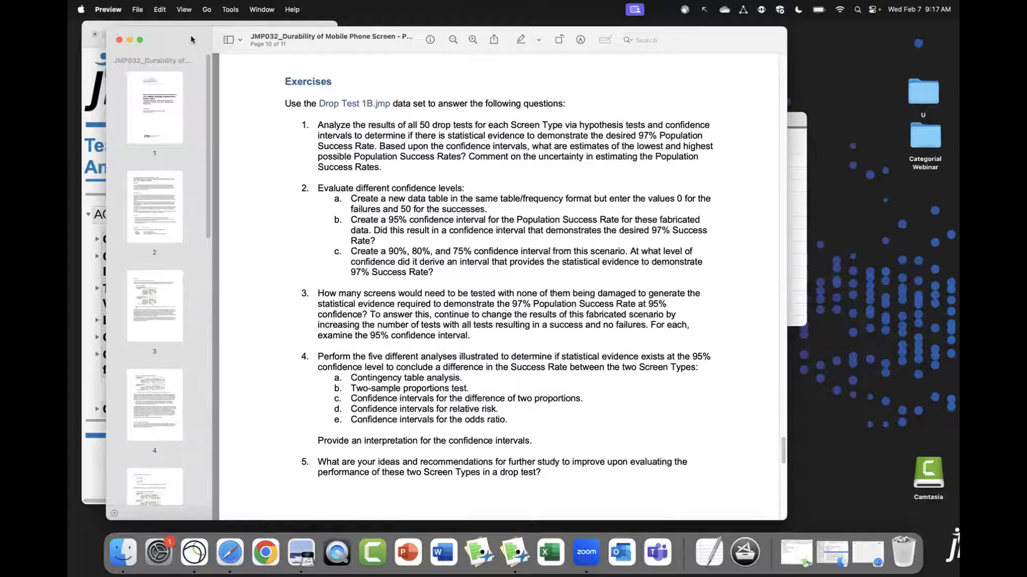
{"action": "left_click", "coordinate": [119, 41]}
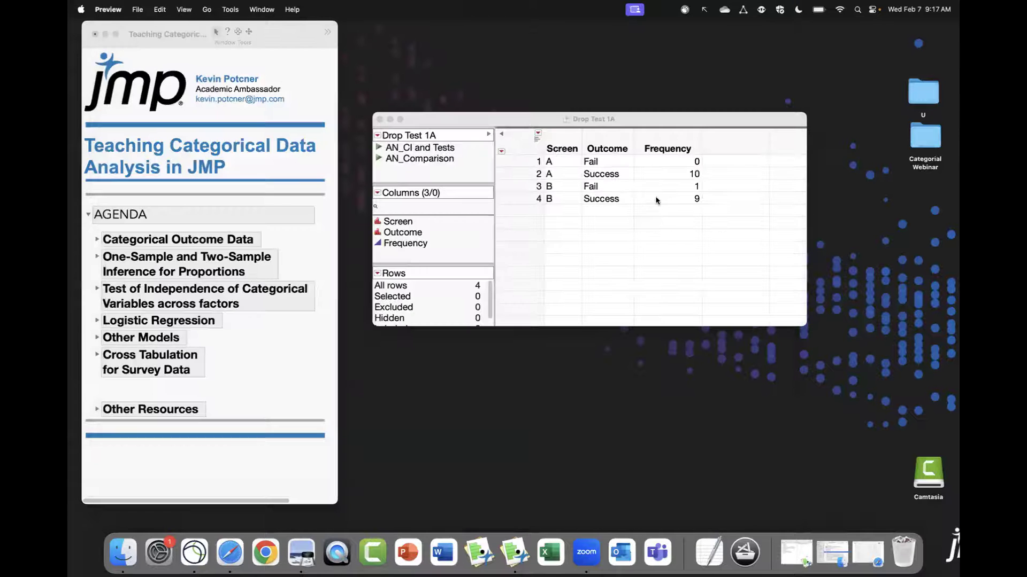
{"action": "left_click", "coordinate": [381, 119]}
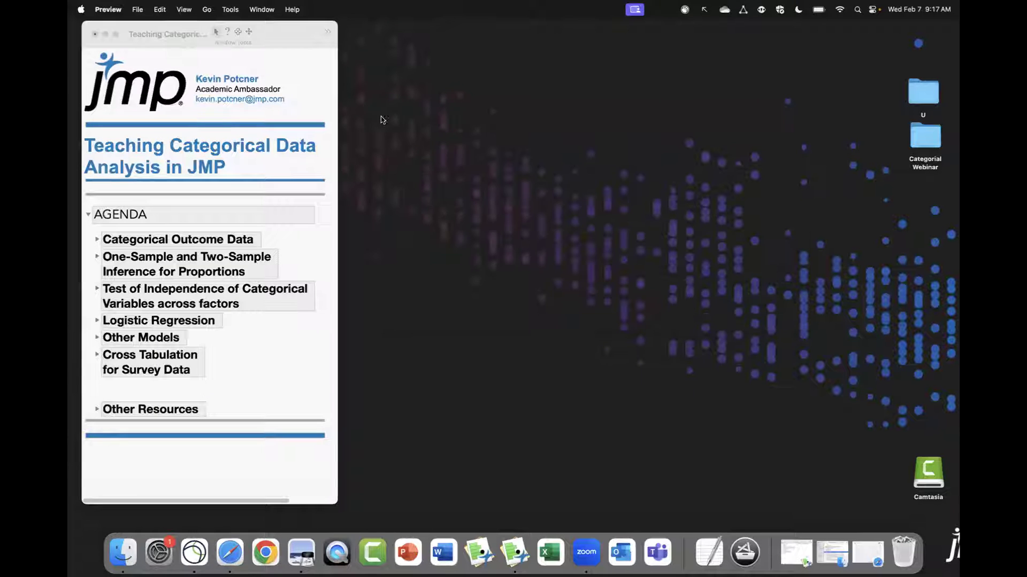
Open the JMP033 Durability of Mobile Phone Screen - Part 2 PDF in Preview and show its Background section on page 2
{"action": "right_click", "coordinate": [519, 560]}
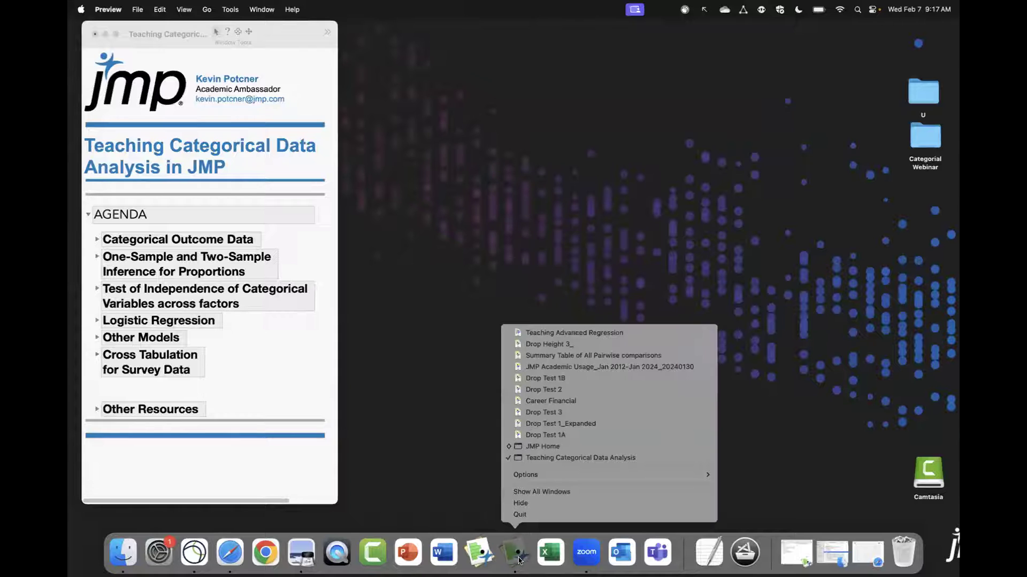
{"action": "left_click", "coordinate": [295, 553]}
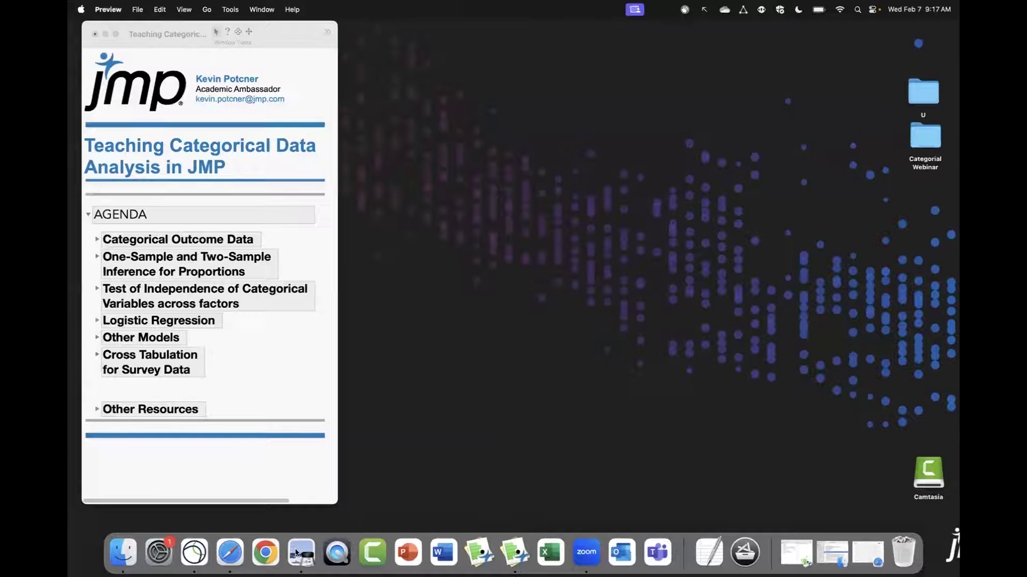
{"action": "right_click", "coordinate": [296, 554]}
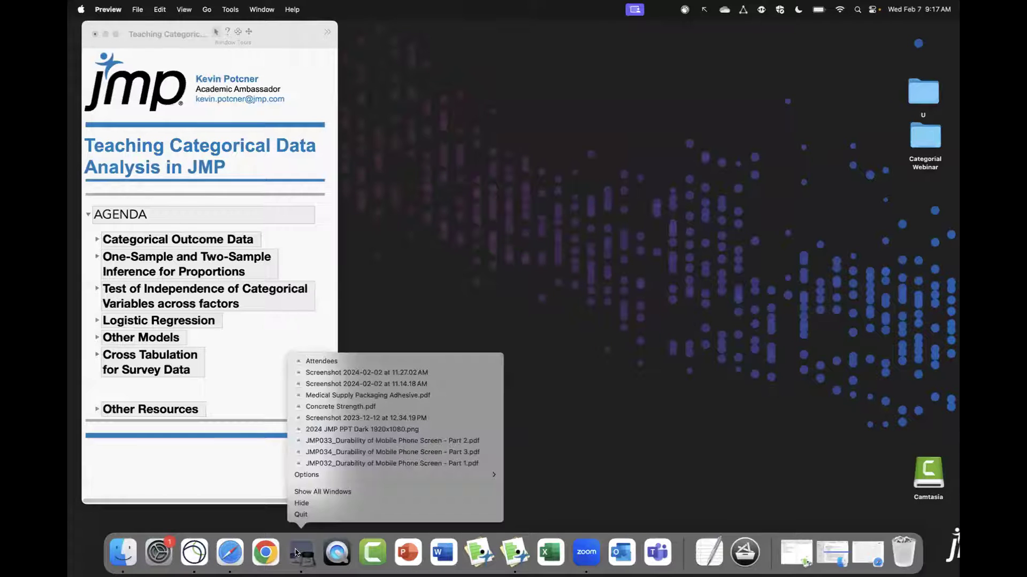
{"action": "left_click", "coordinate": [348, 444]}
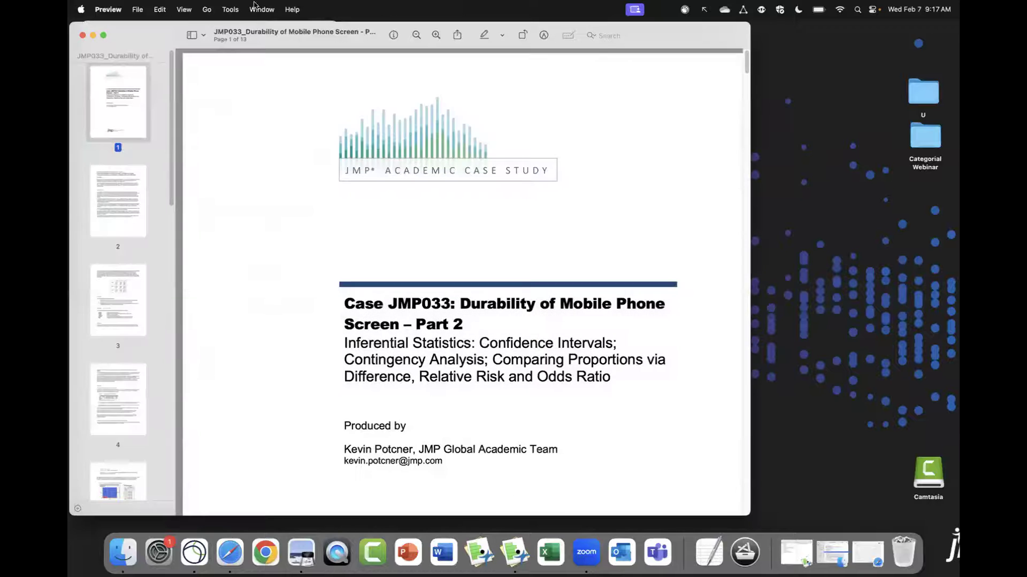
{"action": "left_click_drag", "start_coordinate": [378, 48], "coordinate": [544, 46]}
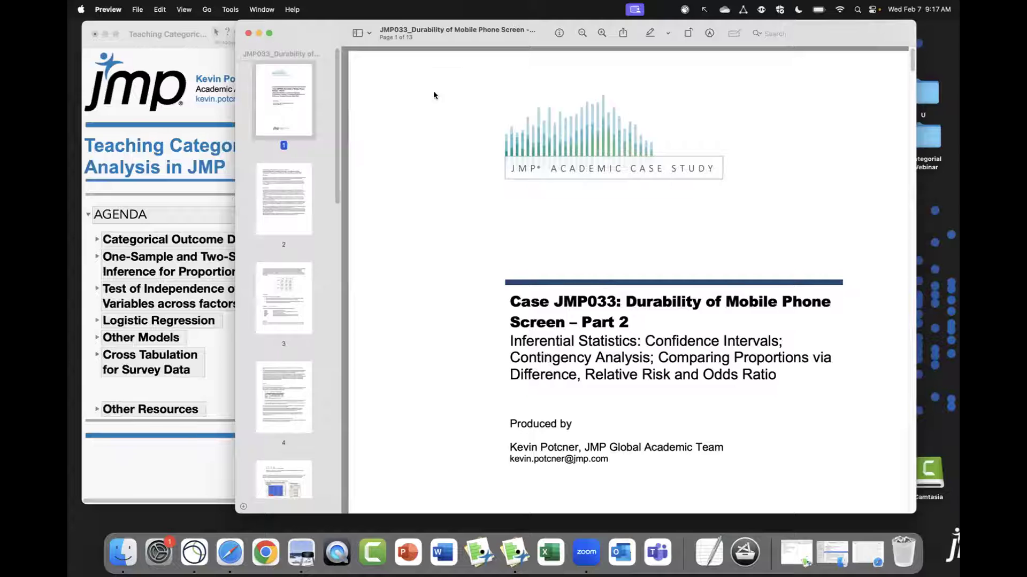
{"action": "left_click", "coordinate": [300, 202]}
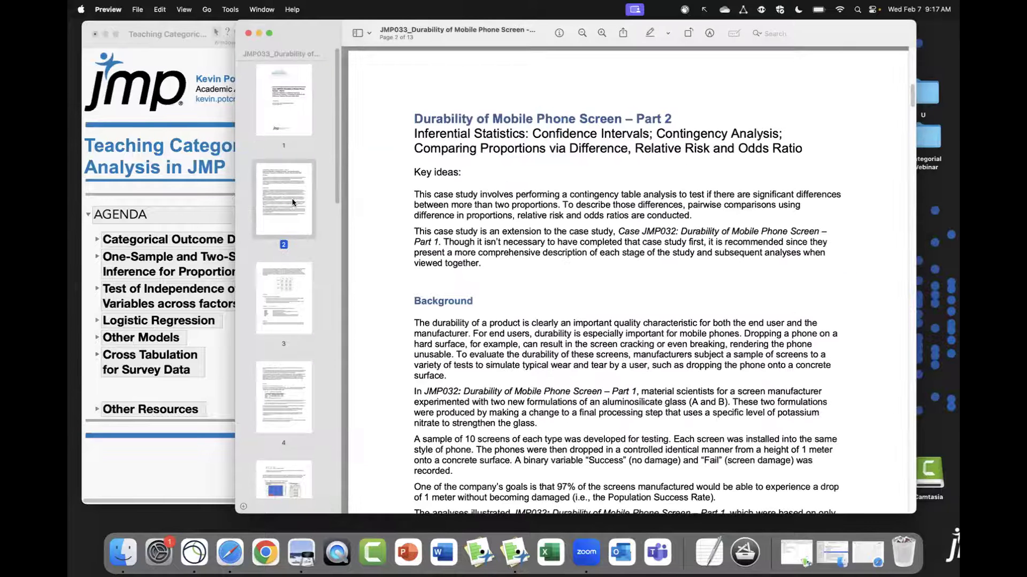
{"action": "scroll", "coordinate": [606, 304], "scroll_direction": "down", "scroll_amount": 4}
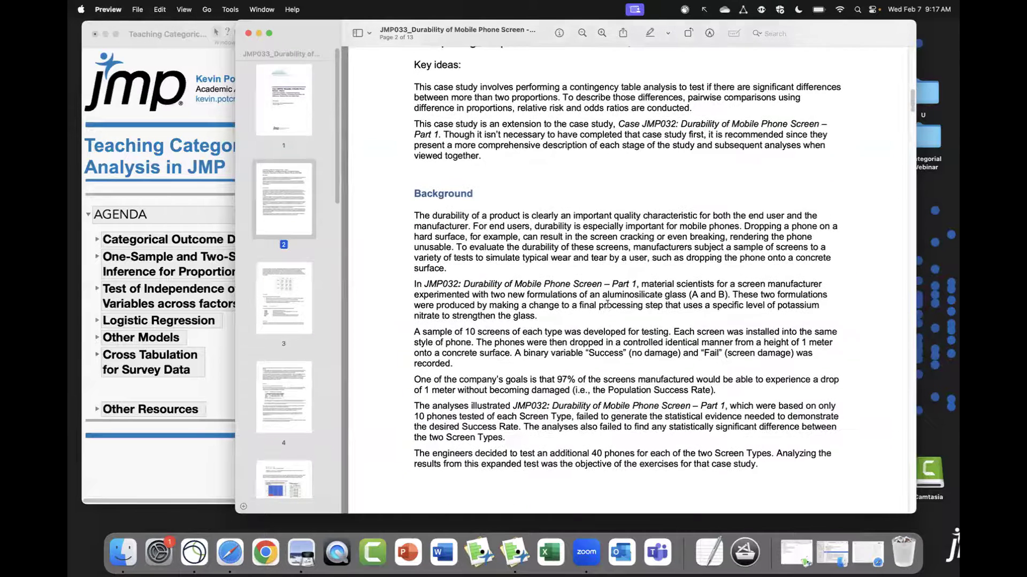
{"action": "scroll", "coordinate": [509, 303], "scroll_direction": "down", "scroll_amount": 2}
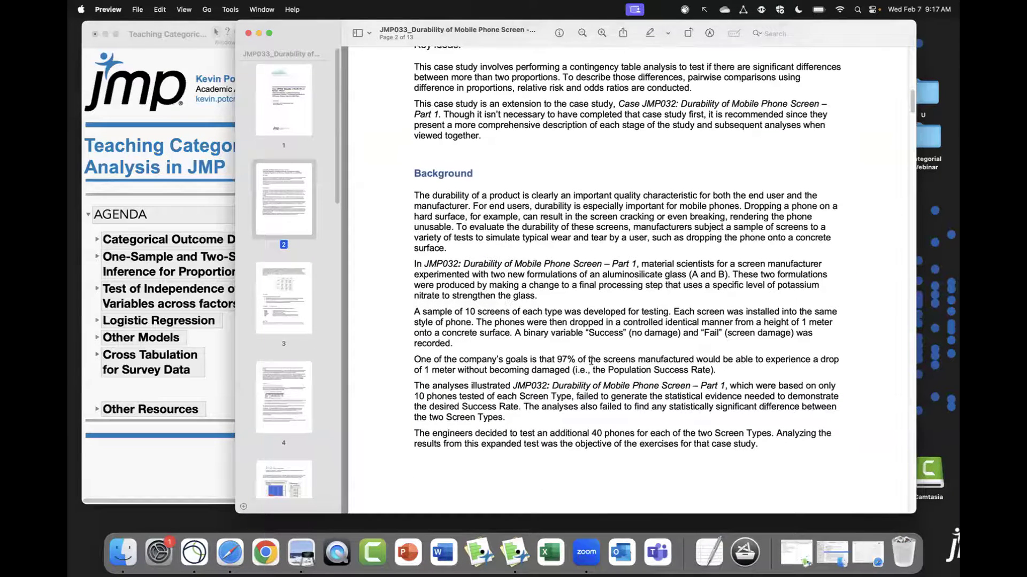
Switch to JMP and bring the Drop Test 1A data table to the front
{"action": "right_click", "coordinate": [517, 556]}
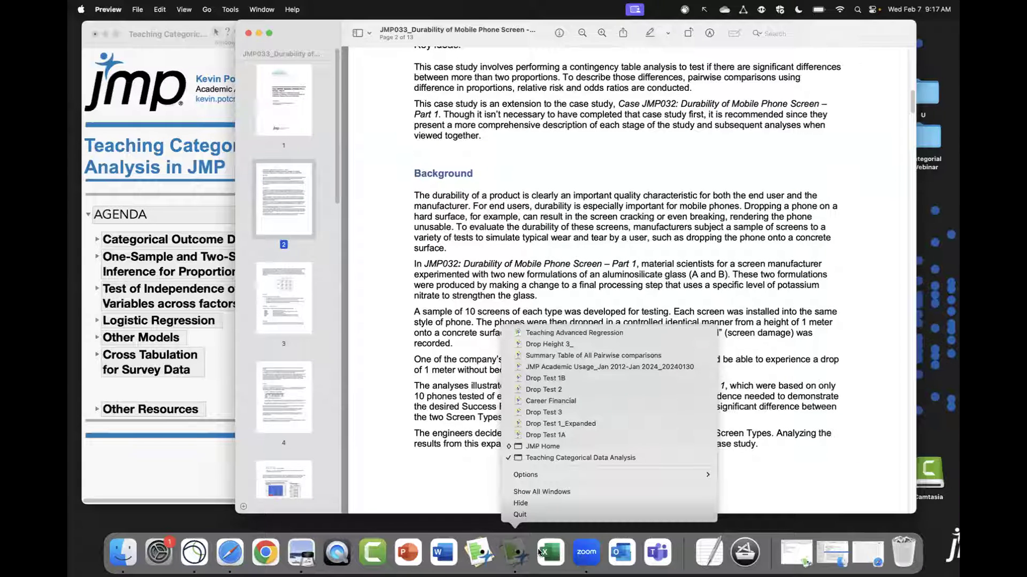
{"action": "left_click", "coordinate": [651, 435]}
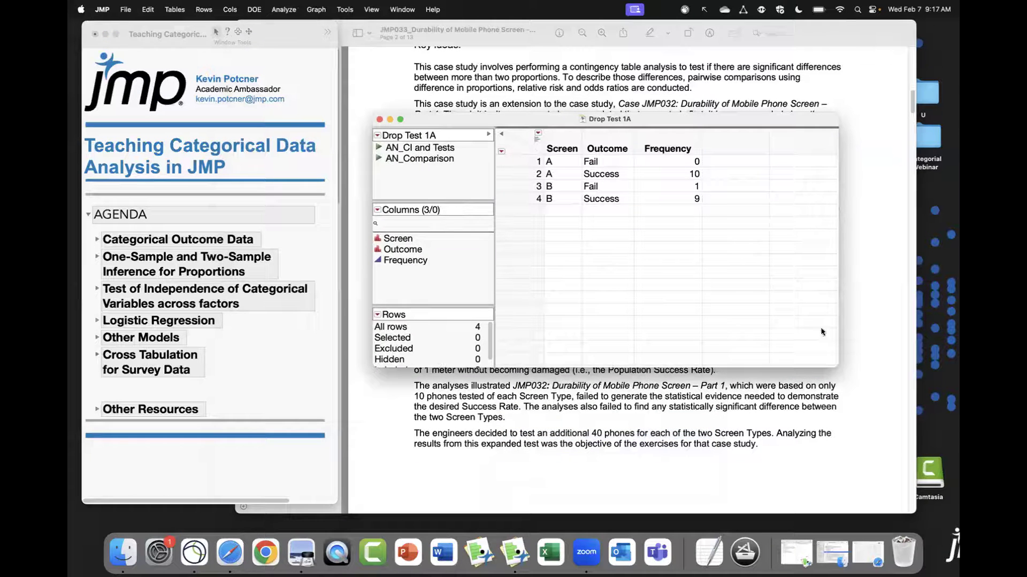
{"action": "left_click_drag", "start_coordinate": [684, 115], "coordinate": [660, 105]}
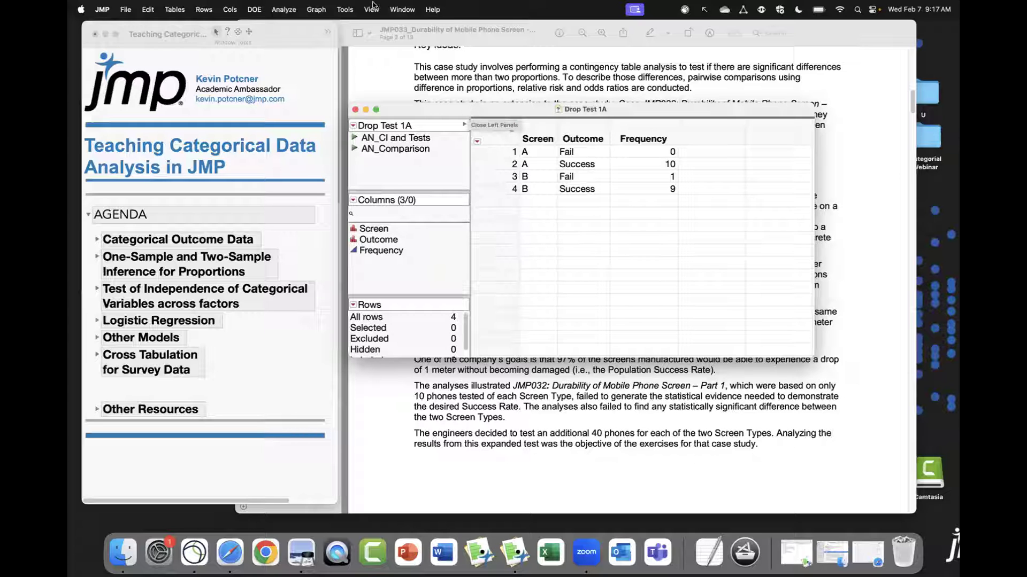
Set up a Fit Y by X analysis with Outcome as the response, Screen as the X factor and Frequency as the frequency variable
{"action": "left_click", "coordinate": [285, 9]}
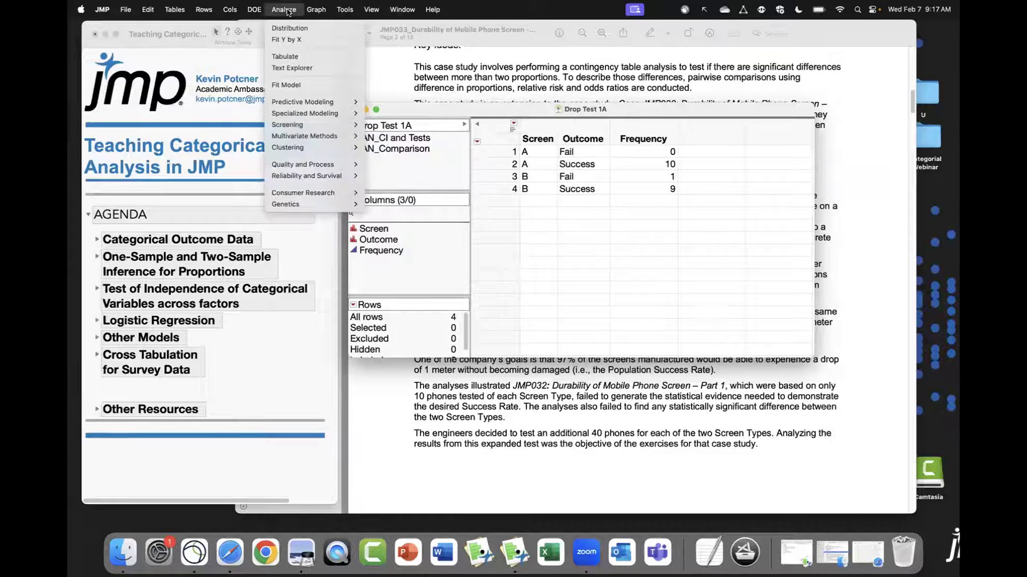
{"action": "left_click", "coordinate": [312, 41]}
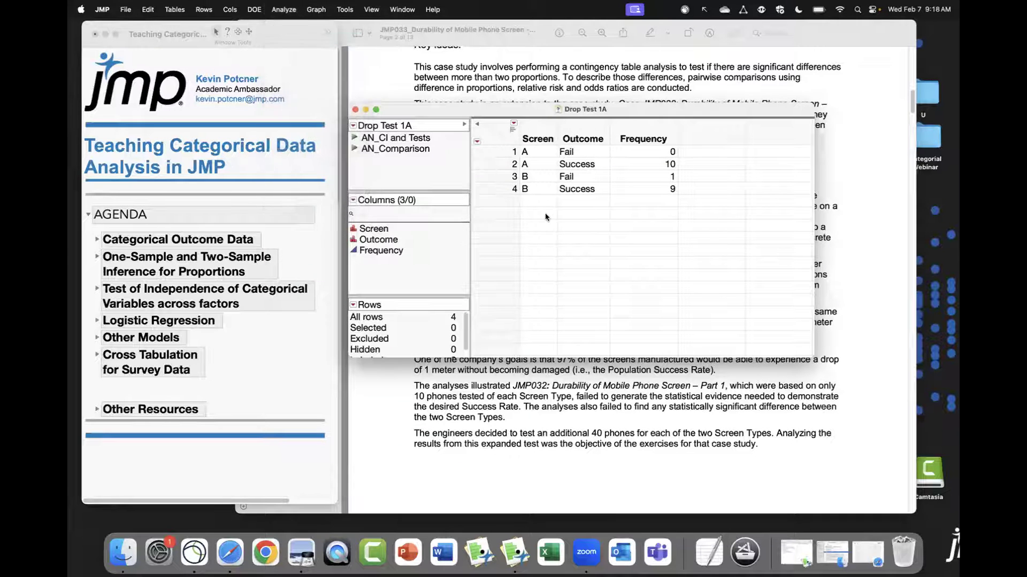
{"action": "left_click_drag", "start_coordinate": [707, 312], "coordinate": [790, 402]}
{"action": "left_click_drag", "start_coordinate": [500, 104], "coordinate": [525, 111]}
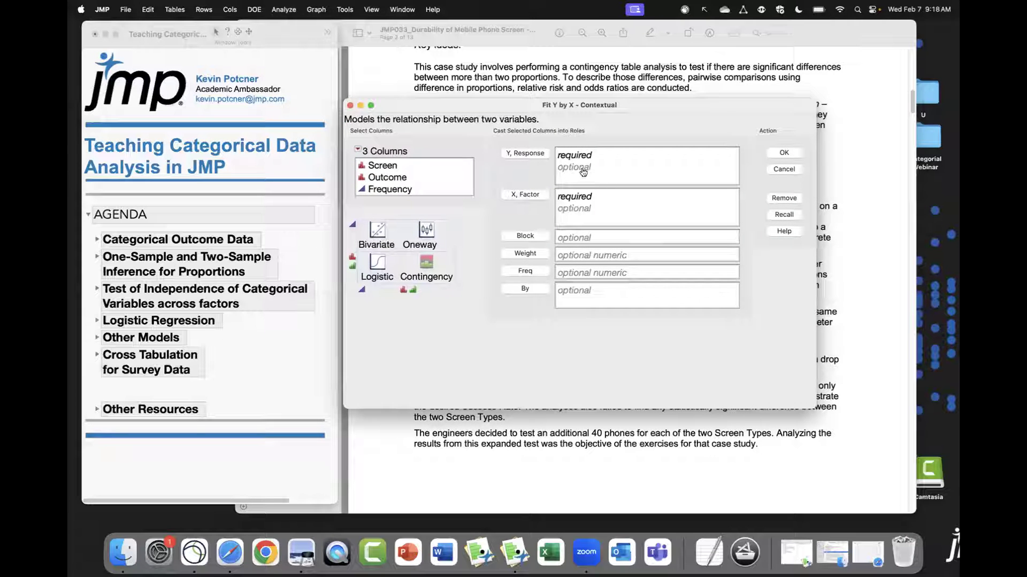
{"action": "left_click", "coordinate": [387, 177]}
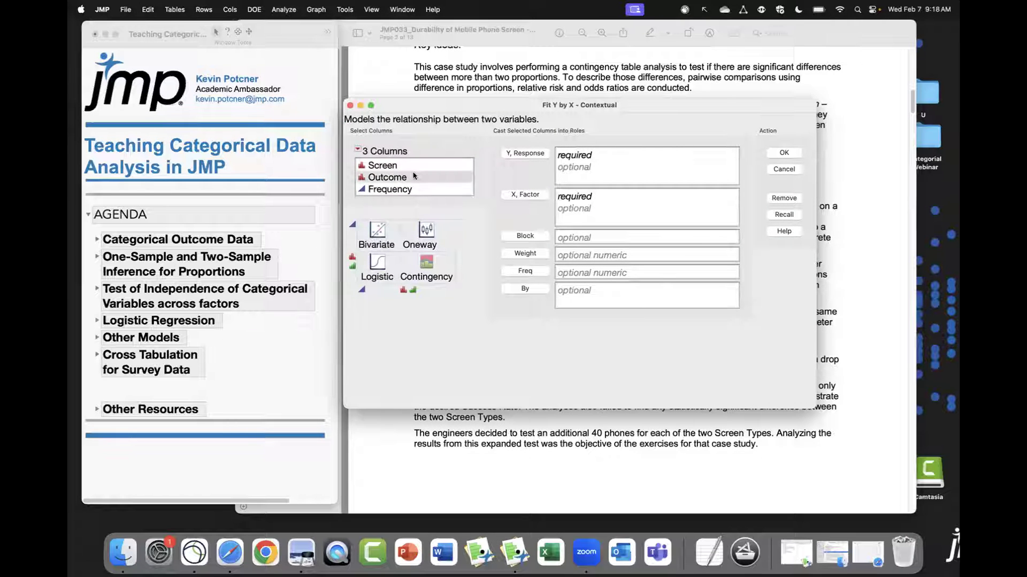
{"action": "left_click", "coordinate": [525, 154]}
{"action": "left_click", "coordinate": [472, 190]}
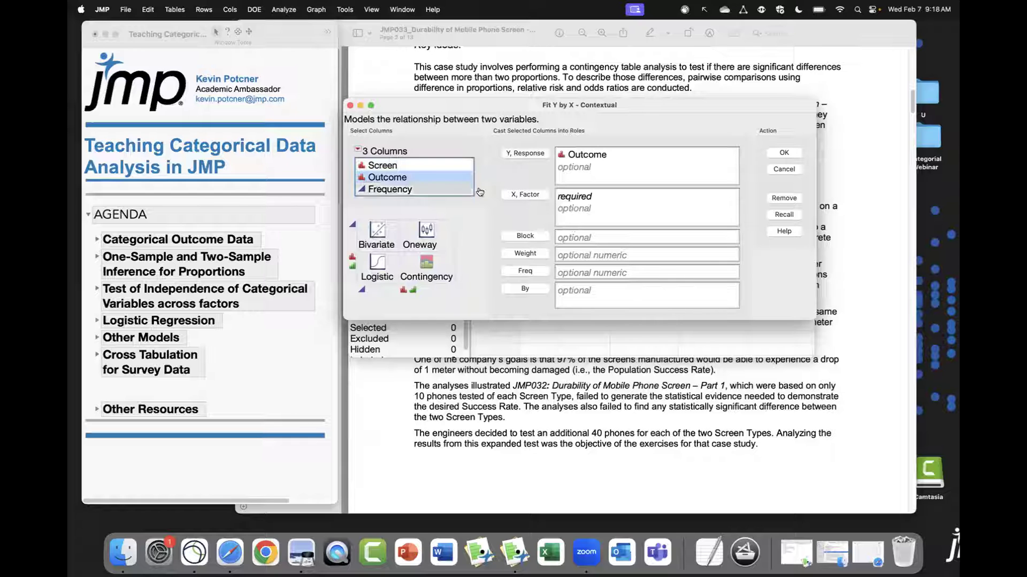
{"action": "left_click", "coordinate": [530, 272]}
{"action": "left_click", "coordinate": [455, 165]}
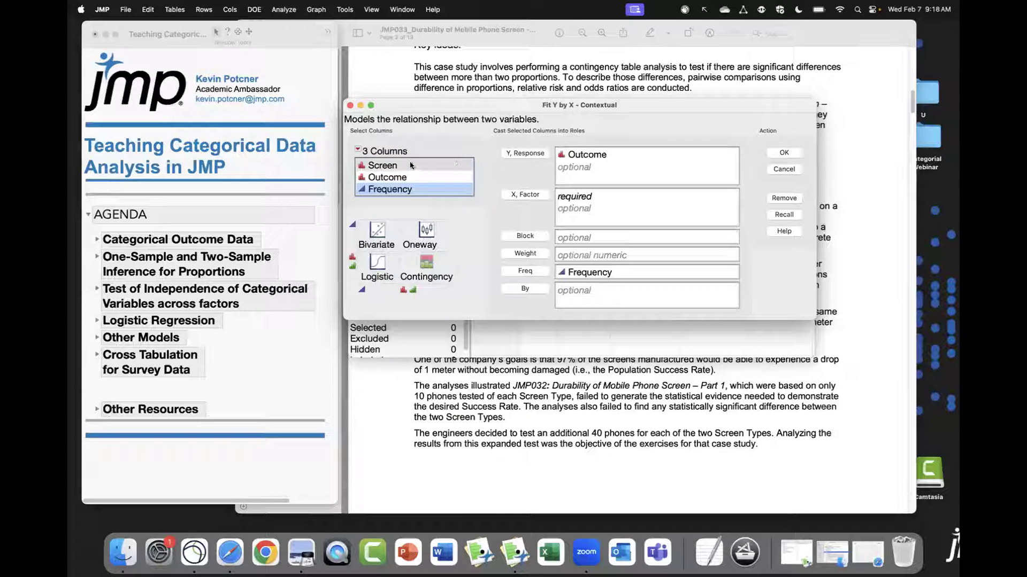
{"action": "left_click", "coordinate": [525, 195]}
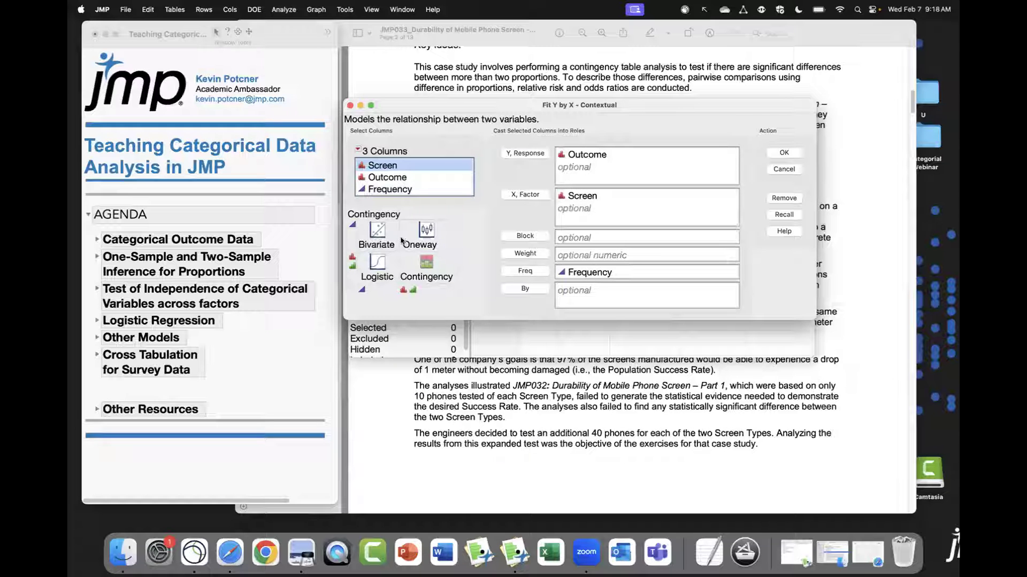
Run the contingency analysis of Outcome by Screen and outline the report's Contingency Table with a temporary box
{"action": "left_click_drag", "start_coordinate": [394, 246], "coordinate": [462, 291]}
{"action": "left_click", "coordinate": [606, 159]}
{"action": "left_click", "coordinate": [786, 153]}
{"action": "left_click_drag", "start_coordinate": [210, 26], "coordinate": [475, 45]}
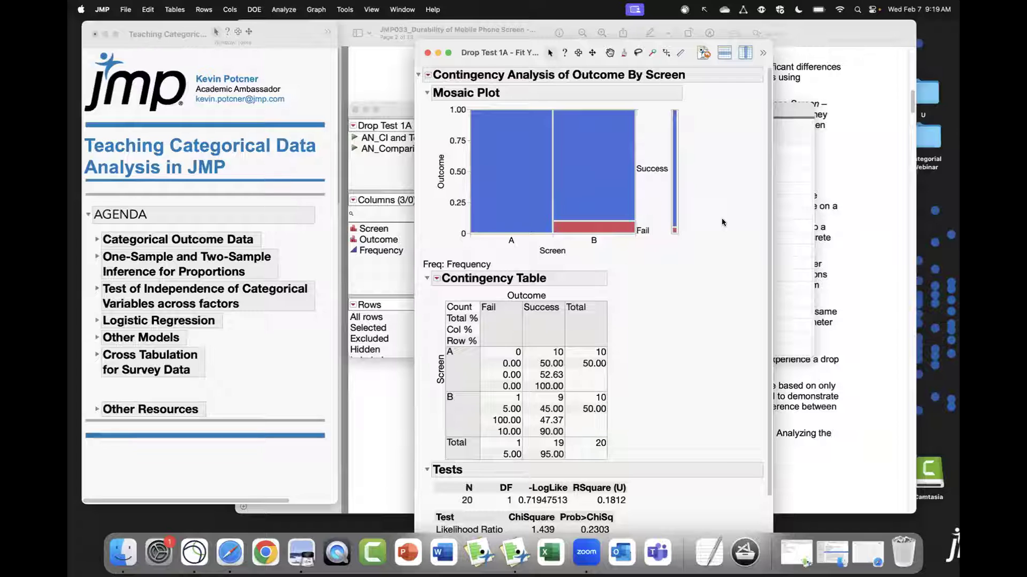
{"action": "scroll", "coordinate": [654, 340], "scroll_direction": "down", "scroll_amount": 1}
{"action": "scroll", "coordinate": [654, 340], "scroll_direction": "down", "scroll_amount": 3}
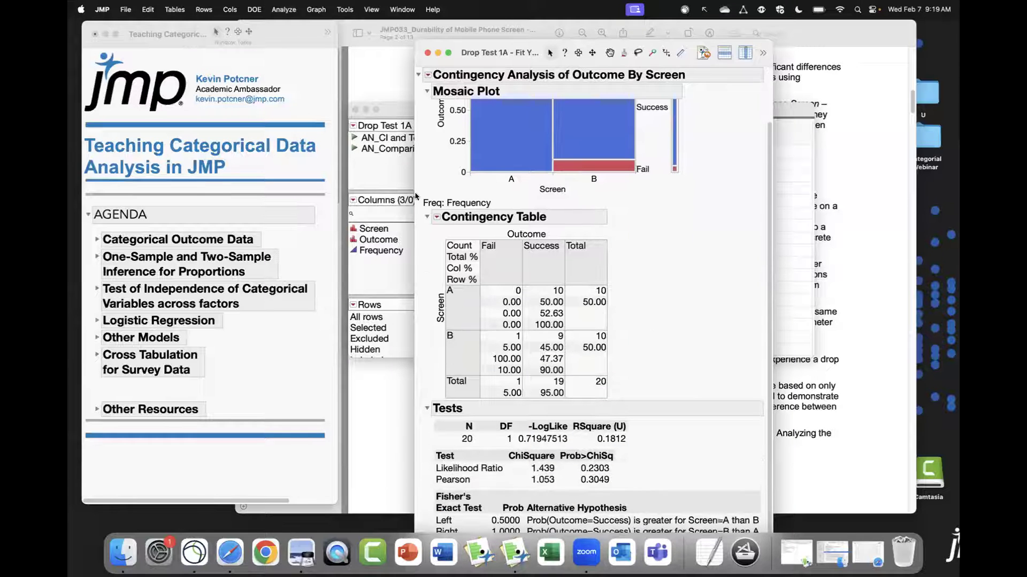
{"action": "mouse_move", "coordinate": [420, 212]}
{"action": "left_mouse_down"}
{"action": "mouse_move", "coordinate": [595, 398]}
{"action": "mouse_move", "coordinate": [631, 410]}
{"action": "left_mouse_up"}
Add Expected, Deviation and Cell Chi Square values to the Contingency Table
{"action": "left_click", "coordinate": [437, 217]}
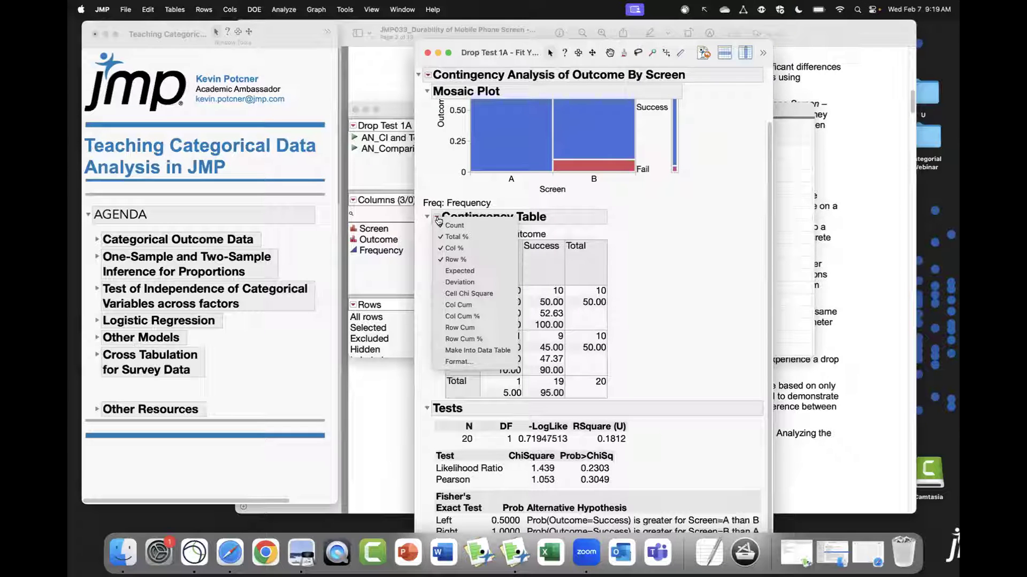
{"action": "left_click", "coordinate": [478, 276]}
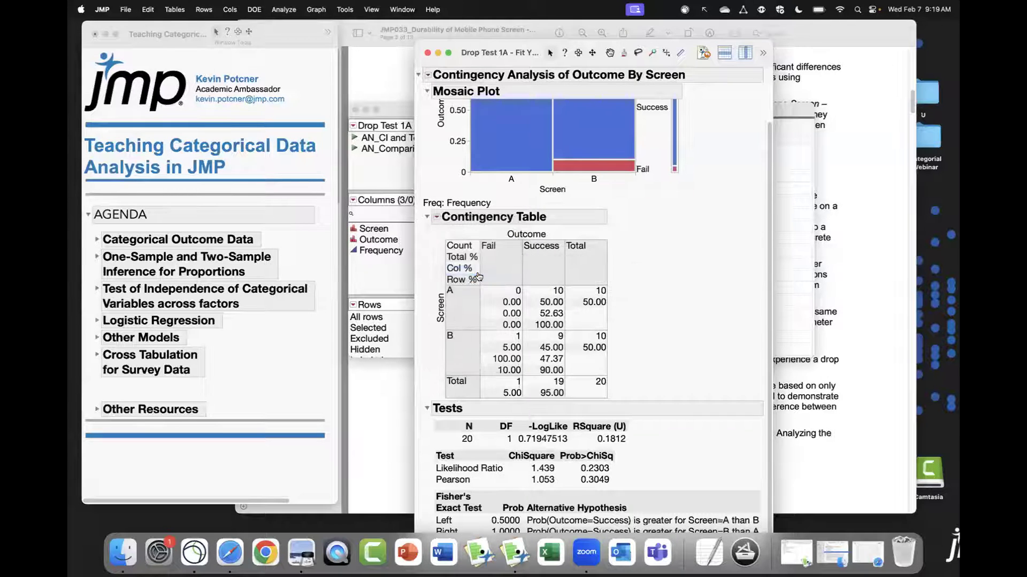
{"action": "left_click", "coordinate": [436, 197]}
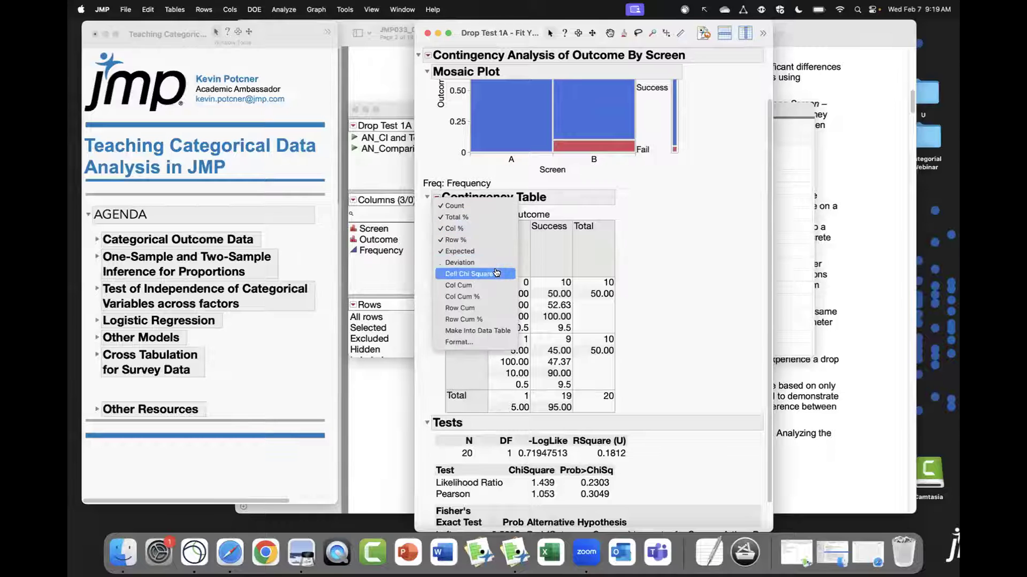
{"action": "left_click", "coordinate": [478, 263]}
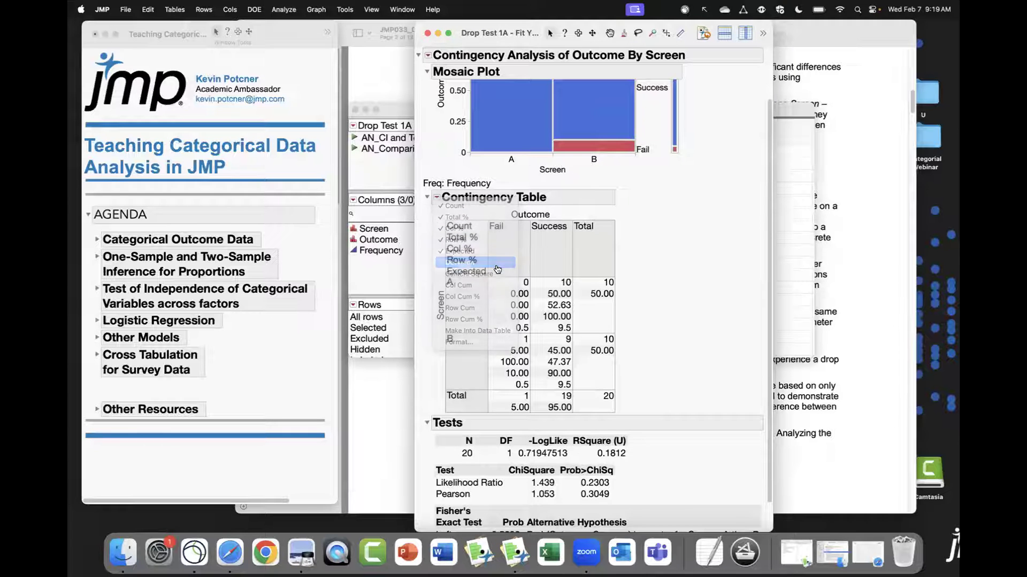
{"action": "left_click", "coordinate": [437, 198]}
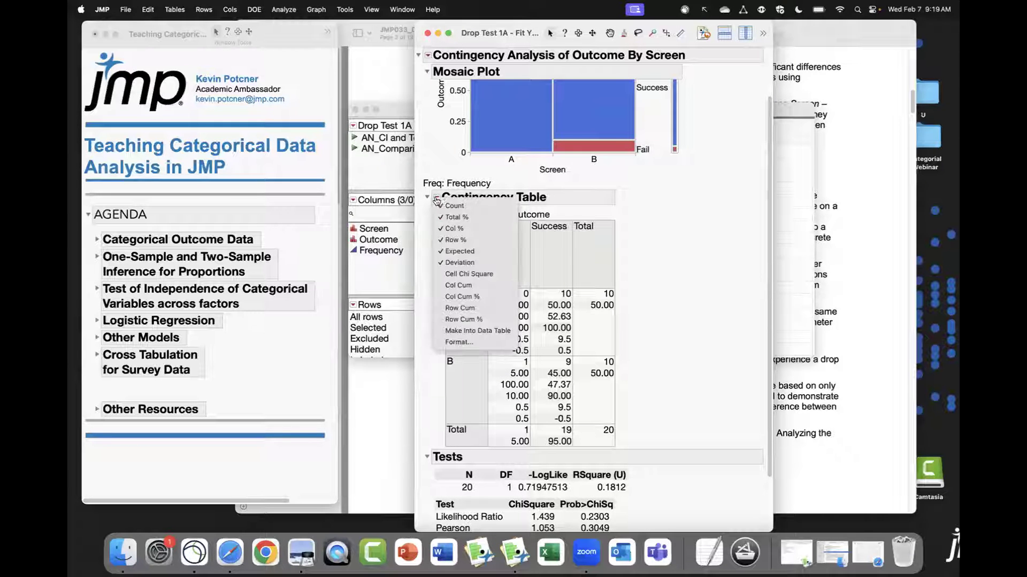
{"action": "left_click", "coordinate": [490, 276]}
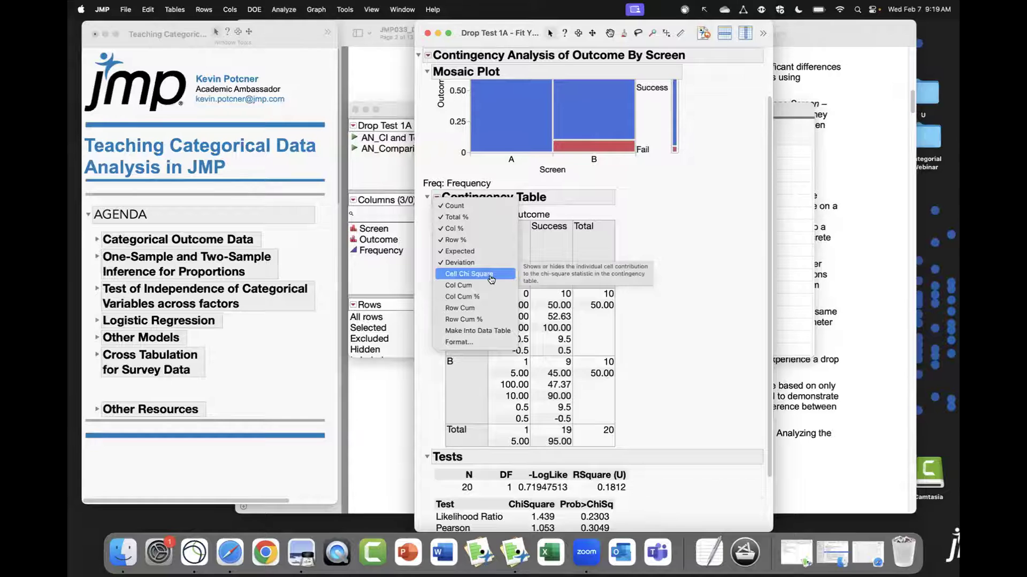
{"action": "left_click", "coordinate": [489, 276]}
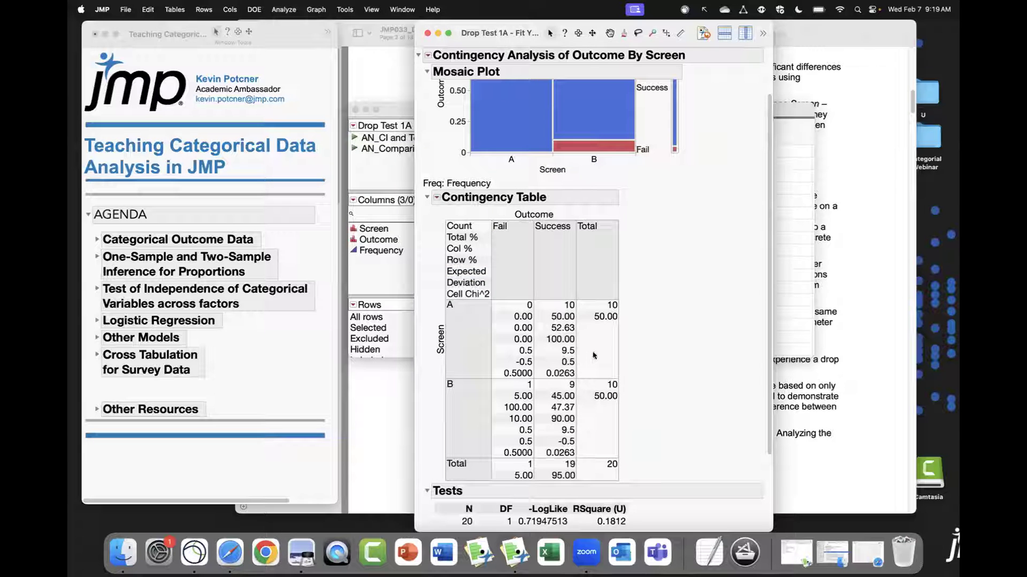
{"action": "scroll", "coordinate": [583, 349], "scroll_direction": "down", "scroll_amount": 1}
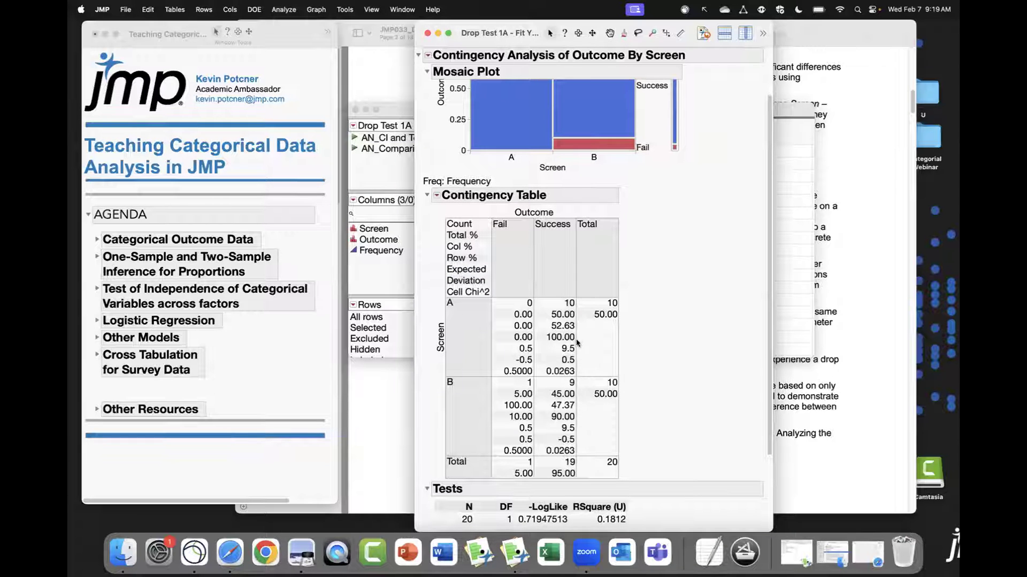
{"action": "left_click", "coordinate": [437, 195]}
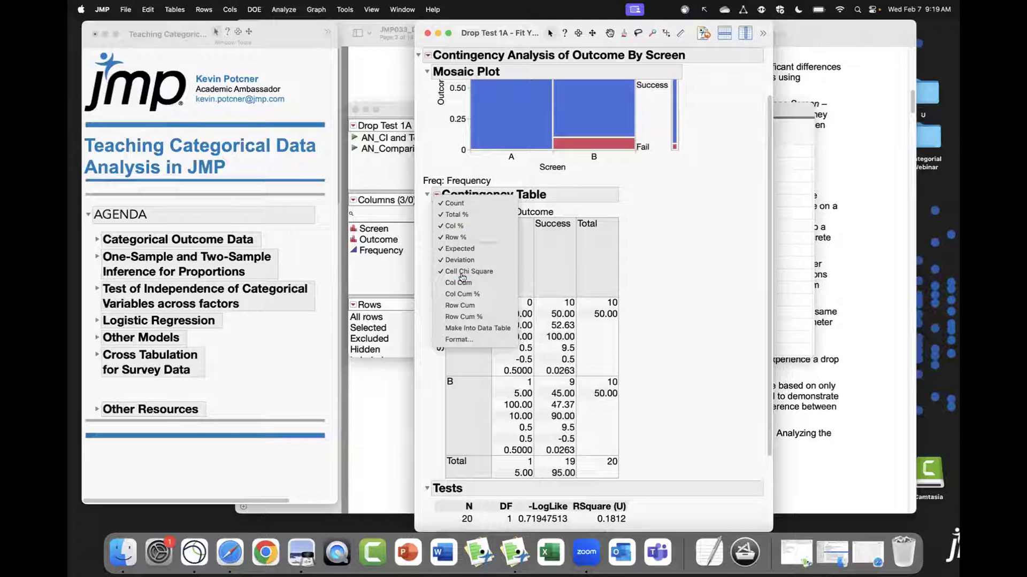
{"action": "left_click", "coordinate": [658, 283]}
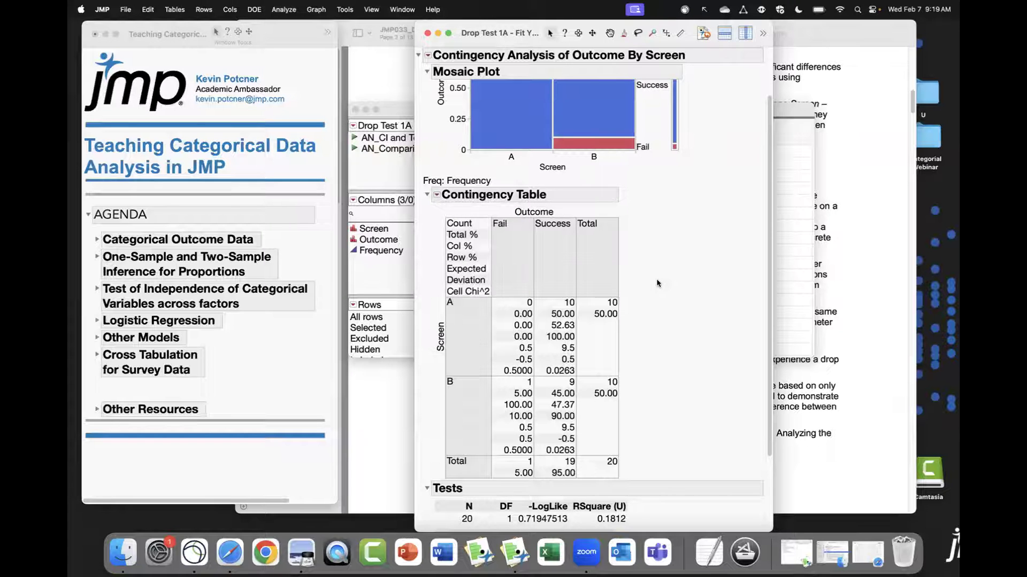
{"action": "left_click", "coordinate": [437, 195], "text": "alt"}
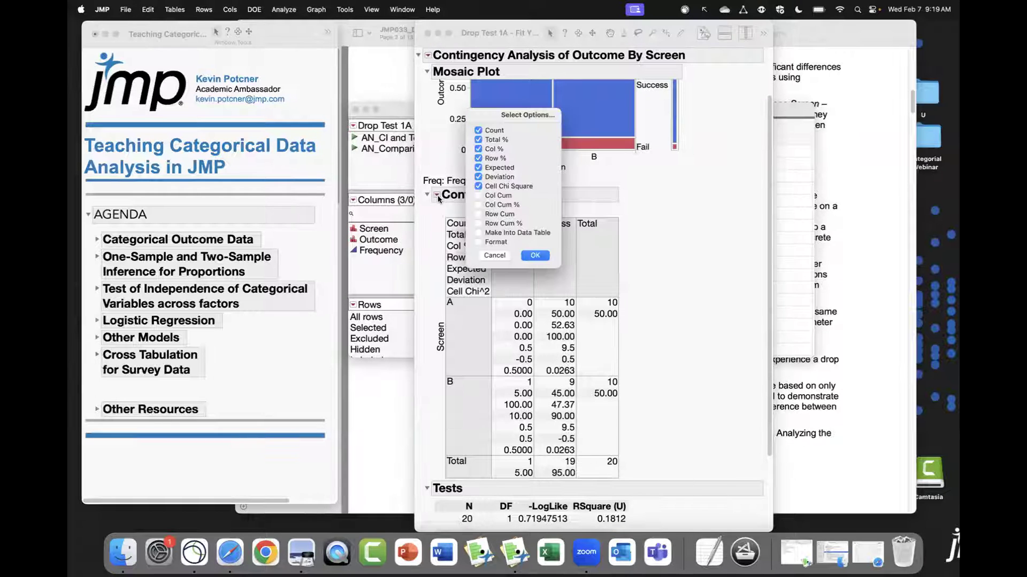
{"action": "left_click", "coordinate": [499, 257]}
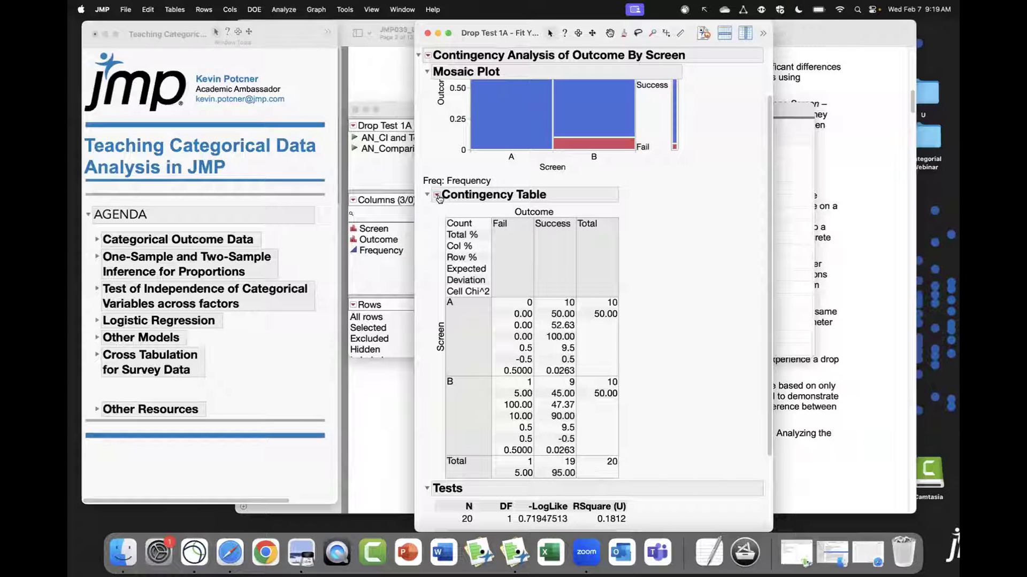
{"action": "left_click", "coordinate": [439, 198], "text": "alt"}
{"action": "left_click_drag", "start_coordinate": [502, 113], "coordinate": [577, 124]}
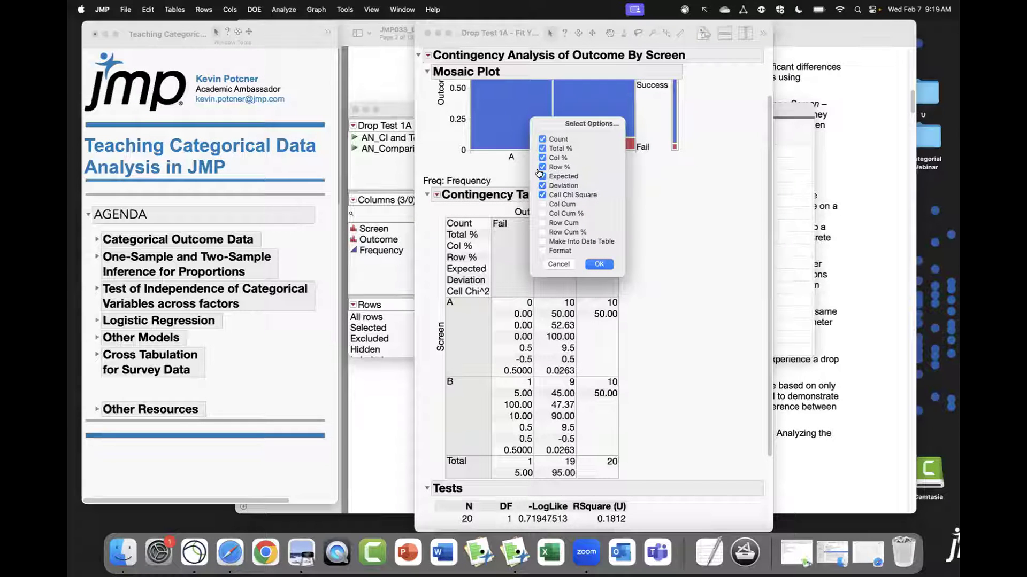
{"action": "left_click", "coordinate": [542, 195]}
{"action": "left_click", "coordinate": [552, 186]}
{"action": "left_click", "coordinate": [555, 176]}
{"action": "left_click", "coordinate": [557, 167]}
{"action": "left_click", "coordinate": [558, 158]}
{"action": "left_click", "coordinate": [559, 140]}
{"action": "left_click", "coordinate": [560, 149]}
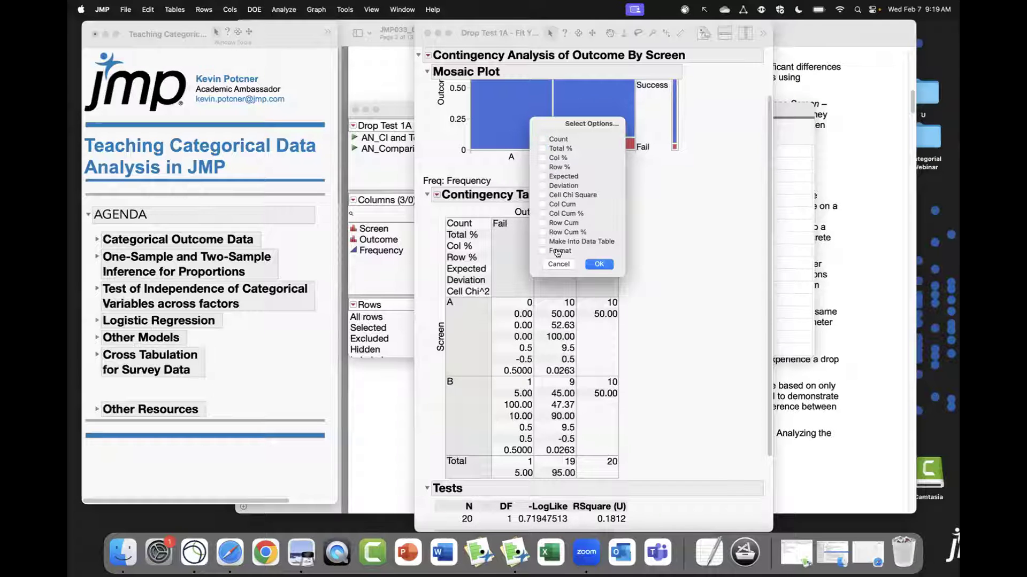
{"action": "left_click", "coordinate": [558, 264]}
{"action": "left_click", "coordinate": [437, 195]}
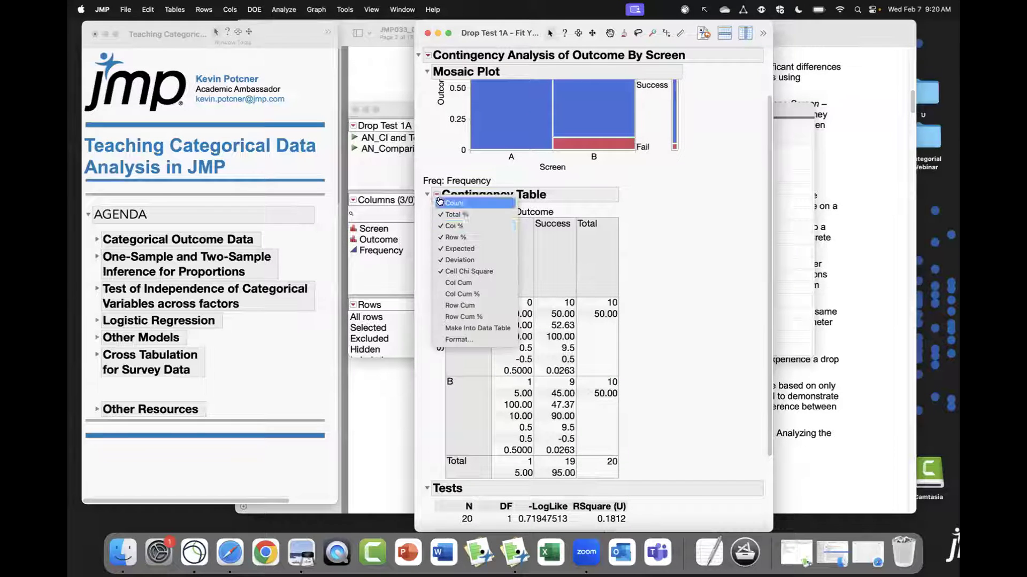
{"action": "left_click", "coordinate": [428, 229]}
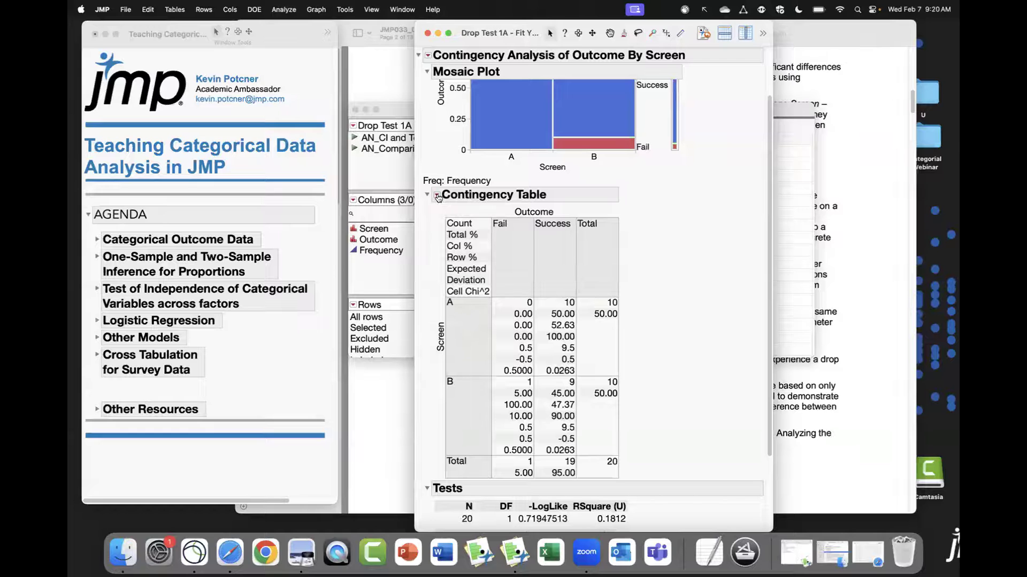
{"action": "left_click", "coordinate": [437, 194]}
{"action": "left_click", "coordinate": [429, 236]}
Add the Two Sample Test for Proportions to the contingency report, and outline its results and confidence limits with temporary boxes
{"action": "scroll", "coordinate": [625, 329], "scroll_direction": "down", "scroll_amount": 4}
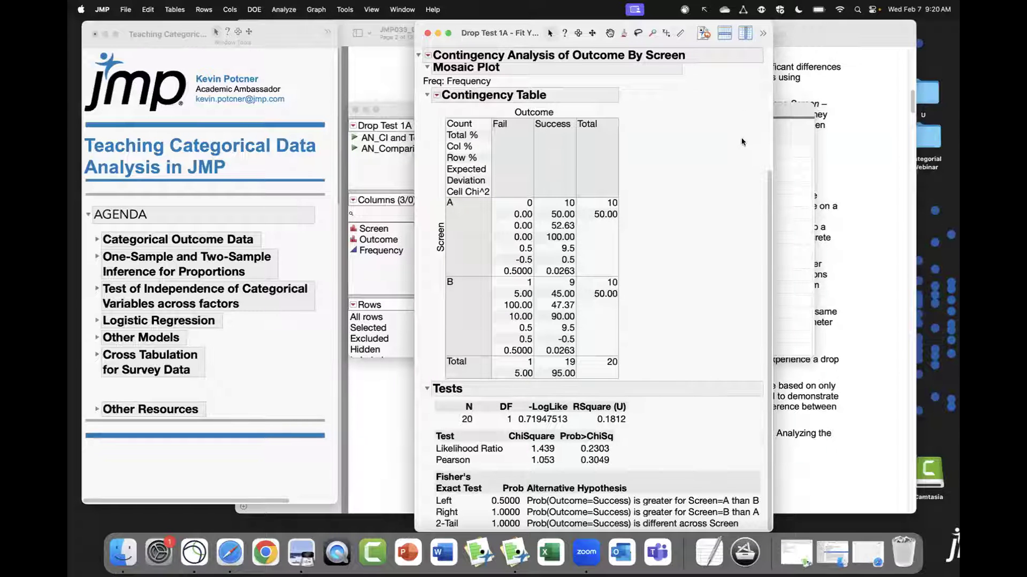
{"action": "scroll", "coordinate": [742, 141], "scroll_direction": "up", "scroll_amount": 5}
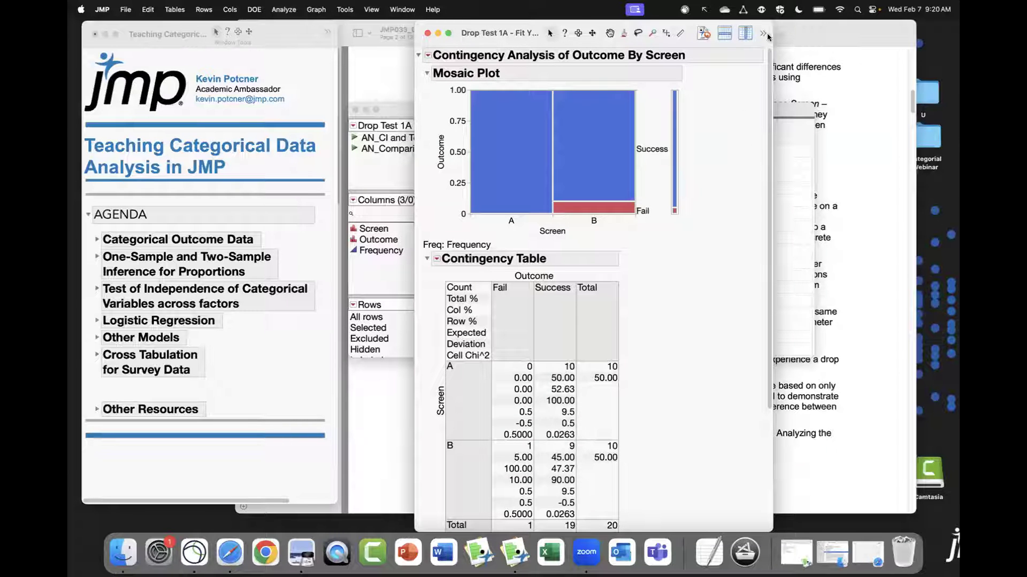
{"action": "left_click_drag", "start_coordinate": [768, 36], "coordinate": [759, 49]}
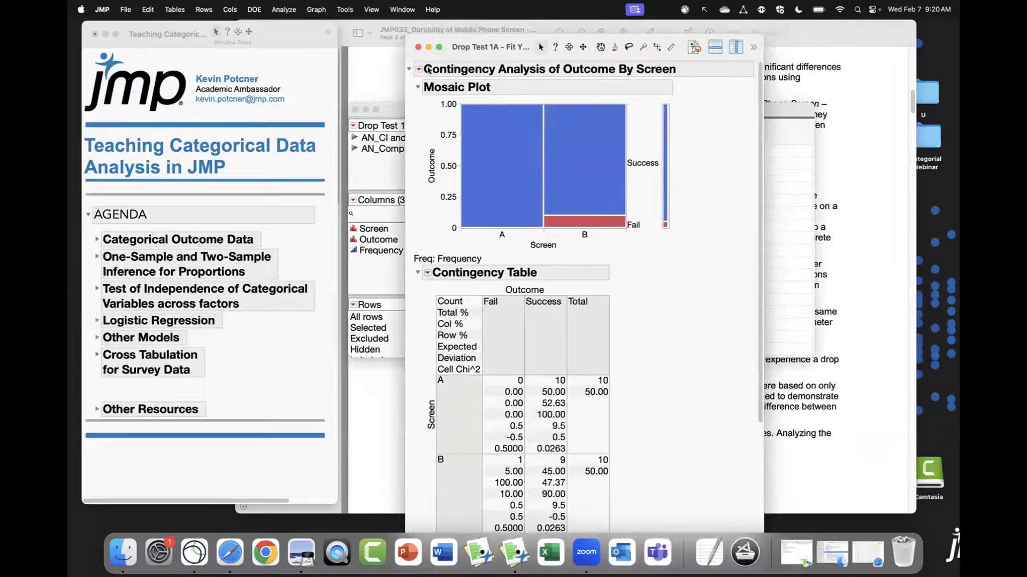
{"action": "left_click", "coordinate": [419, 70]}
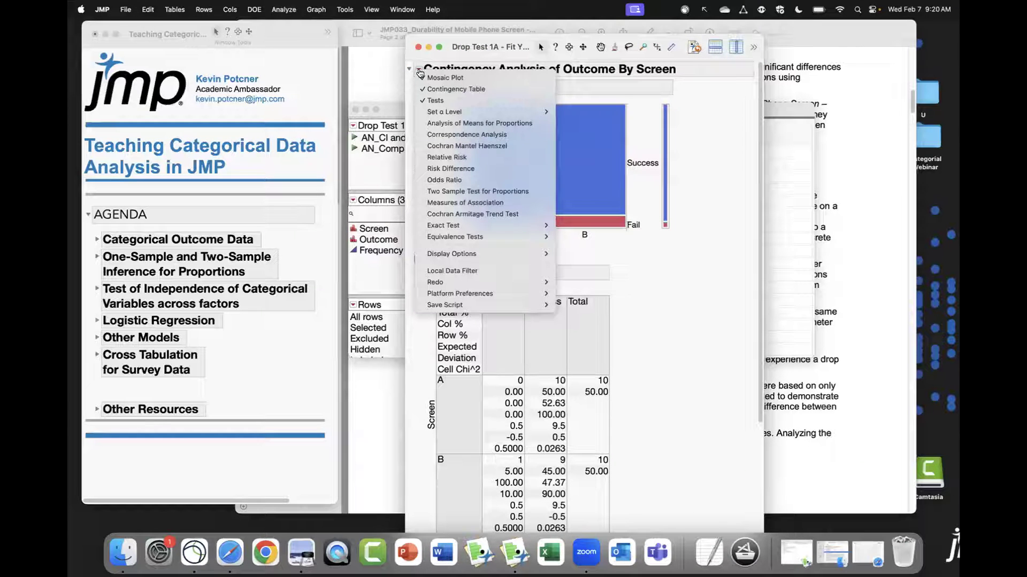
{"action": "left_click", "coordinate": [505, 191]}
{"action": "scroll", "coordinate": [727, 281], "scroll_direction": "down", "scroll_amount": 10}
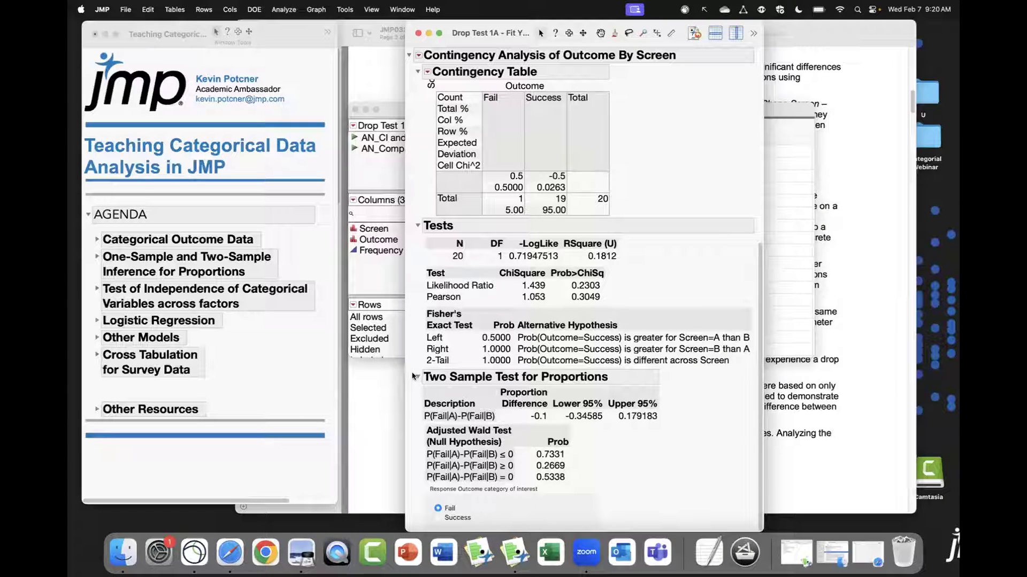
{"action": "mouse_move", "coordinate": [413, 369]}
{"action": "left_mouse_down"}
{"action": "mouse_move", "coordinate": [636, 480]}
{"action": "mouse_move", "coordinate": [695, 491]}
{"action": "left_mouse_up"}
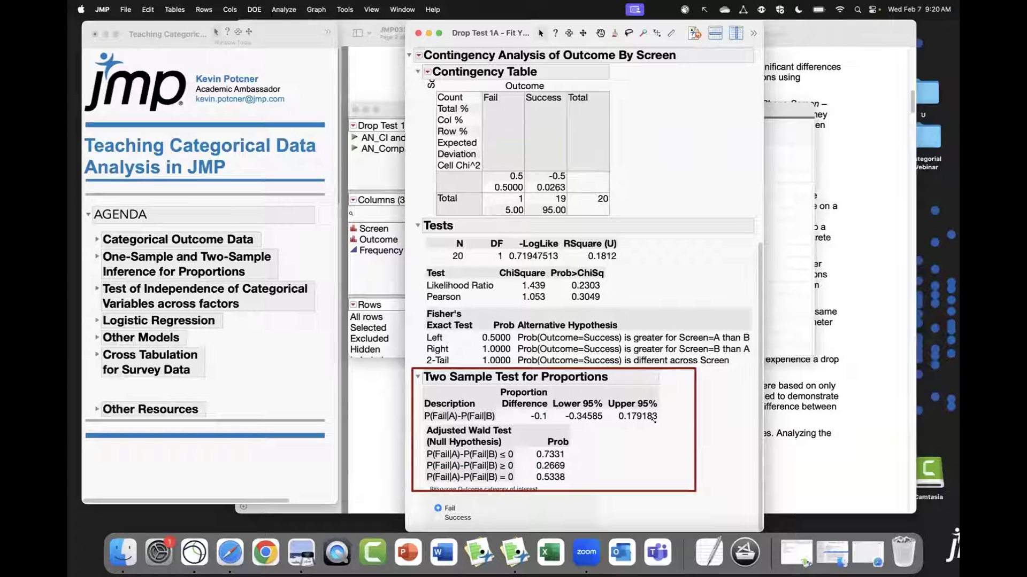
{"action": "mouse_move", "coordinate": [548, 398]}
{"action": "left_mouse_down"}
{"action": "mouse_move", "coordinate": [587, 420]}
{"action": "mouse_move", "coordinate": [672, 426]}
{"action": "left_mouse_up"}
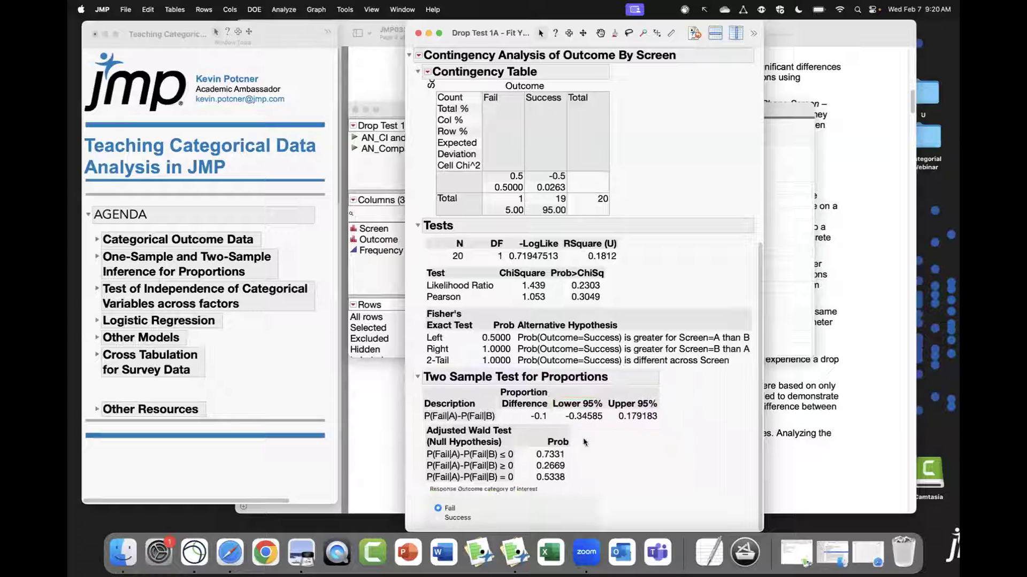
Outline the Adjusted Wald Test results with a temporary box, and switch the response category of interest to Success and back to Fail
{"action": "left_click_drag", "start_coordinate": [419, 422], "coordinate": [578, 497]}
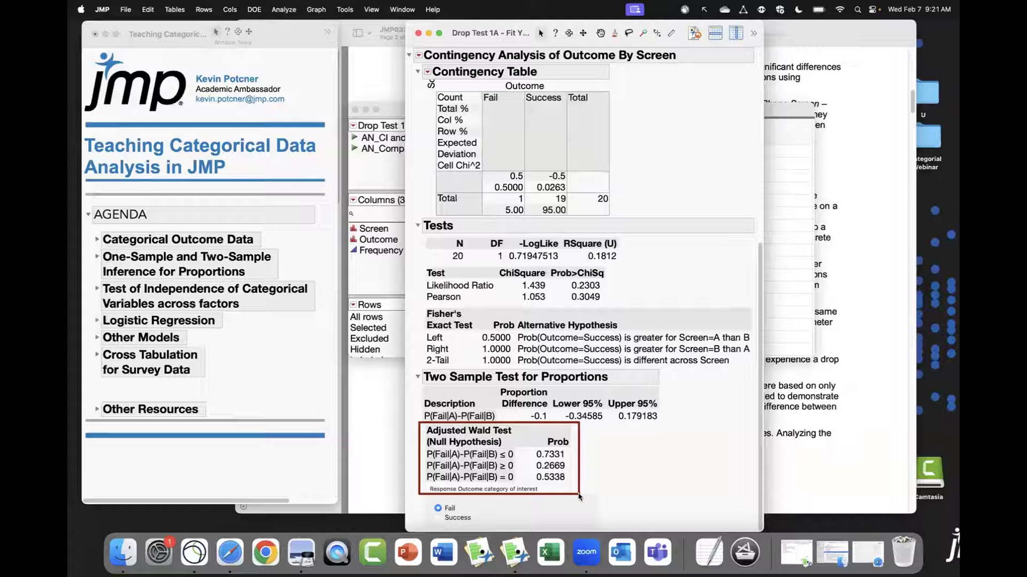
{"action": "key", "text": "Escape"}
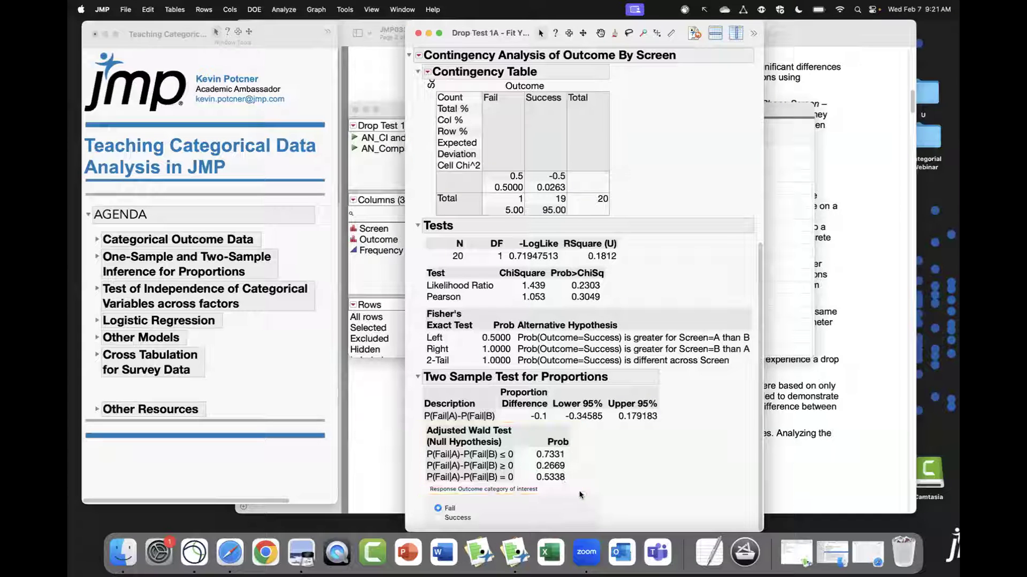
{"action": "left_click", "coordinate": [458, 518]}
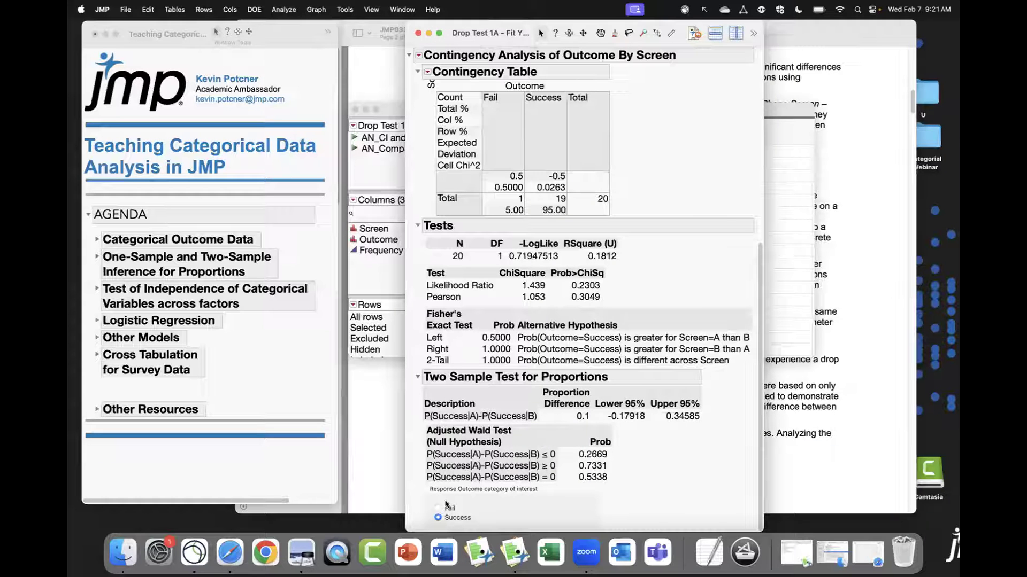
{"action": "left_click", "coordinate": [448, 508]}
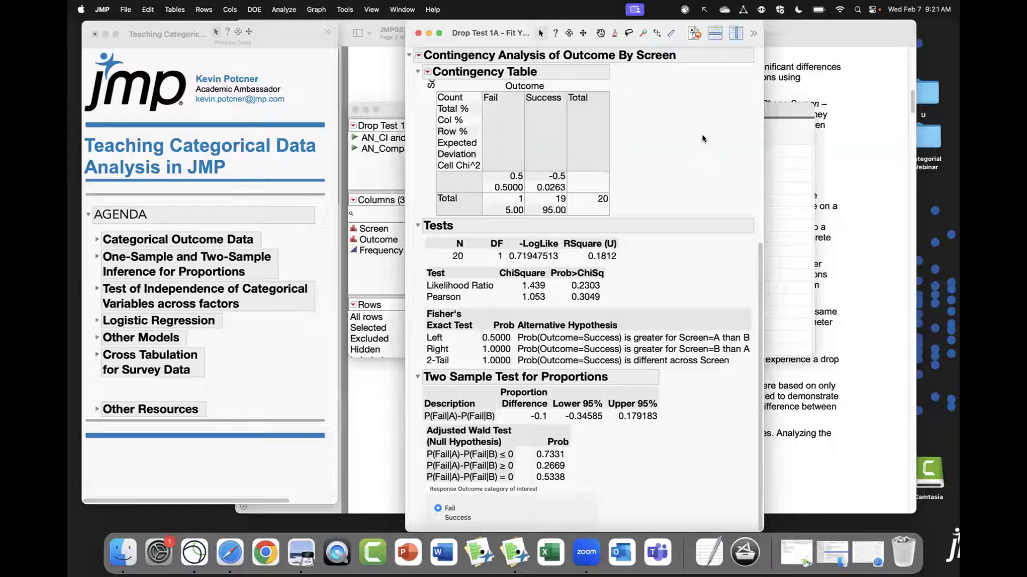
Review the contingency report from the Mosaic Plot down to the lower and upper 95% limits of the proportion difference
{"action": "scroll", "coordinate": [460, 85], "scroll_direction": "up", "scroll_amount": 5}
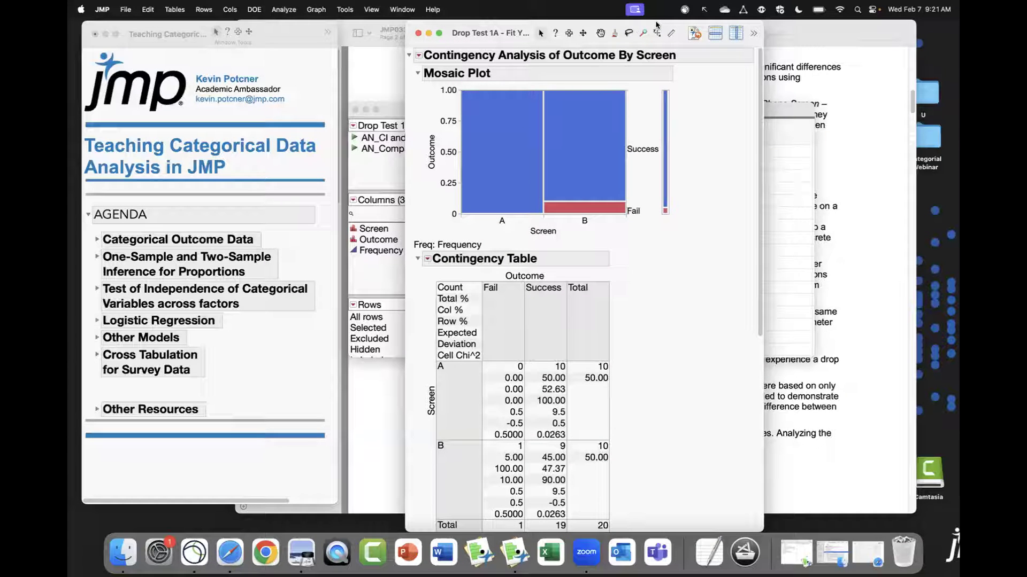
{"action": "scroll", "coordinate": [573, 399], "scroll_direction": "down", "scroll_amount": 10}
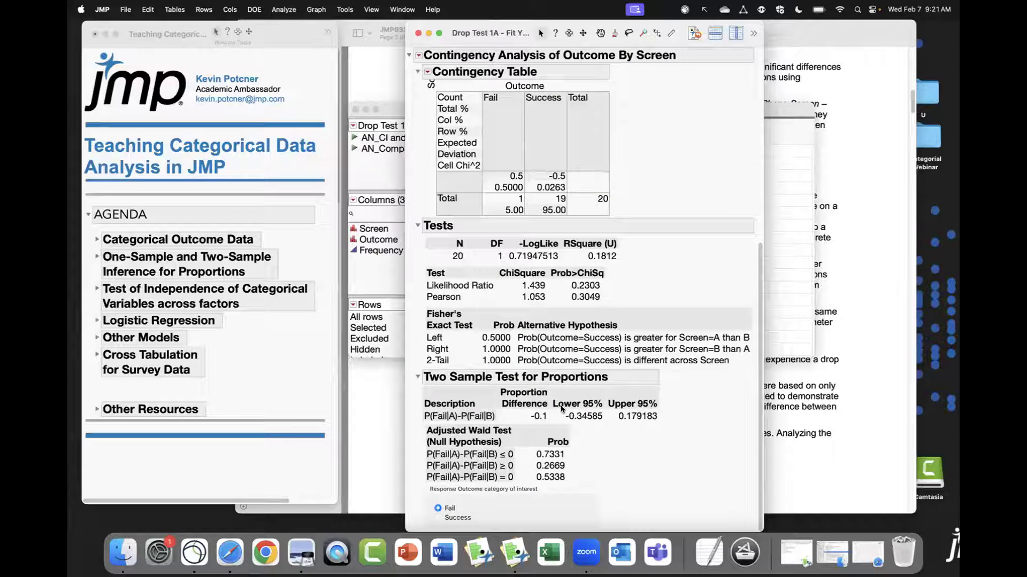
{"action": "left_click_drag", "start_coordinate": [559, 408], "coordinate": [669, 427]}
Add Relative Risk to the contingency report, with all combinations of outcome and screen calculated
{"action": "left_click_drag", "start_coordinate": [641, 24], "coordinate": [653, 78]}
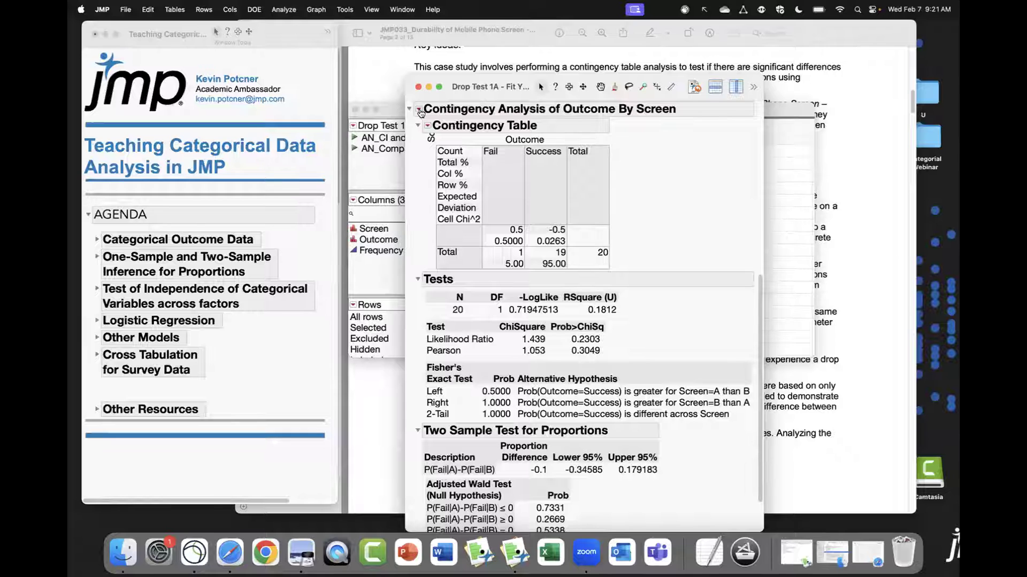
{"action": "left_click", "coordinate": [420, 110]}
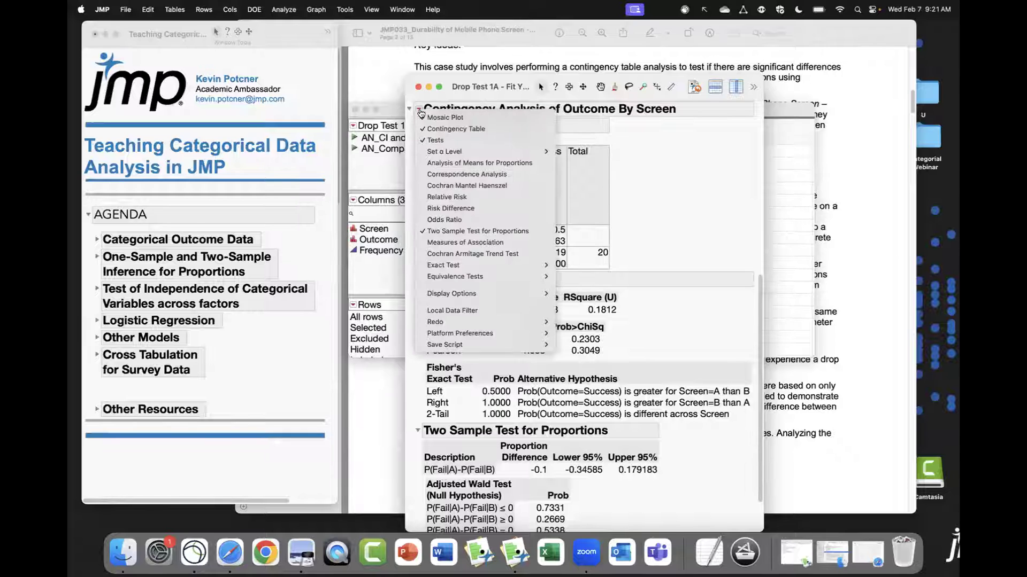
{"action": "left_click", "coordinate": [470, 198]}
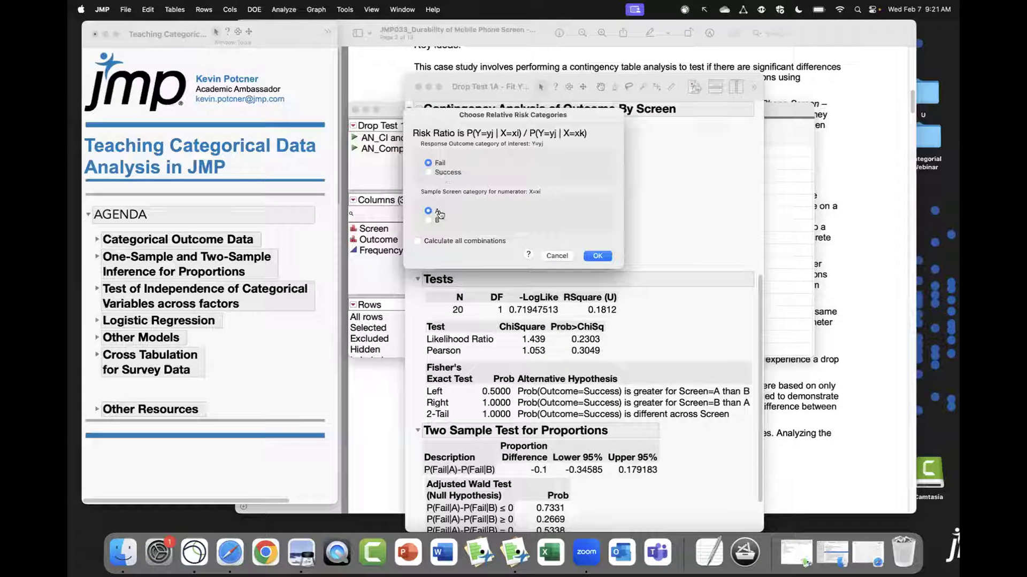
{"action": "left_click", "coordinate": [448, 244]}
{"action": "left_click", "coordinate": [597, 256]}
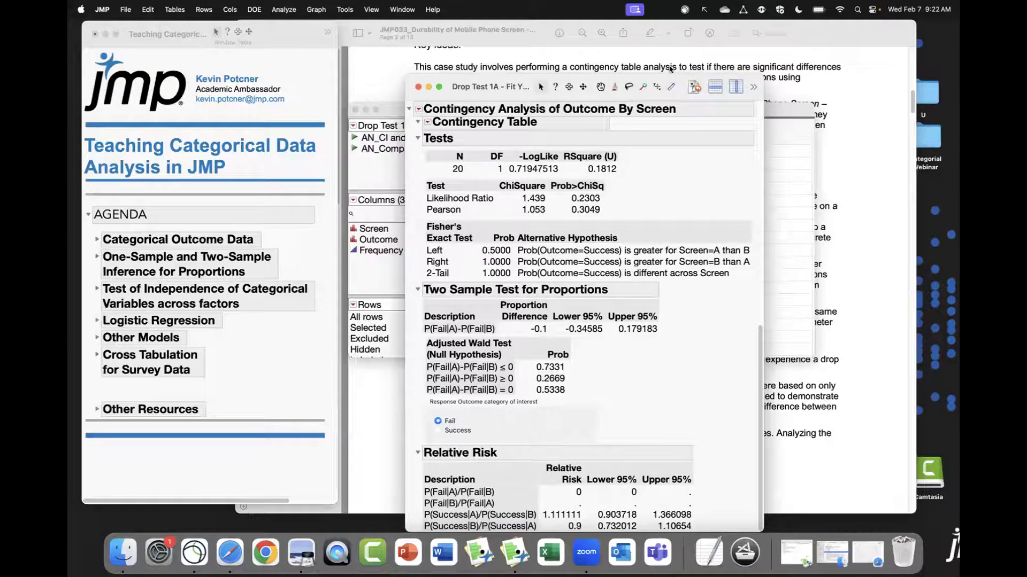
{"action": "left_click_drag", "start_coordinate": [672, 77], "coordinate": [667, 42]}
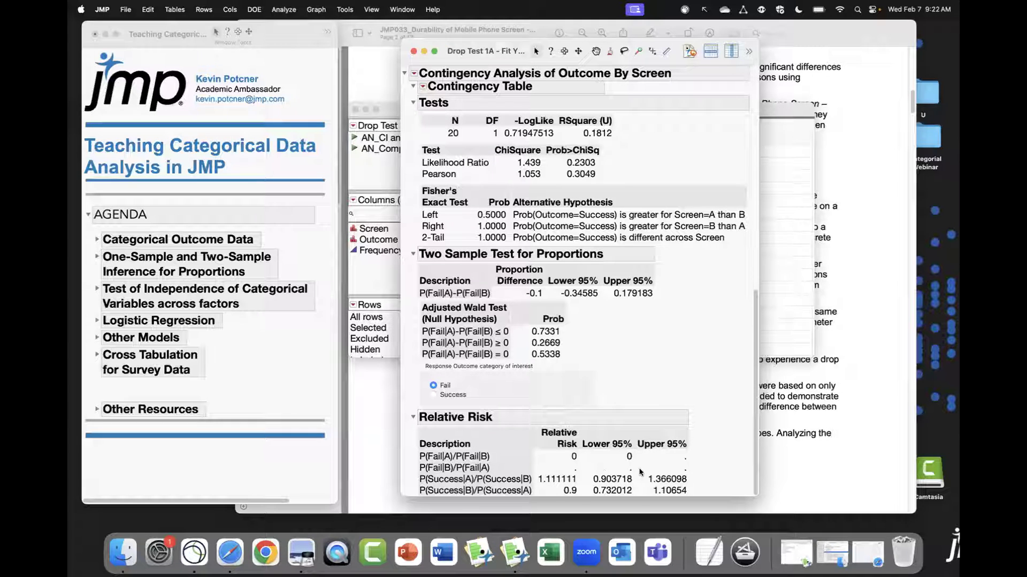
Outline the Success rows and the P(Success|A)/P(Success|B) confidence limits in Relative Risk, plus the limits of the proportion difference, with temporary boxes
{"action": "mouse_move", "coordinate": [640, 472]}
{"action": "mouse_move", "coordinate": [416, 472]}
{"action": "left_mouse_down"}
{"action": "mouse_move", "coordinate": [548, 497]}
{"action": "mouse_move", "coordinate": [717, 501]}
{"action": "left_mouse_up"}
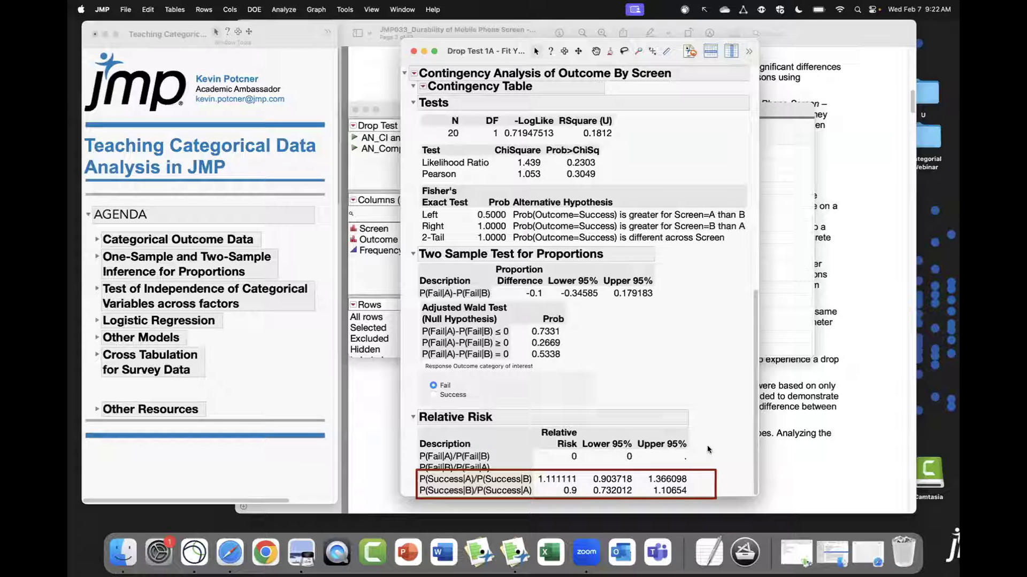
{"action": "mouse_move", "coordinate": [588, 471]}
{"action": "left_mouse_down"}
{"action": "mouse_move", "coordinate": [612, 489]}
{"action": "mouse_move", "coordinate": [640, 488]}
{"action": "left_mouse_up"}
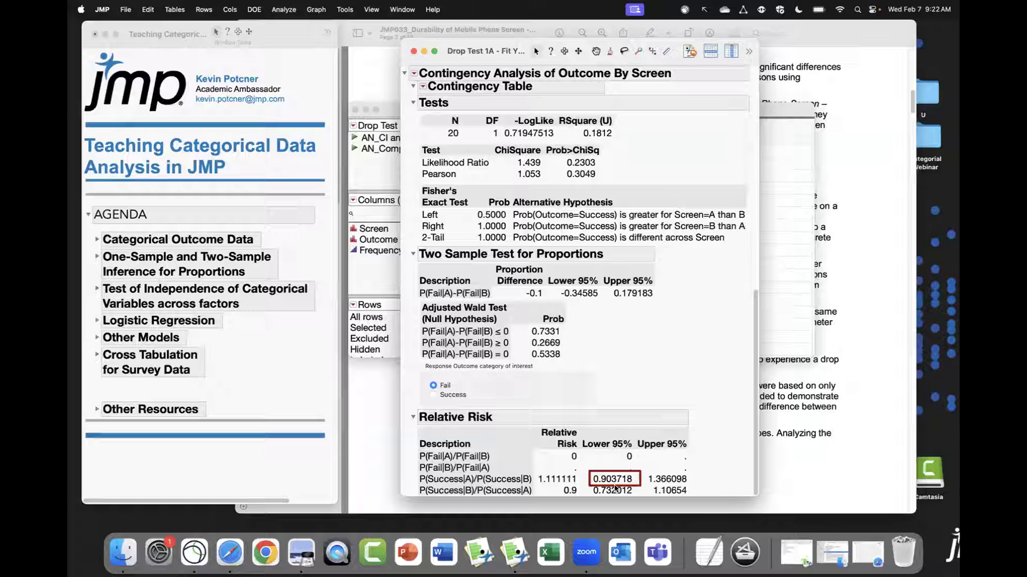
{"action": "mouse_move", "coordinate": [645, 470]}
{"action": "left_mouse_down"}
{"action": "mouse_move", "coordinate": [659, 490]}
{"action": "mouse_move", "coordinate": [696, 488]}
{"action": "left_mouse_up"}
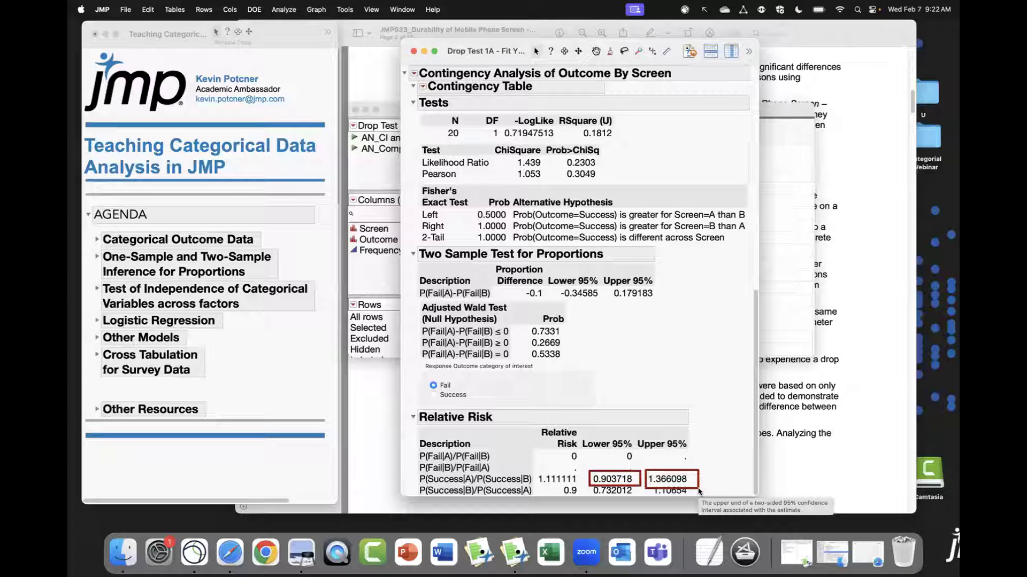
{"action": "key", "text": "Escape"}
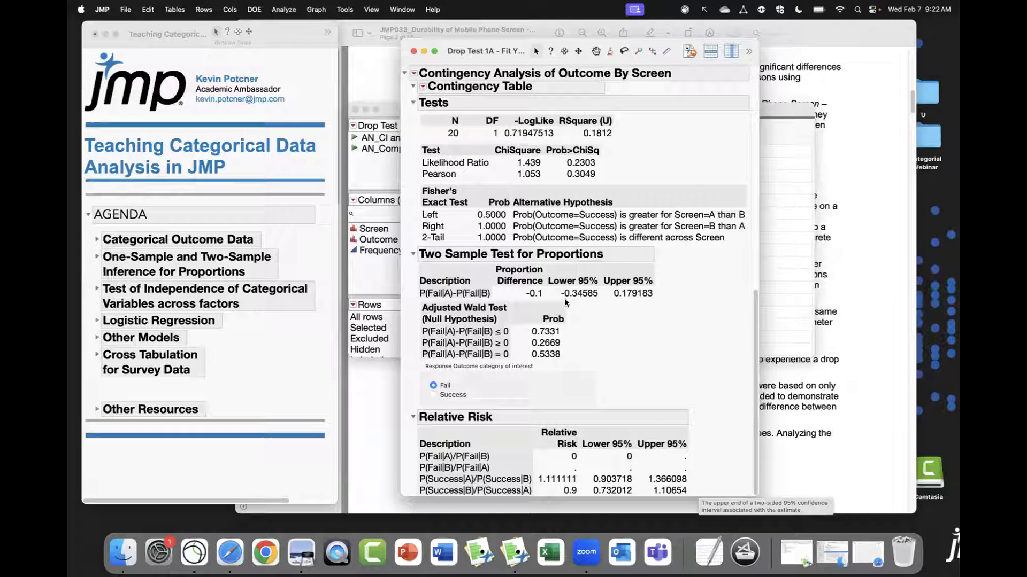
{"action": "left_click_drag", "start_coordinate": [554, 288], "coordinate": [662, 301]}
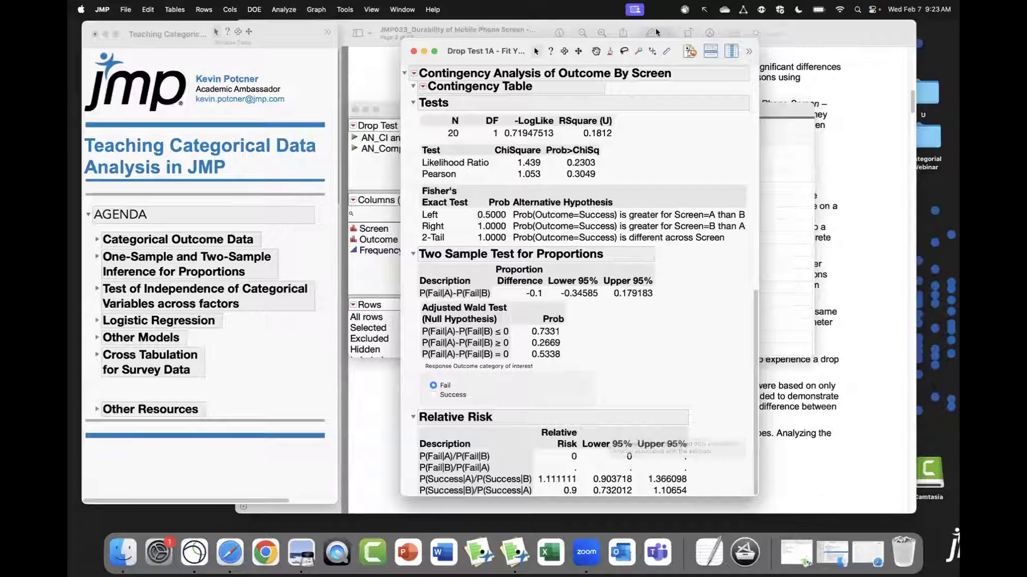
Close the contingency analysis report and the Drop Test 1A data table
{"action": "left_click_drag", "start_coordinate": [676, 45], "coordinate": [672, 82]}
{"action": "left_click_drag", "start_coordinate": [457, 63], "coordinate": [458, 127]}
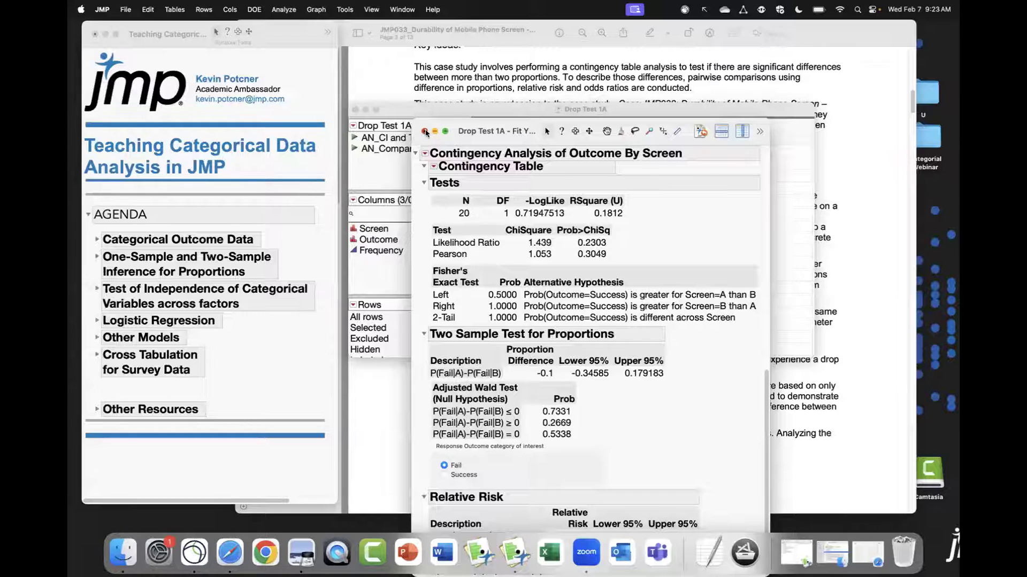
{"action": "left_click", "coordinate": [425, 131]}
{"action": "left_click", "coordinate": [356, 110]}
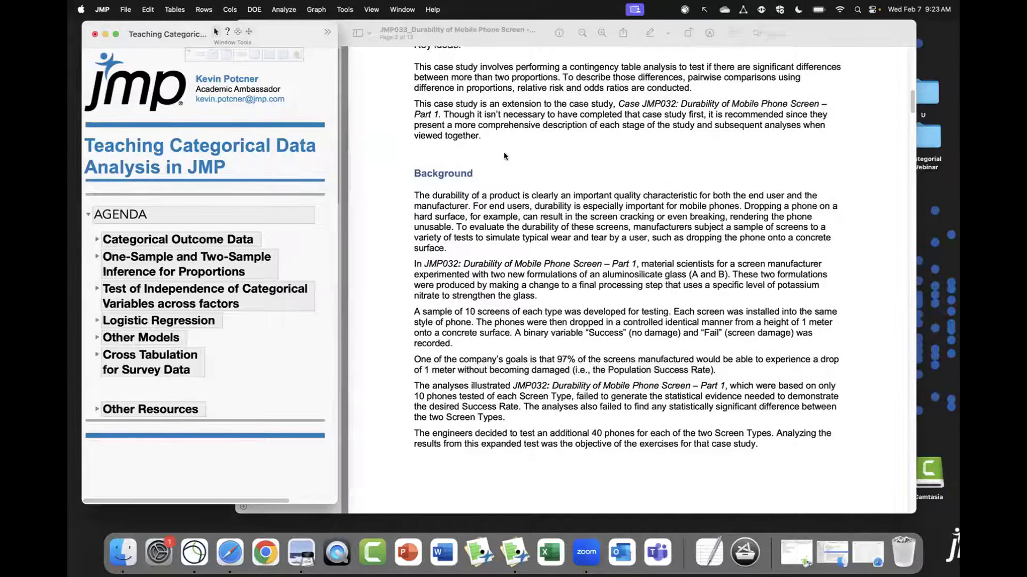
Find the table of screen types by drop height in the case study document, and outline its 1.0m, 0.5m and 1.5m results with temporary boxes
{"action": "scroll", "coordinate": [738, 242], "scroll_direction": "up", "scroll_amount": 3}
{"action": "scroll", "coordinate": [738, 243], "scroll_direction": "down", "scroll_amount": 9}
{"action": "scroll", "coordinate": [738, 242], "scroll_direction": "down", "scroll_amount": 10}
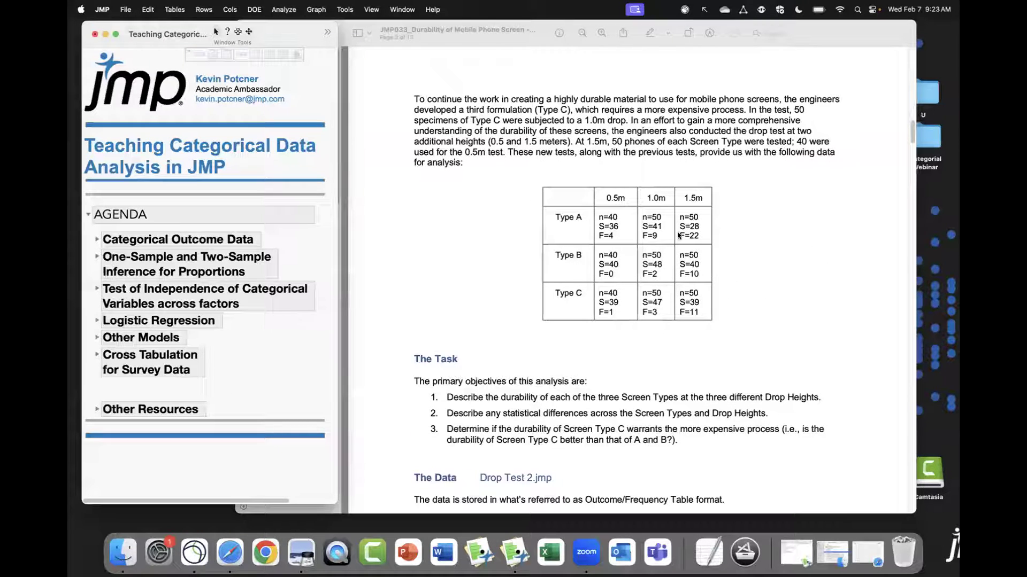
{"action": "mouse_move", "coordinate": [637, 205]}
{"action": "left_mouse_down"}
{"action": "mouse_move", "coordinate": [676, 247]}
{"action": "mouse_move", "coordinate": [676, 282]}
{"action": "left_mouse_up"}
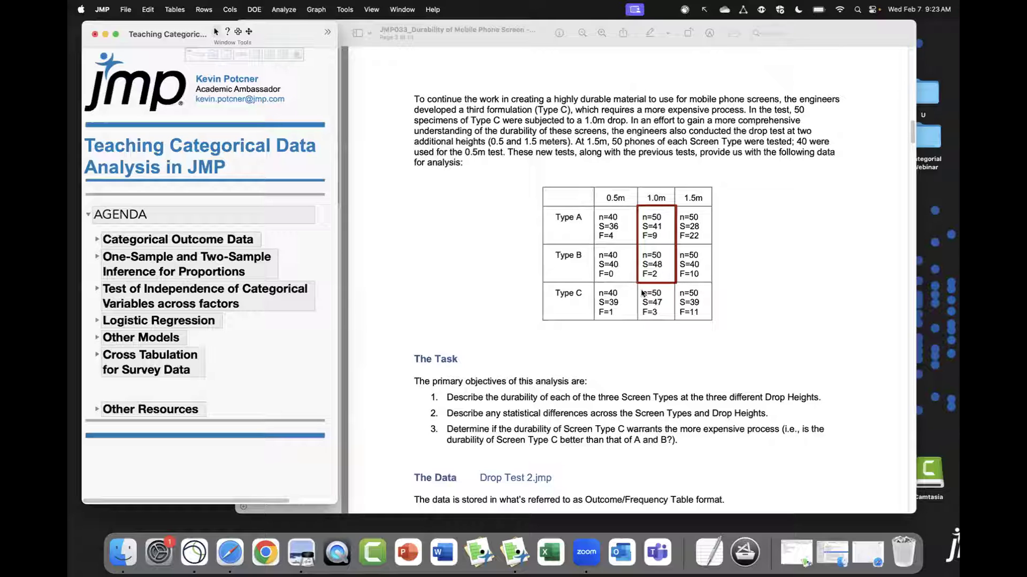
{"action": "left_click_drag", "start_coordinate": [637, 284], "coordinate": [679, 321]}
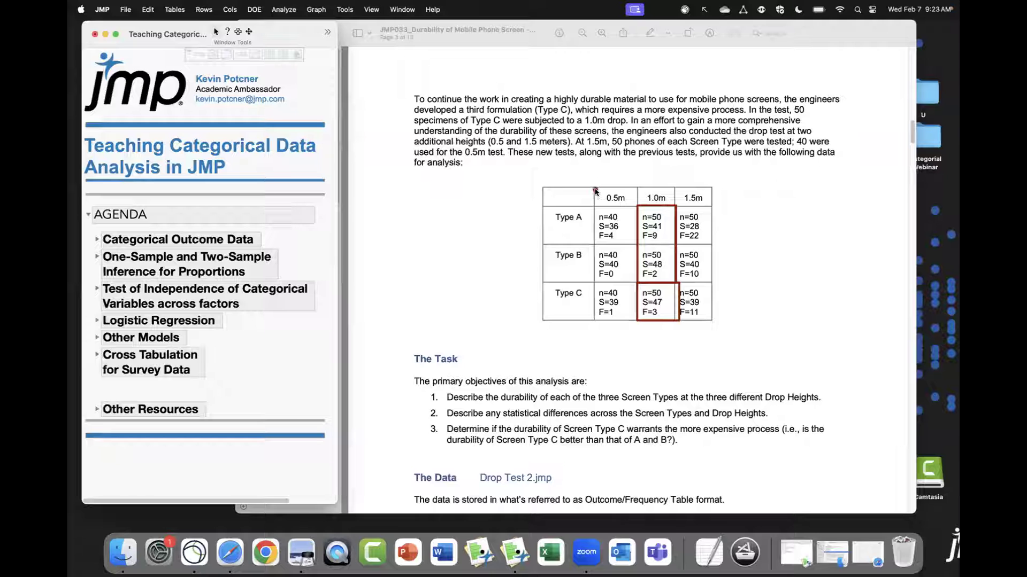
{"action": "left_click_drag", "start_coordinate": [595, 188], "coordinate": [637, 319]}
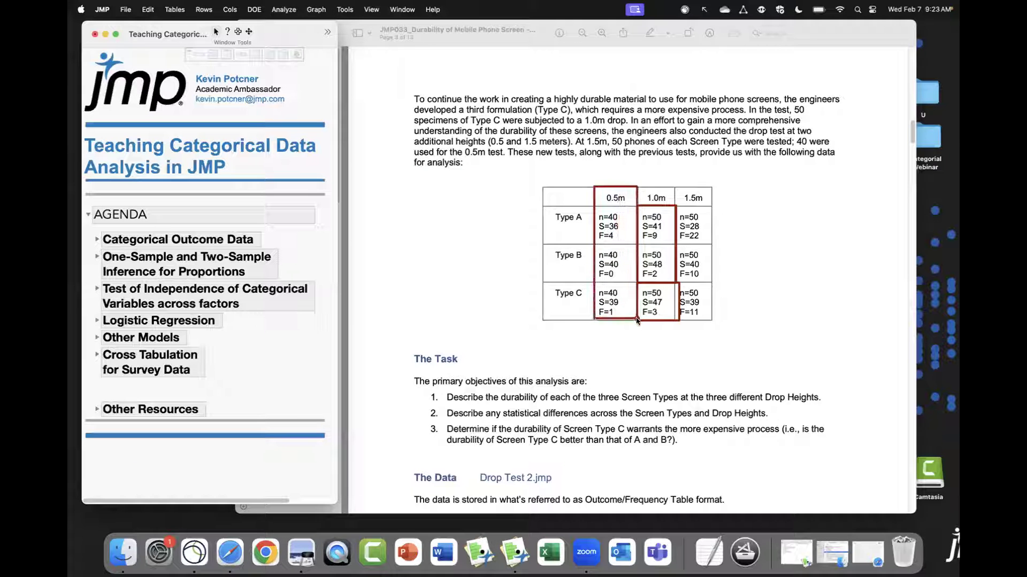
{"action": "left_click_drag", "start_coordinate": [672, 186], "coordinate": [716, 322]}
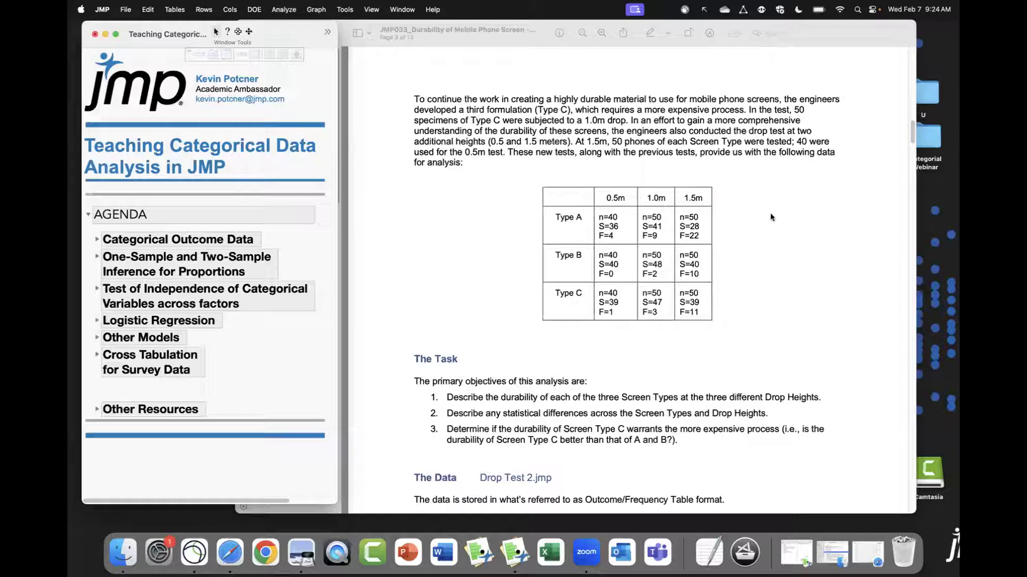
Open the Drop Test 2 data table, and outline its Tested and Rate columns with temporary boxes
{"action": "right_click", "coordinate": [521, 554]}
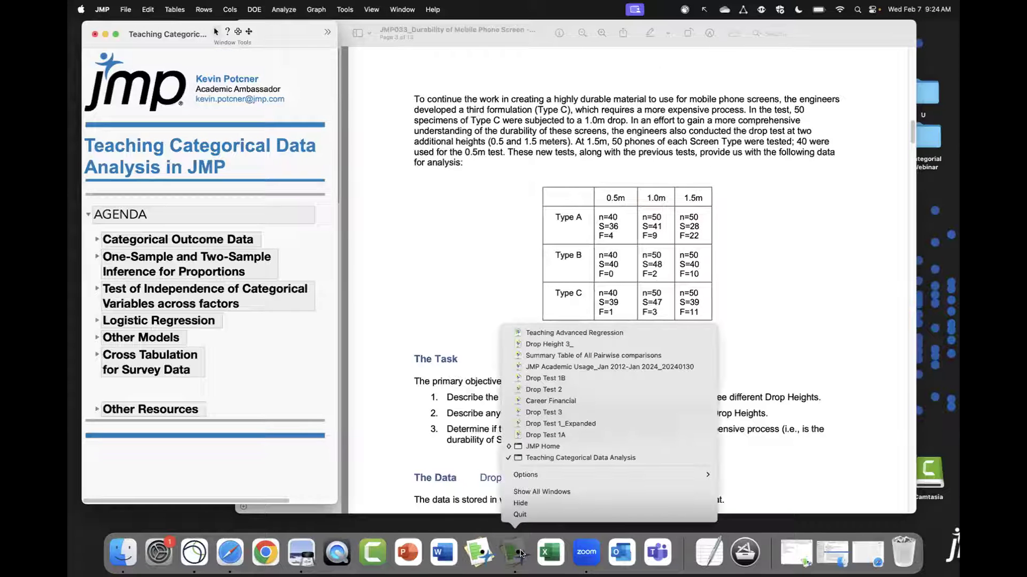
{"action": "left_click", "coordinate": [663, 389]}
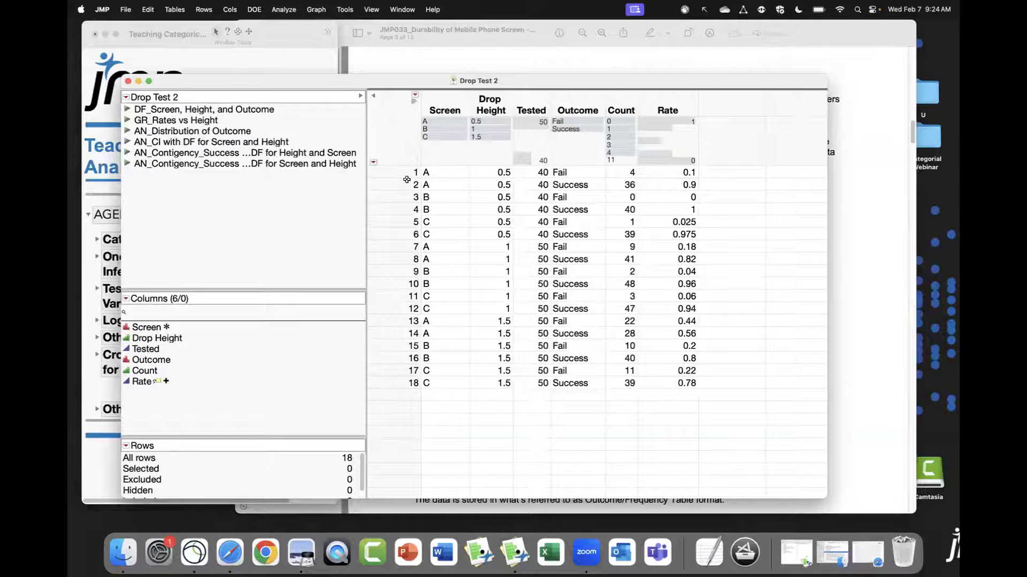
{"action": "mouse_move", "coordinate": [412, 164]}
{"action": "left_mouse_down"}
{"action": "mouse_move", "coordinate": [516, 197]}
{"action": "mouse_move", "coordinate": [519, 388]}
{"action": "left_mouse_up"}
{"action": "left_click_drag", "start_coordinate": [512, 100], "coordinate": [538, 241]}
{"action": "left_click_drag", "start_coordinate": [544, 302], "coordinate": [559, 394]}
{"action": "mouse_move", "coordinate": [634, 101]}
{"action": "left_mouse_down"}
{"action": "mouse_move", "coordinate": [661, 122]}
{"action": "mouse_move", "coordinate": [706, 333]}
{"action": "mouse_move", "coordinate": [706, 407]}
{"action": "left_mouse_up"}
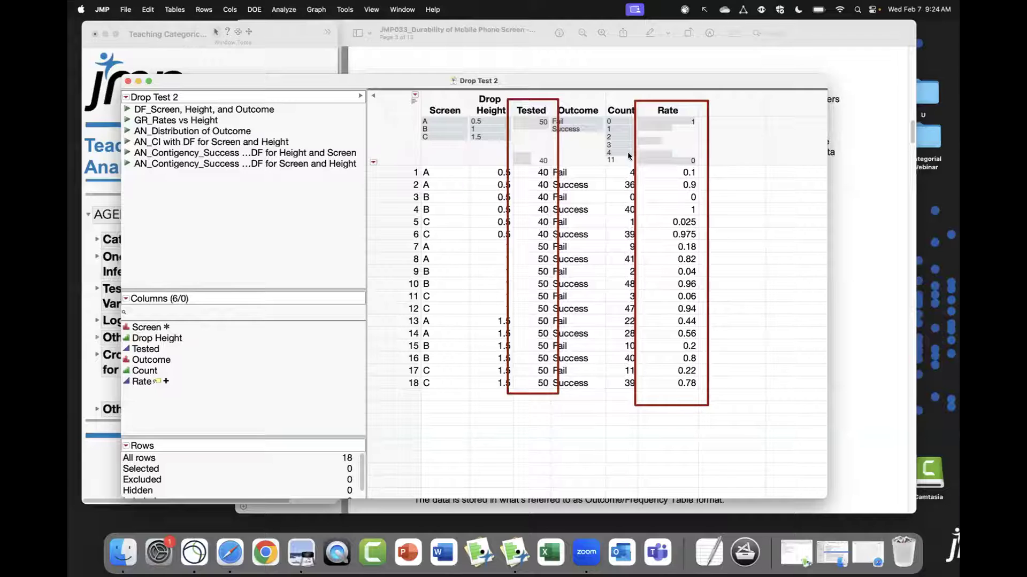
{"action": "key", "text": "Escape"}
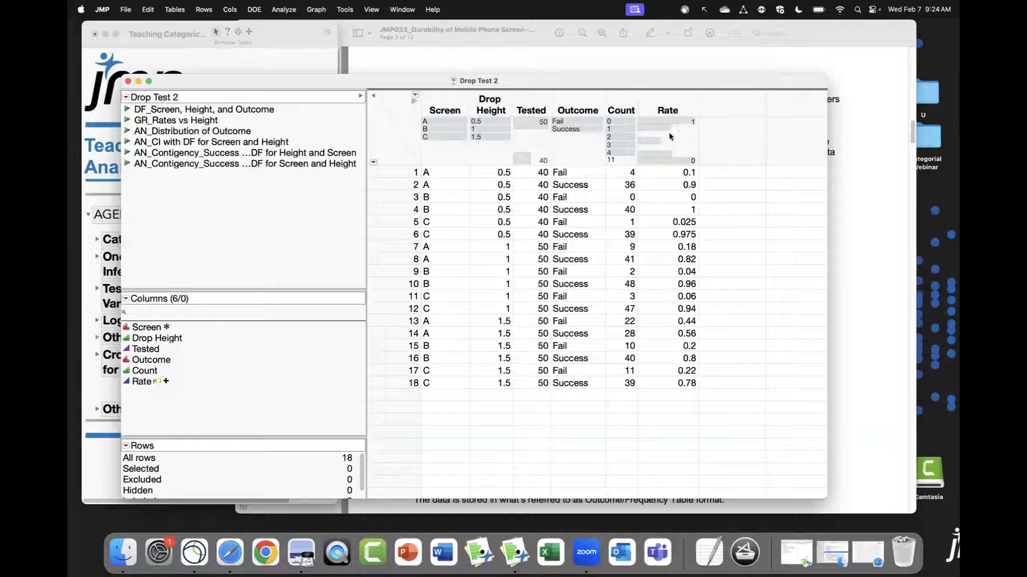
Add a new column after Rate in the Drop Test 2 table and give it a Formula property
{"action": "double_click", "coordinate": [715, 109]}
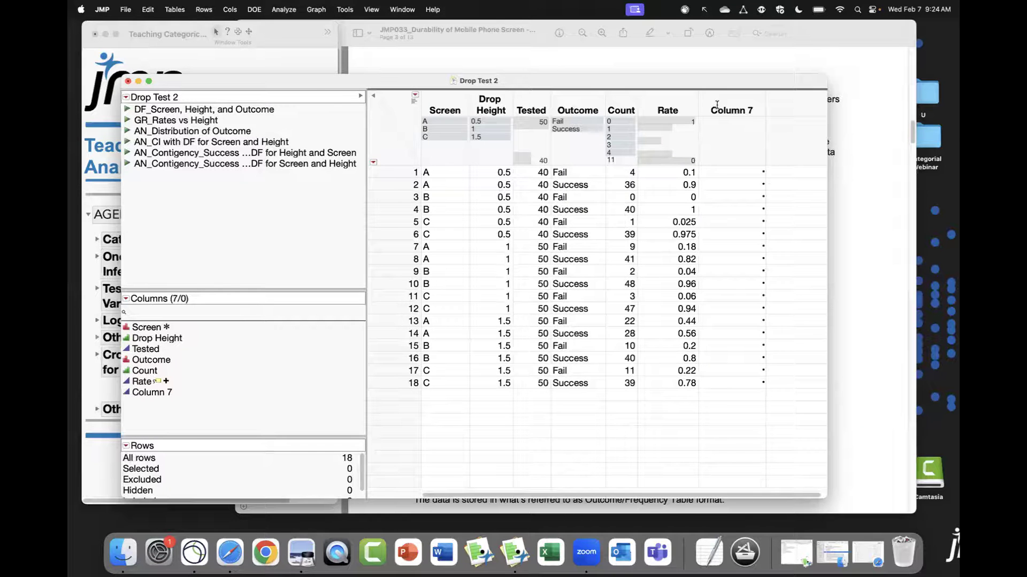
{"action": "double_click", "coordinate": [717, 105]}
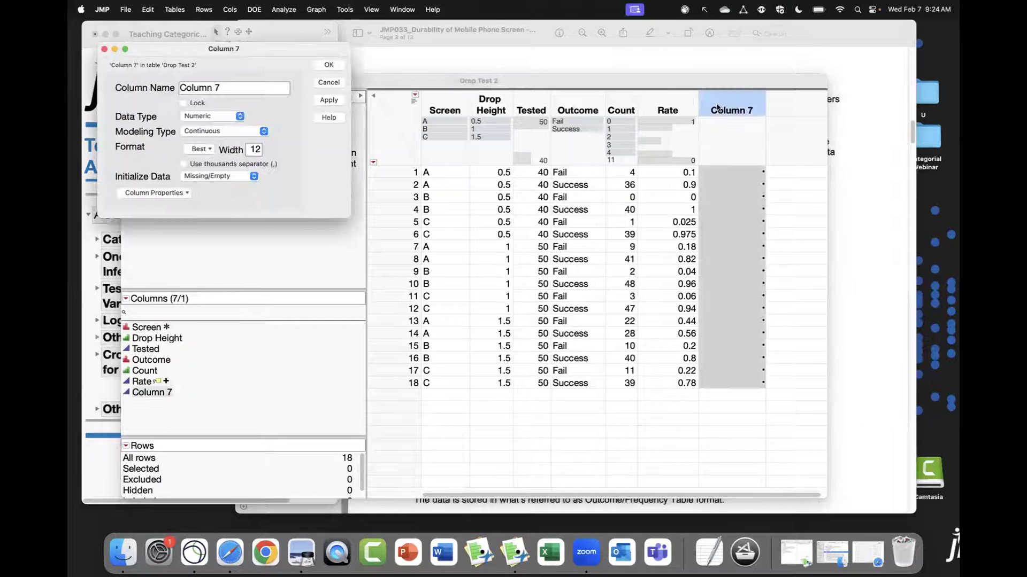
{"action": "left_click", "coordinate": [184, 194]}
{"action": "left_click", "coordinate": [134, 205]}
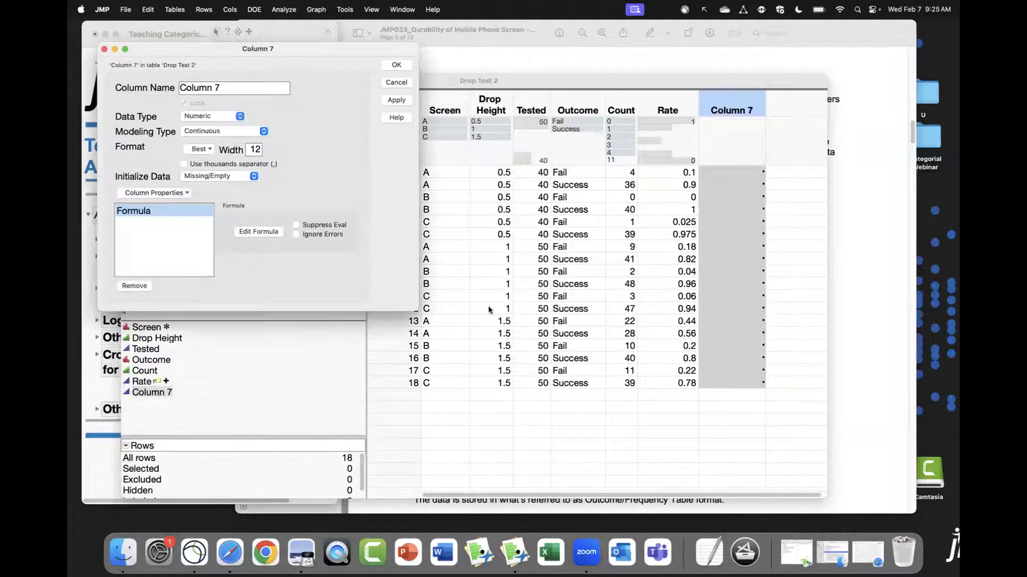
Set the new column's formula to Count divided by Tested
{"action": "left_click", "coordinate": [259, 232]}
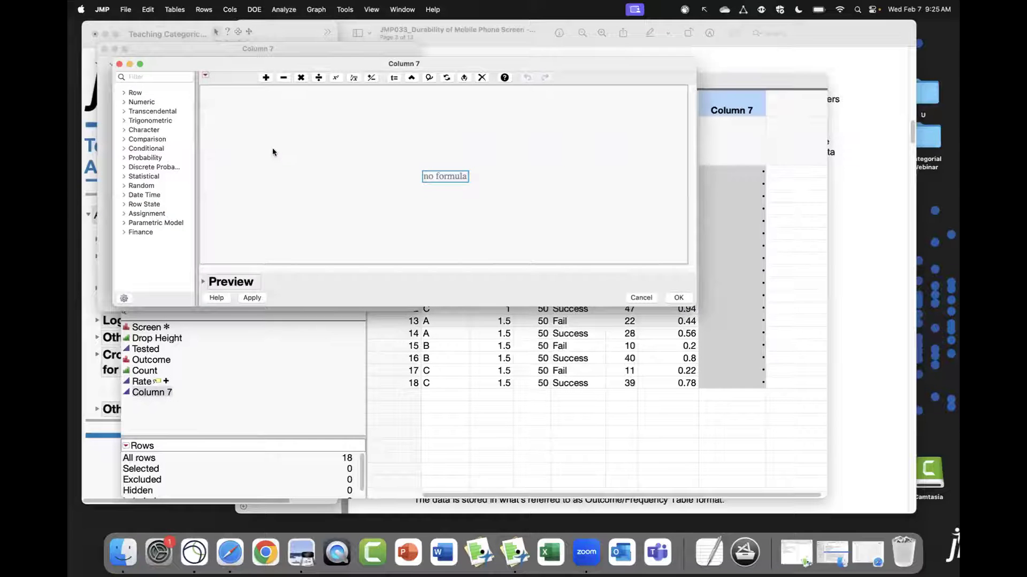
{"action": "left_click_drag", "start_coordinate": [197, 172], "coordinate": [178, 186]}
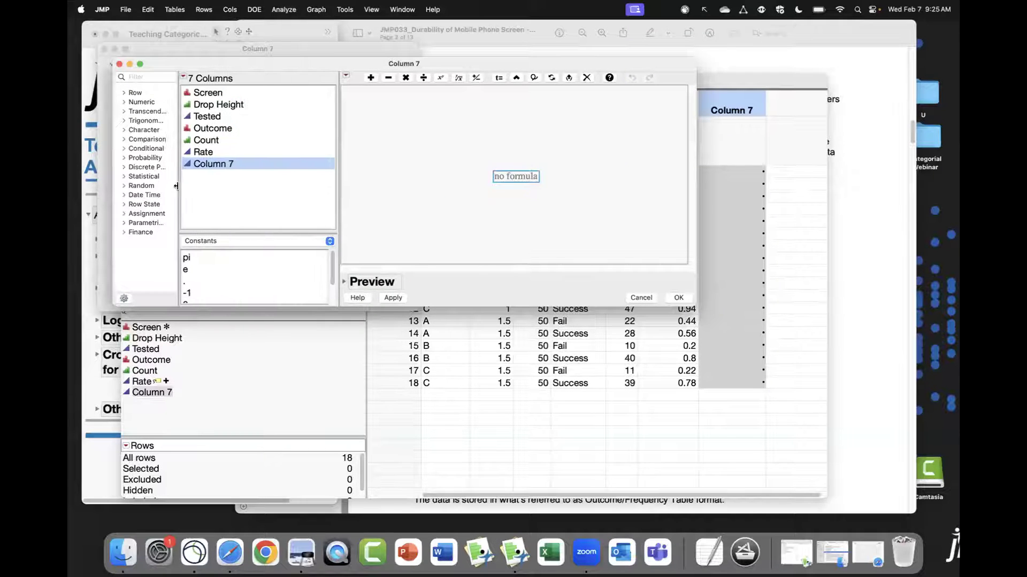
{"action": "left_click", "coordinate": [221, 140]}
{"action": "key", "text": "slash"}
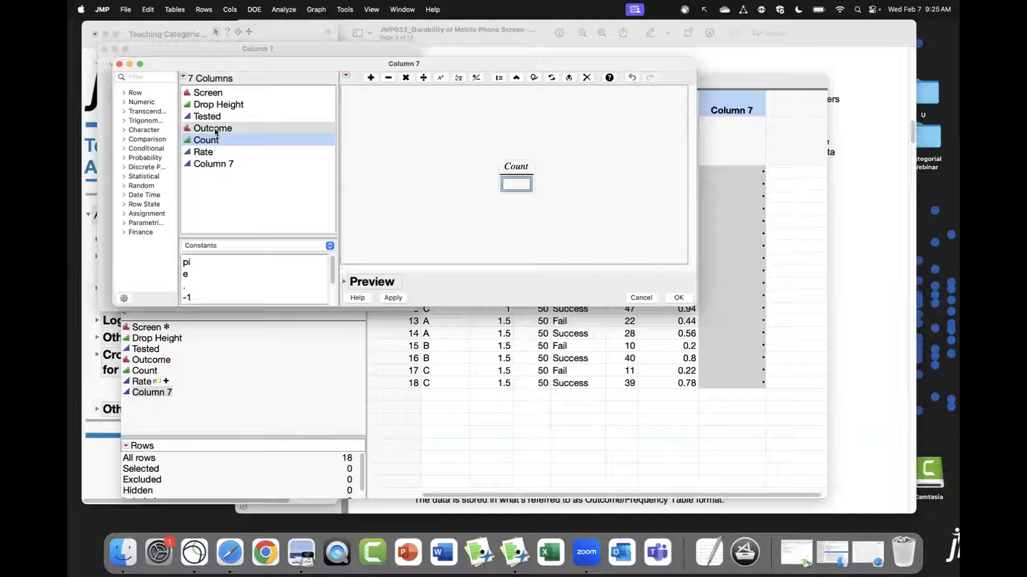
{"action": "left_click", "coordinate": [214, 117]}
{"action": "left_click", "coordinate": [678, 299]}
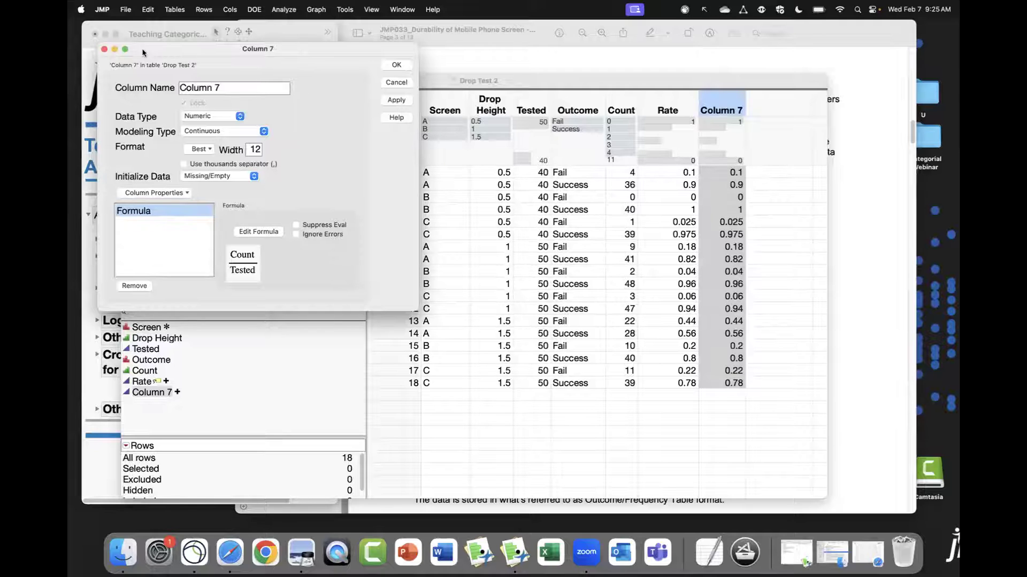
{"action": "left_click_drag", "start_coordinate": [146, 57], "coordinate": [133, 98]}
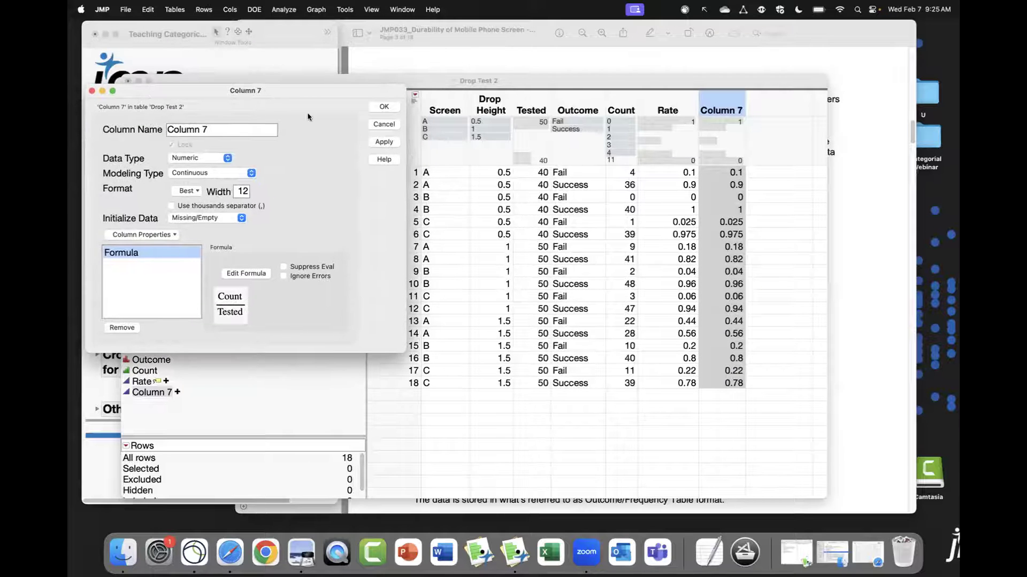
Dismiss the new column's settings dialog and delete Column 7 from the Drop Test 2 table
{"action": "left_click", "coordinate": [381, 126]}
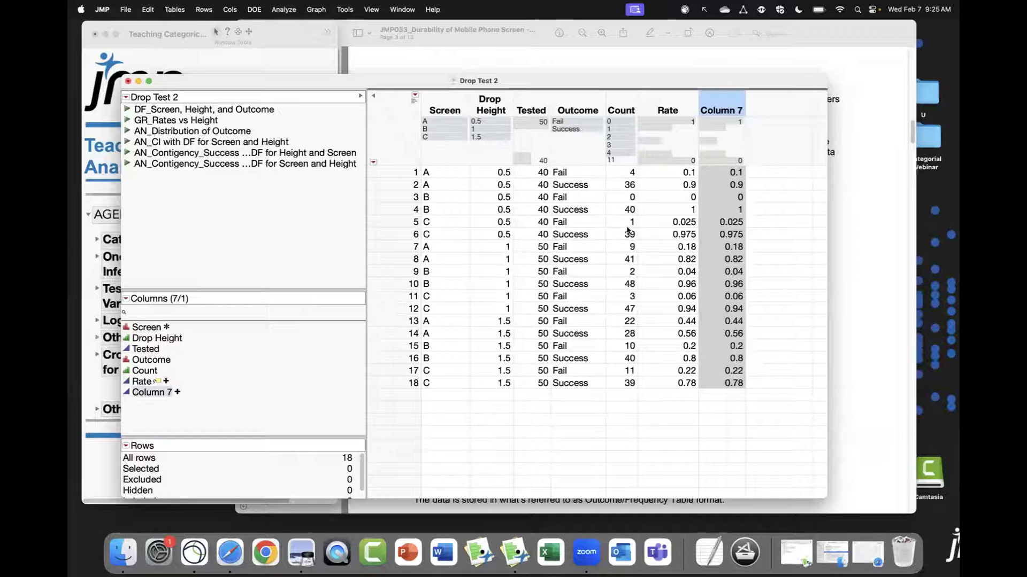
{"action": "right_click", "coordinate": [728, 111]}
{"action": "left_click", "coordinate": [772, 201]}
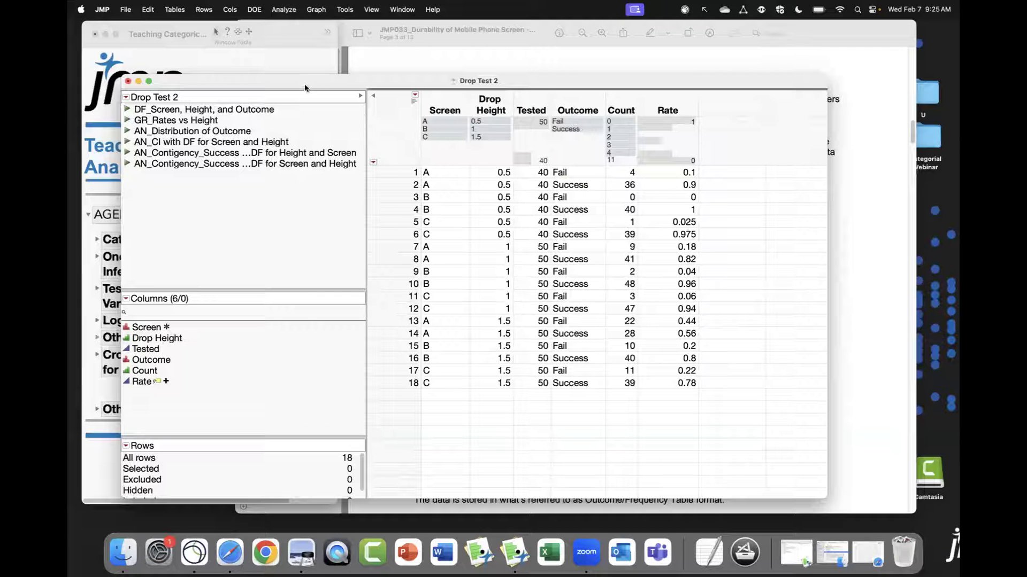
{"action": "left_click_drag", "start_coordinate": [304, 80], "coordinate": [303, 91]}
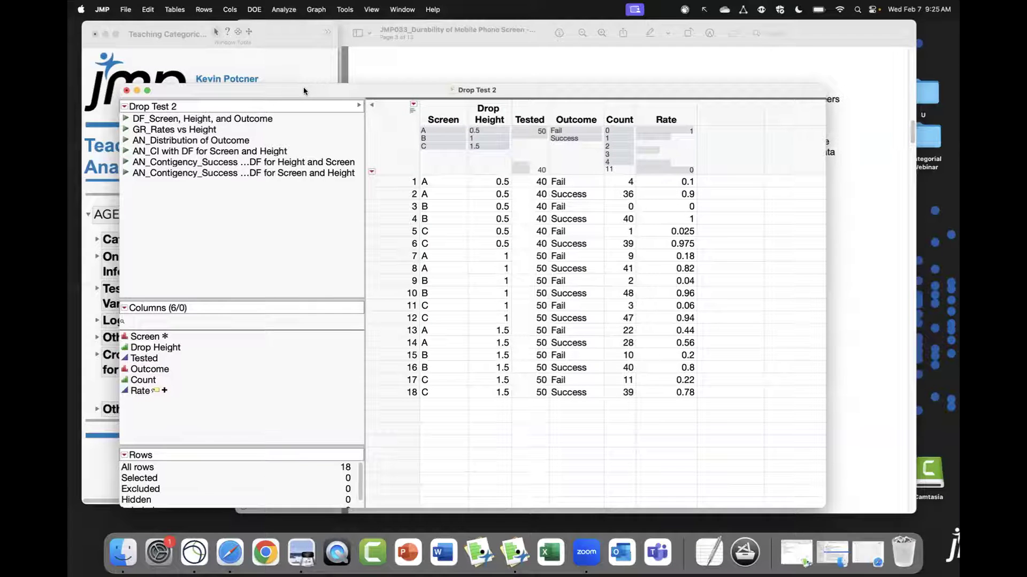
Create a Distribution report of Outcome with Count as the frequency, grouped by Screen
{"action": "left_click", "coordinate": [316, 10]}
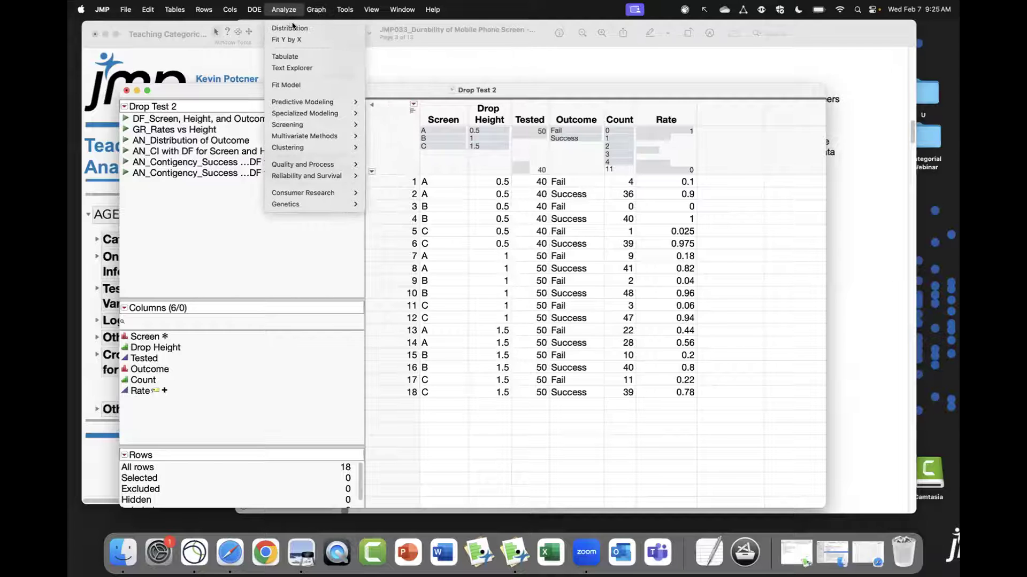
{"action": "left_click", "coordinate": [291, 28]}
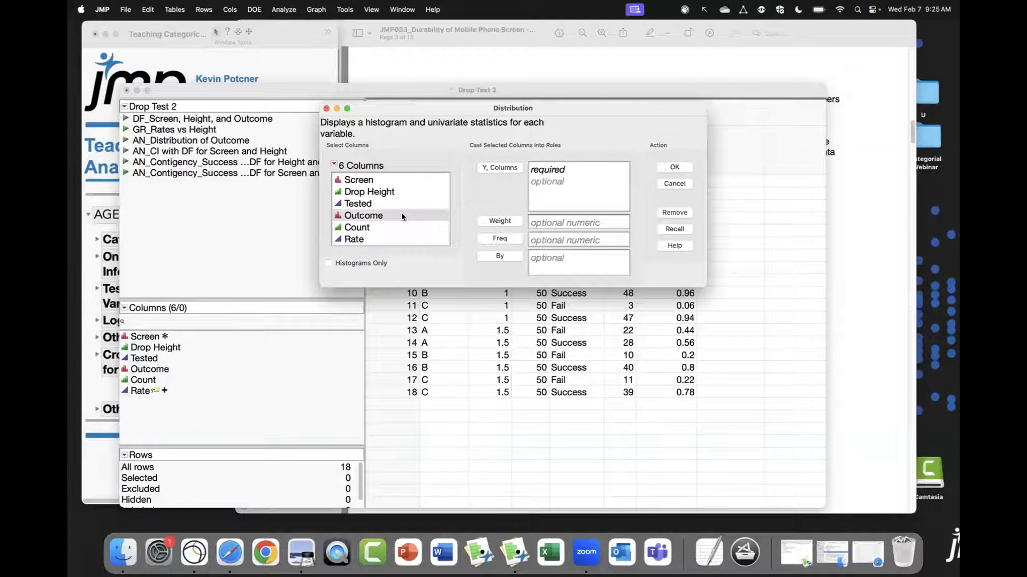
{"action": "left_click", "coordinate": [402, 215]}
{"action": "left_click", "coordinate": [497, 172]}
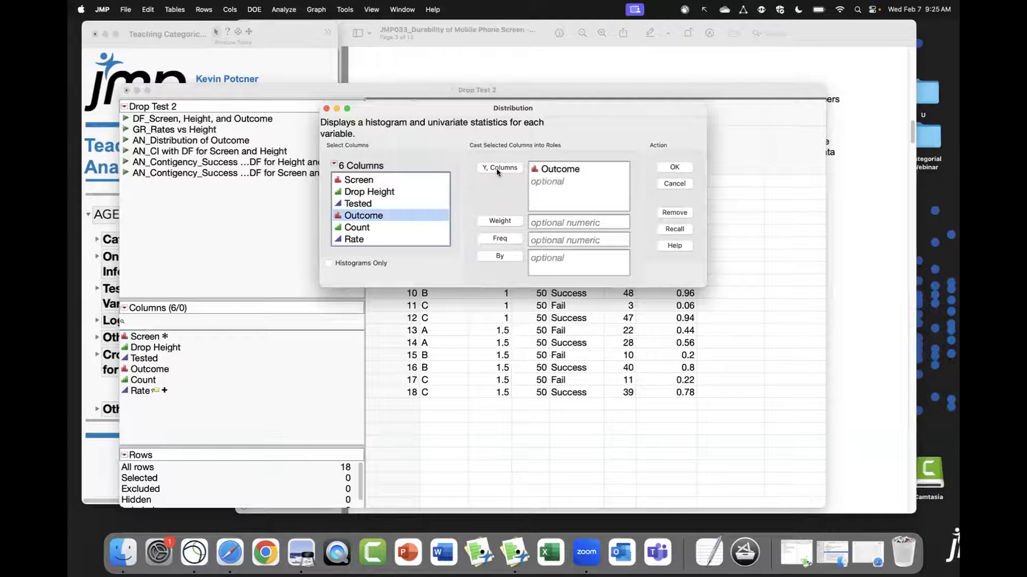
{"action": "left_click", "coordinate": [376, 227]}
{"action": "left_click", "coordinate": [505, 242]}
{"action": "left_click", "coordinate": [396, 179]}
{"action": "left_click", "coordinate": [503, 257]}
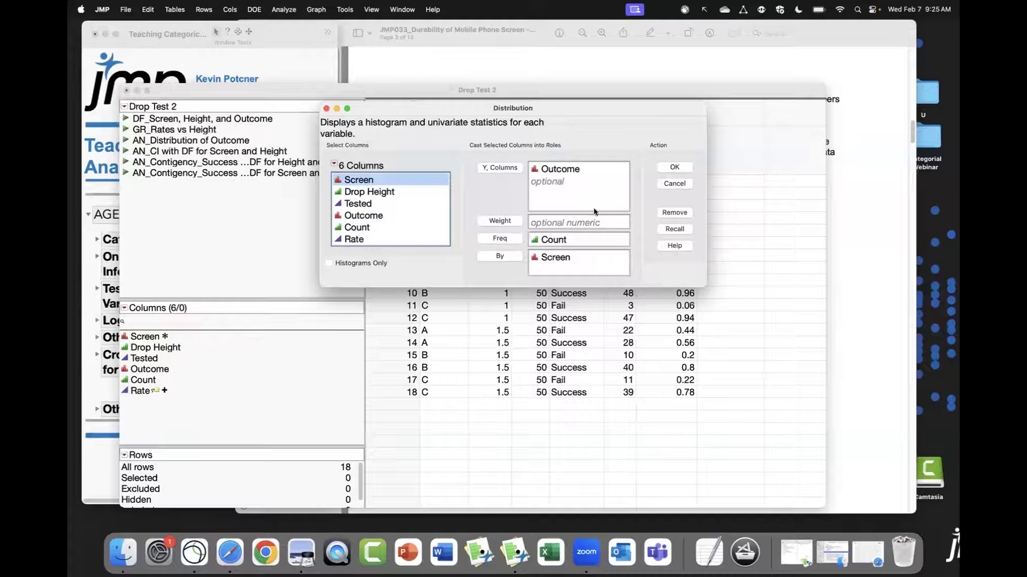
{"action": "left_click", "coordinate": [674, 167]}
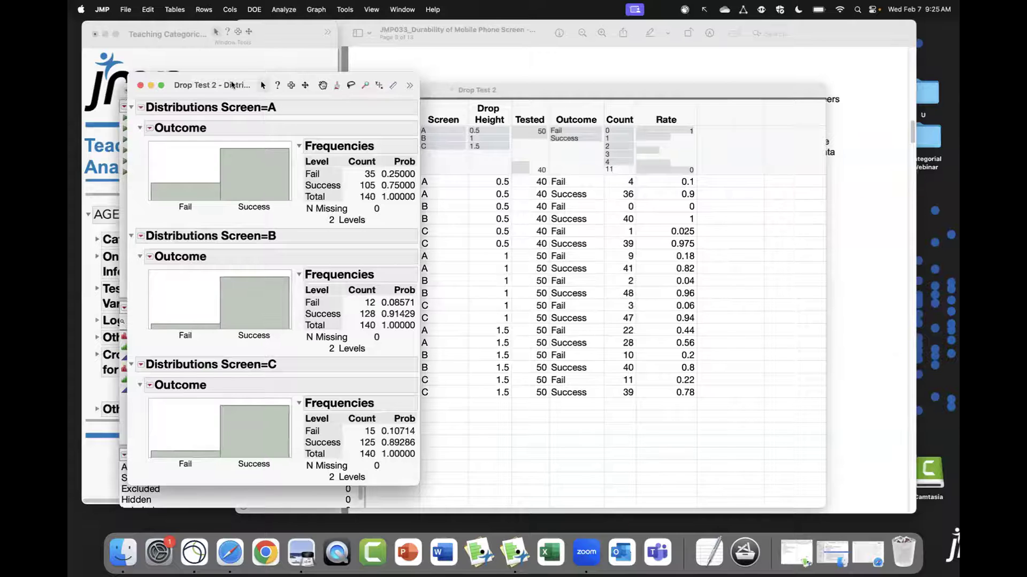
Add 0.95 confidence intervals to the Outcome distributions of all three screen types
{"action": "left_click_drag", "start_coordinate": [226, 81], "coordinate": [412, 108]}
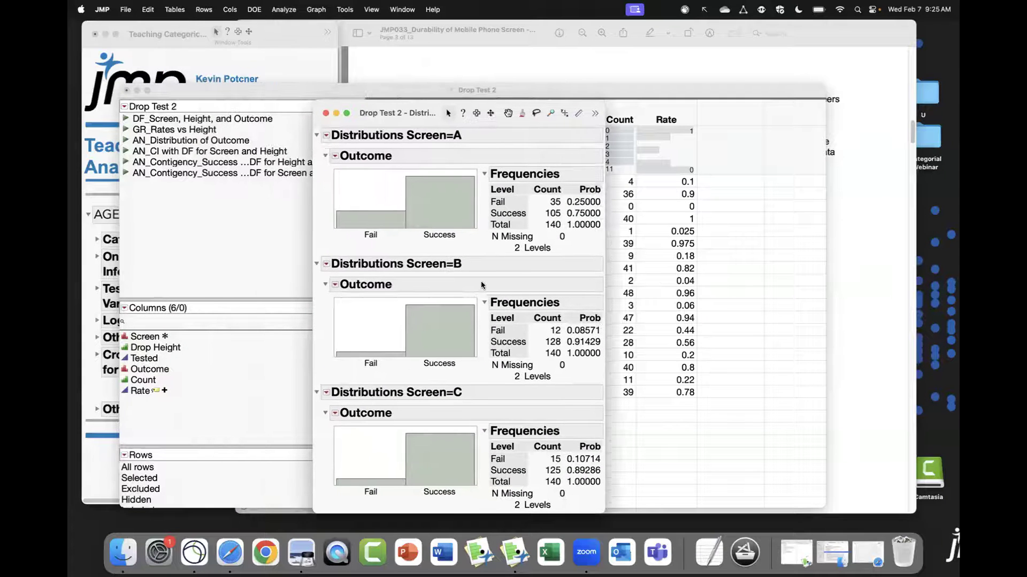
{"action": "left_click", "coordinate": [336, 156]}
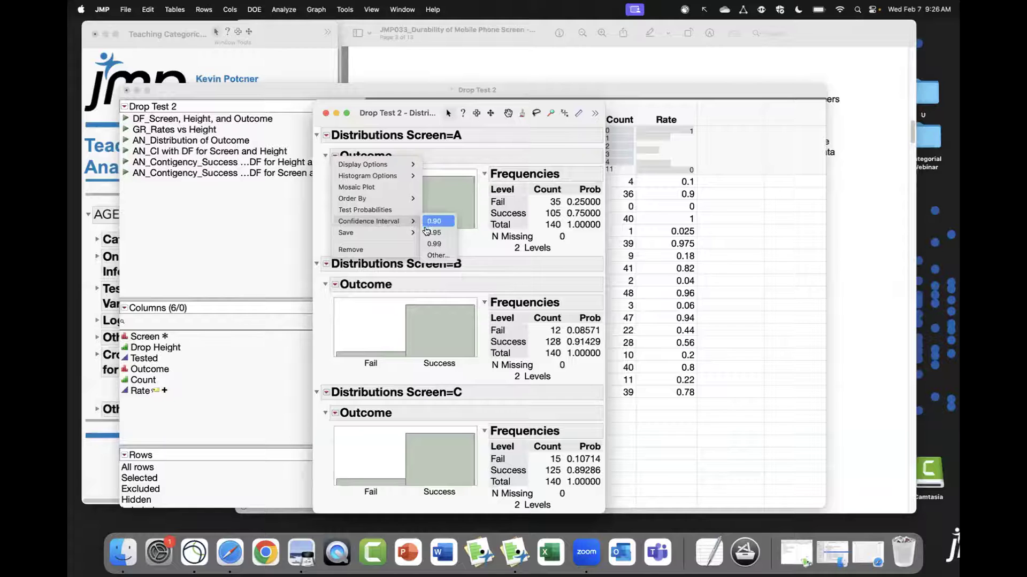
{"action": "left_click", "coordinate": [433, 232]}
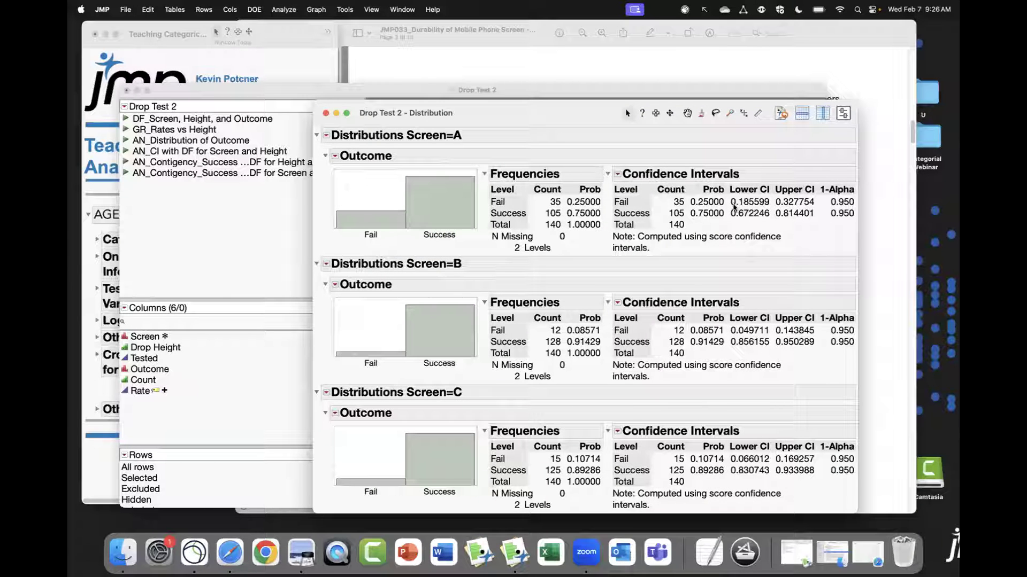
Outline the lower confidence limits of the success rate for screens A, B and C with temporary boxes, and close the report
{"action": "left_click_drag", "start_coordinate": [727, 204], "coordinate": [778, 222]}
{"action": "left_click_drag", "start_coordinate": [723, 333], "coordinate": [781, 355]}
{"action": "left_click_drag", "start_coordinate": [729, 464], "coordinate": [771, 487]}
{"action": "key", "text": "Escape"}
{"action": "left_click", "coordinate": [326, 113]}
Create another Distribution report by recalling the previous column roles and adding Drop Height to the By grouping alongside Screen
{"action": "left_click", "coordinate": [283, 9]}
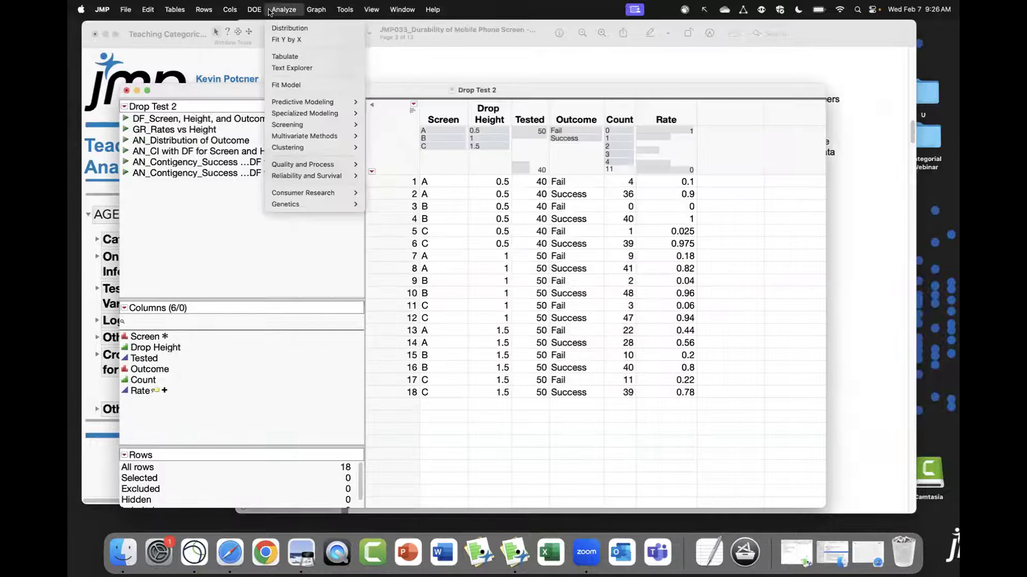
{"action": "left_click", "coordinate": [286, 29]}
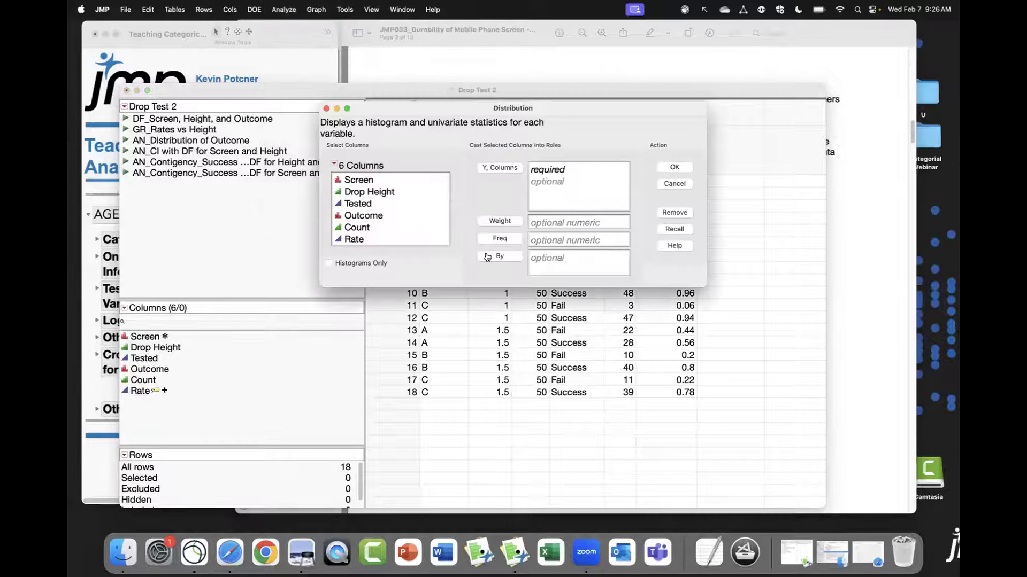
{"action": "left_click", "coordinate": [684, 229]}
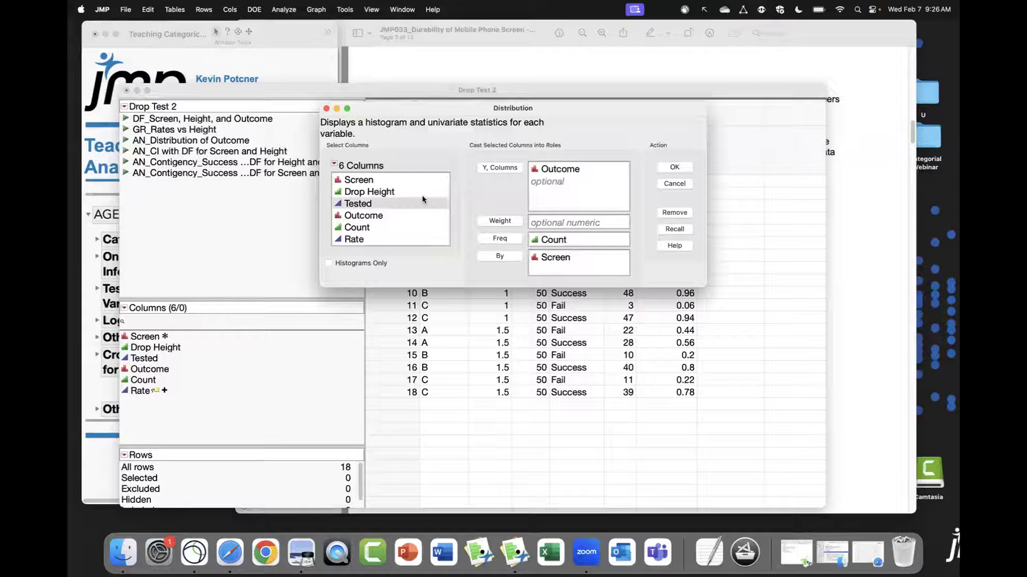
{"action": "left_click", "coordinate": [407, 191]}
{"action": "left_click", "coordinate": [499, 256]}
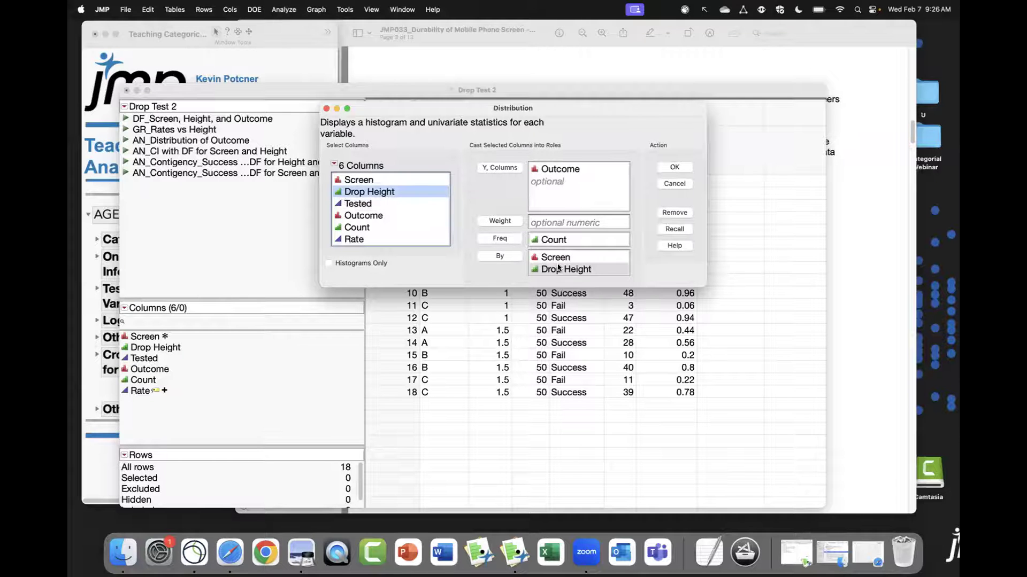
{"action": "left_click", "coordinate": [674, 168]}
Add 0.95 confidence intervals to the Outcome distributions for every combination of screen and drop height
{"action": "left_click_drag", "start_coordinate": [437, 147], "coordinate": [444, 174]}
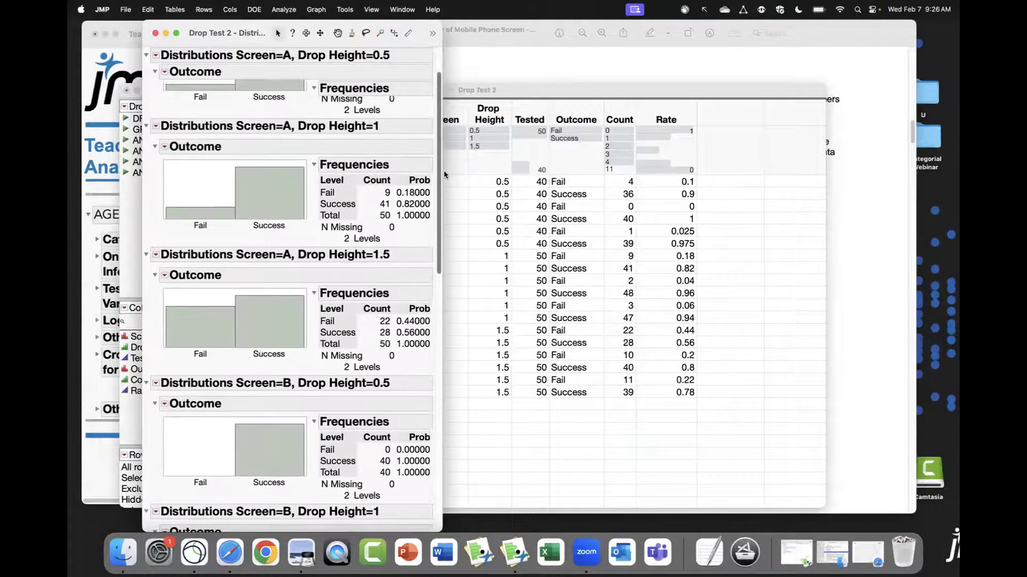
{"action": "right_click", "coordinate": [444, 174]}
{"action": "left_click", "coordinate": [233, 75]}
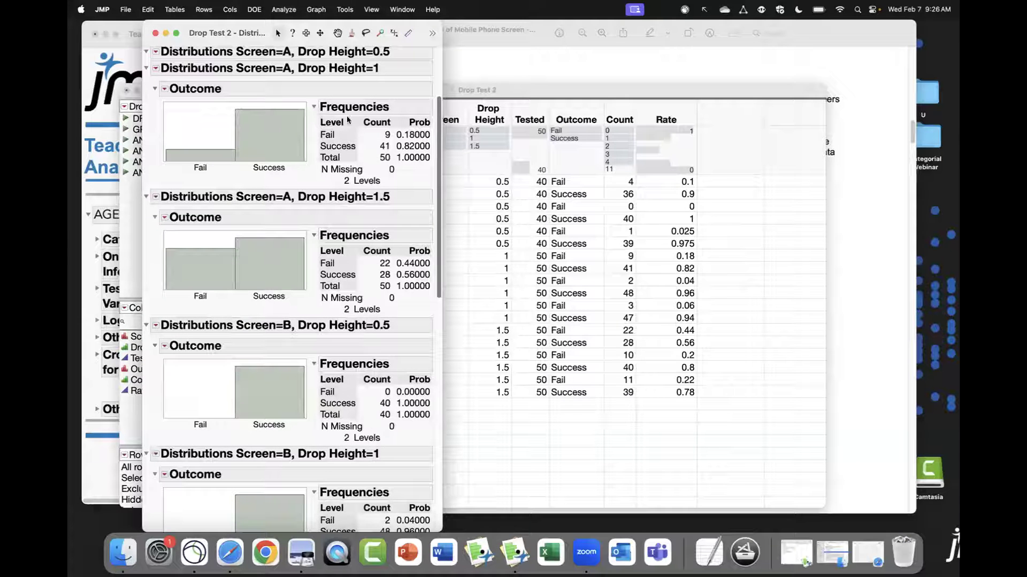
{"action": "left_click", "coordinate": [163, 91]}
{"action": "mouse_move", "coordinate": [235, 154]}
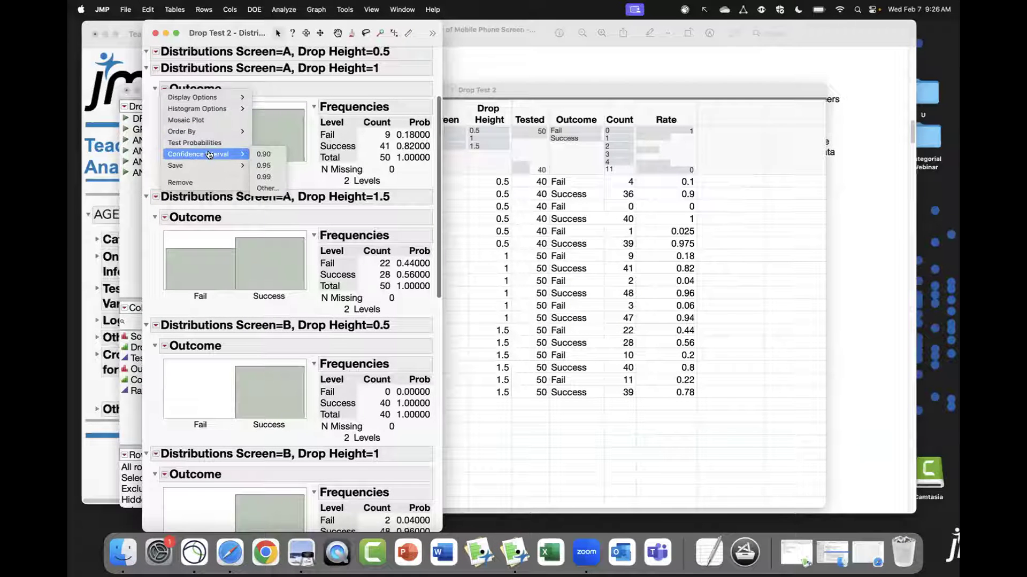
{"action": "left_click", "coordinate": [265, 168]}
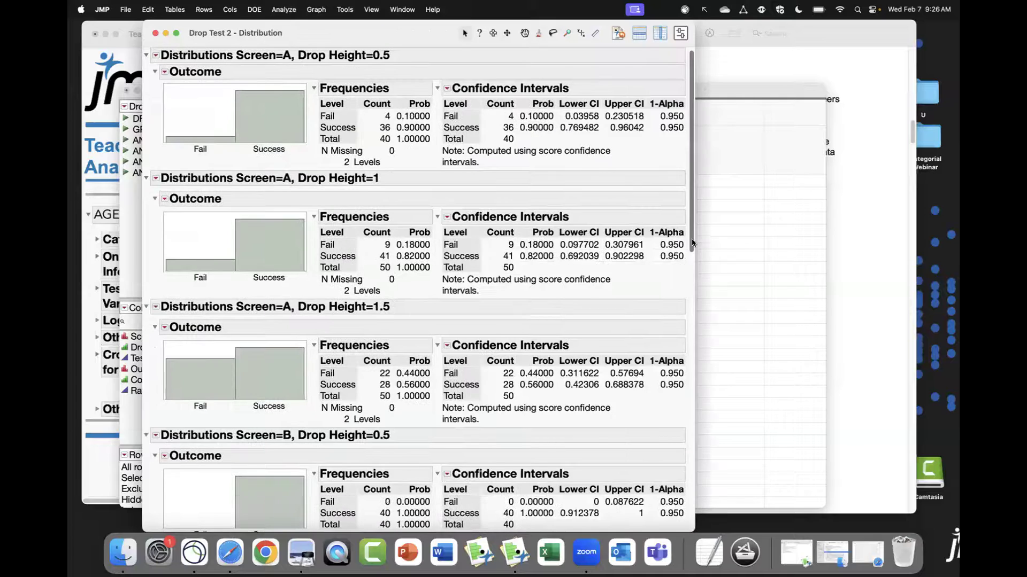
Review the success and failure confidence intervals for each screen type at every drop height, and close the report
{"action": "left_click_drag", "start_coordinate": [692, 242], "coordinate": [713, 117]}
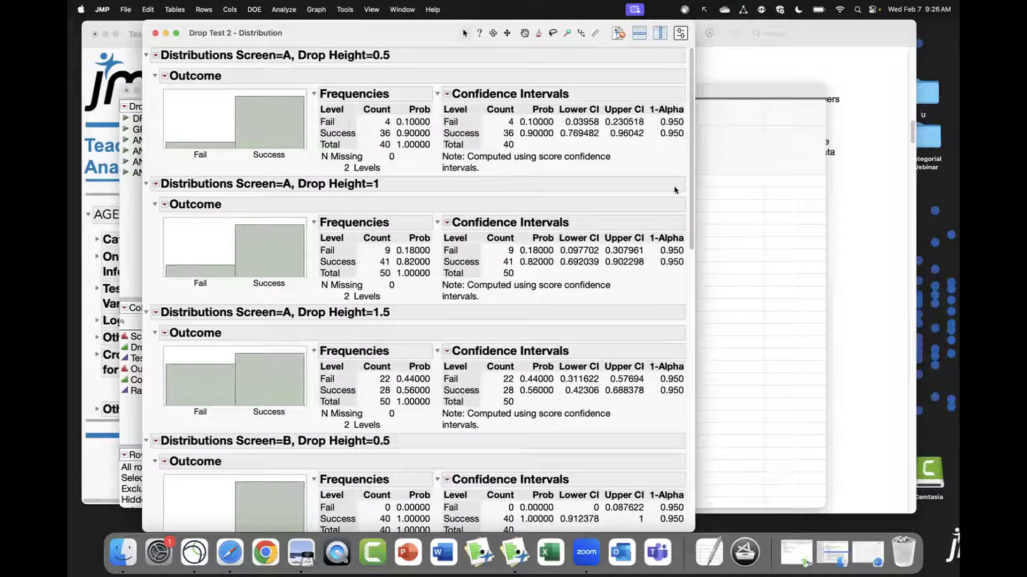
{"action": "left_click_drag", "start_coordinate": [690, 182], "coordinate": [676, 300]}
{"action": "scroll", "coordinate": [675, 296], "scroll_direction": "down", "scroll_amount": 3}
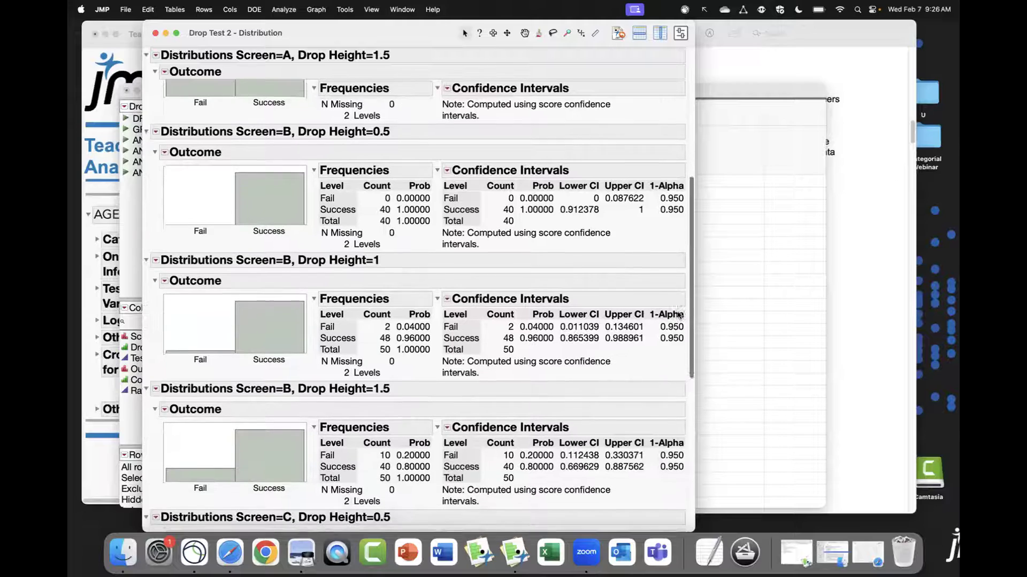
{"action": "scroll", "coordinate": [673, 395], "scroll_direction": "down", "scroll_amount": 10}
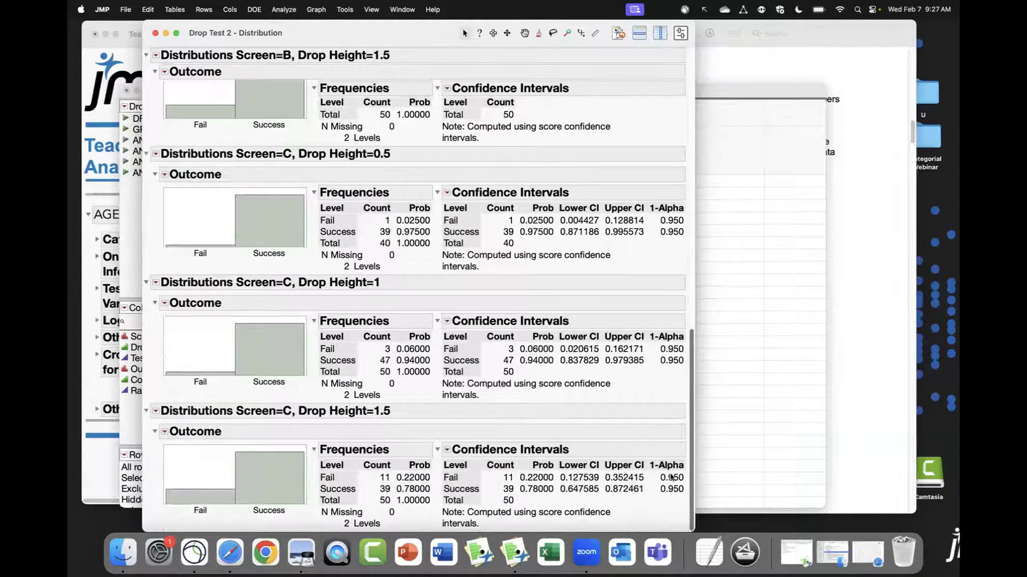
{"action": "scroll", "coordinate": [683, 422], "scroll_direction": "up", "scroll_amount": 3}
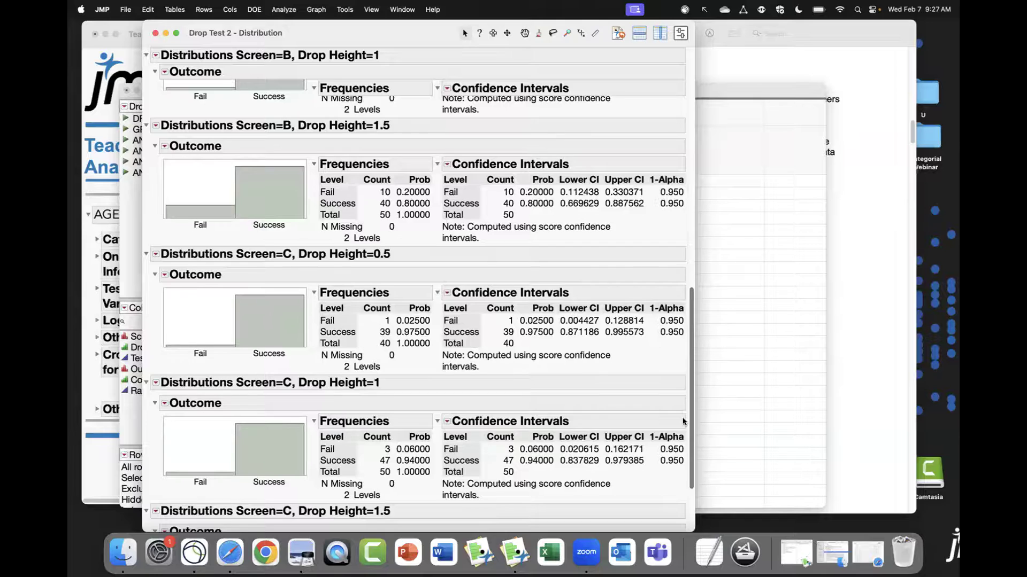
{"action": "scroll", "coordinate": [683, 421], "scroll_direction": "up", "scroll_amount": 3}
{"action": "left_click_drag", "start_coordinate": [686, 356], "coordinate": [681, 173]}
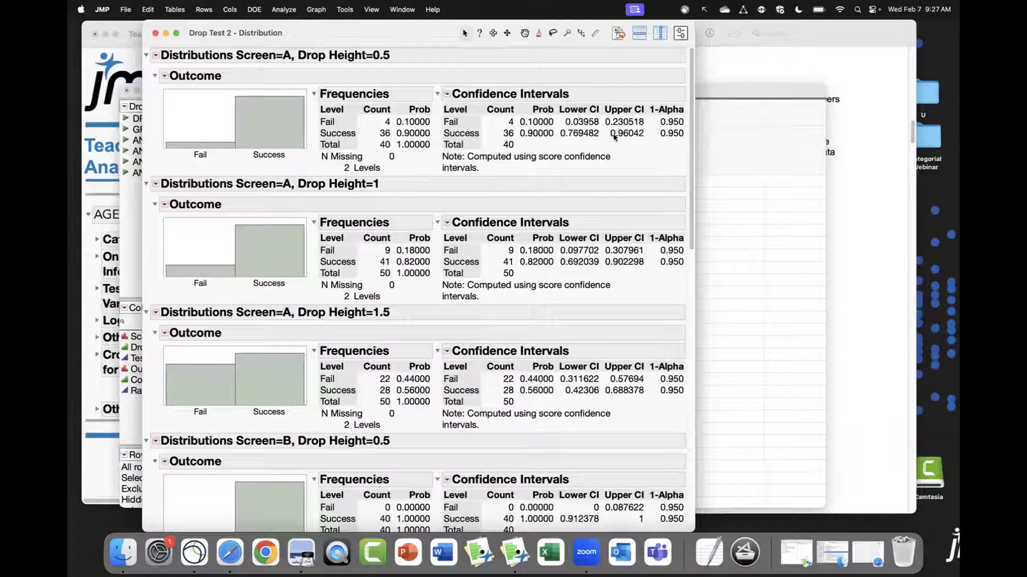
{"action": "left_click_drag", "start_coordinate": [633, 29], "coordinate": [714, 94]}
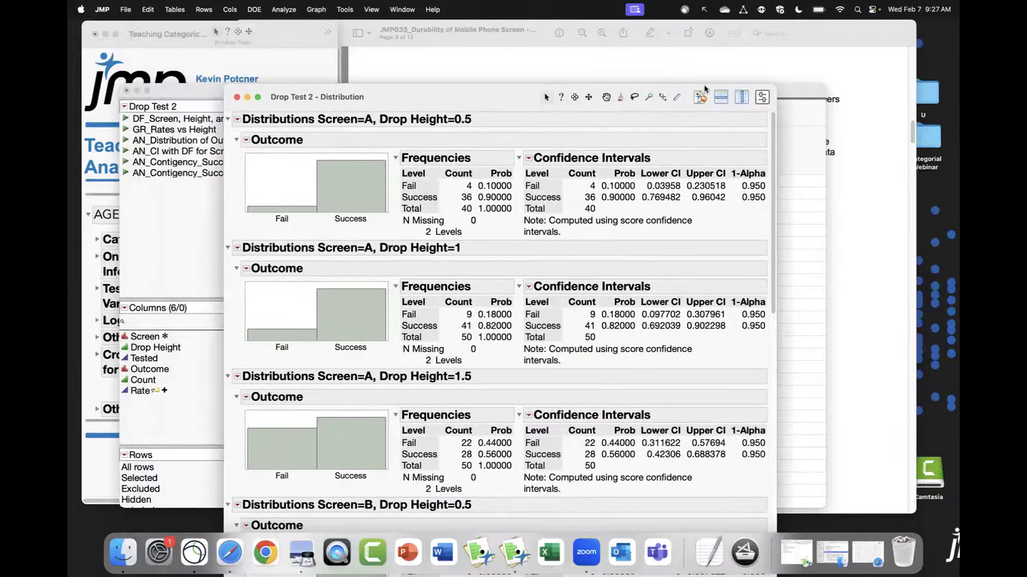
{"action": "left_click", "coordinate": [236, 97]}
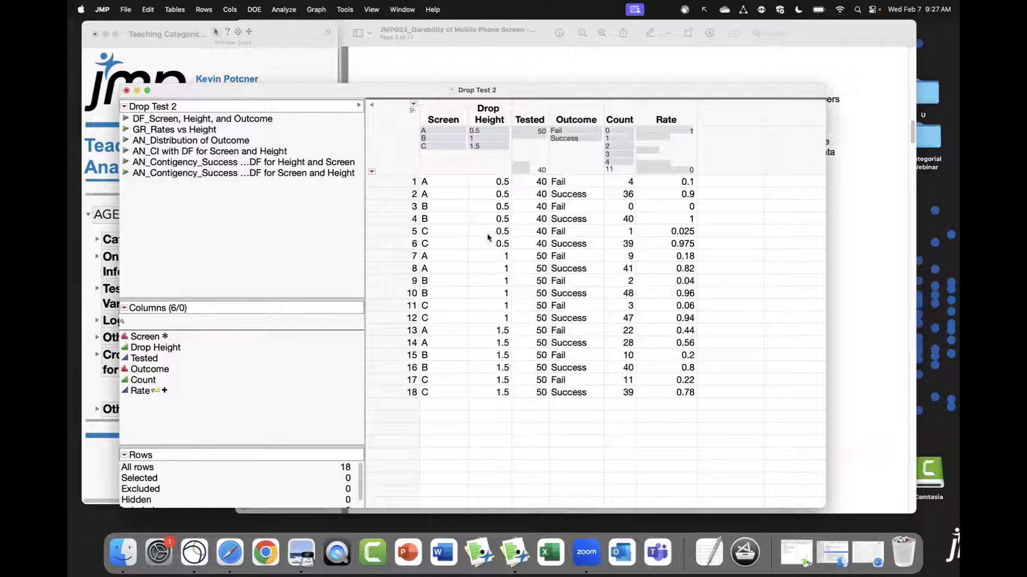
Run a Fit Y by X contingency analysis of Outcome by Drop Height, with Count as the frequency and Screen as the By variable
{"action": "left_click", "coordinate": [284, 9]}
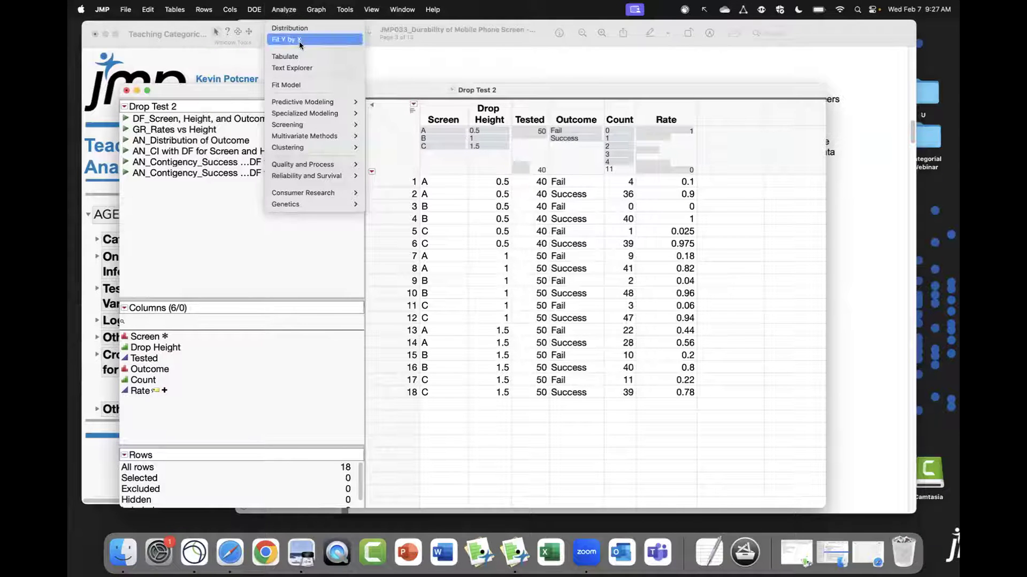
{"action": "left_click", "coordinate": [300, 41]}
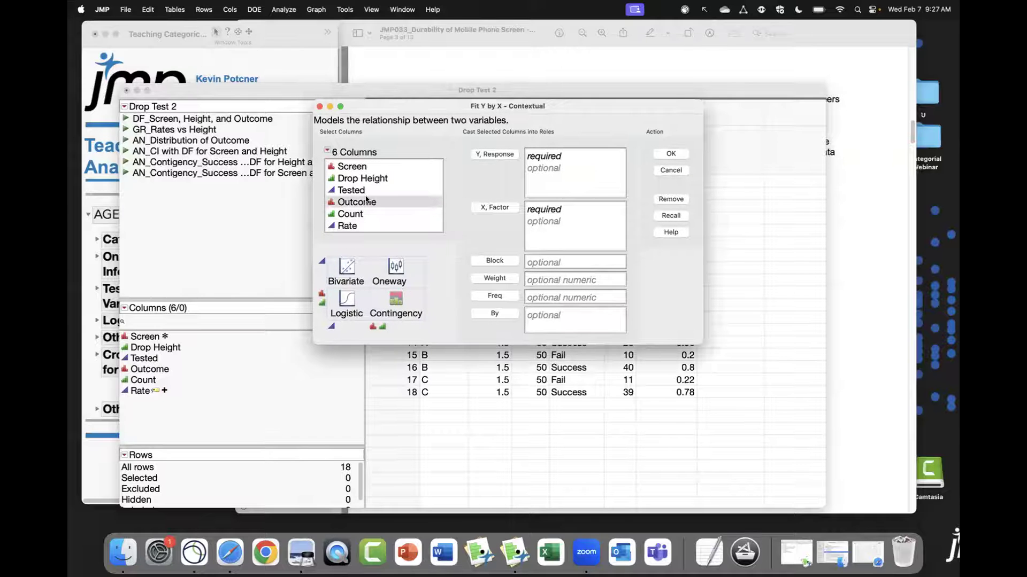
{"action": "left_click", "coordinate": [369, 203]}
{"action": "left_click", "coordinate": [493, 155]}
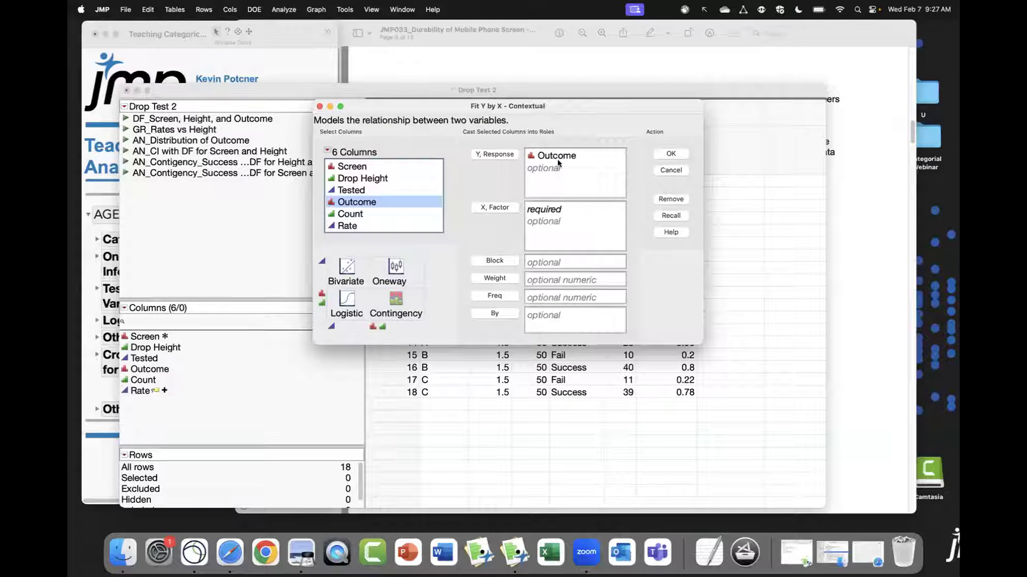
{"action": "left_click", "coordinate": [417, 214]}
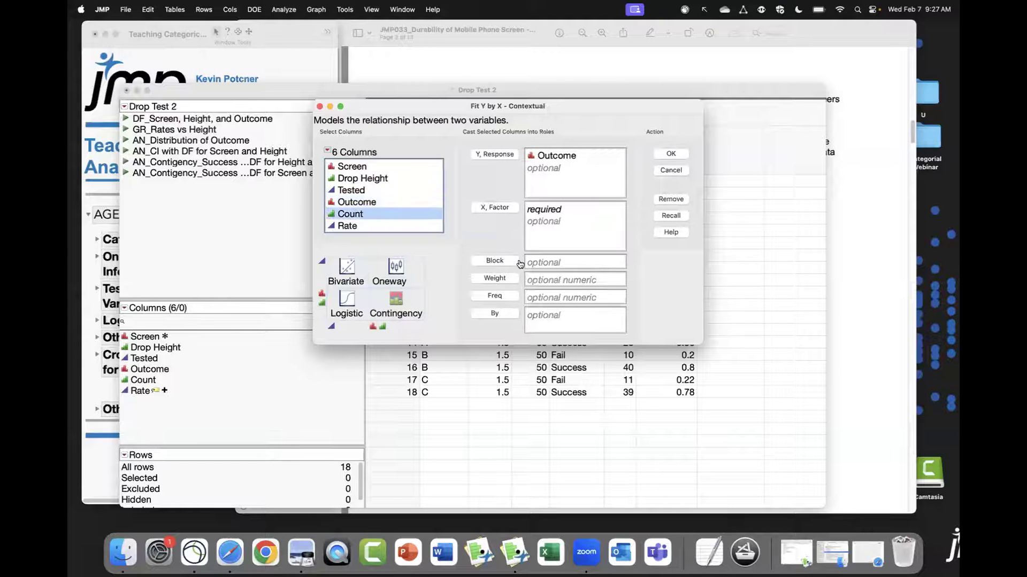
{"action": "left_click", "coordinate": [507, 296]}
{"action": "left_click", "coordinate": [405, 180]}
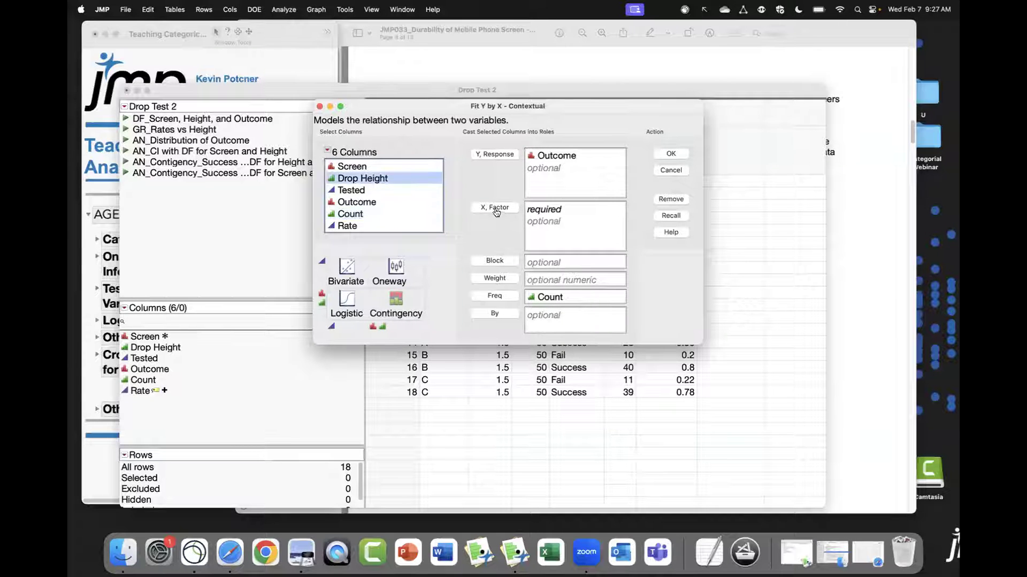
{"action": "left_click", "coordinate": [499, 207]}
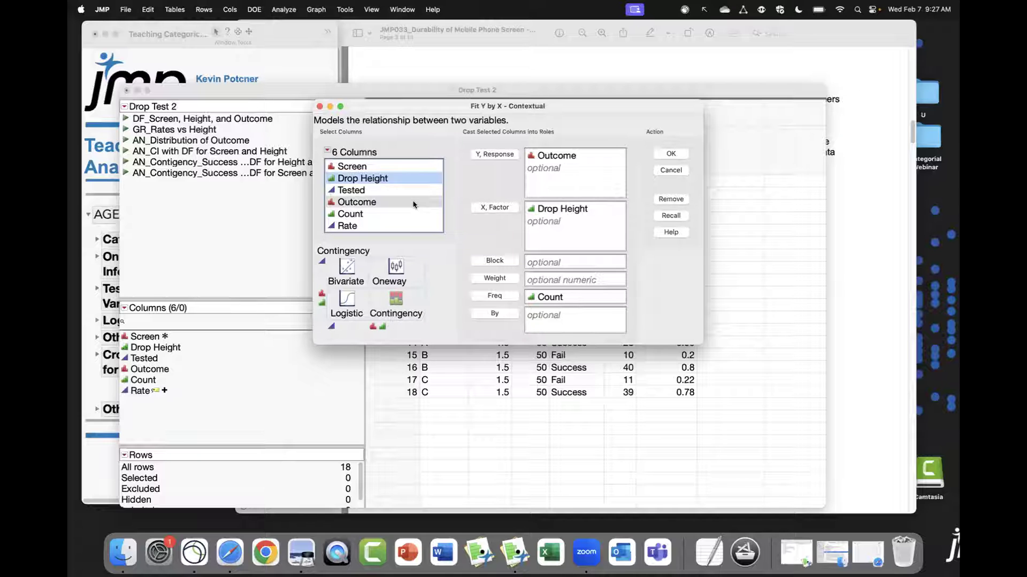
{"action": "left_click", "coordinate": [382, 168]}
{"action": "left_click", "coordinate": [495, 316]}
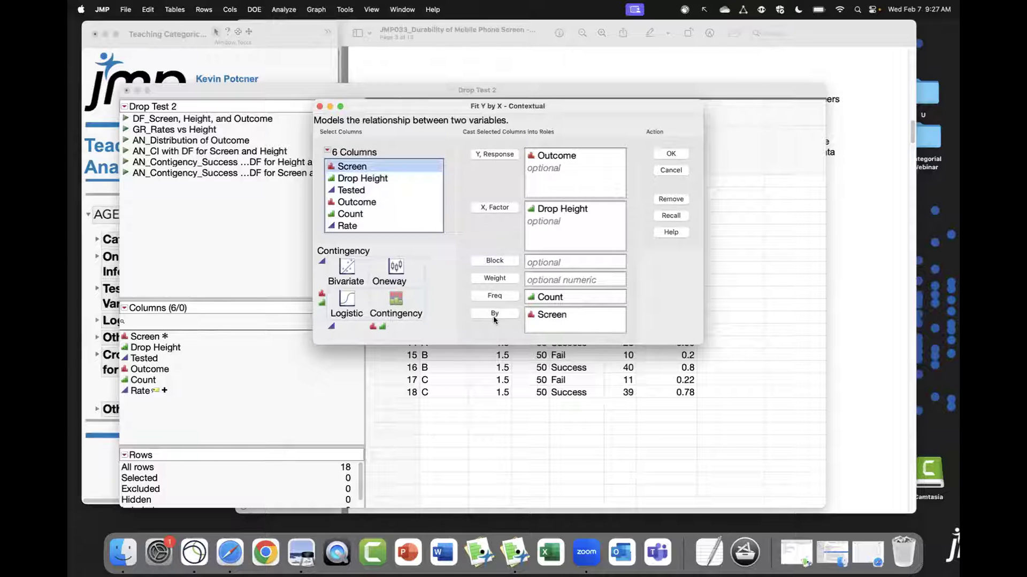
{"action": "left_click", "coordinate": [671, 154]}
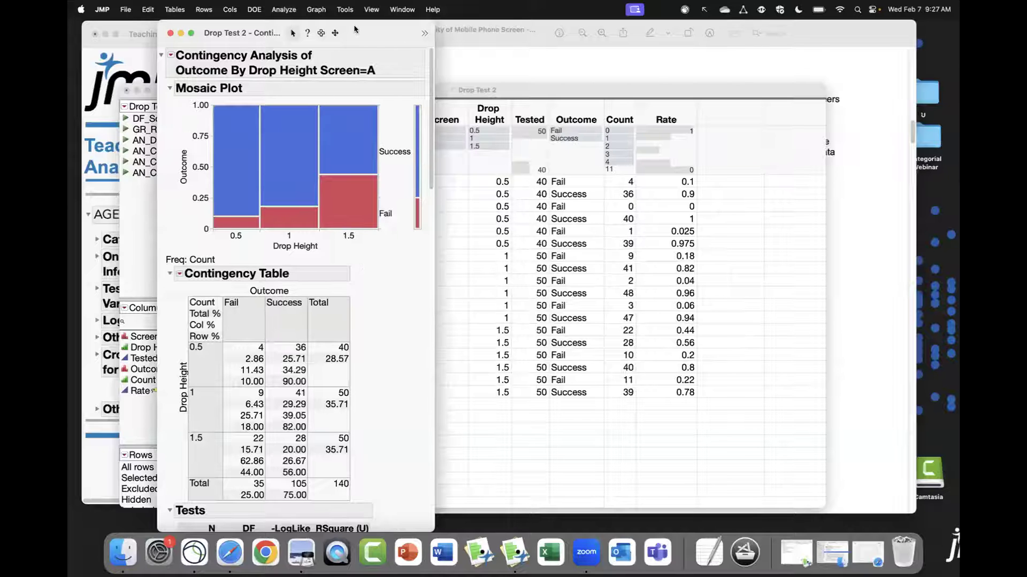
Run a Fit Y by X contingency analysis of Outcome by Screen, with Count as frequency and Drop Height as By, and place it beside the first report
{"action": "left_click", "coordinate": [284, 10]}
{"action": "left_click", "coordinate": [287, 41]}
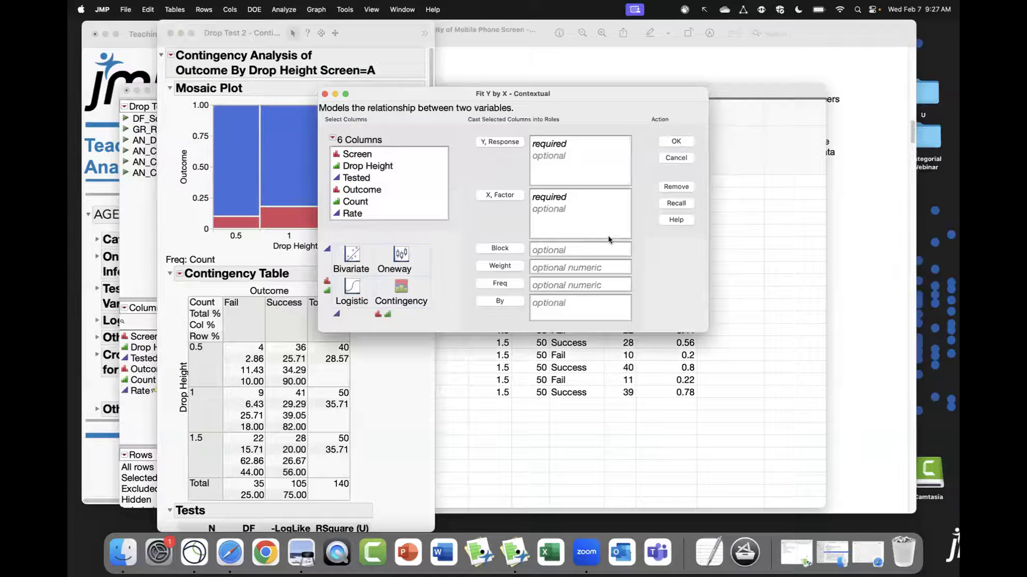
{"action": "left_click", "coordinate": [676, 203]}
{"action": "double_click", "coordinate": [572, 302]}
{"action": "left_click", "coordinate": [363, 155]}
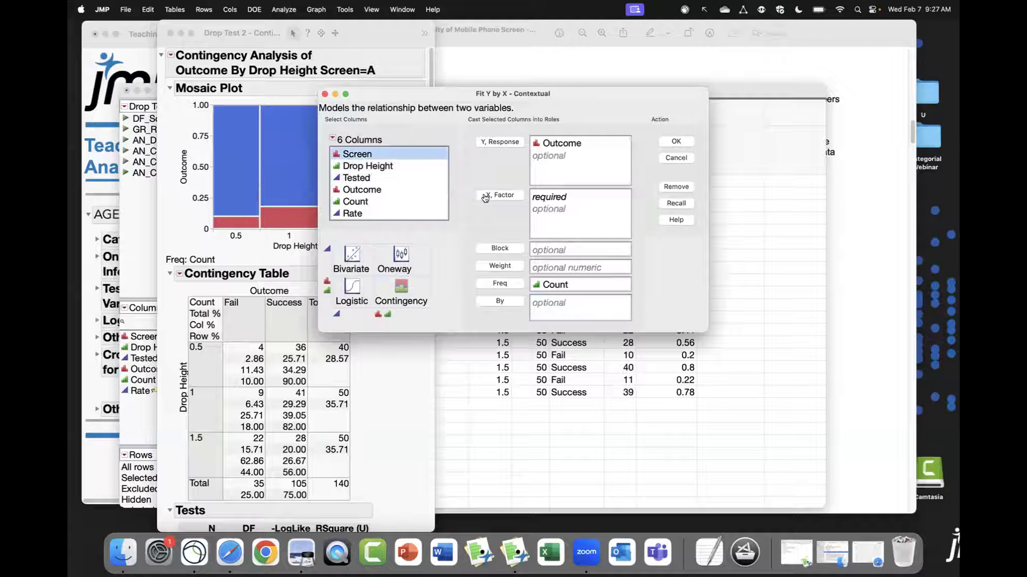
{"action": "left_click", "coordinate": [485, 195]}
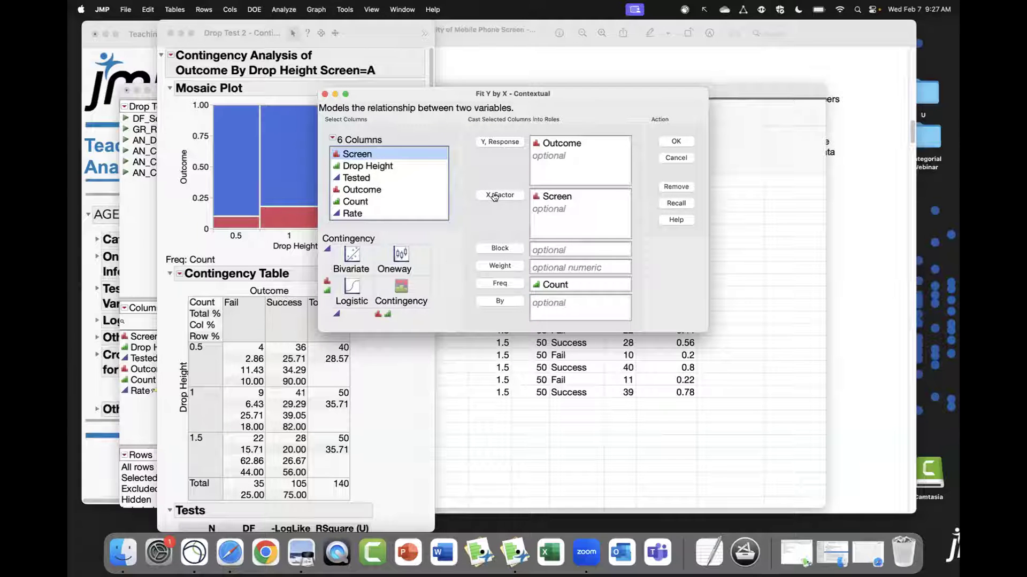
{"action": "left_click", "coordinate": [402, 167]}
{"action": "left_click", "coordinate": [509, 302]}
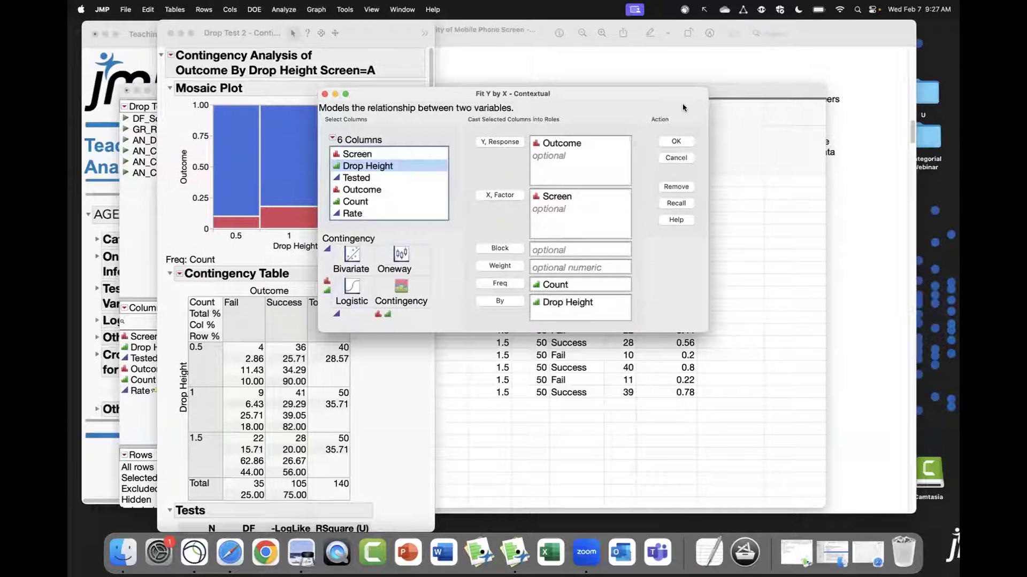
{"action": "left_click", "coordinate": [676, 142]}
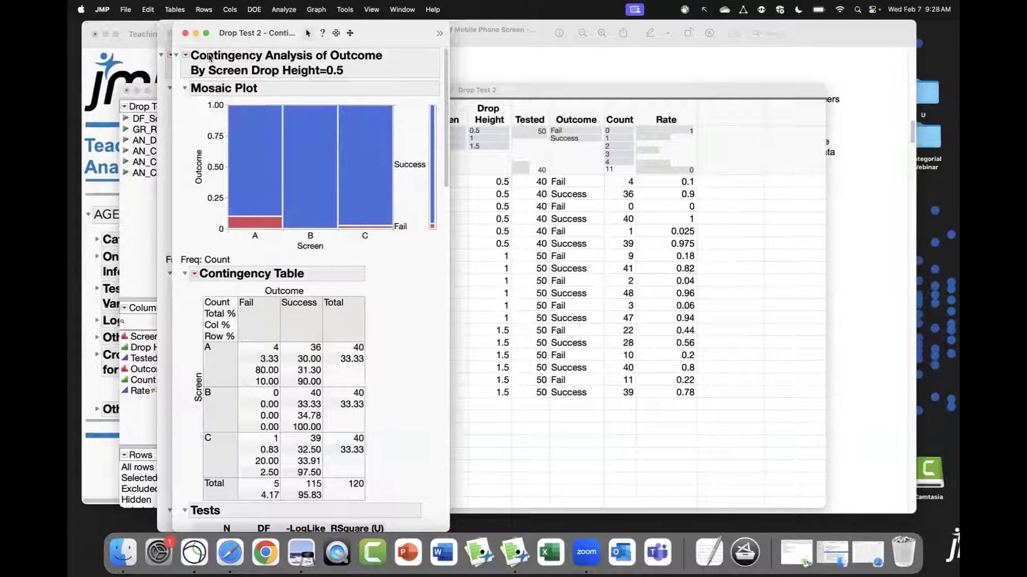
{"action": "left_click_drag", "start_coordinate": [212, 24], "coordinate": [484, 25]}
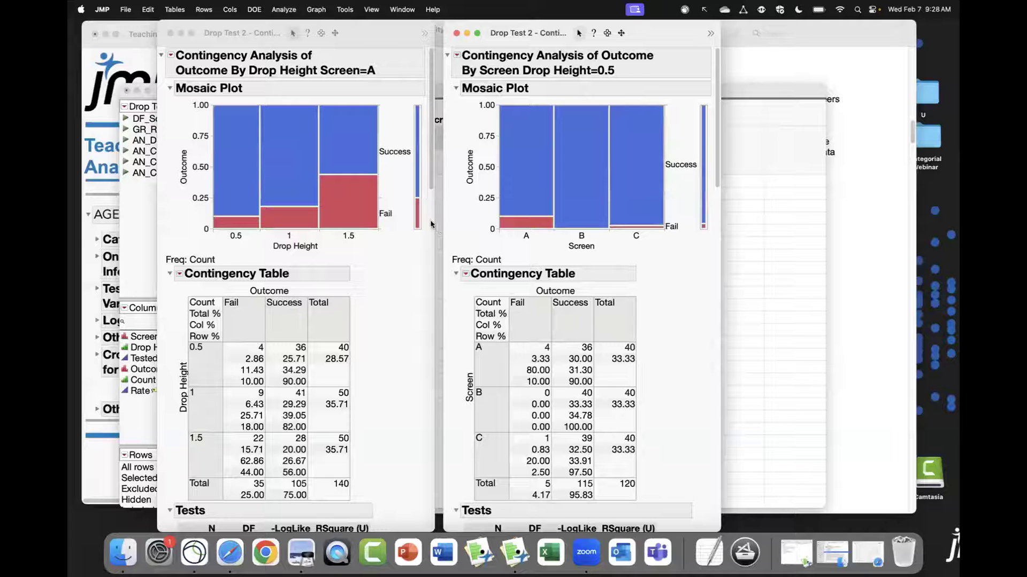
Collapse the analyses for screens A, B and C in the Outcome By Drop Height report, and reopen only screen A
{"action": "left_click_drag", "start_coordinate": [431, 187], "coordinate": [430, 190]}
{"action": "left_click", "coordinate": [160, 56]}
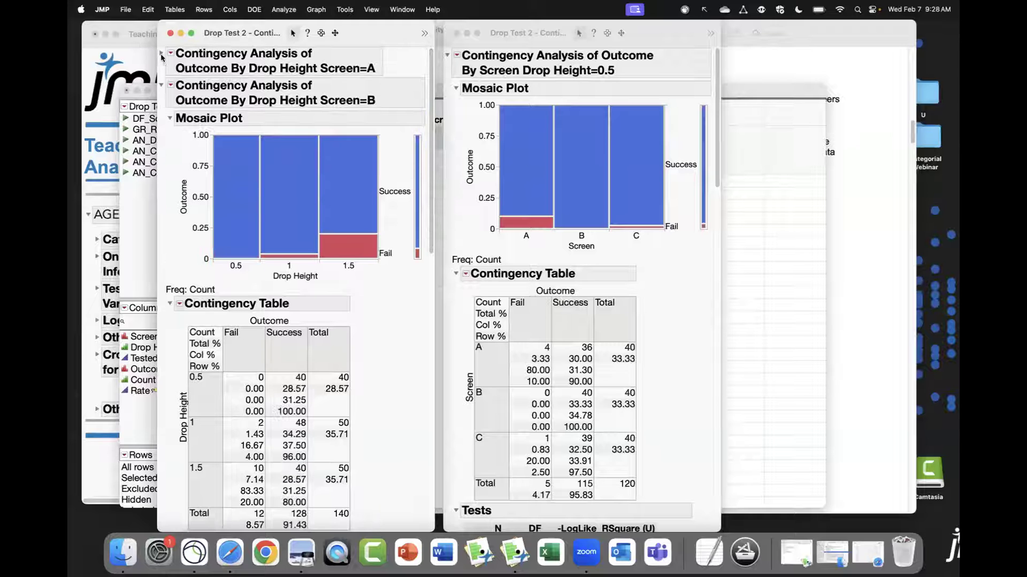
{"action": "left_click", "coordinate": [161, 85]}
{"action": "left_click", "coordinate": [161, 117]}
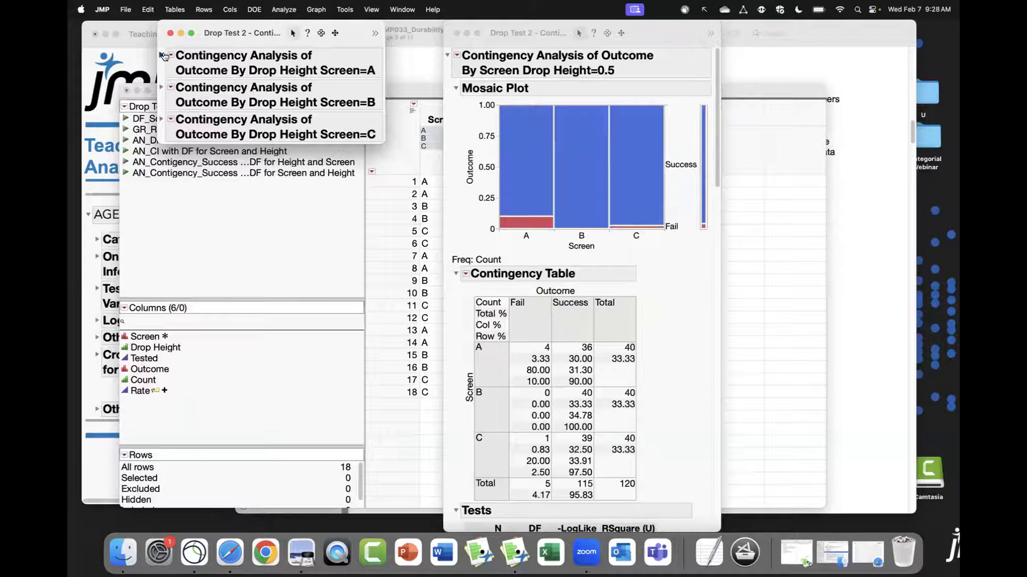
{"action": "left_click", "coordinate": [161, 56]}
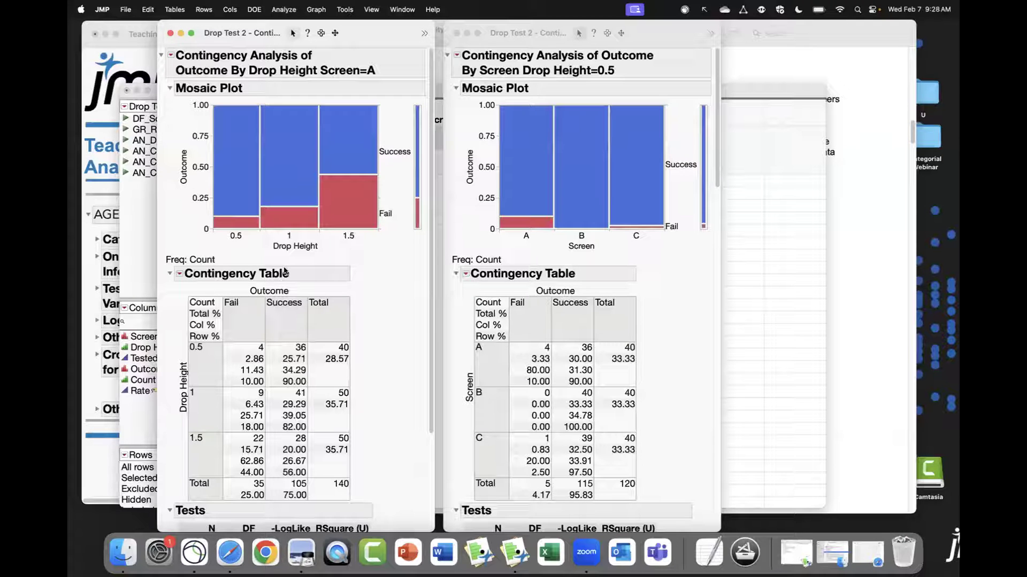
Examine screen A's chi-square tests with the contingency table collapsed, and show the table again
{"action": "left_click", "coordinate": [170, 276]}
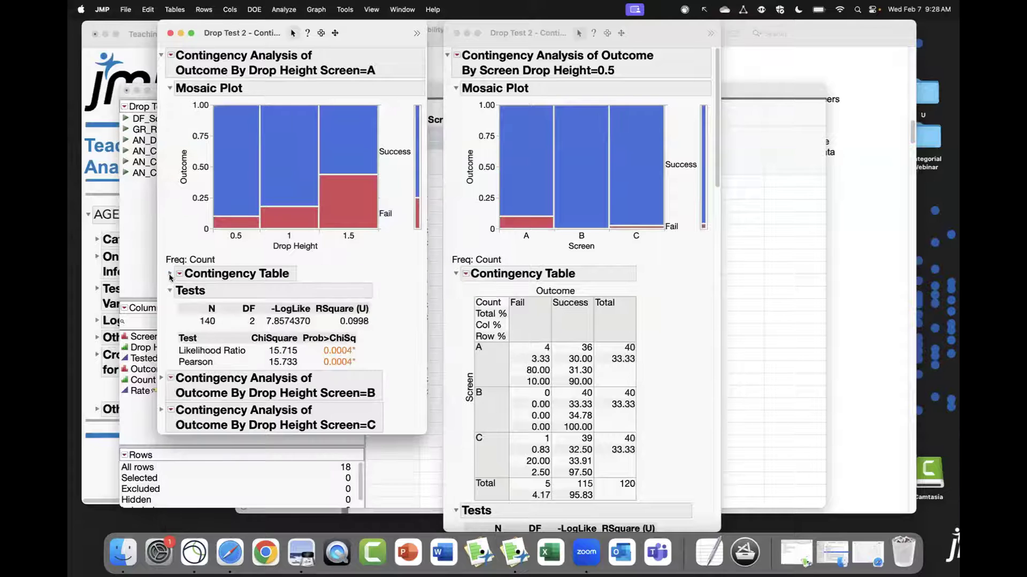
{"action": "left_click", "coordinate": [170, 290]}
{"action": "left_click", "coordinate": [169, 292]}
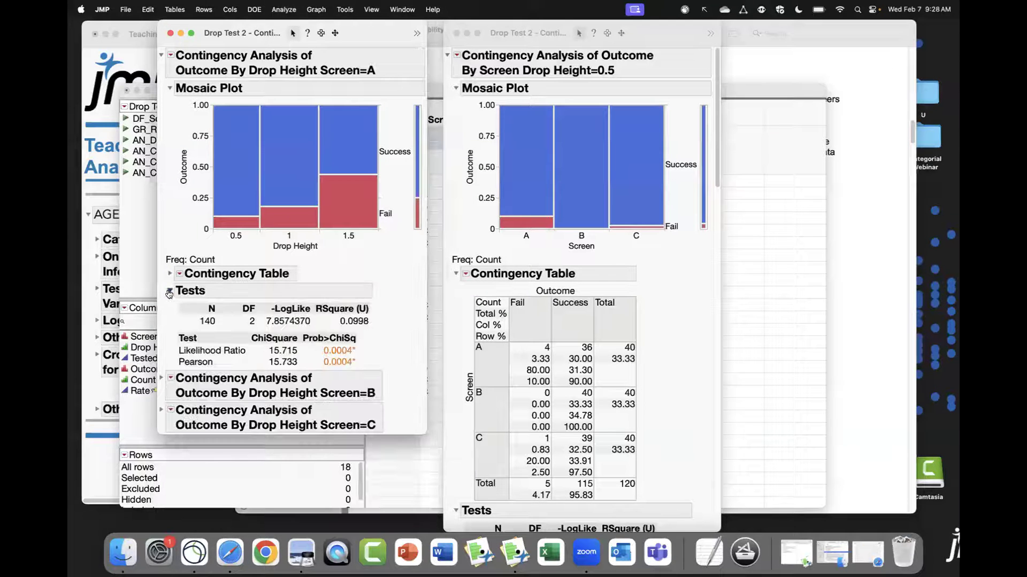
{"action": "left_click", "coordinate": [169, 292]}
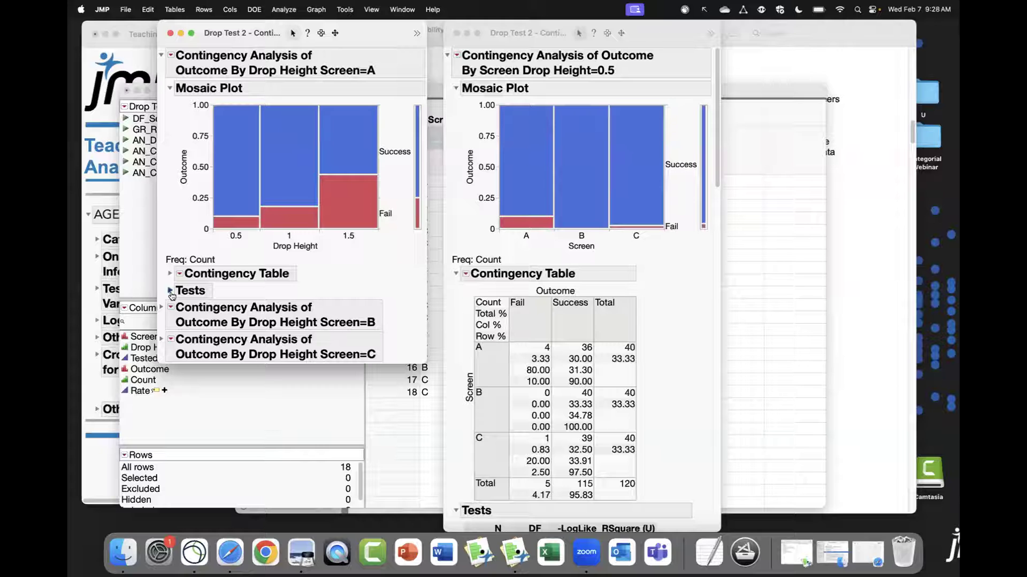
{"action": "left_click", "coordinate": [170, 291]}
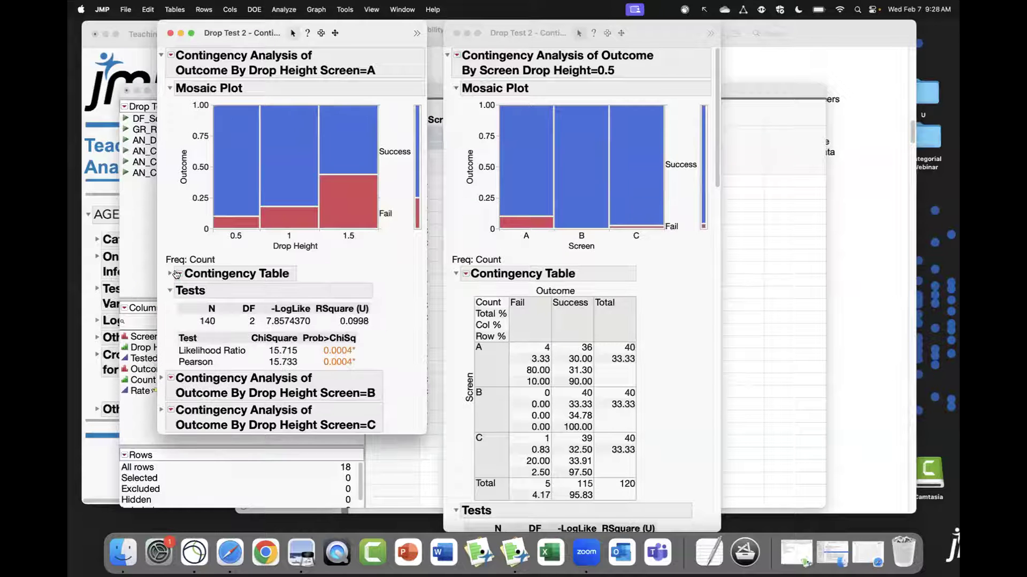
{"action": "left_click", "coordinate": [169, 274]}
{"action": "scroll", "coordinate": [347, 341], "scroll_direction": "down", "scroll_amount": 3}
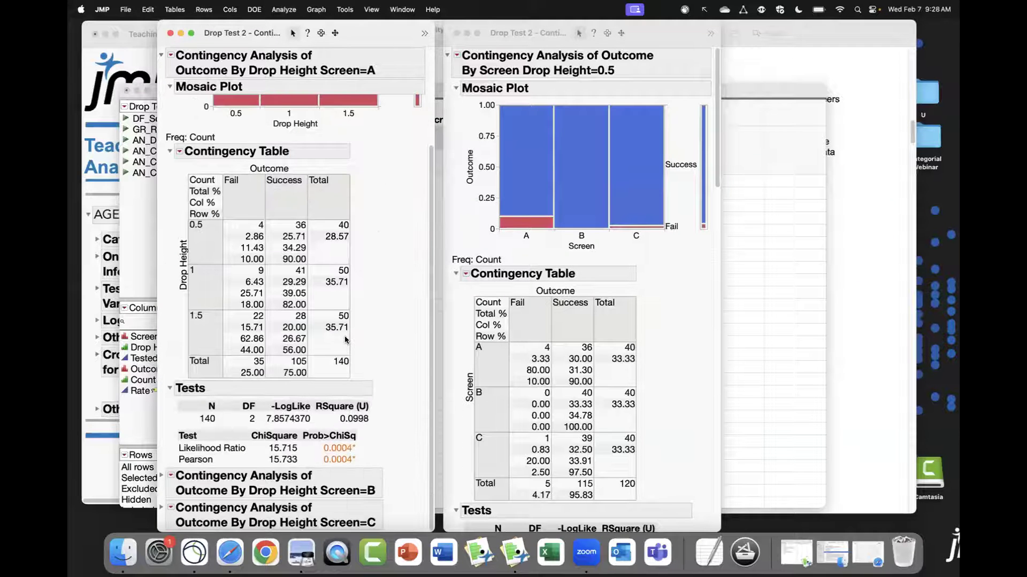
Expand the screen B and screen C analyses, examine their contingency tables and tests, and return to the start of the report
{"action": "left_click", "coordinate": [160, 477]}
{"action": "scroll", "coordinate": [357, 387], "scroll_direction": "down", "scroll_amount": 10}
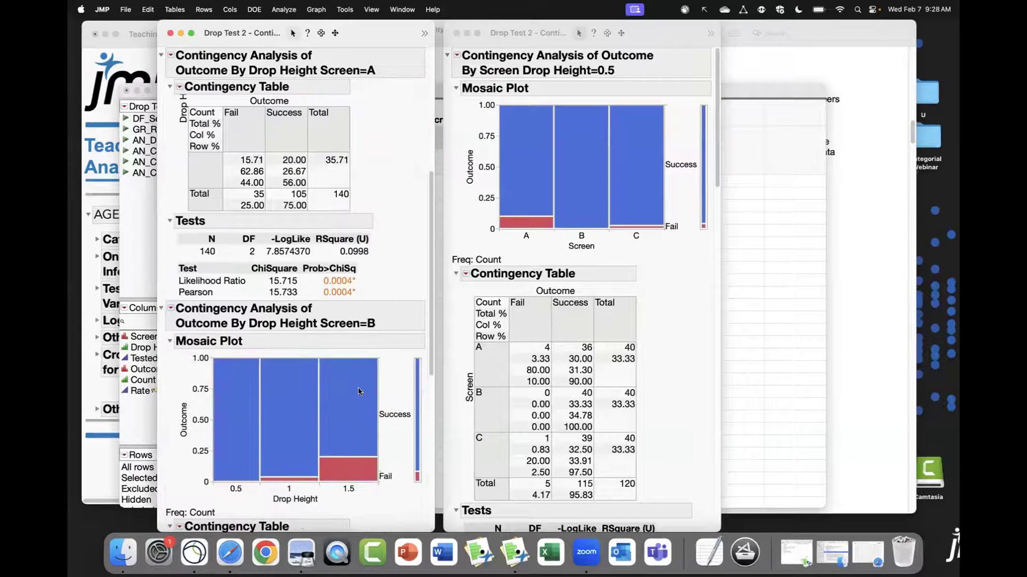
{"action": "scroll", "coordinate": [358, 387], "scroll_direction": "down", "scroll_amount": 2}
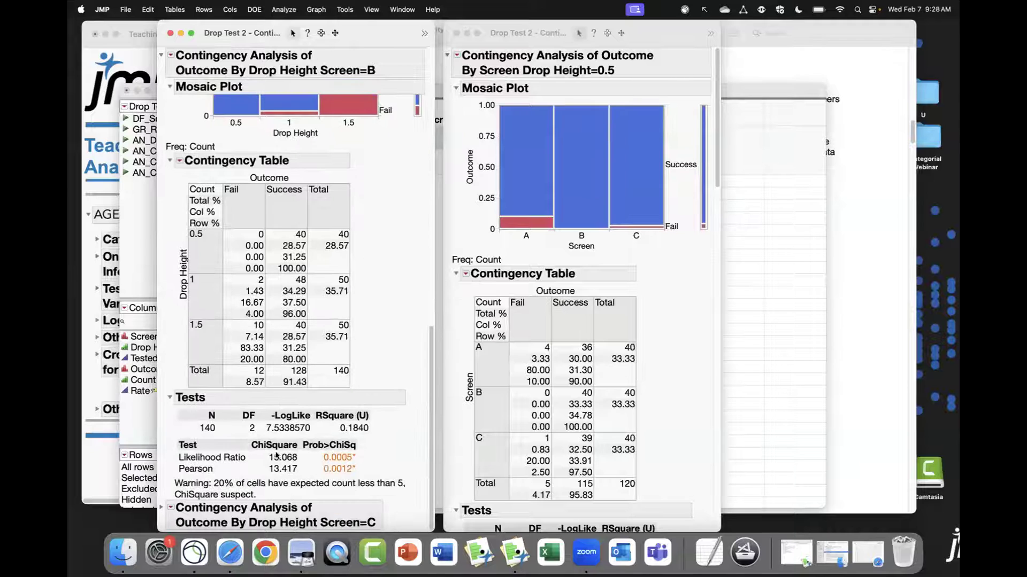
{"action": "left_click", "coordinate": [164, 509]}
{"action": "scroll", "coordinate": [331, 374], "scroll_direction": "down", "scroll_amount": 10}
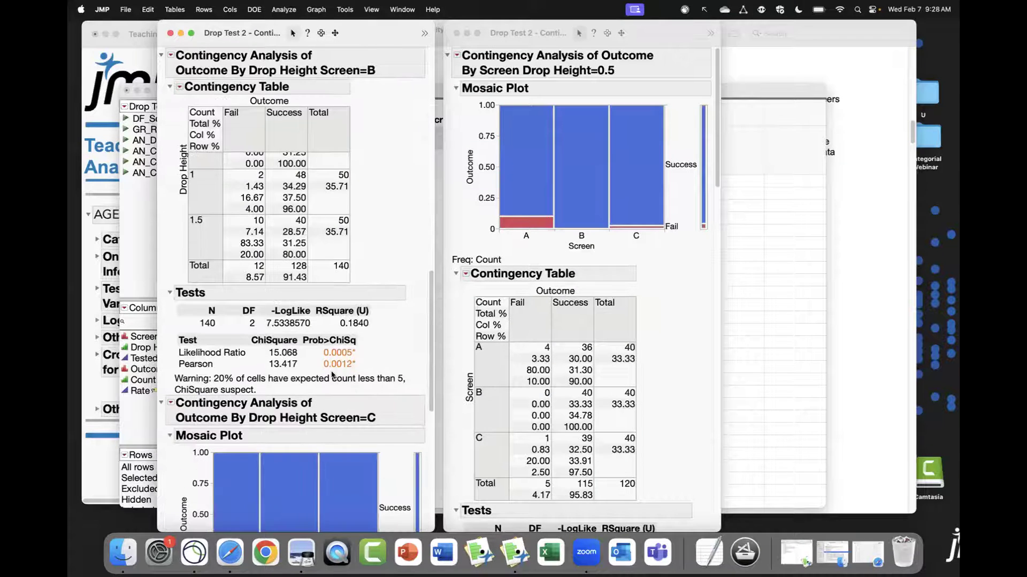
{"action": "scroll", "coordinate": [331, 374], "scroll_direction": "down", "scroll_amount": 3}
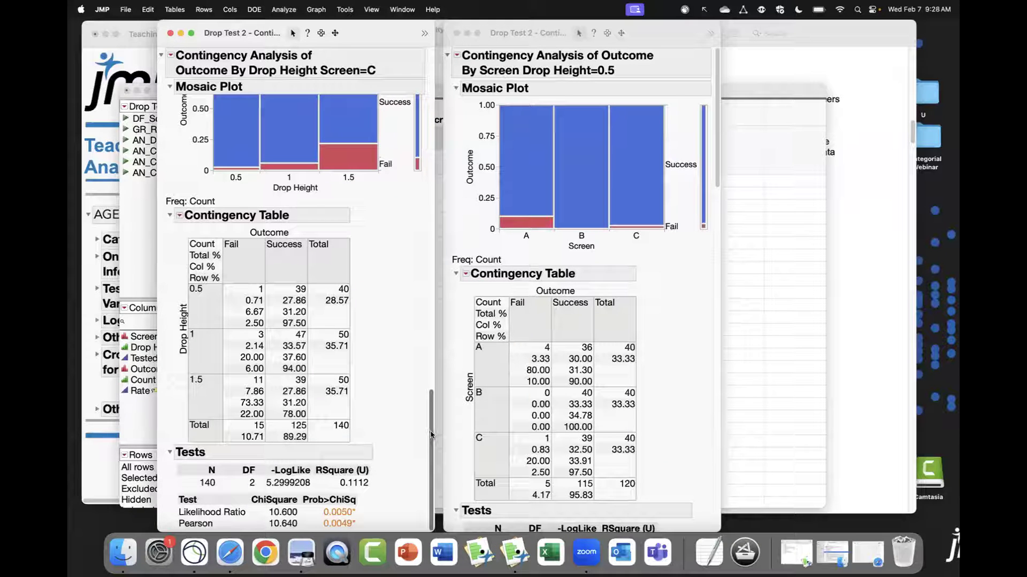
{"action": "left_click_drag", "start_coordinate": [430, 434], "coordinate": [431, 90]}
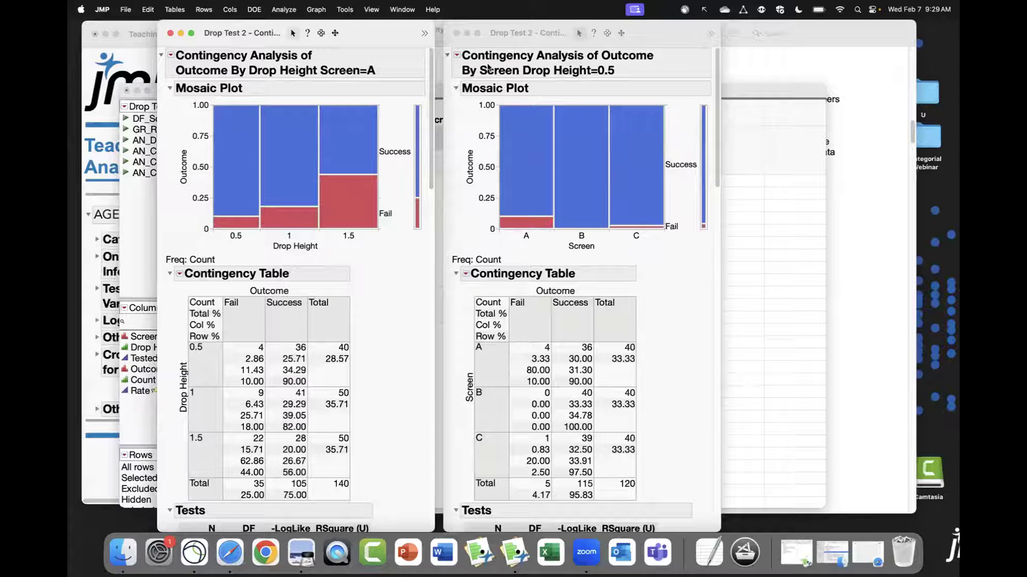
Collapse the three drop height analyses in the Outcome By Screen report and enlarge its window
{"action": "left_click", "coordinate": [449, 58]}
{"action": "left_click", "coordinate": [448, 56]}
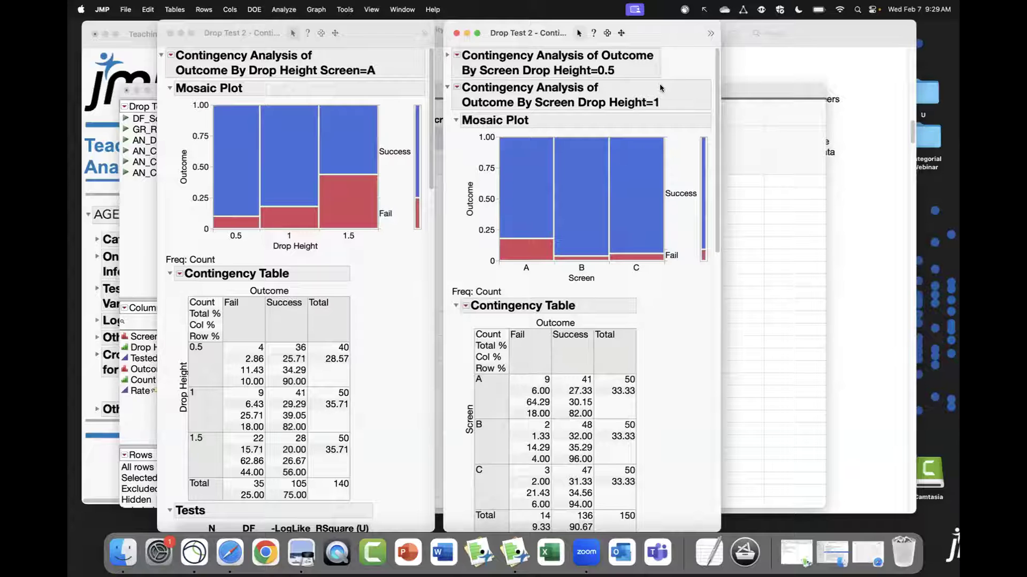
{"action": "left_click", "coordinate": [448, 88]}
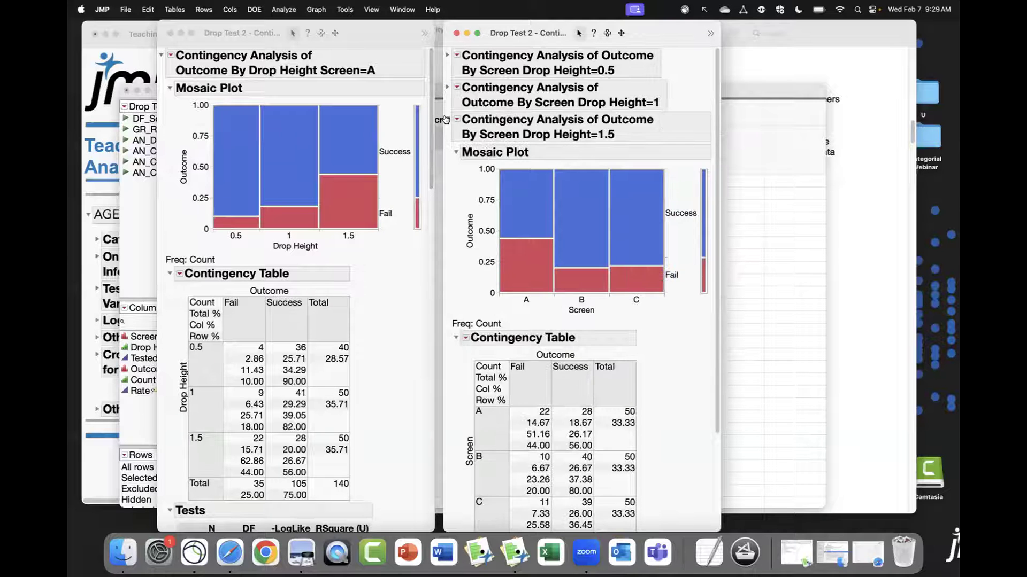
{"action": "left_click", "coordinate": [447, 119]}
{"action": "left_click_drag", "start_coordinate": [664, 141], "coordinate": [858, 466]}
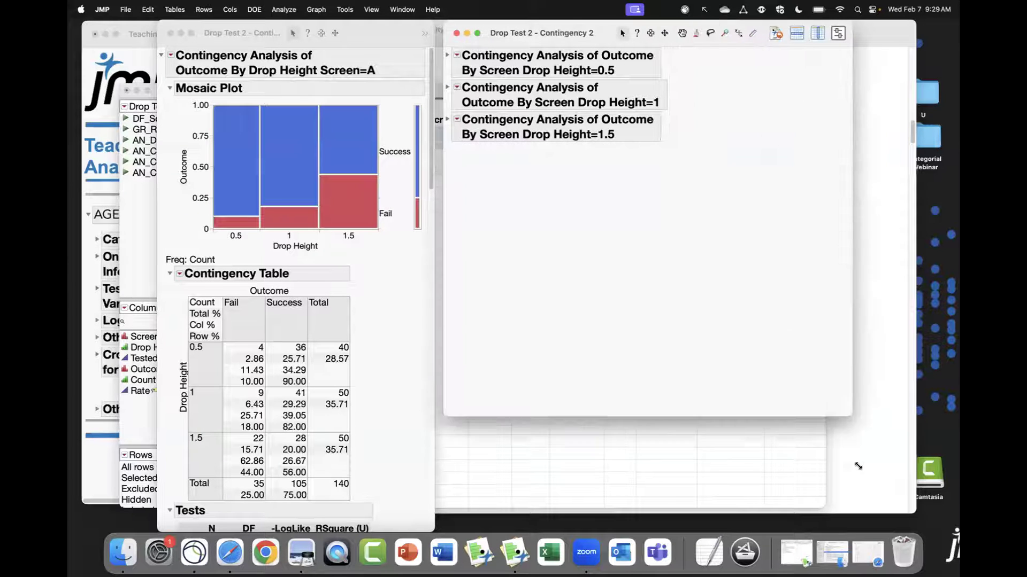
Look briefly at the 0.5 and 1 drop height analyses, and expand the 1.5 analysis to examine its mosaic plot, table and tests
{"action": "left_click", "coordinate": [447, 55]}
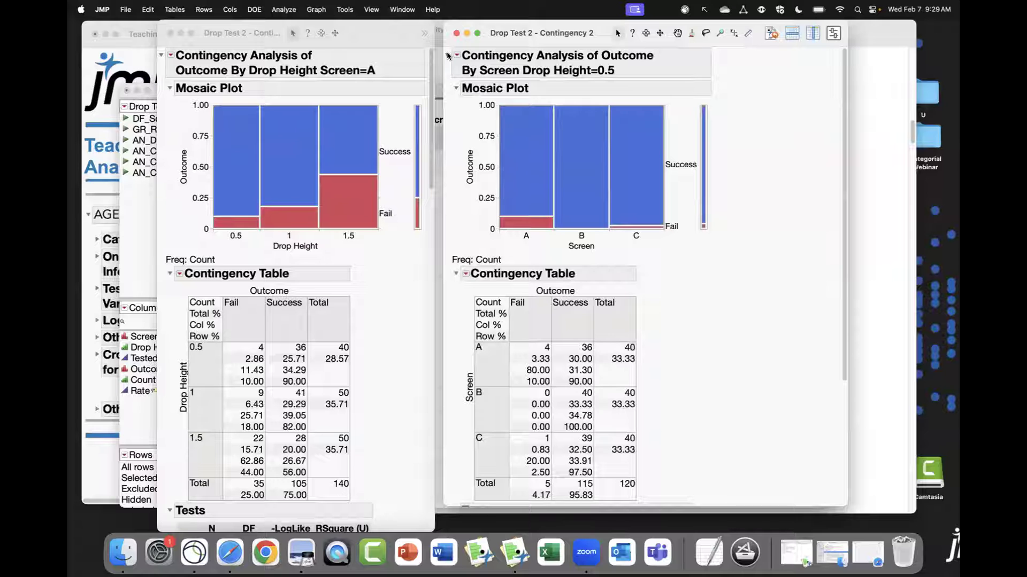
{"action": "left_click", "coordinate": [447, 56]}
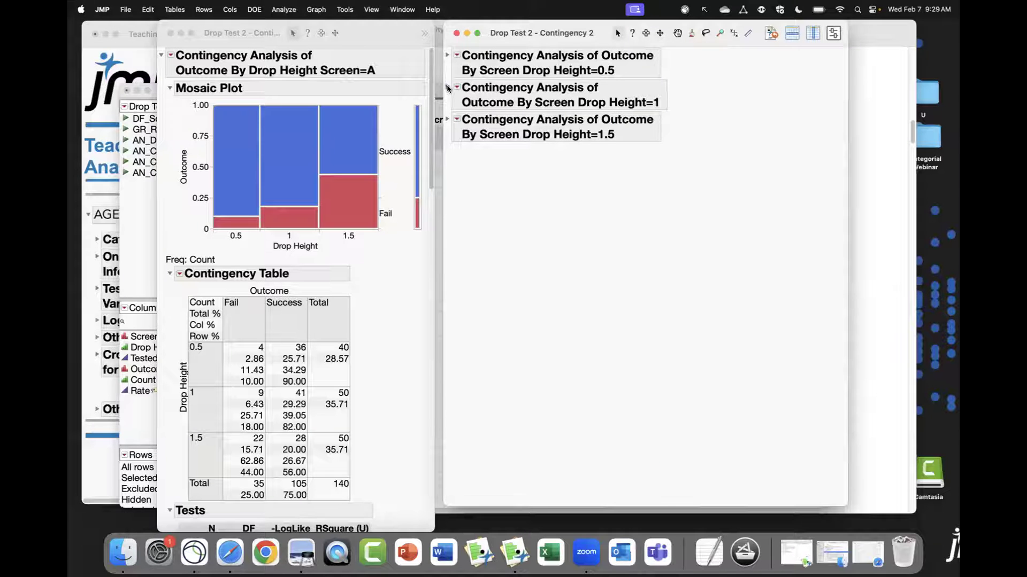
{"action": "left_click", "coordinate": [448, 88]}
{"action": "left_click", "coordinate": [448, 88]}
{"action": "left_click", "coordinate": [448, 120]}
{"action": "scroll", "coordinate": [765, 271], "scroll_direction": "down", "scroll_amount": 5}
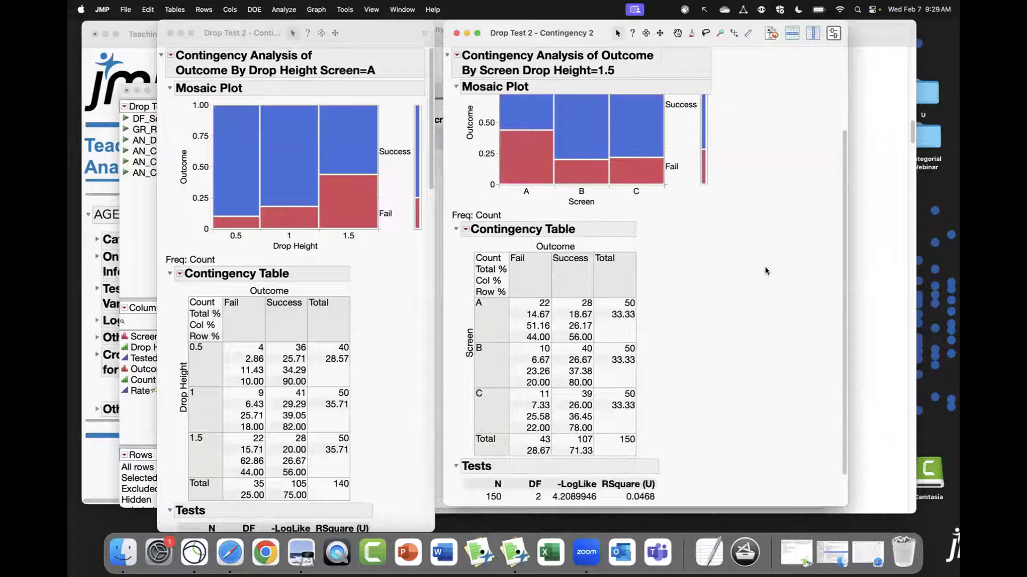
{"action": "scroll", "coordinate": [479, 109], "scroll_direction": "up", "scroll_amount": 5}
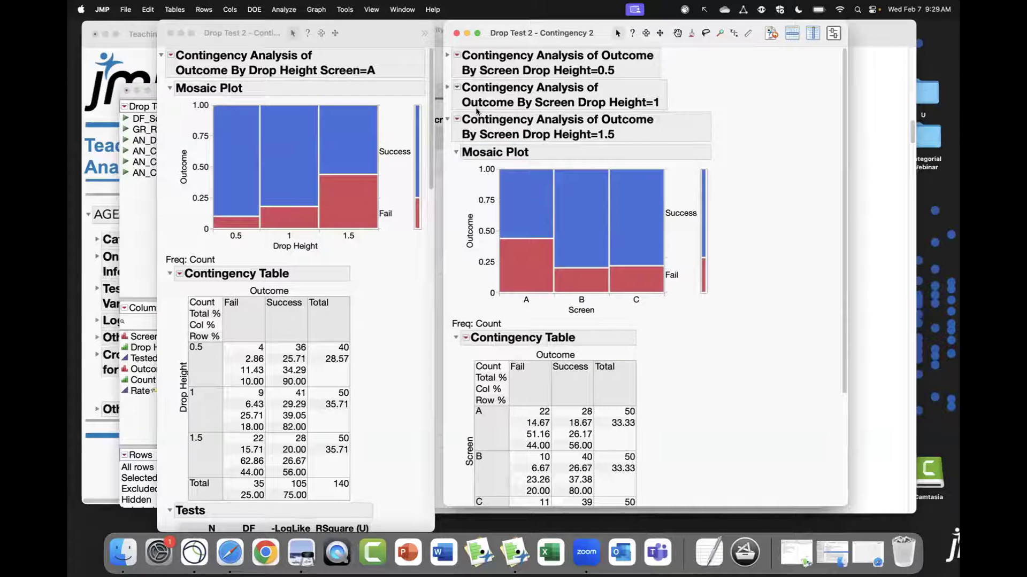
Expand and examine the screen comparisons for drop heights 1 and 0.5, and close both contingency reports
{"action": "left_click", "coordinate": [447, 88]}
{"action": "scroll", "coordinate": [707, 277], "scroll_direction": "down", "scroll_amount": 3}
{"action": "scroll", "coordinate": [708, 278], "scroll_direction": "down", "scroll_amount": 2}
{"action": "scroll", "coordinate": [480, 70], "scroll_direction": "up", "scroll_amount": 5}
{"action": "left_click", "coordinate": [447, 55]}
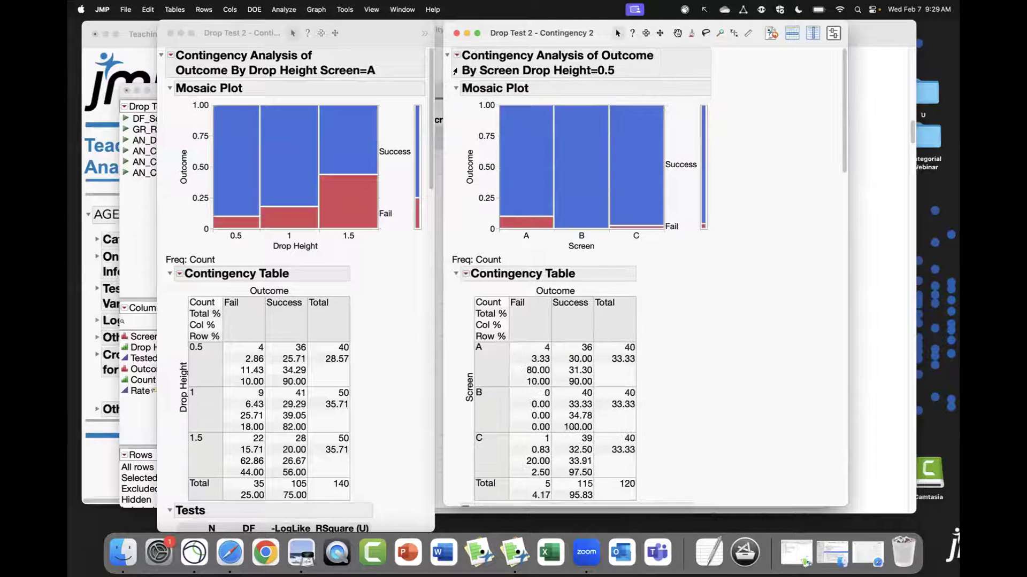
{"action": "scroll", "coordinate": [679, 293], "scroll_direction": "down", "scroll_amount": 5}
{"action": "scroll", "coordinate": [577, 364], "scroll_direction": "up", "scroll_amount": 3}
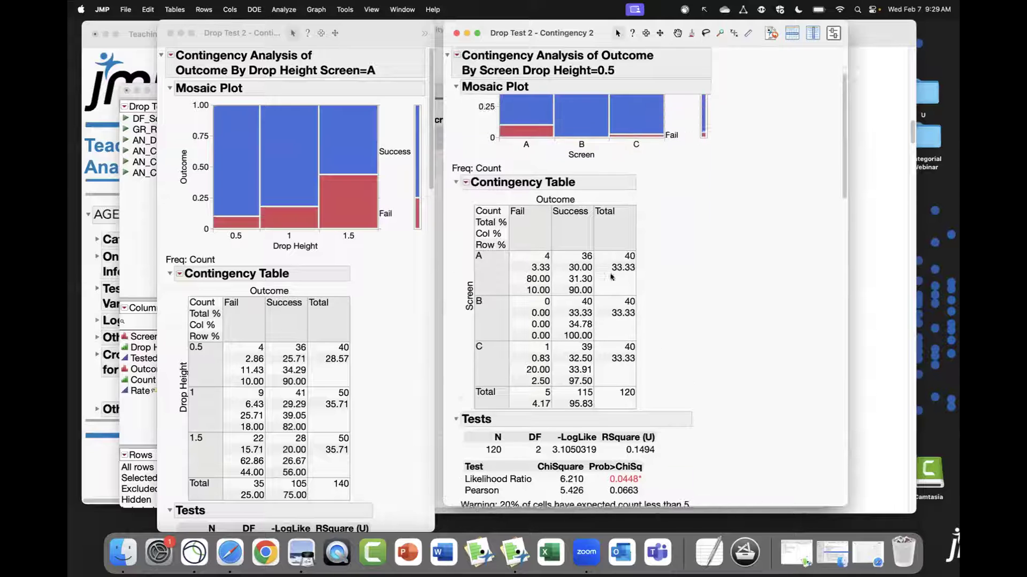
{"action": "mouse_move", "coordinate": [611, 226]}
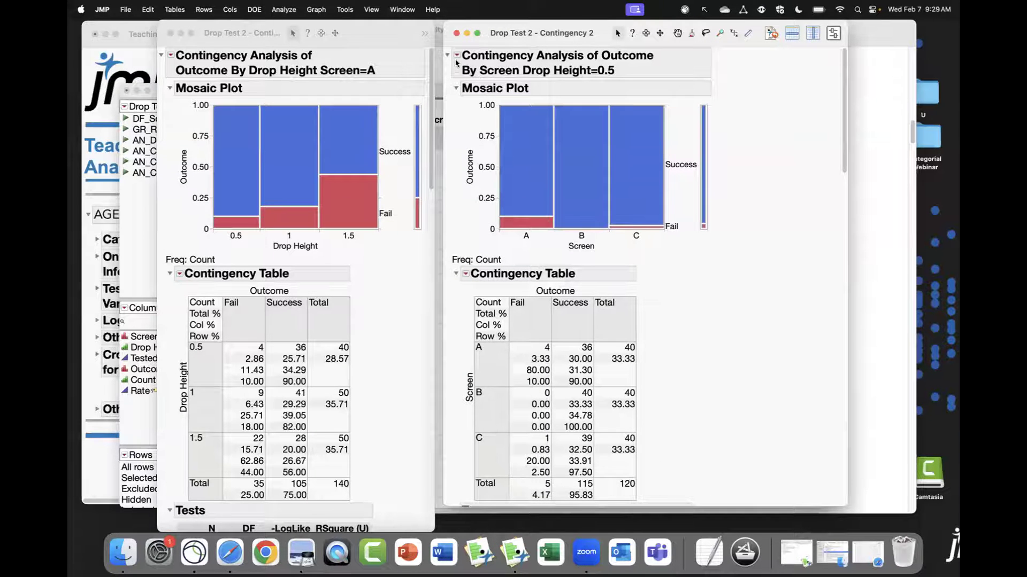
{"action": "left_click", "coordinate": [457, 33]}
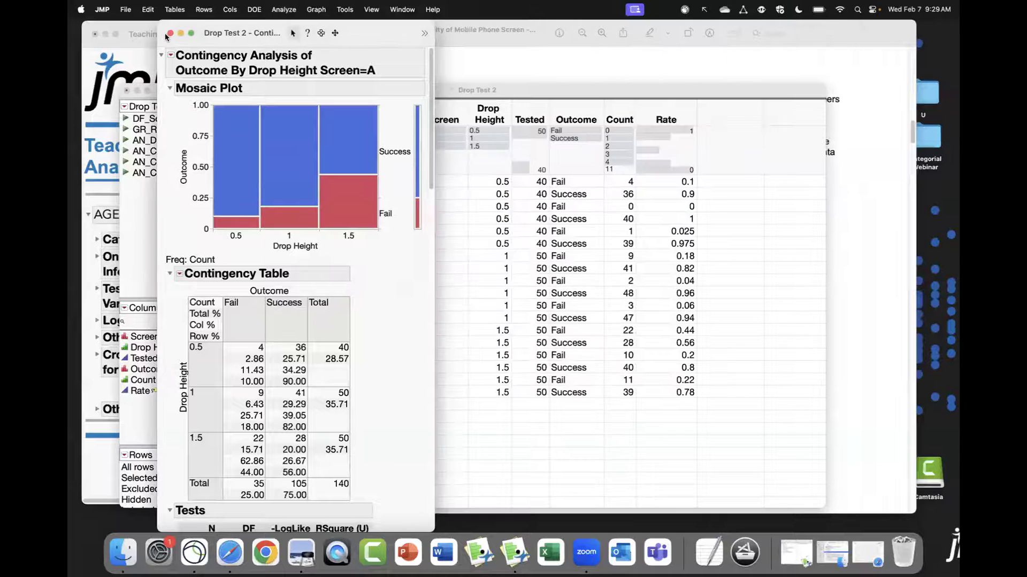
{"action": "left_click", "coordinate": [170, 33]}
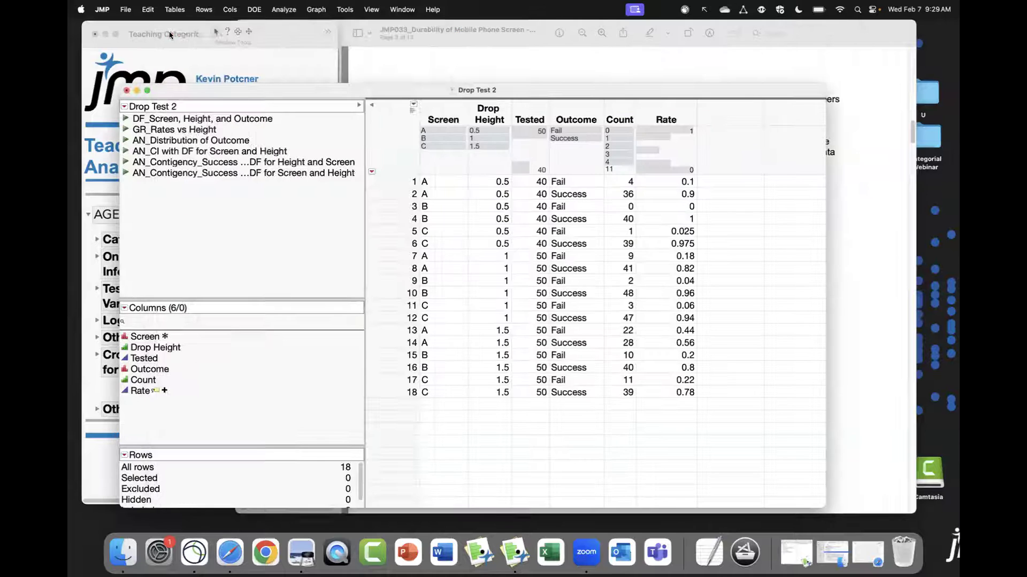
Set up a Fit Y by X analysis with Outcome as the response and Count as the frequency
{"action": "left_click", "coordinate": [284, 11]}
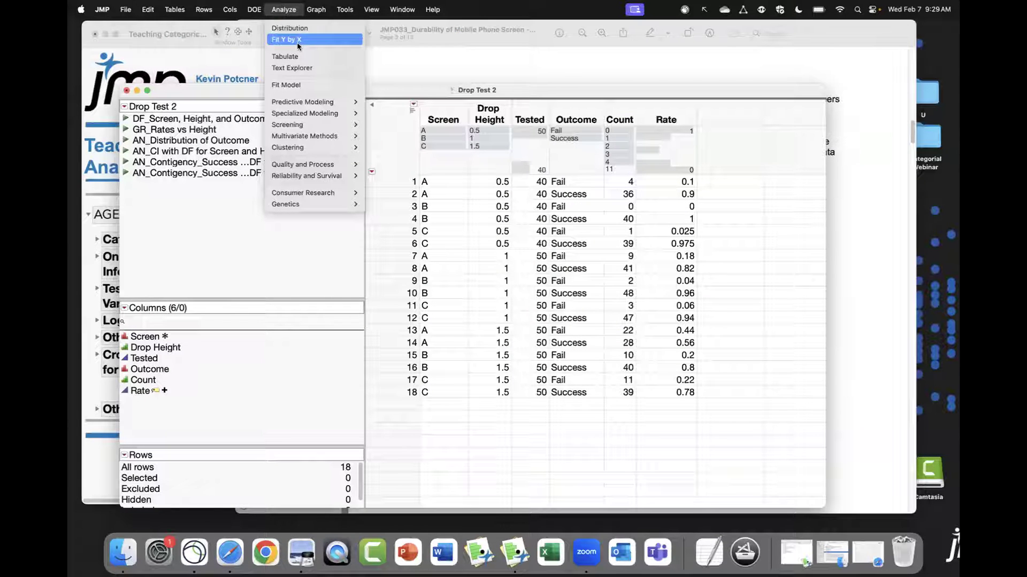
{"action": "left_click", "coordinate": [304, 42]}
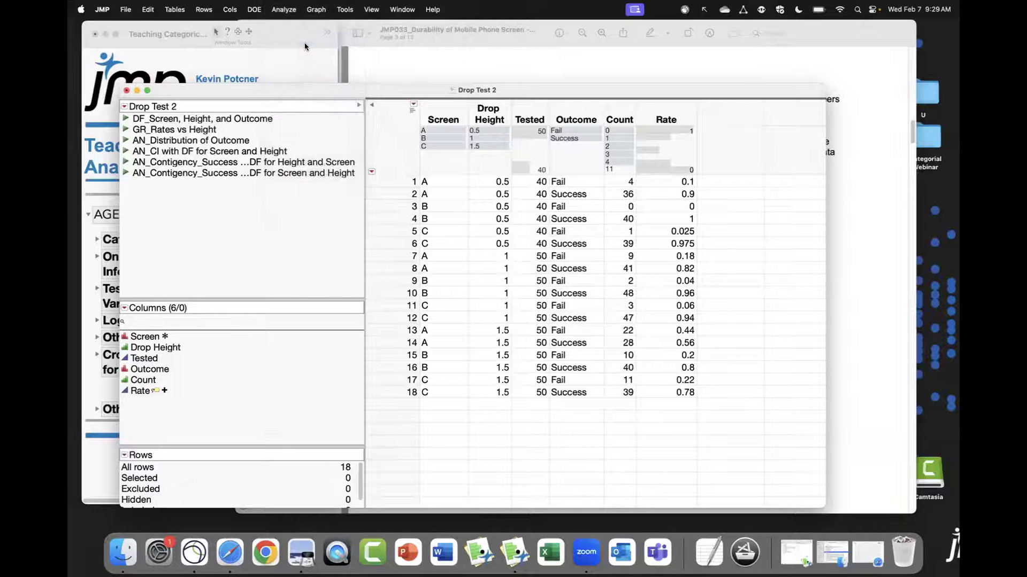
{"action": "left_click_drag", "start_coordinate": [382, 94], "coordinate": [400, 215]}
{"action": "left_click", "coordinate": [461, 282]}
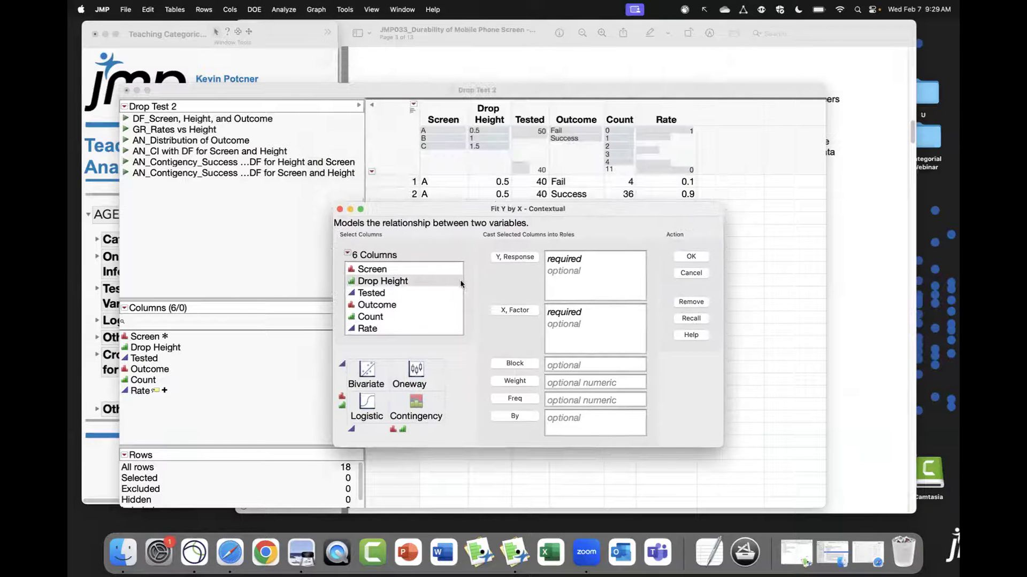
{"action": "left_click", "coordinate": [393, 315]}
{"action": "left_click", "coordinate": [515, 398]}
{"action": "left_click", "coordinate": [374, 293]}
{"action": "left_click", "coordinate": [377, 305]}
{"action": "left_click", "coordinate": [513, 258]}
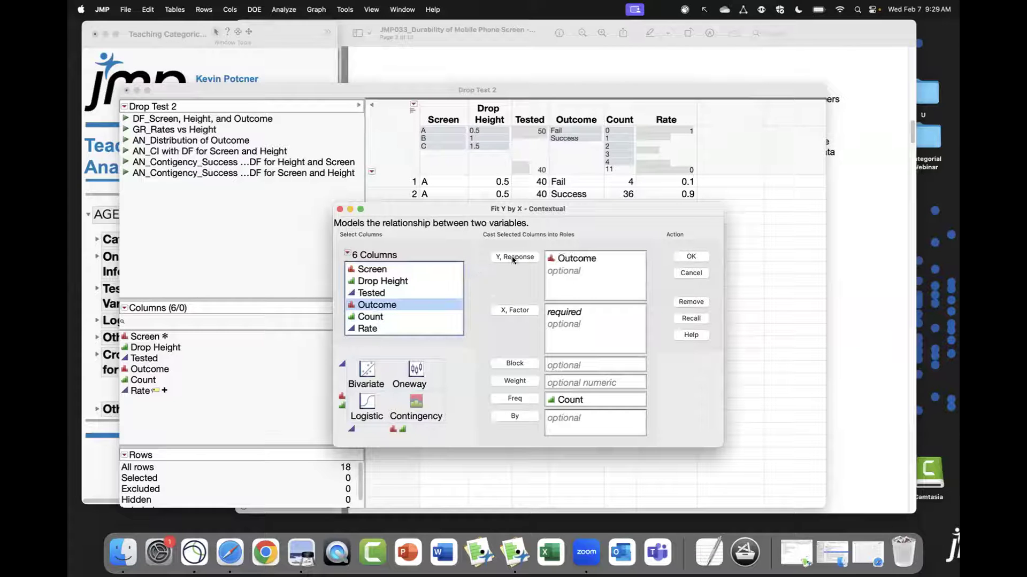
Assign Screen and Drop Height as the X factors and run the Fit Y by X analysis
{"action": "left_click", "coordinate": [393, 284]}
{"action": "left_click", "coordinate": [394, 269]}
{"action": "left_click", "coordinate": [417, 282], "text": "shift"}
{"action": "left_click", "coordinate": [522, 311]}
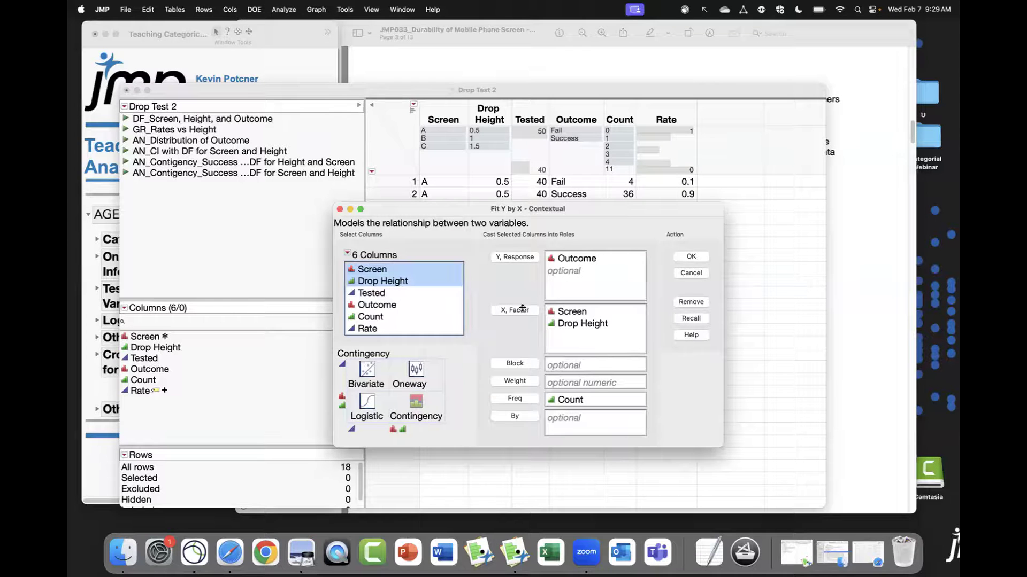
{"action": "left_click", "coordinate": [691, 257]}
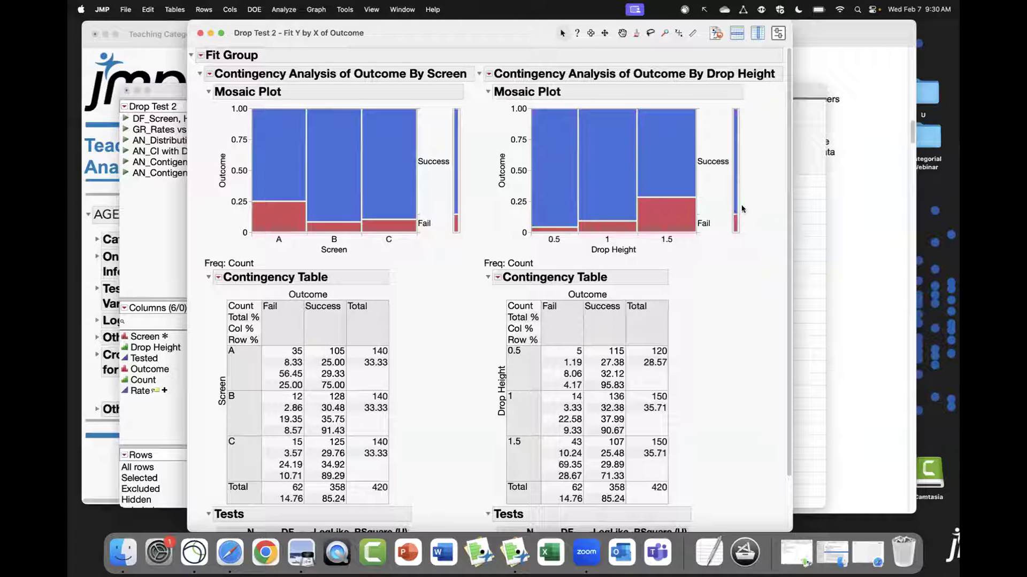
Add a local data filter to the Fit Group report with Screen and Drop Height as filter columns
{"action": "mouse_move", "coordinate": [538, 164]}
{"action": "left_click", "coordinate": [201, 56]}
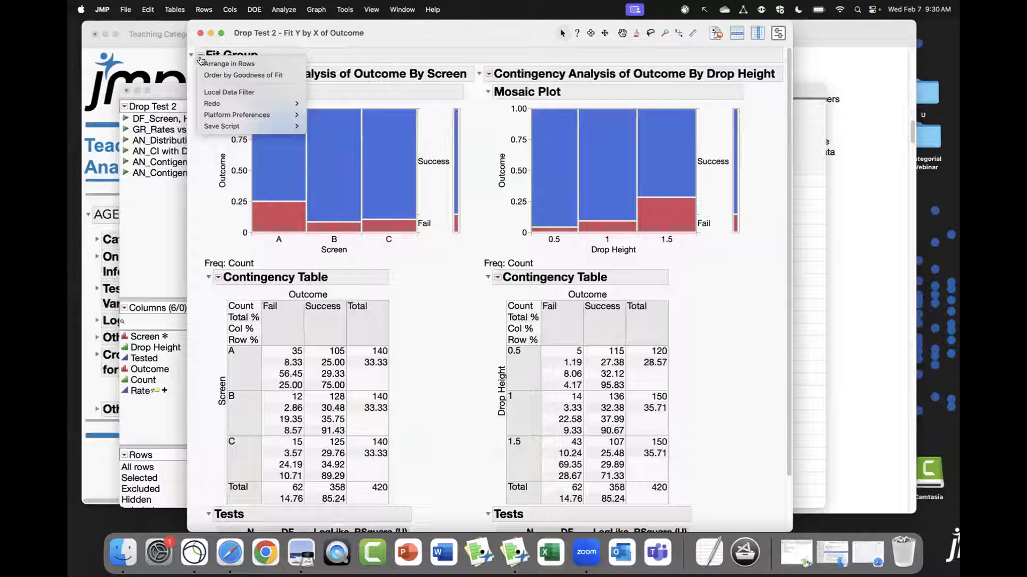
{"action": "left_click", "coordinate": [278, 93]}
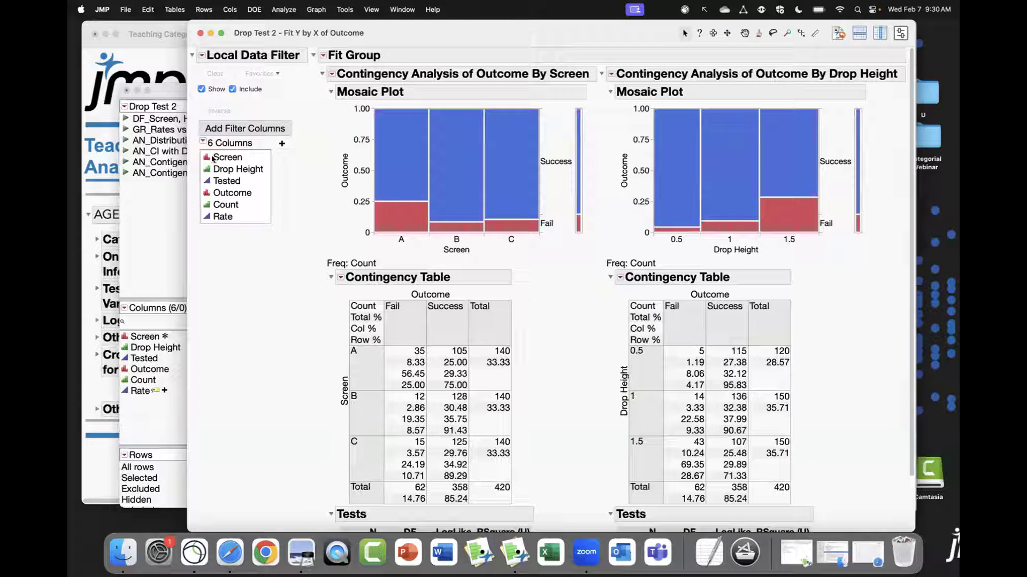
{"action": "left_click_drag", "start_coordinate": [214, 157], "coordinate": [238, 169]}
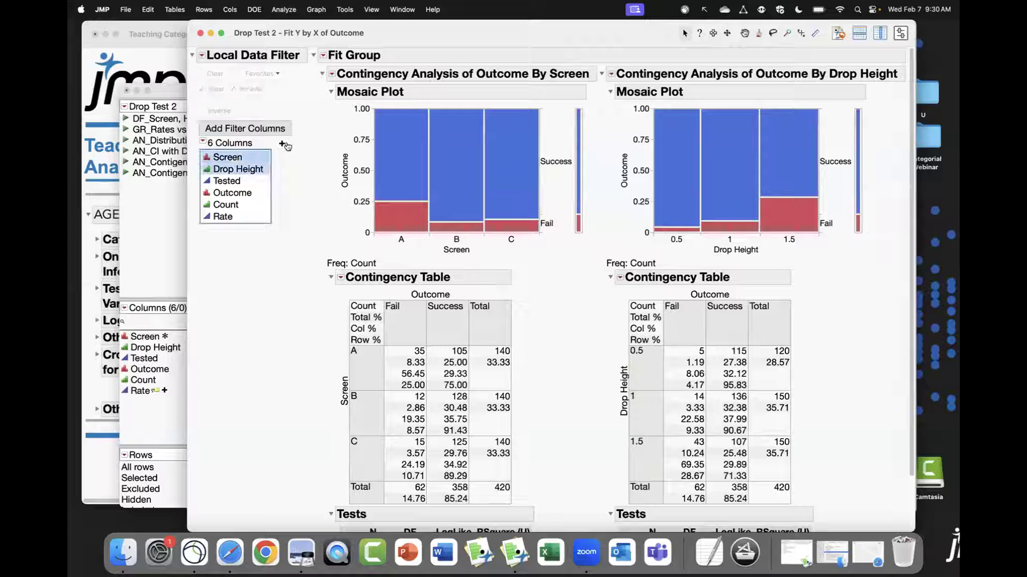
{"action": "left_click", "coordinate": [284, 145]}
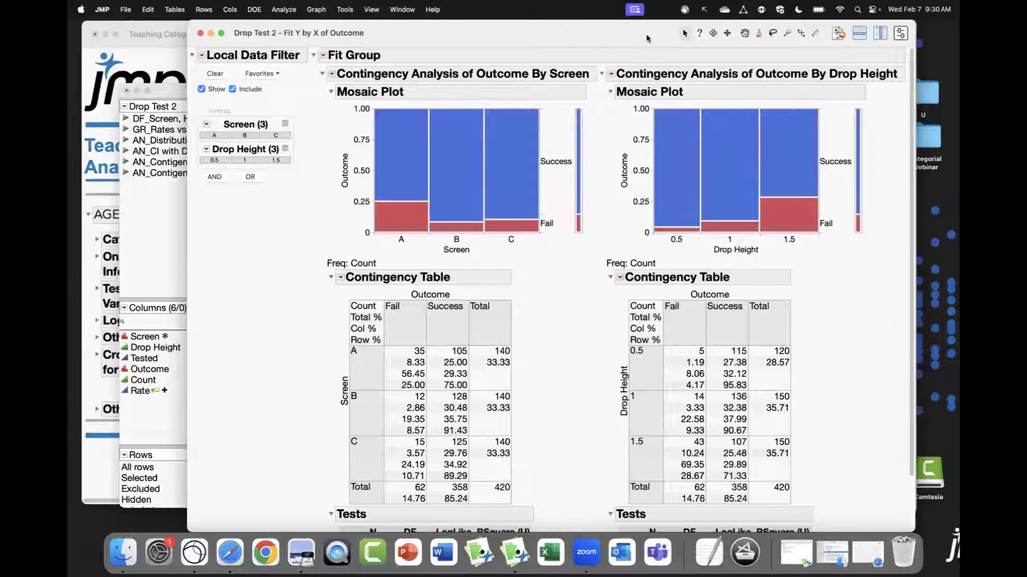
Look briefly at the Drop Test 2 data table and return to the Fit Y by X report
{"action": "left_click_drag", "start_coordinate": [647, 35], "coordinate": [647, 37]}
{"action": "left_click_drag", "start_coordinate": [325, 197], "coordinate": [188, 65]}
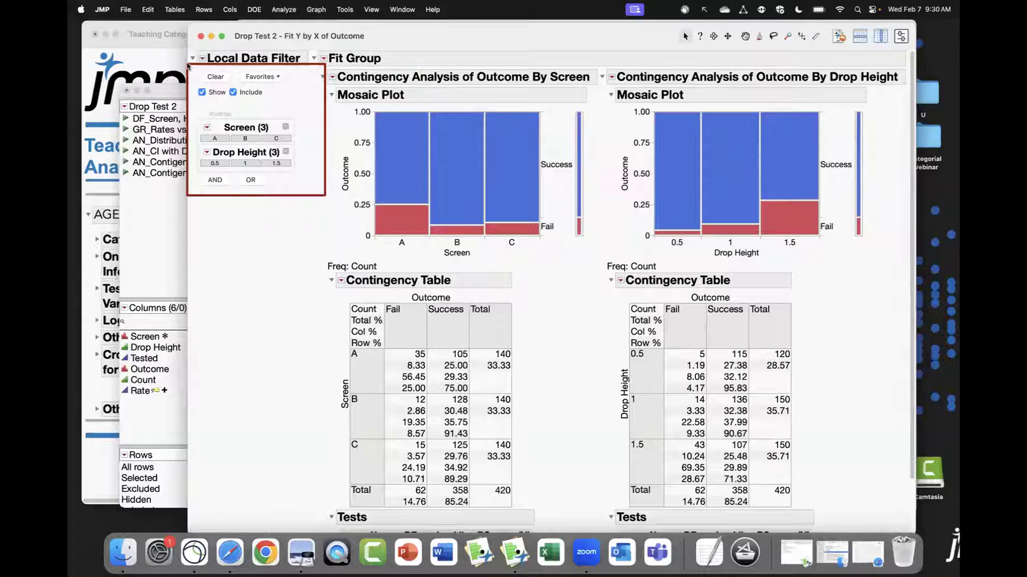
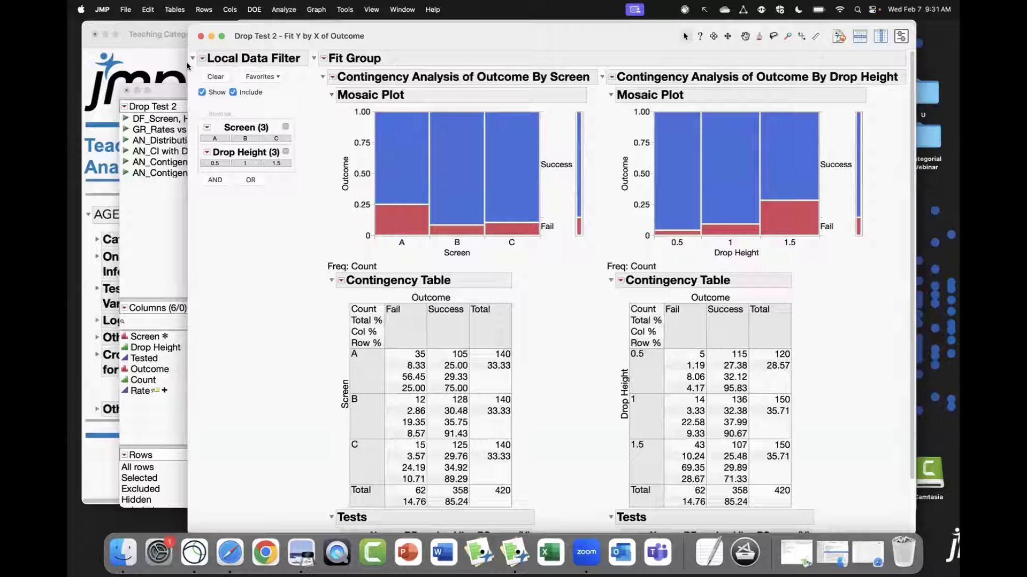
{"action": "left_click", "coordinate": [165, 96]}
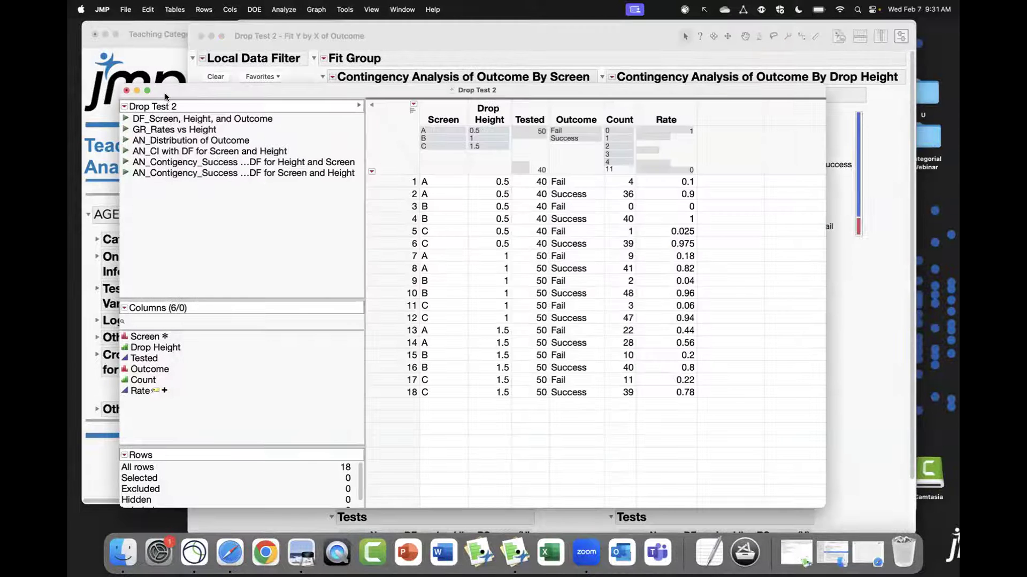
{"action": "left_click", "coordinate": [501, 32]}
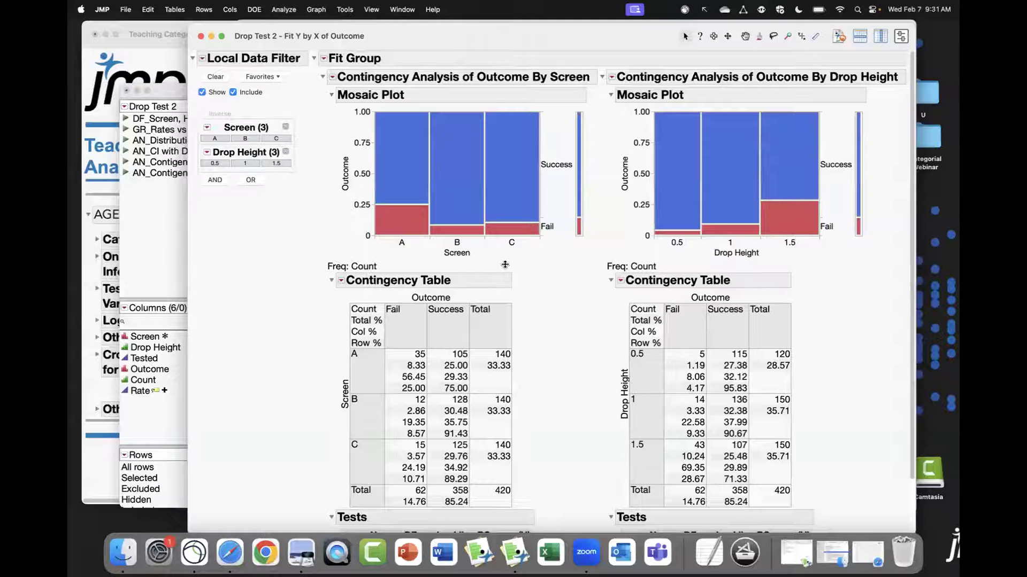
Filter the report to screens A, B and C one at a time to compare outcomes by drop height, and clear the filter
{"action": "left_click", "coordinate": [216, 139]}
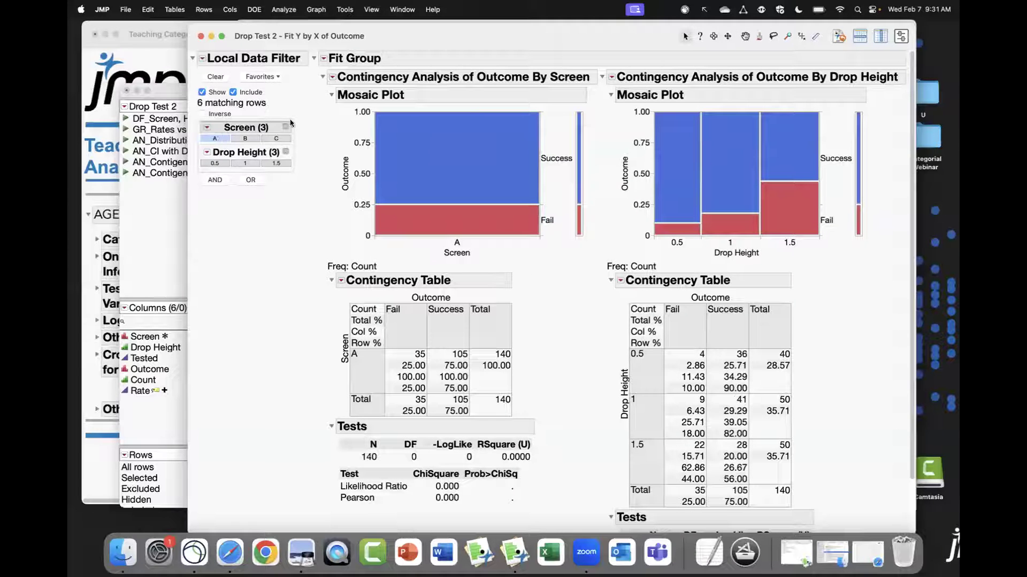
{"action": "left_click_drag", "start_coordinate": [513, 251], "coordinate": [597, 267]}
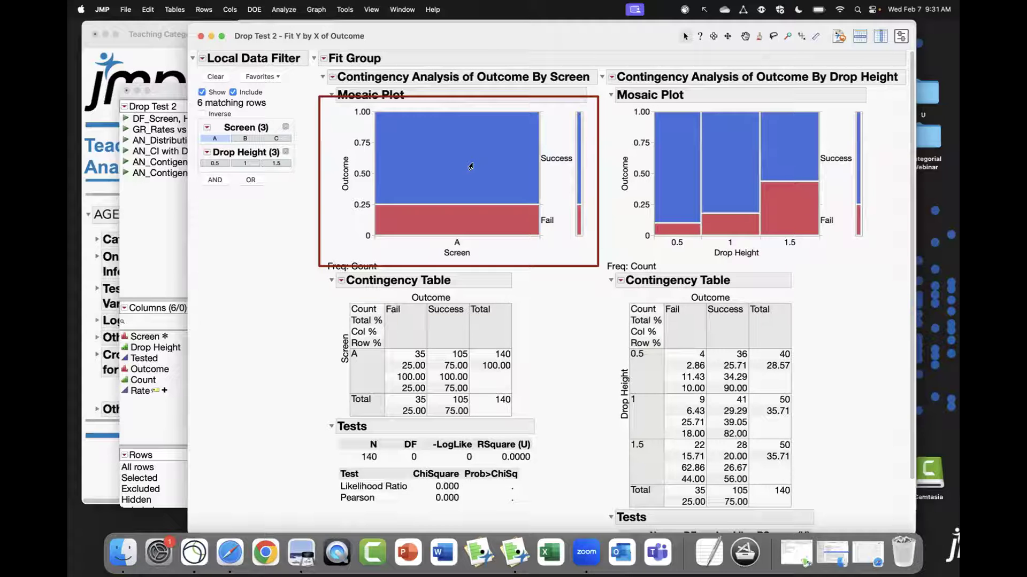
{"action": "mouse_move", "coordinate": [605, 82]}
{"action": "left_mouse_down"}
{"action": "mouse_move", "coordinate": [618, 109]}
{"action": "mouse_move", "coordinate": [869, 272]}
{"action": "mouse_move", "coordinate": [877, 523]}
{"action": "left_mouse_up"}
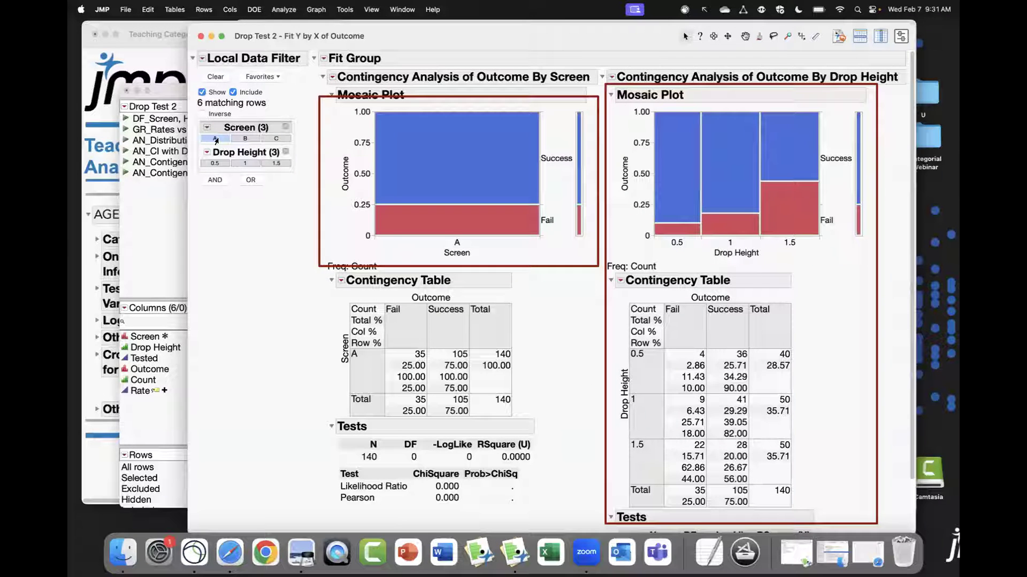
{"action": "left_click", "coordinate": [245, 139]}
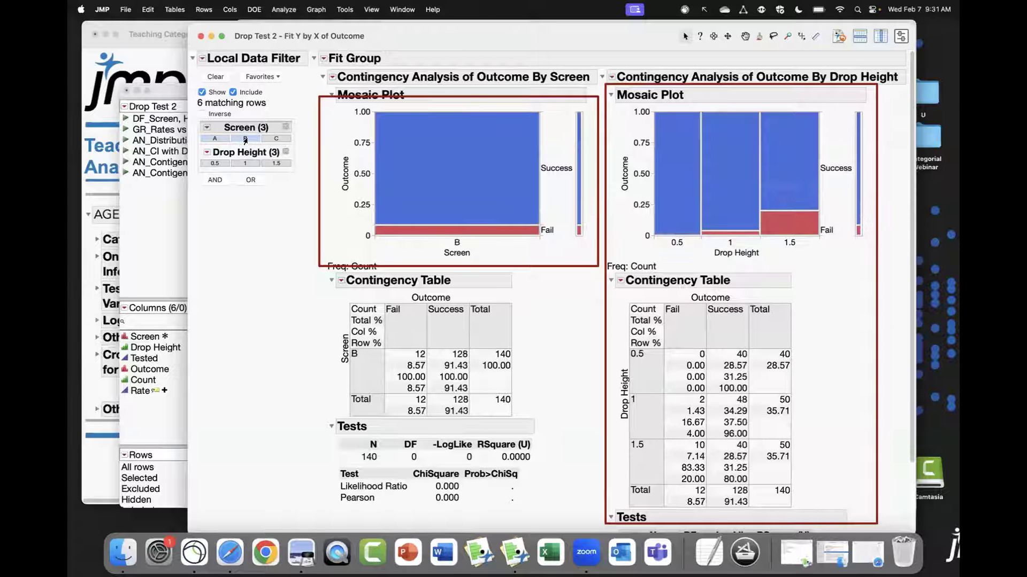
{"action": "left_click", "coordinate": [280, 139]}
{"action": "left_click", "coordinate": [245, 139]}
{"action": "left_click", "coordinate": [216, 139]}
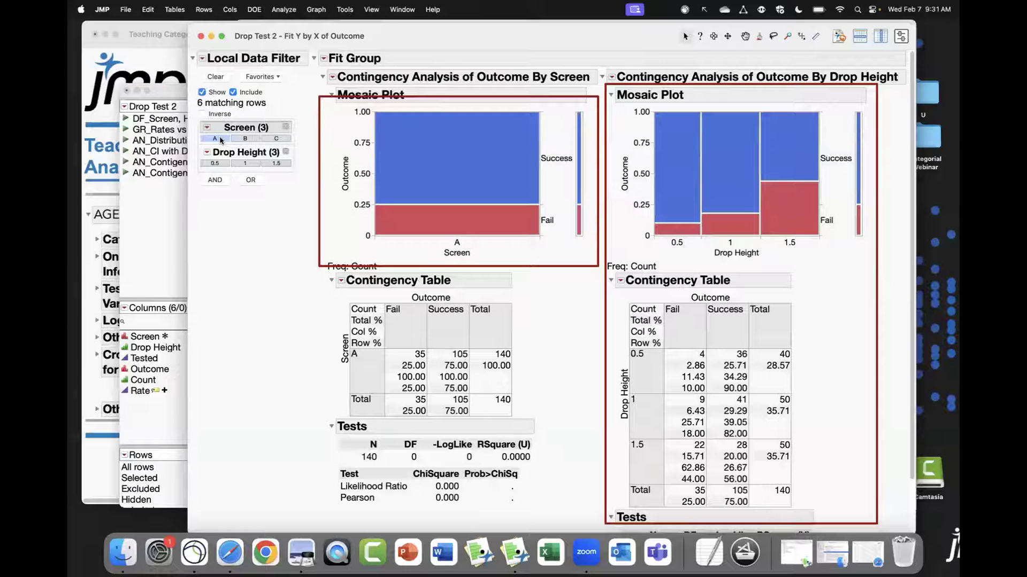
{"action": "left_click", "coordinate": [246, 139]}
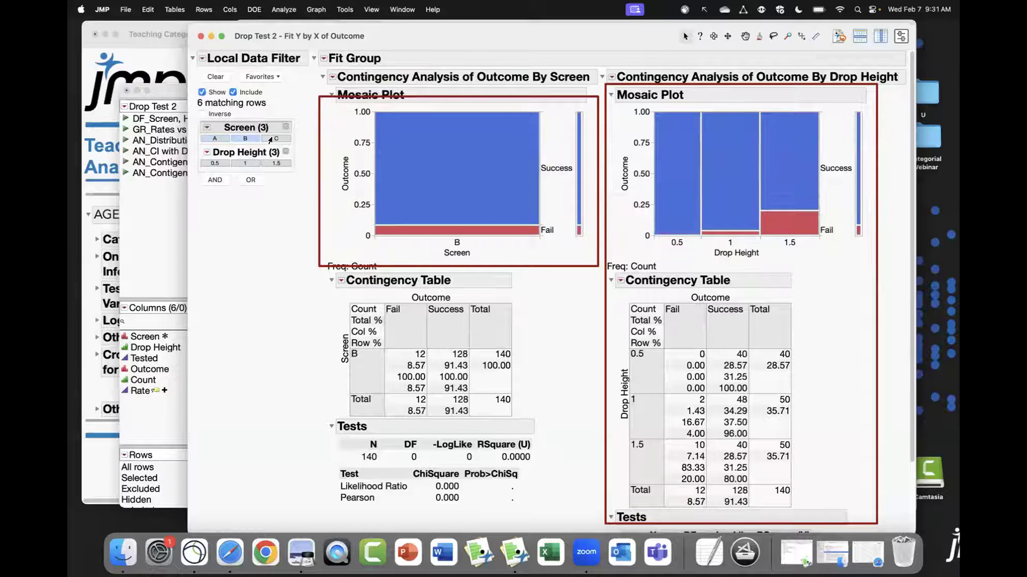
{"action": "left_click", "coordinate": [274, 139]}
{"action": "left_click", "coordinate": [215, 77]}
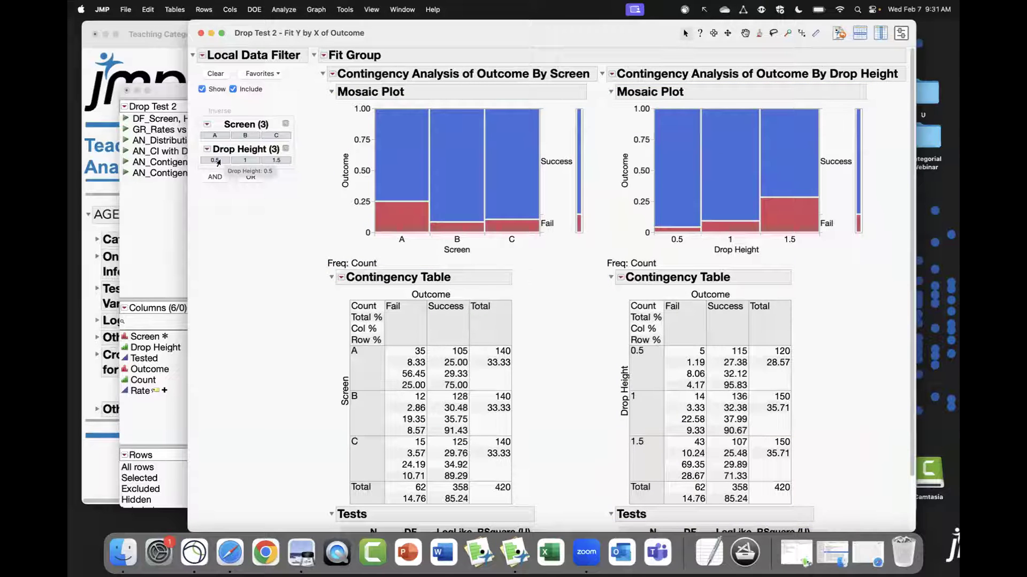
Filter the report to drop height 0.5, restrict it to screens B and C, and switch the height to 1 and 1.5
{"action": "left_click", "coordinate": [218, 161]}
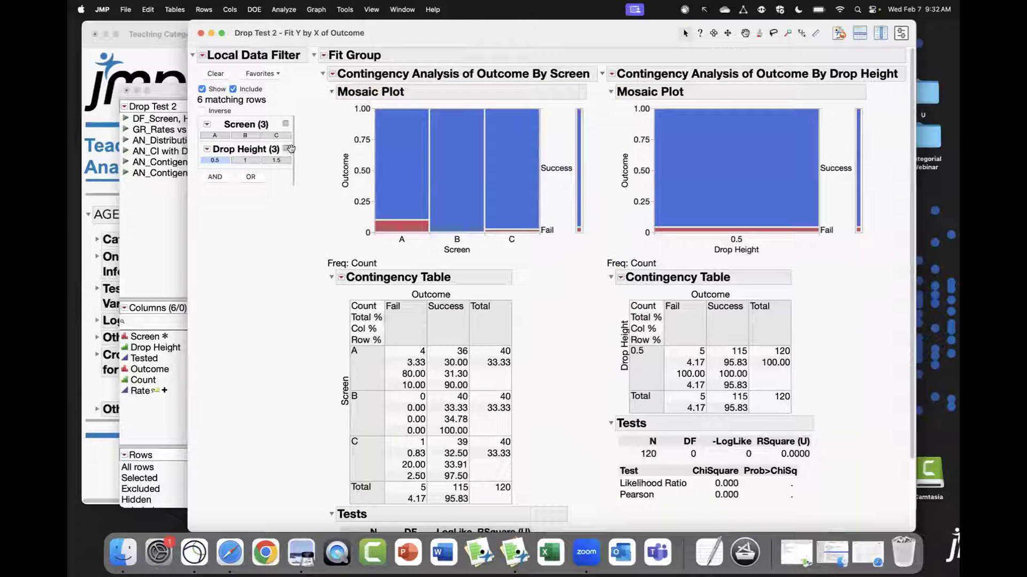
{"action": "left_click", "coordinate": [246, 136]}
{"action": "left_click", "coordinate": [275, 136], "text": "super"}
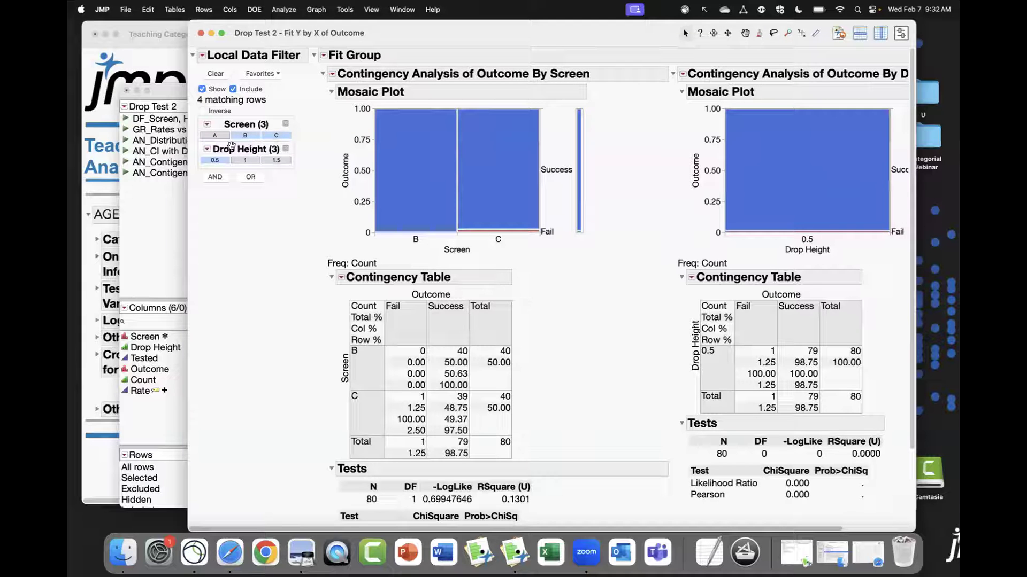
{"action": "left_click", "coordinate": [243, 161]}
{"action": "left_click", "coordinate": [274, 160]}
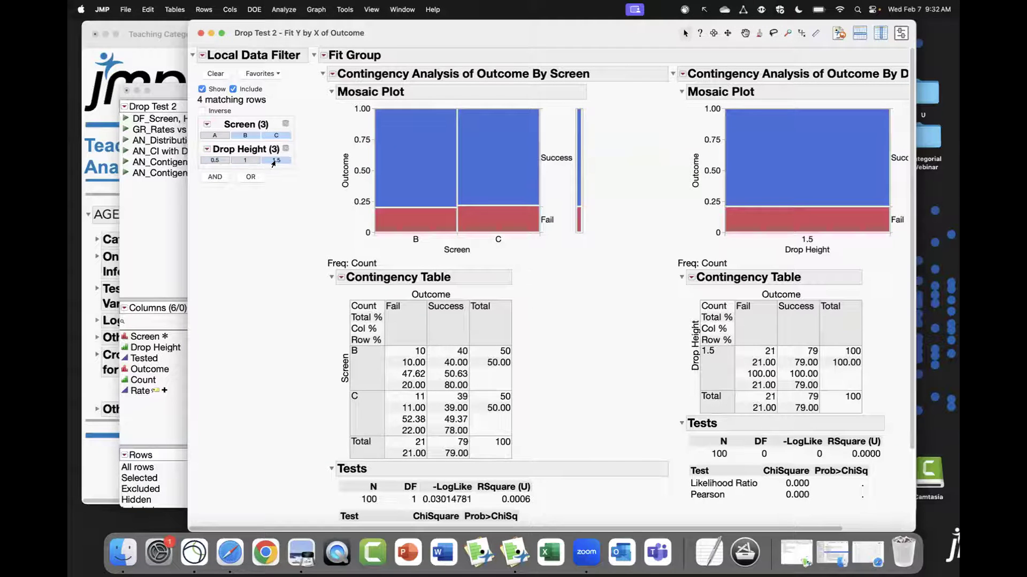
Include screens A, B and C in the filter, view drop heights 0.5 and 1, and clear the filter
{"action": "left_click", "coordinate": [216, 137]}
{"action": "left_click", "coordinate": [275, 136], "text": "shift"}
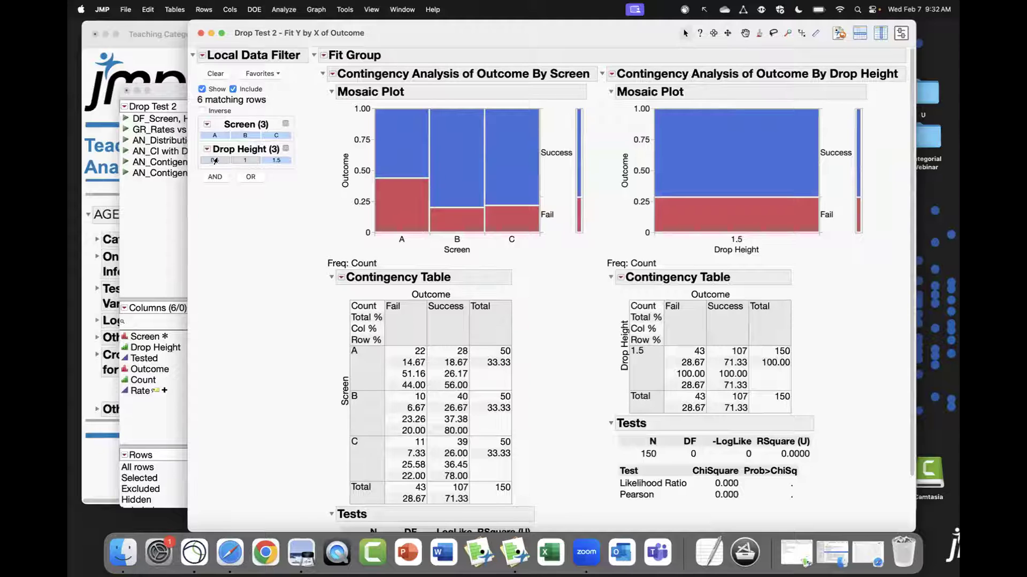
{"action": "left_click", "coordinate": [215, 160]}
{"action": "left_click", "coordinate": [255, 161]}
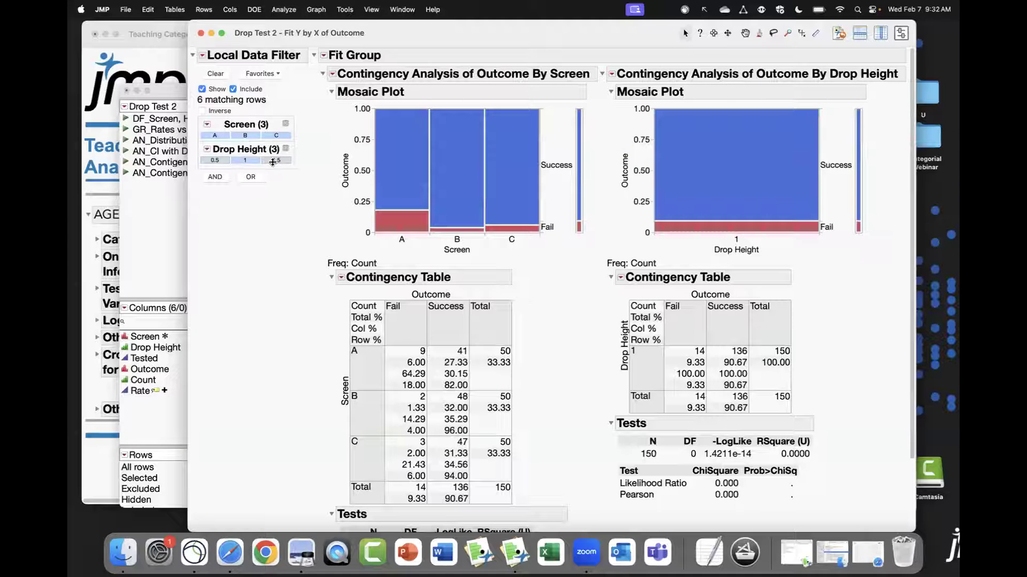
{"action": "left_click", "coordinate": [216, 74]}
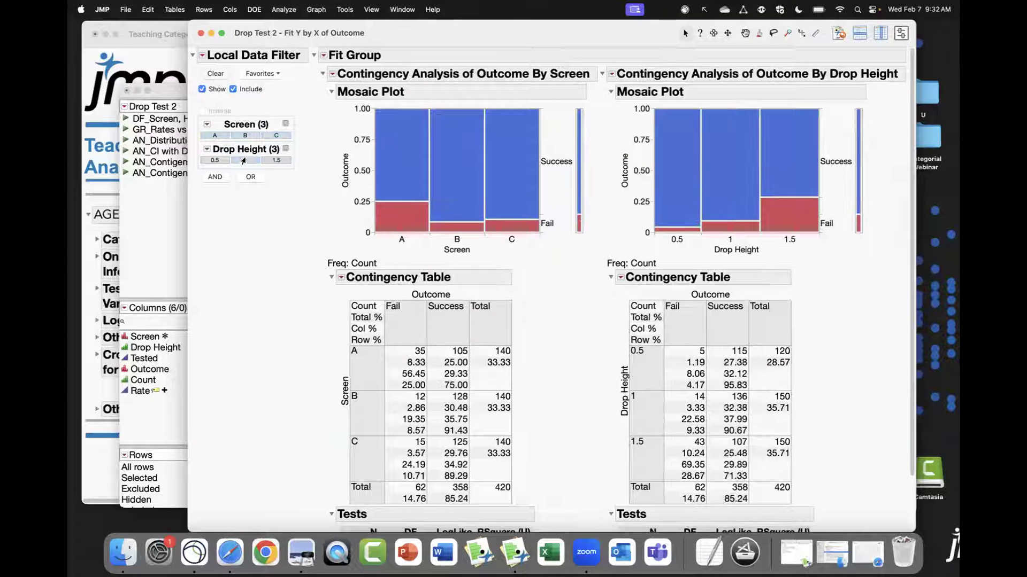
Filter to drop heights 1 and 1.5 and compare the results for screens A, B and C individually
{"action": "left_click", "coordinate": [252, 160]}
{"action": "left_click", "coordinate": [279, 161], "text": "super"}
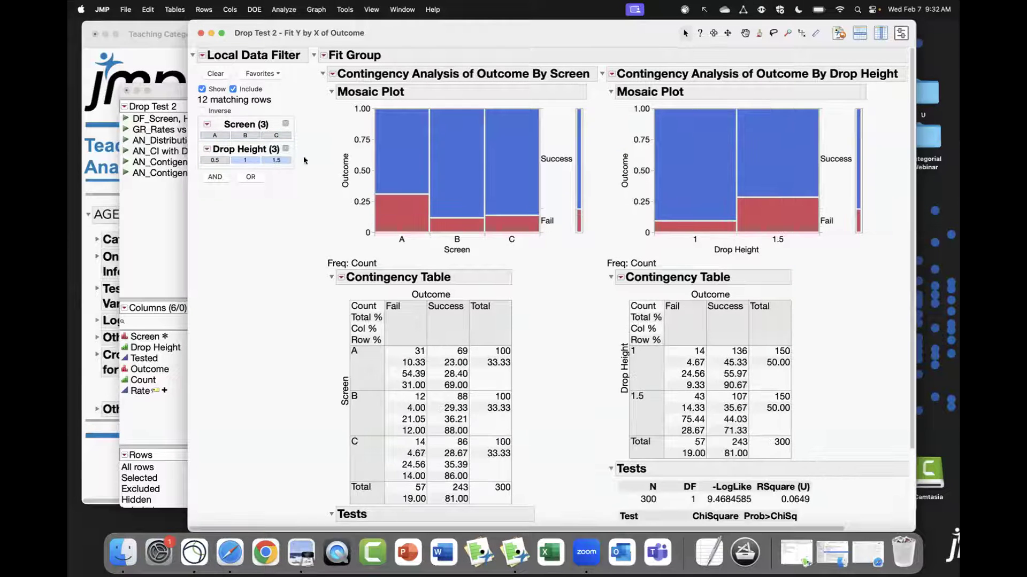
{"action": "left_click", "coordinate": [222, 136]}
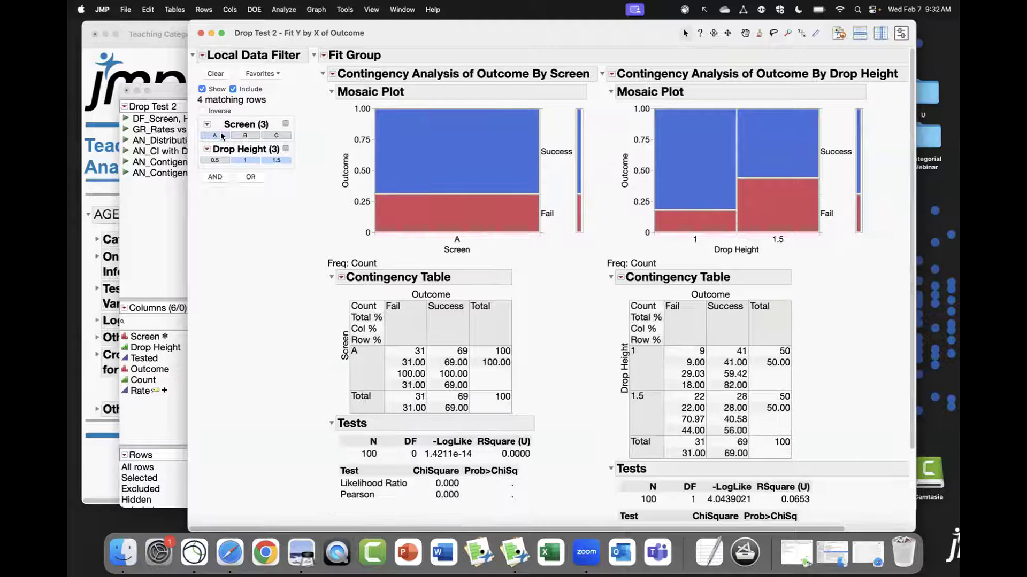
{"action": "left_click", "coordinate": [246, 137]}
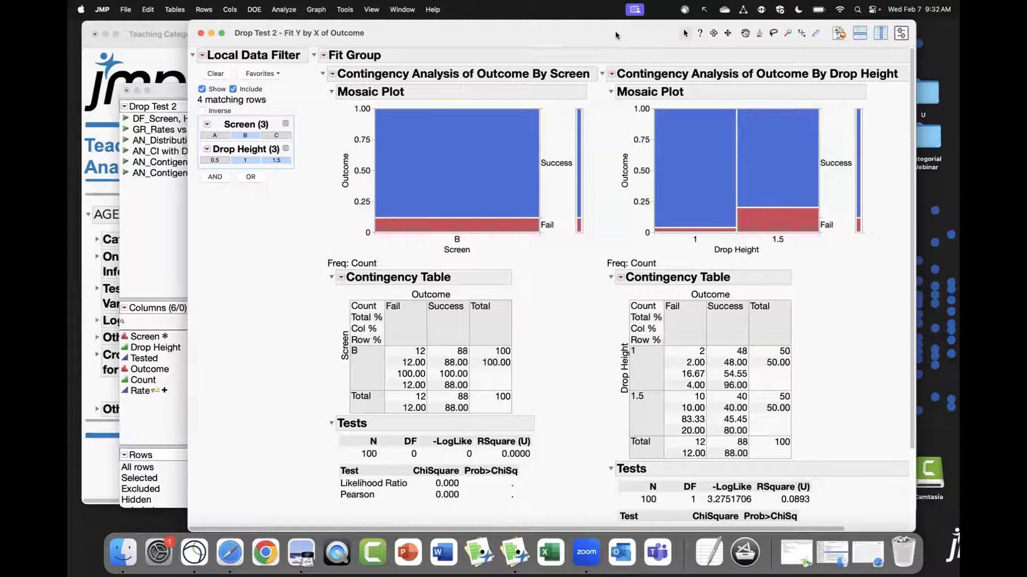
{"action": "left_click_drag", "start_coordinate": [643, 23], "coordinate": [611, 121]}
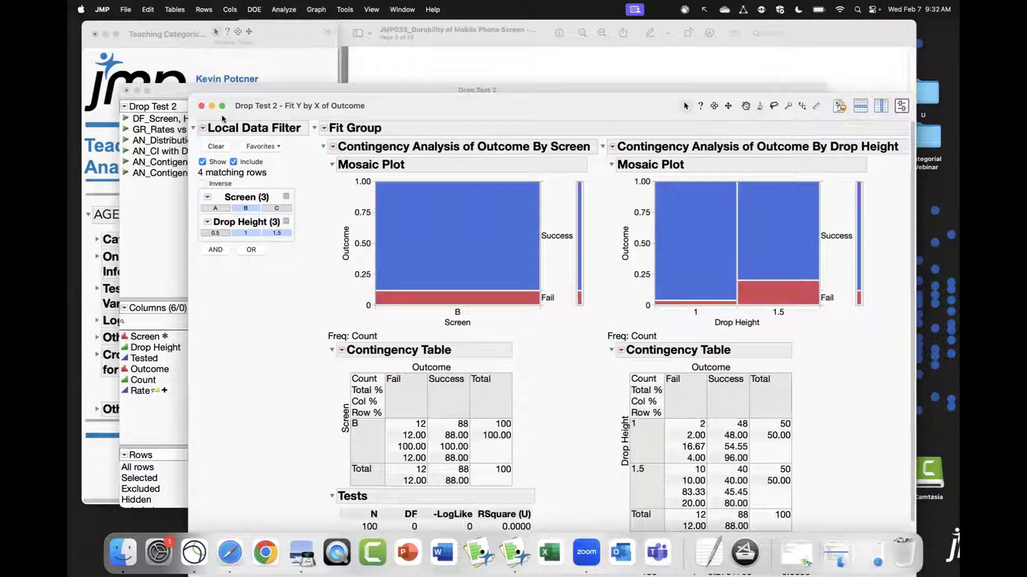
{"action": "left_click_drag", "start_coordinate": [410, 114], "coordinate": [409, 76]}
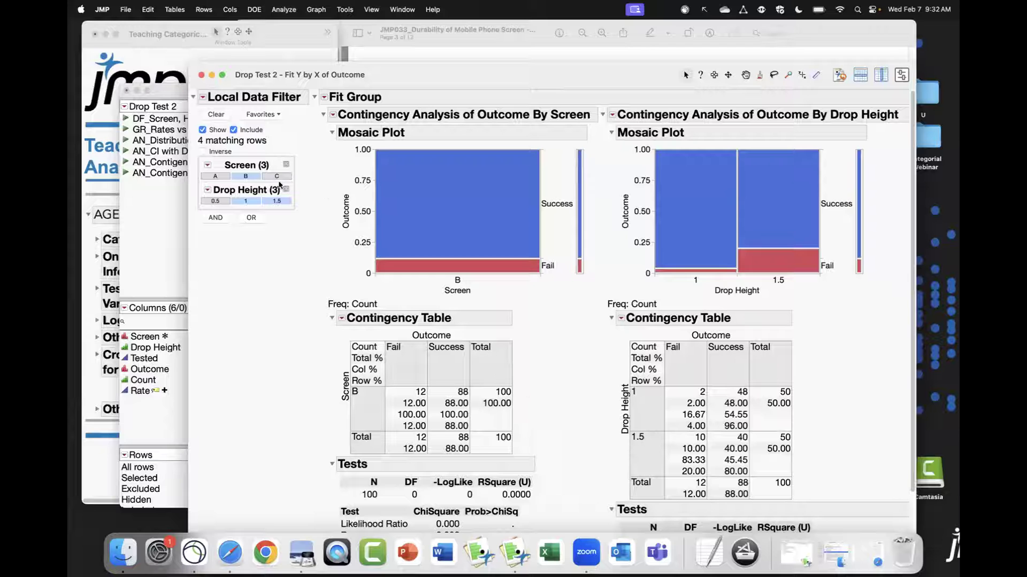
{"action": "left_click", "coordinate": [228, 178]}
{"action": "left_click", "coordinate": [244, 178]}
{"action": "left_click", "coordinate": [274, 179]}
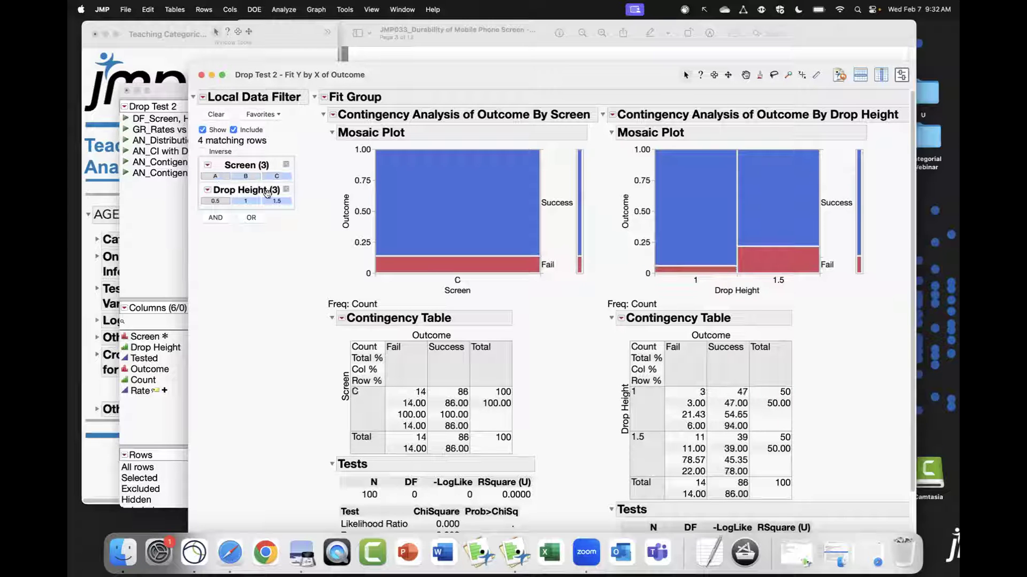
Examine single screen and height combinations: screen C at 0.5, screen A at 0.5, 1 and 1.5, and screen C at 1.5
{"action": "left_click", "coordinate": [269, 201]}
{"action": "left_click", "coordinate": [215, 202]}
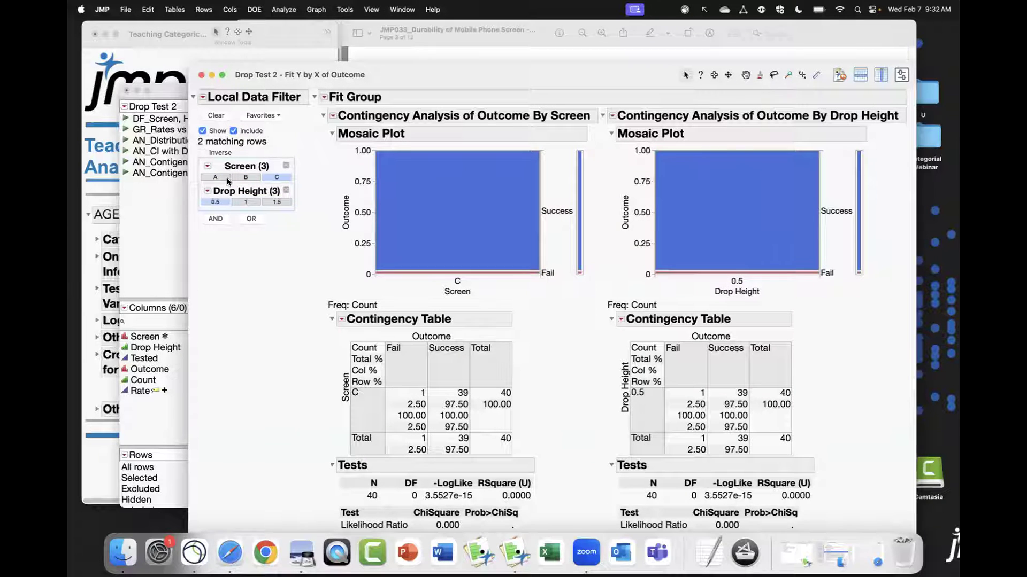
{"action": "left_click", "coordinate": [224, 166]}
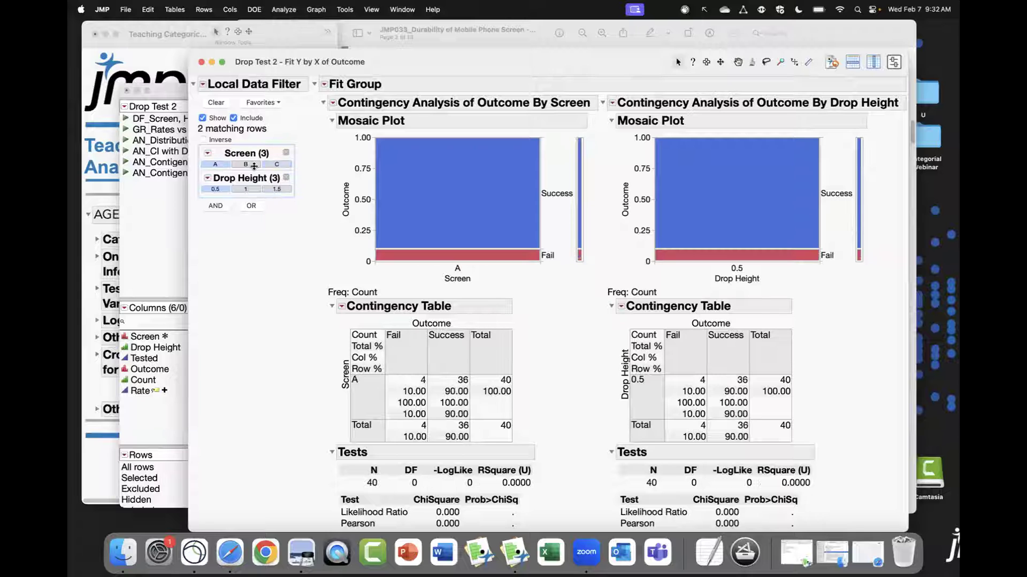
{"action": "left_click", "coordinate": [244, 190]}
{"action": "left_click", "coordinate": [275, 190]}
{"action": "left_click", "coordinate": [278, 164]}
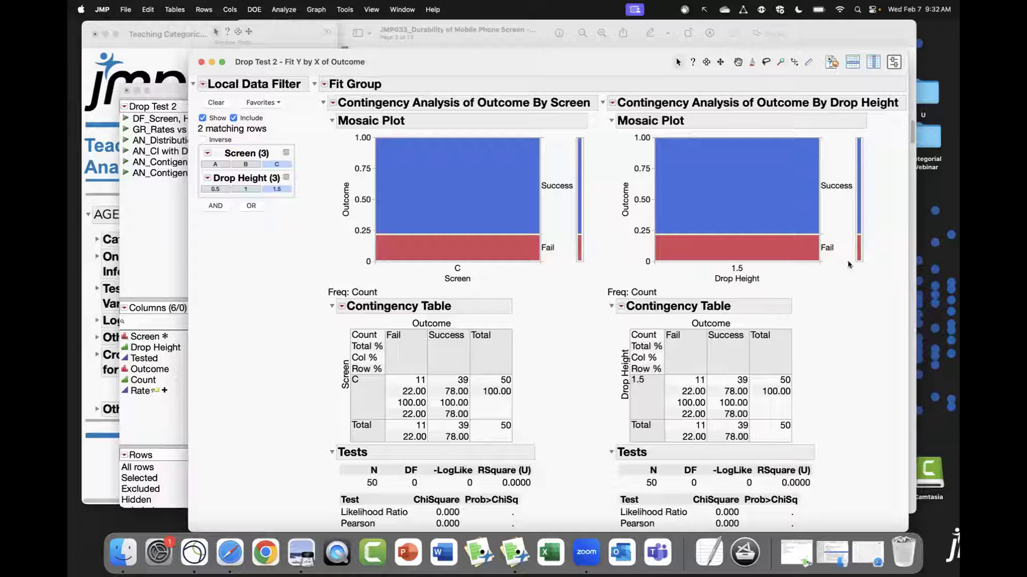
{"action": "left_click_drag", "start_coordinate": [652, 62], "coordinate": [655, 91]}
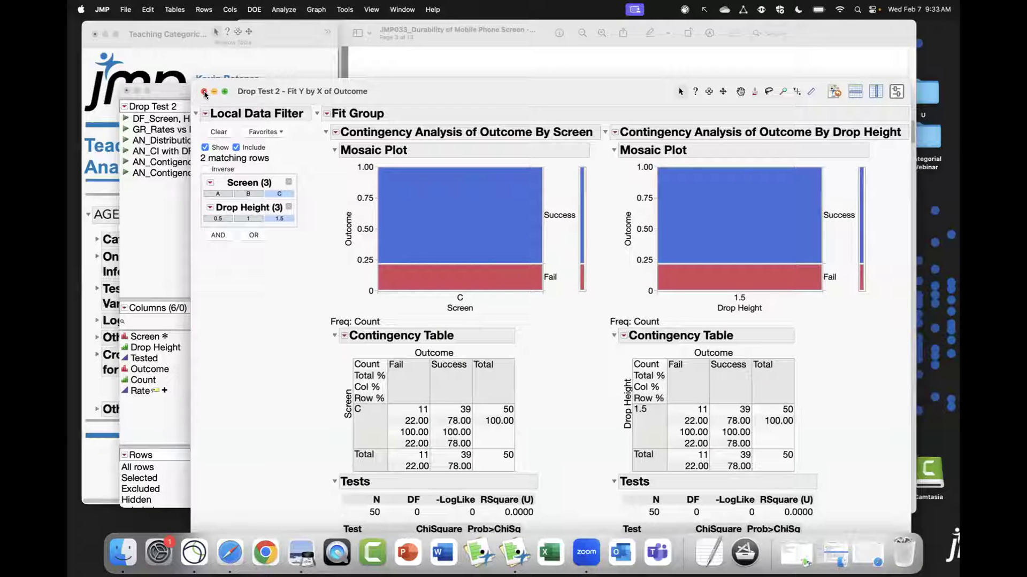
{"action": "left_click_drag", "start_coordinate": [604, 84], "coordinate": [600, 57]}
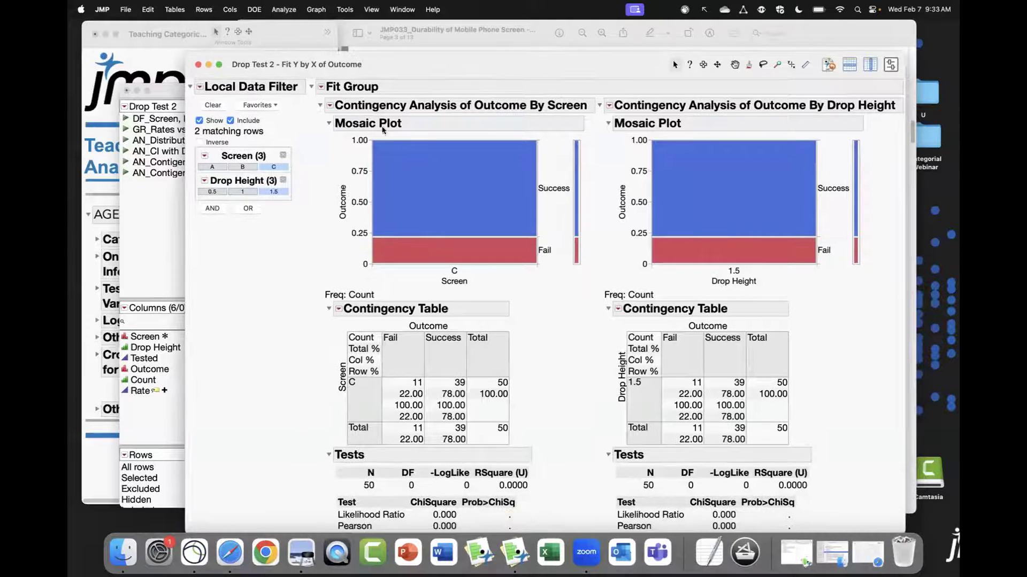
{"action": "left_click", "coordinate": [330, 105]}
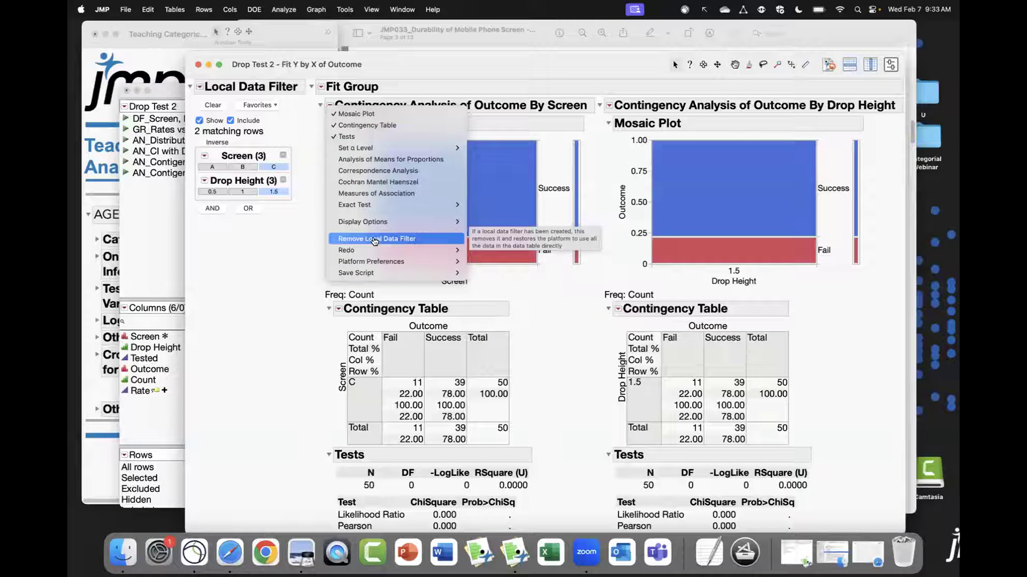
{"action": "left_click", "coordinate": [277, 236]}
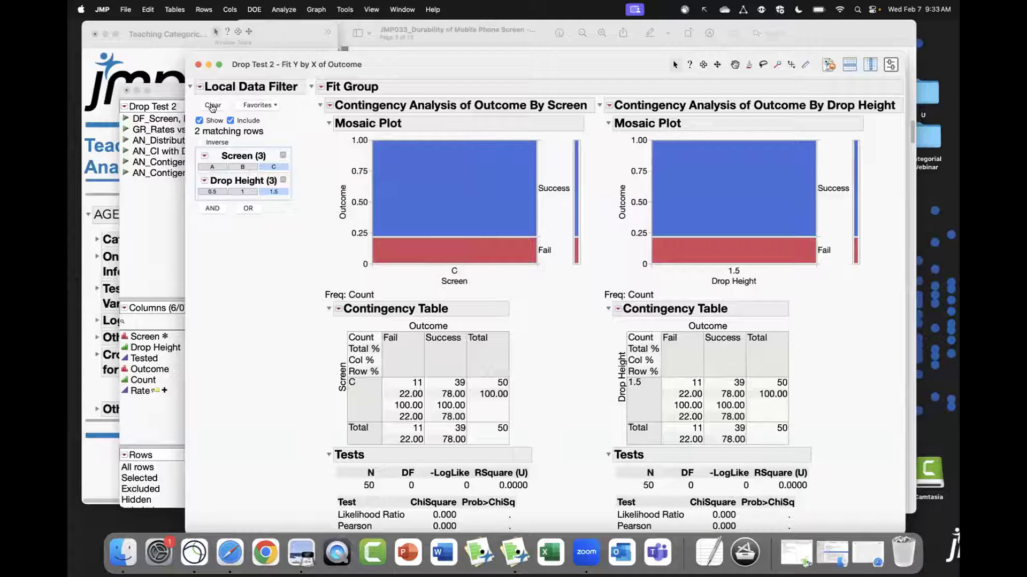
Clear the report's local data filter, then filter it to screens B and C at drop height 1.5
{"action": "left_click", "coordinate": [213, 107]}
{"action": "left_click", "coordinate": [242, 135]}
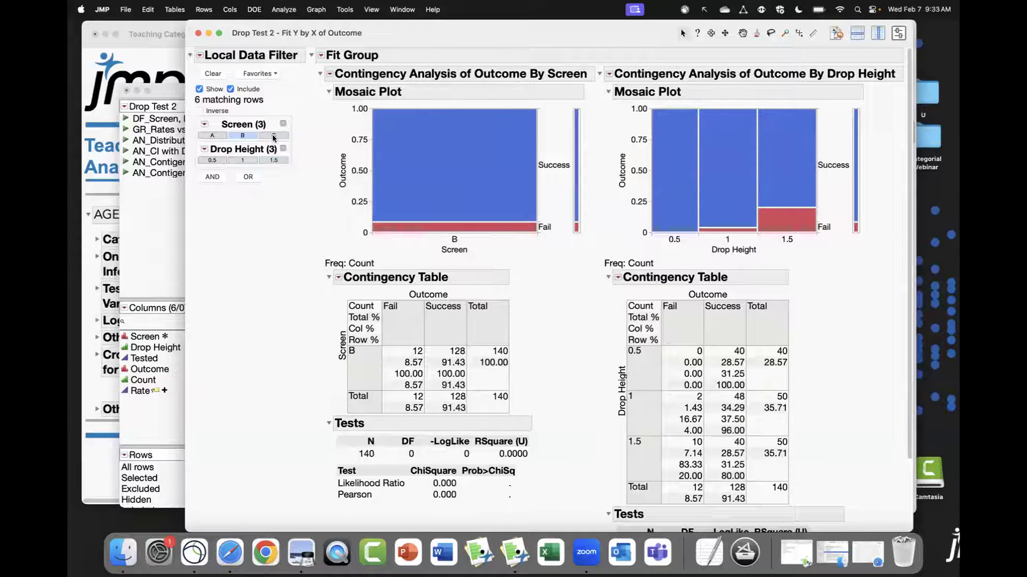
{"action": "left_click", "coordinate": [274, 137], "text": "super"}
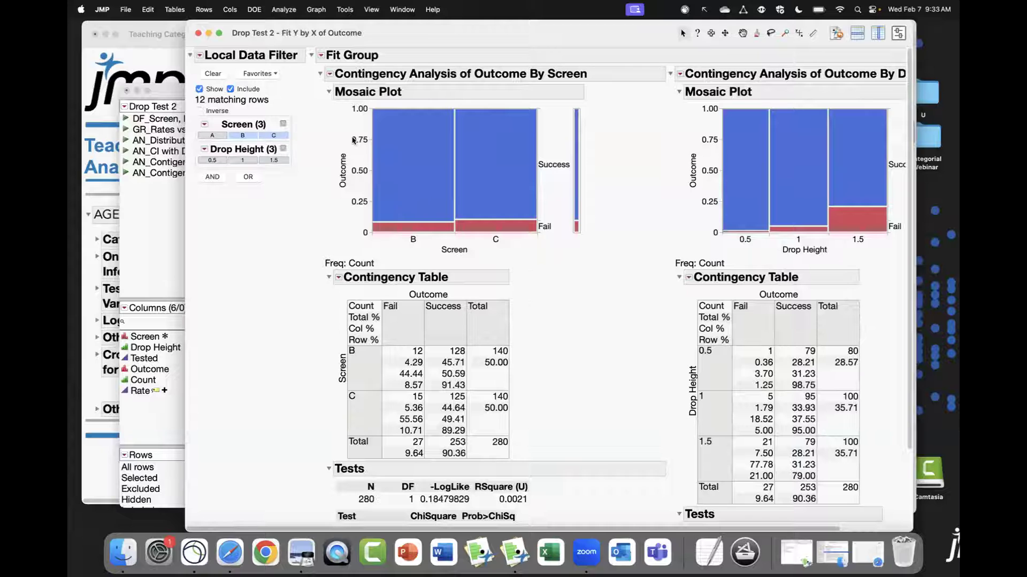
{"action": "left_click", "coordinate": [273, 160]}
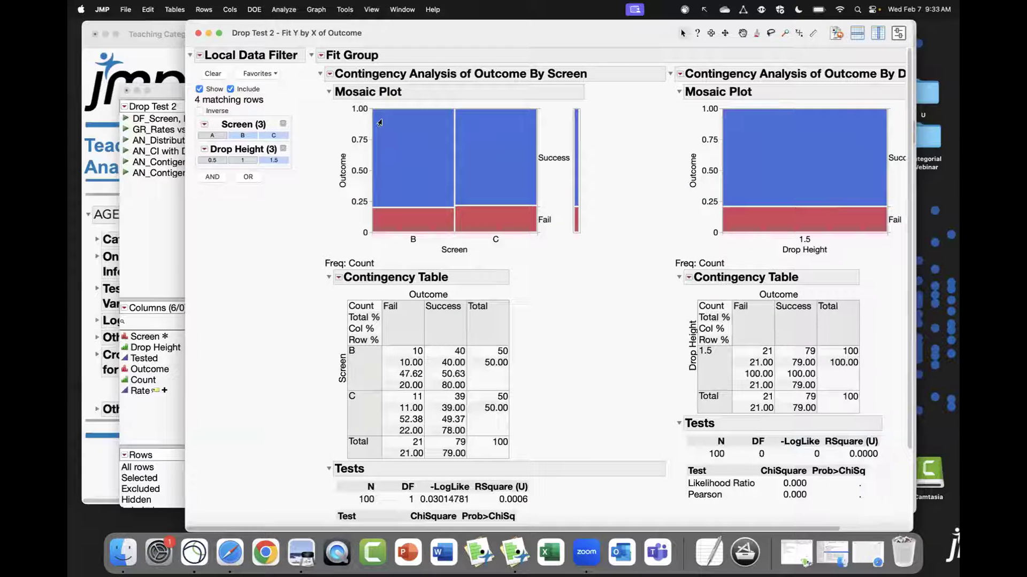
Examine the mosaic plot comparing screens B and C and the analysis options available for Outcome by Screen
{"action": "mouse_move", "coordinate": [319, 90]}
{"action": "left_mouse_down"}
{"action": "mouse_move", "coordinate": [550, 263]}
{"action": "mouse_move", "coordinate": [603, 287]}
{"action": "left_mouse_up"}
{"action": "left_click_drag", "start_coordinate": [524, 39], "coordinate": [526, 79]}
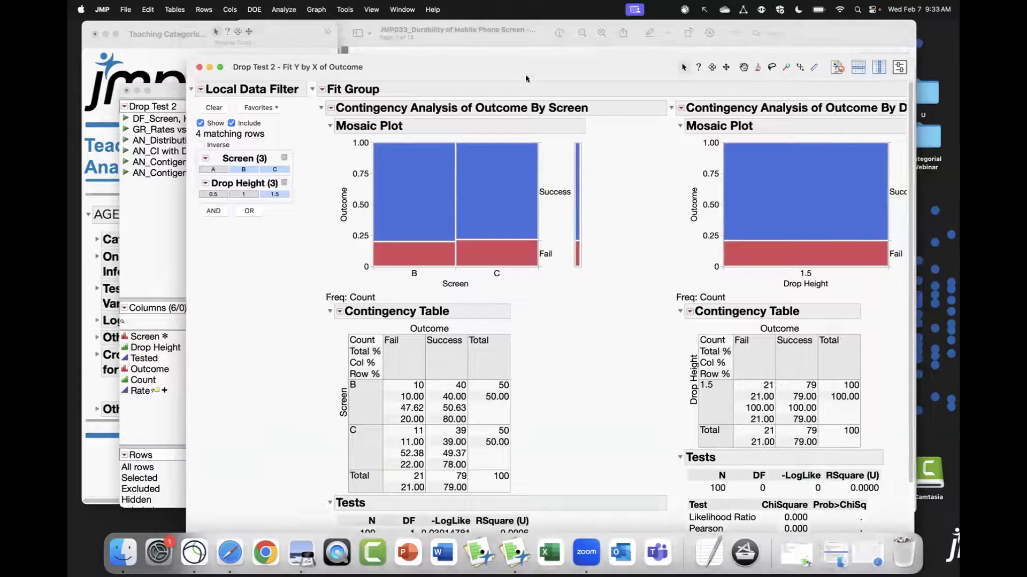
{"action": "left_click", "coordinate": [332, 115]}
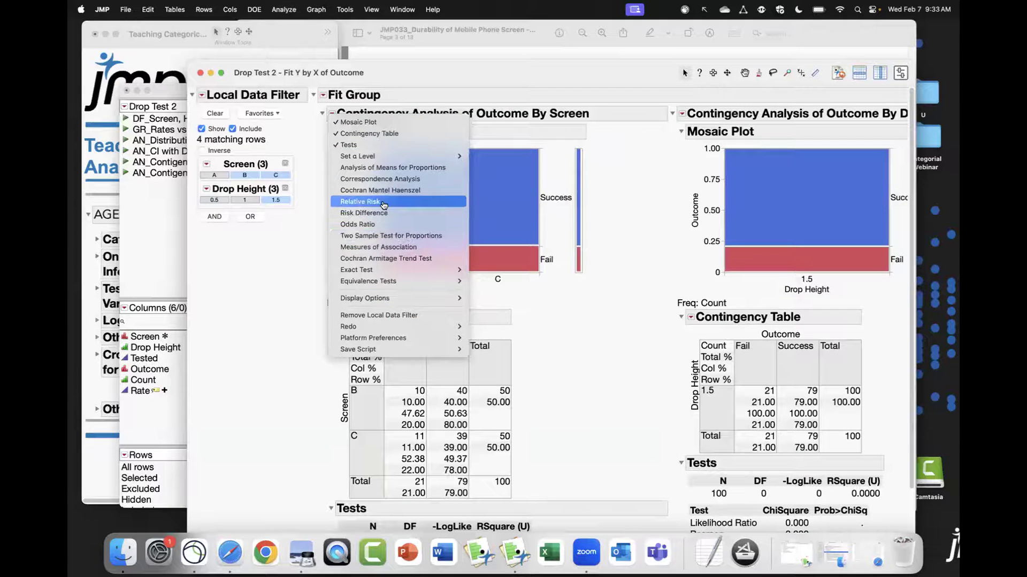
{"action": "mouse_move", "coordinate": [425, 155]}
{"action": "left_click", "coordinate": [238, 329]}
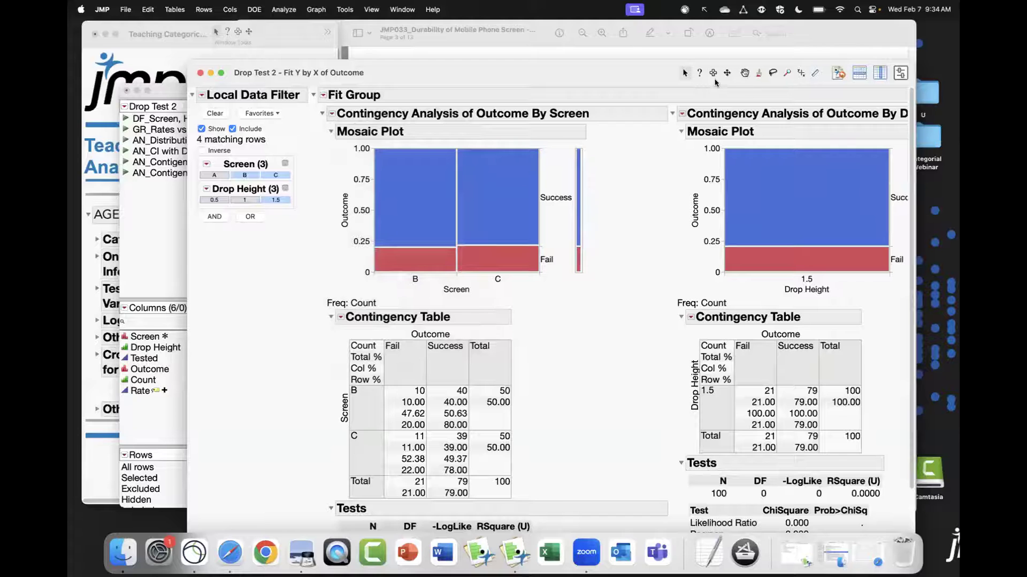
Close the Fit Y by X report of Outcome and the Drop Test 2 data table
{"action": "left_click_drag", "start_coordinate": [672, 69], "coordinate": [681, 122]}
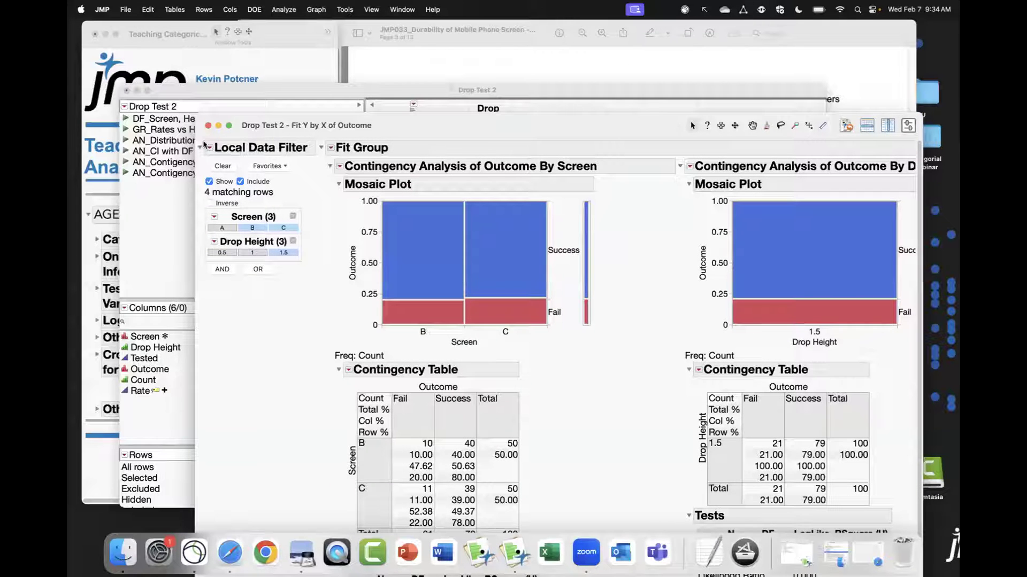
{"action": "left_click", "coordinate": [209, 126]}
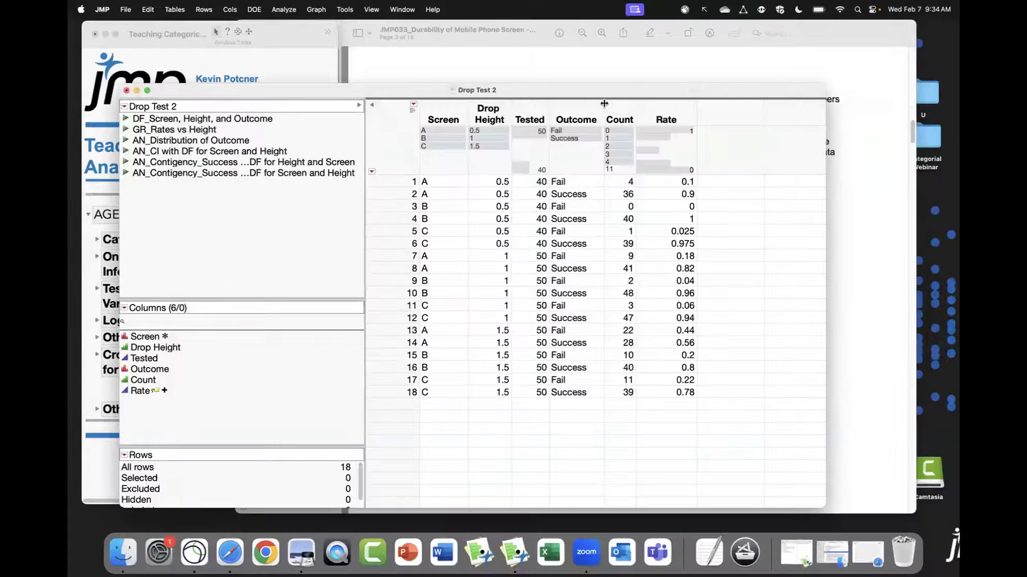
{"action": "left_click_drag", "start_coordinate": [606, 94], "coordinate": [615, 102]}
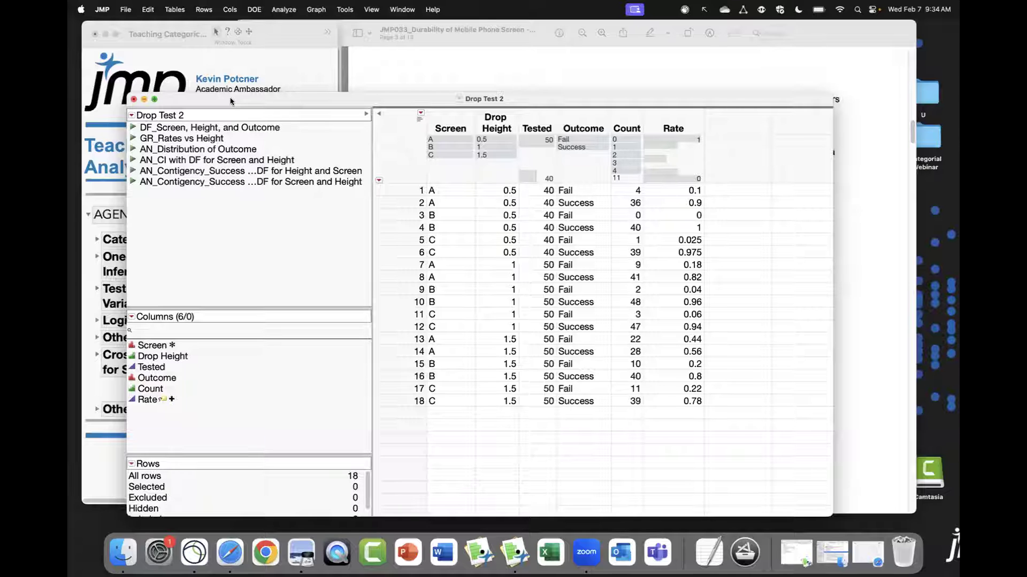
{"action": "mouse_move", "coordinate": [231, 102]}
{"action": "left_mouse_down"}
{"action": "mouse_move", "coordinate": [225, 87]}
{"action": "mouse_move", "coordinate": [231, 94]}
{"action": "left_mouse_up"}
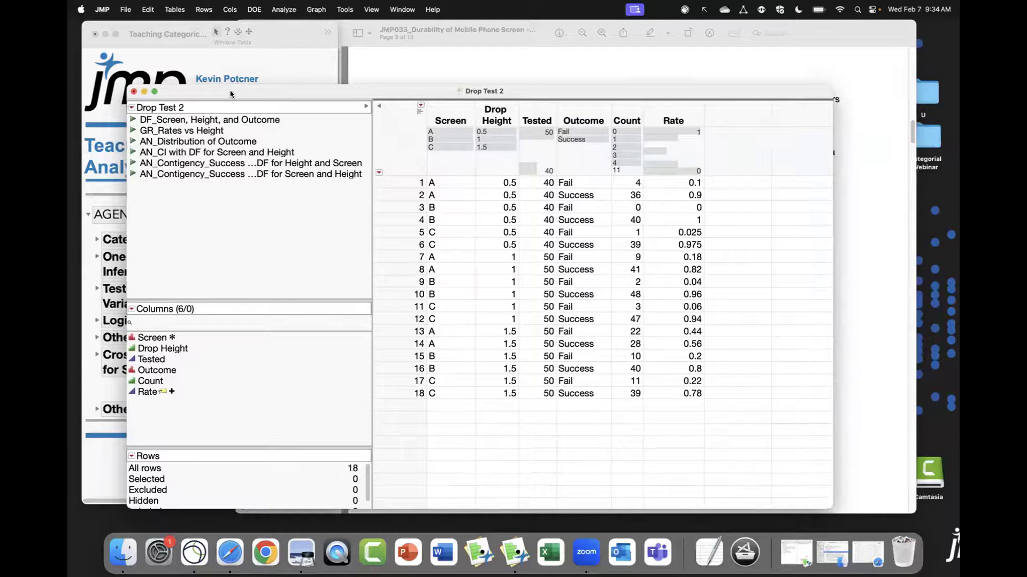
{"action": "left_click", "coordinate": [134, 93]}
{"action": "left_click", "coordinate": [514, 344]}
Switch to the JMP033 case study PDF in Preview and read its task and data descriptions
{"action": "scroll", "coordinate": [778, 199], "scroll_direction": "up", "scroll_amount": 1}
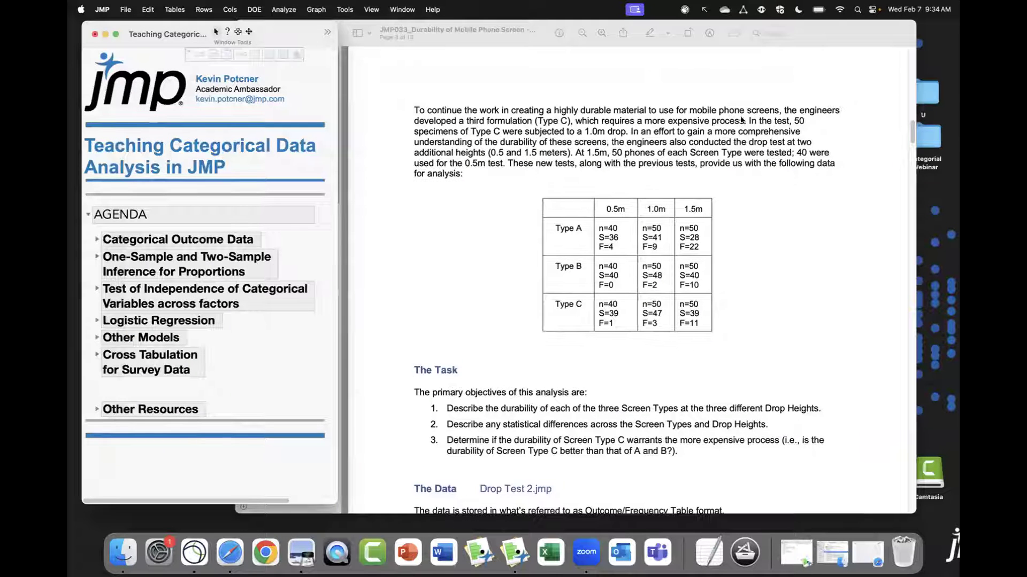
{"action": "left_click", "coordinate": [837, 49]}
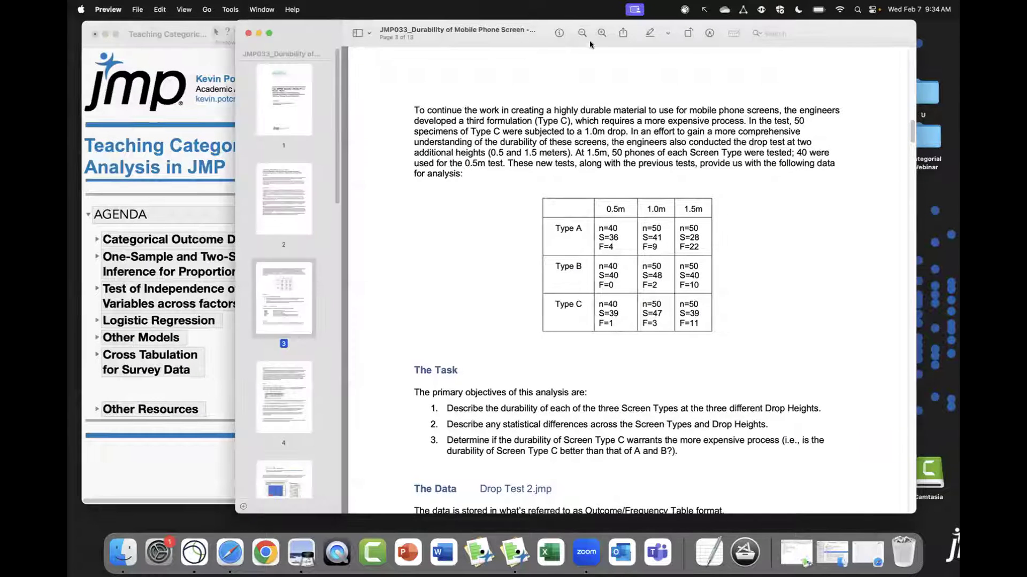
{"action": "scroll", "coordinate": [912, 142], "scroll_direction": "down", "scroll_amount": 1}
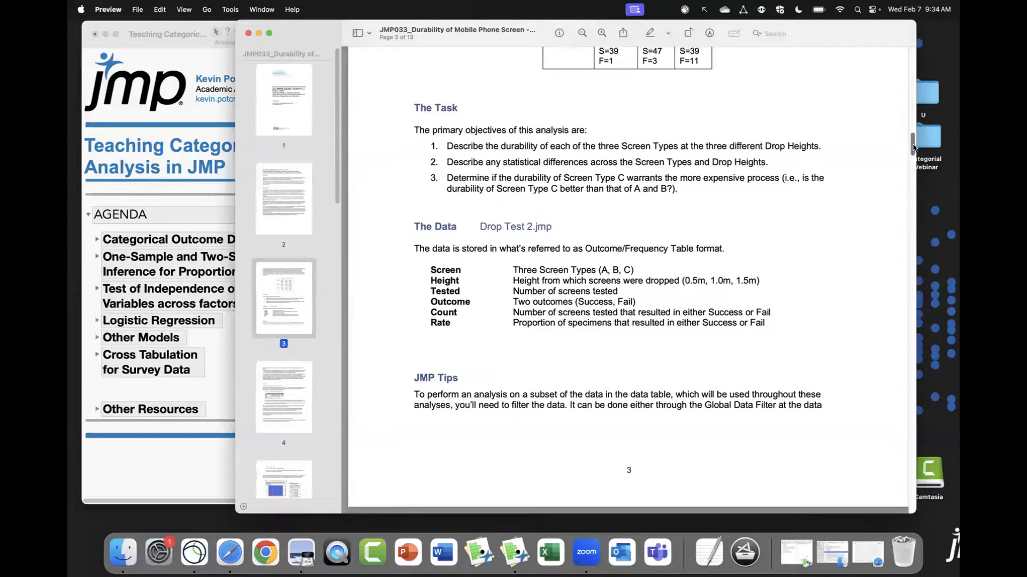
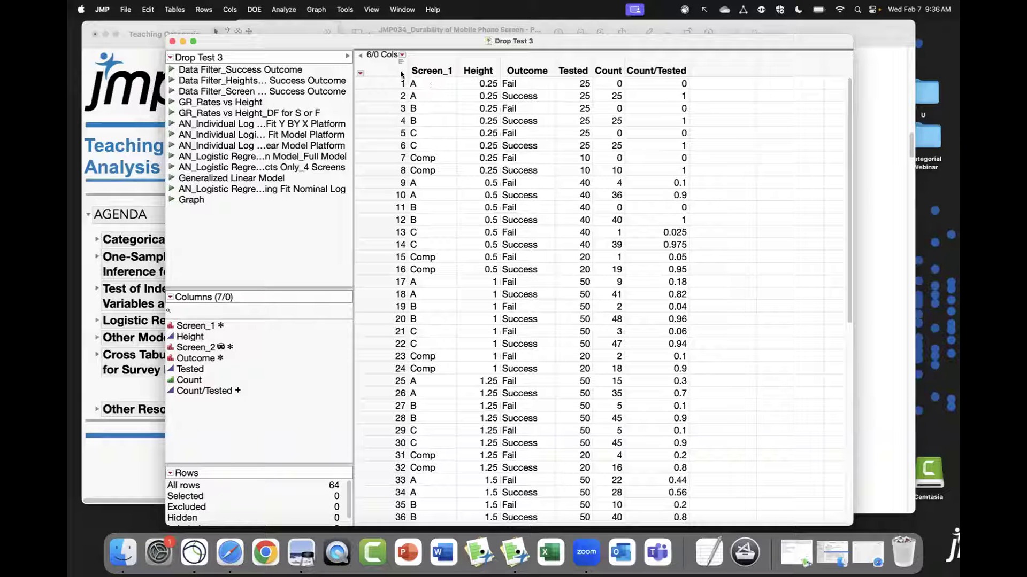
Examine the first rows of the Drop Test 3 table, focusing on the Tested and Count/Tested columns
{"action": "mouse_move", "coordinate": [399, 75]}
{"action": "left_mouse_down"}
{"action": "mouse_move", "coordinate": [459, 156]}
{"action": "mouse_move", "coordinate": [458, 173]}
{"action": "mouse_move", "coordinate": [503, 180]}
{"action": "mouse_move", "coordinate": [507, 429]}
{"action": "mouse_move", "coordinate": [530, 243]}
{"action": "mouse_move", "coordinate": [528, 107]}
{"action": "mouse_move", "coordinate": [691, 106]}
{"action": "left_mouse_up"}
{"action": "mouse_move", "coordinate": [554, 53]}
{"action": "left_mouse_down"}
{"action": "mouse_move", "coordinate": [588, 195]}
{"action": "mouse_move", "coordinate": [616, 208]}
{"action": "mouse_move", "coordinate": [592, 201]}
{"action": "left_mouse_up"}
{"action": "left_click_drag", "start_coordinate": [623, 54], "coordinate": [696, 199]}
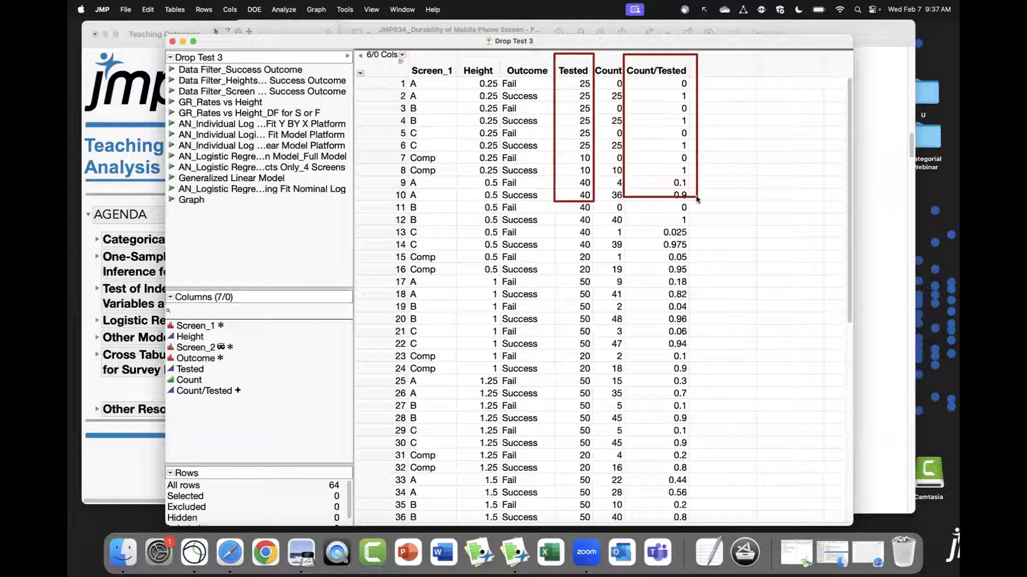
{"action": "key", "text": "Escape"}
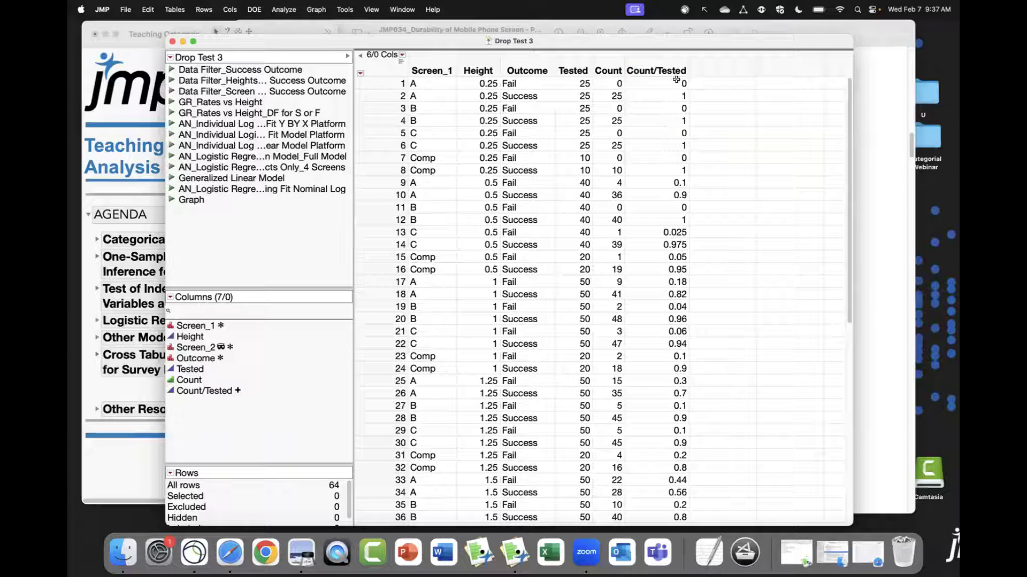
Start a Graph Builder graph from the Drop Test 3 table with Count/Tested on the Y axis
{"action": "left_click", "coordinate": [312, 8]}
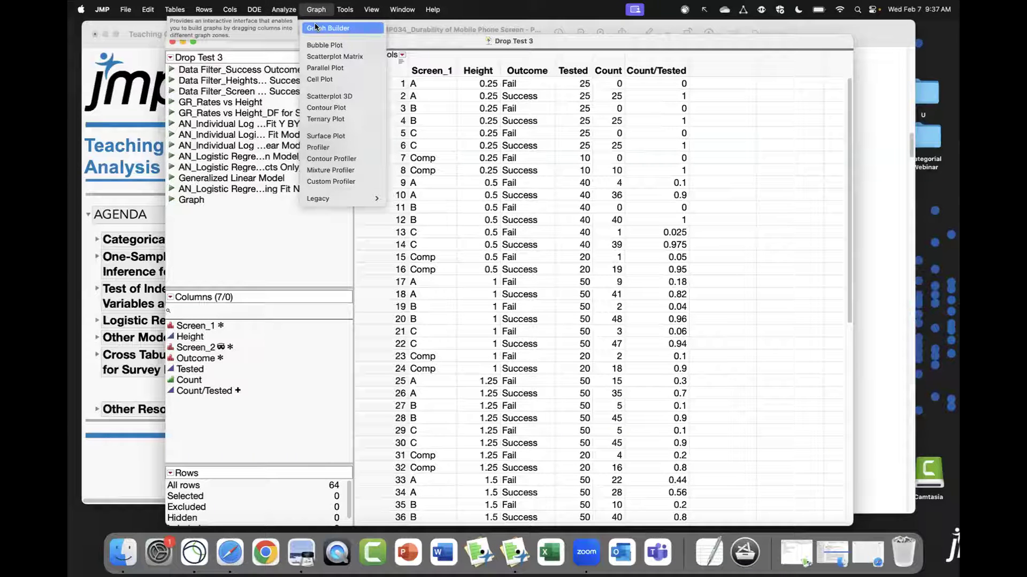
{"action": "left_click", "coordinate": [315, 27]}
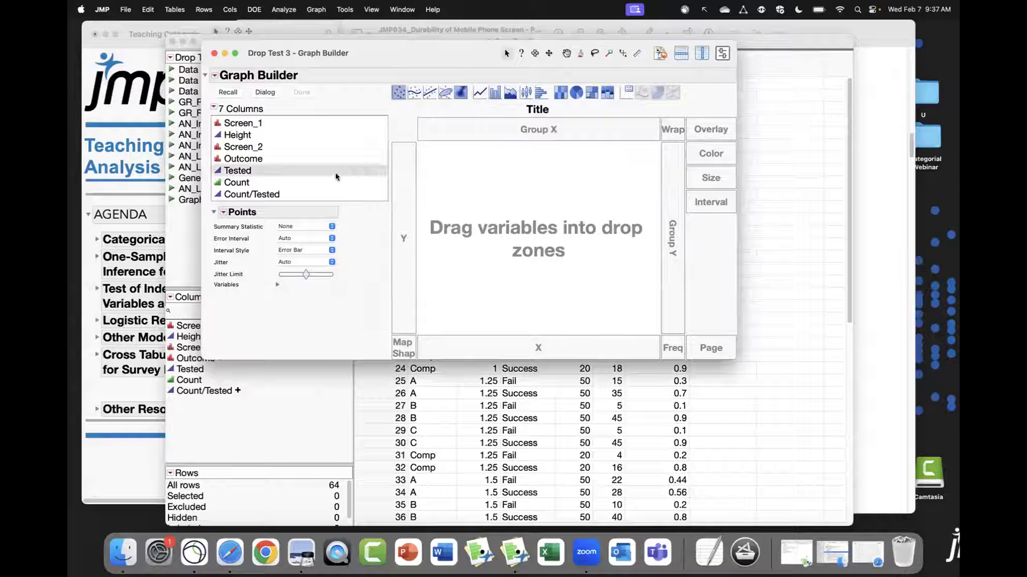
{"action": "left_click", "coordinate": [289, 194]}
{"action": "left_click_drag", "start_coordinate": [289, 194], "coordinate": [400, 201]}
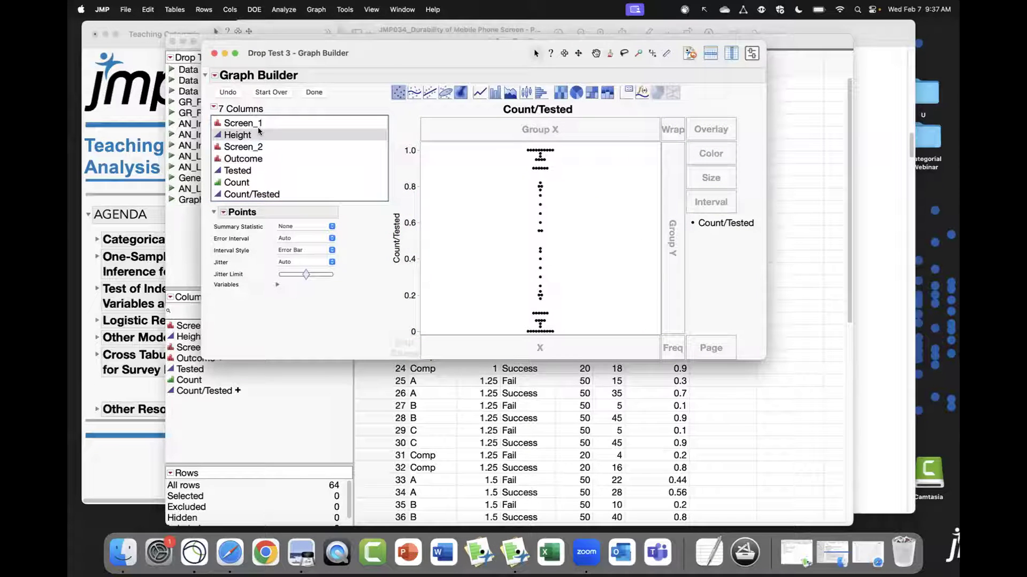
{"action": "left_click", "coordinate": [241, 136]}
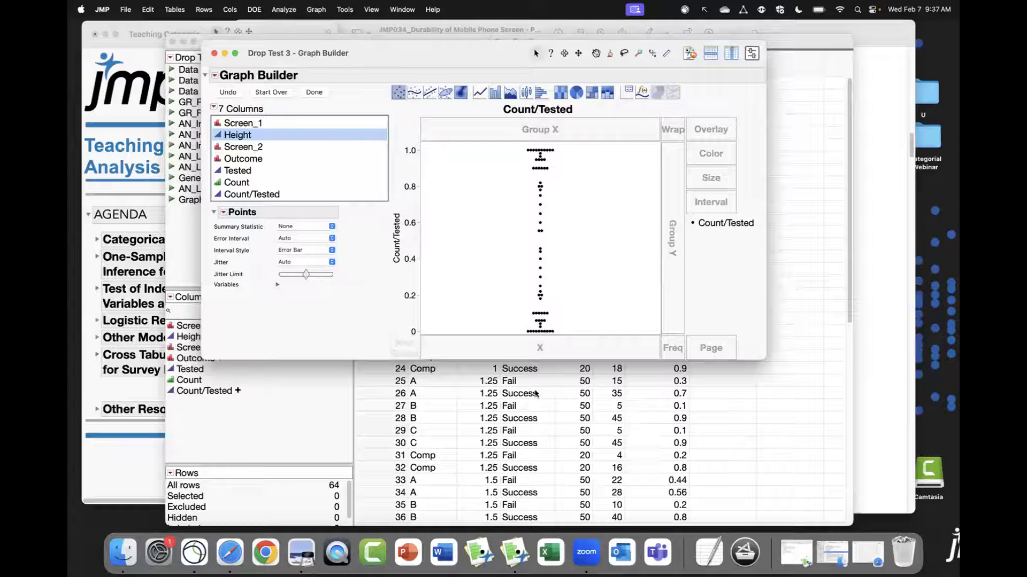
Switch to the JMP034 case study PDF in Preview and compare the drop heights in its two test tables
{"action": "left_click", "coordinate": [301, 553]}
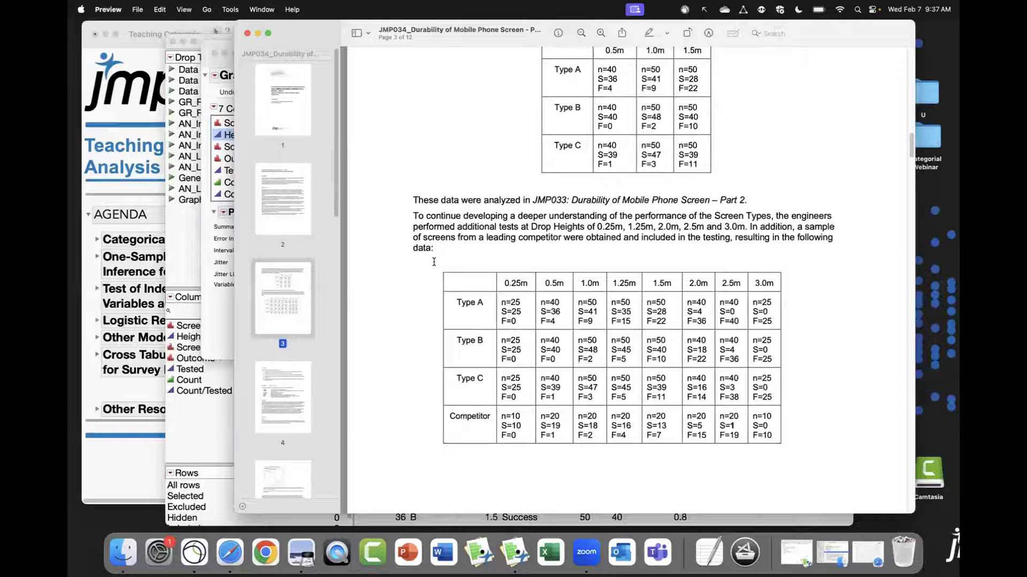
{"action": "mouse_move", "coordinate": [434, 261]}
{"action": "left_mouse_down"}
{"action": "mouse_move", "coordinate": [562, 300]}
{"action": "mouse_move", "coordinate": [801, 302]}
{"action": "left_mouse_up"}
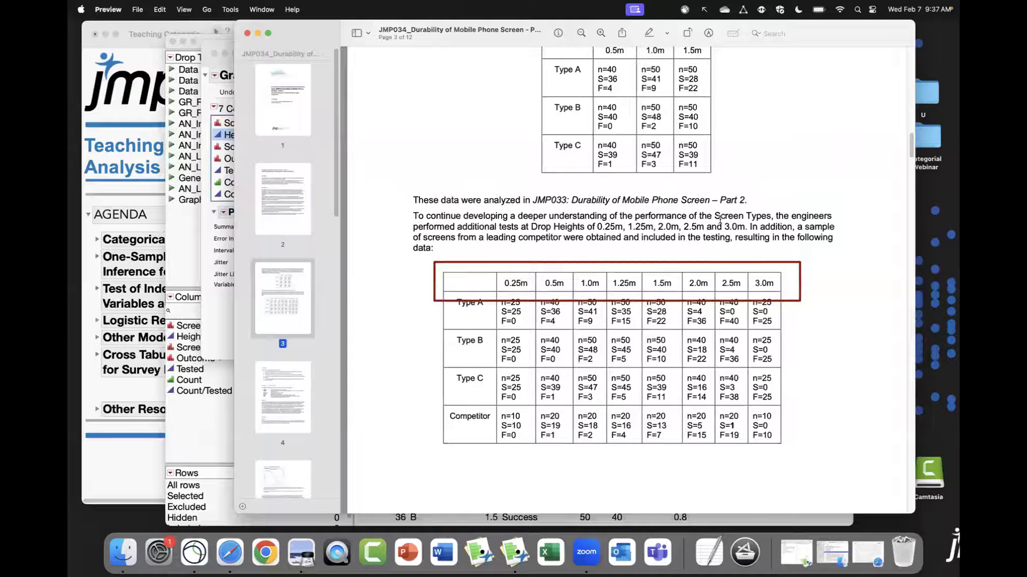
{"action": "scroll", "coordinate": [585, 137], "scroll_direction": "up", "scroll_amount": 5}
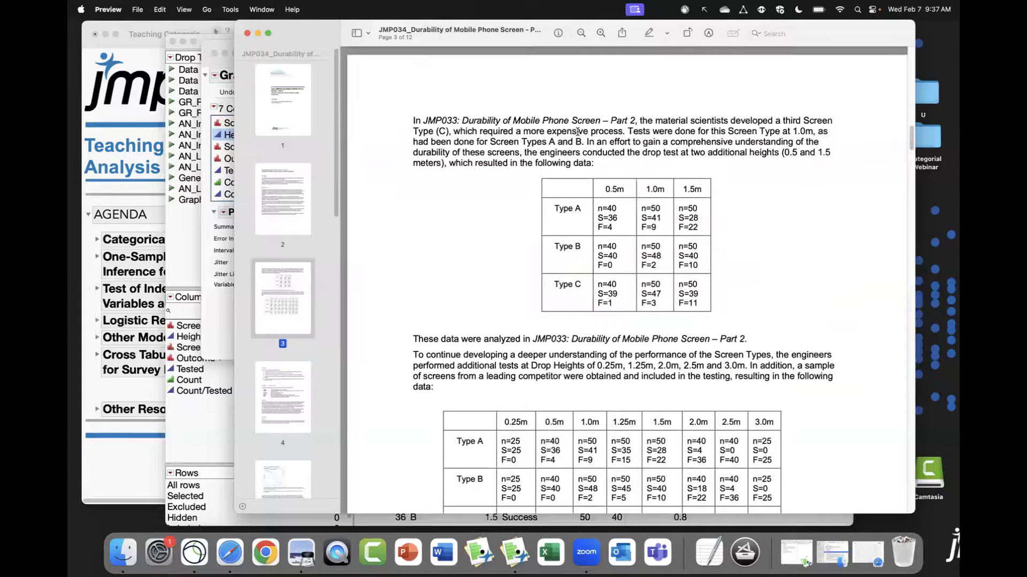
{"action": "left_click_drag", "start_coordinate": [537, 167], "coordinate": [723, 203]}
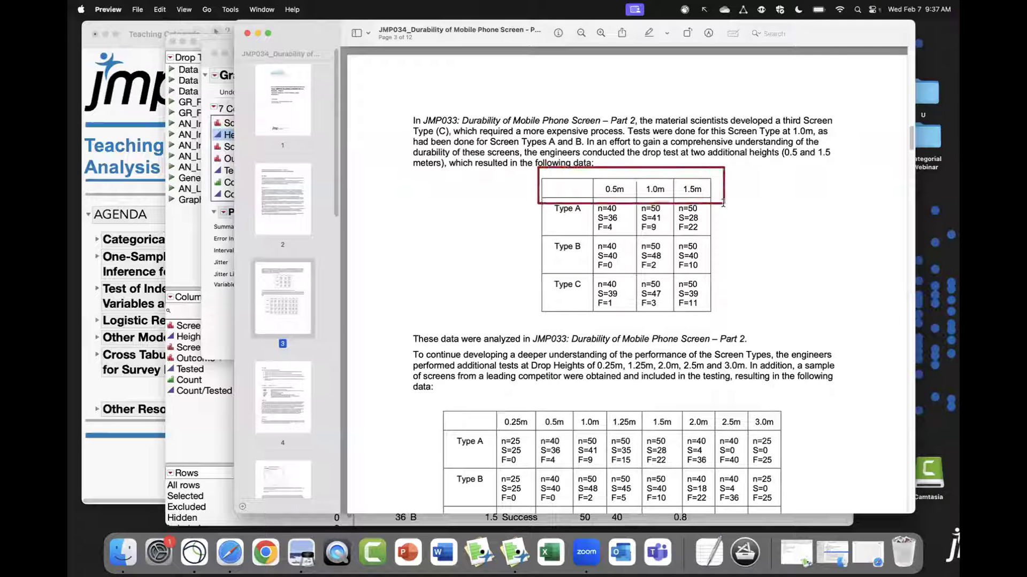
{"action": "scroll", "coordinate": [478, 347], "scroll_direction": "down", "scroll_amount": 3}
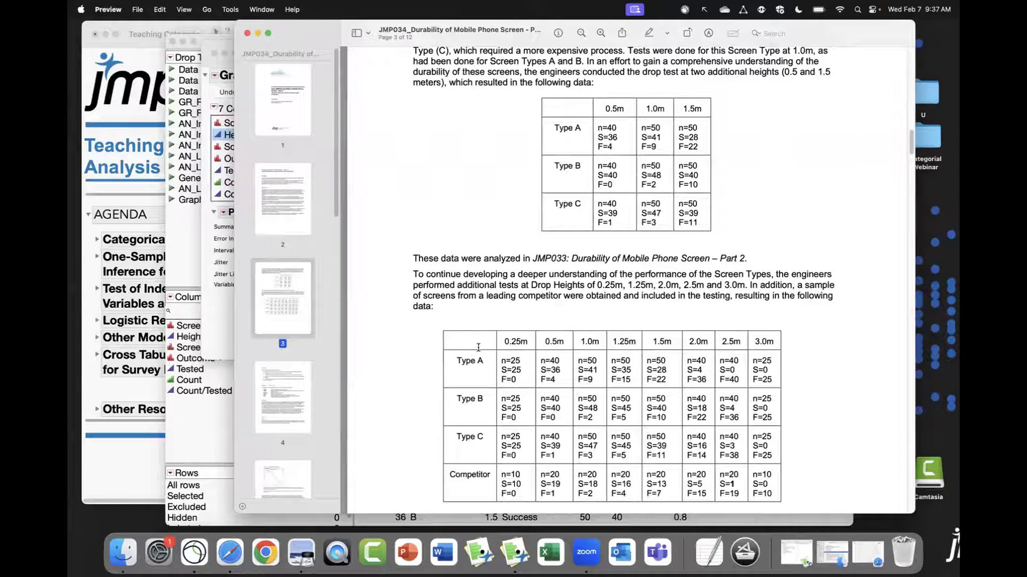
{"action": "mouse_move", "coordinate": [442, 321]}
{"action": "left_mouse_down"}
{"action": "mouse_move", "coordinate": [550, 356]}
{"action": "mouse_move", "coordinate": [756, 369]}
{"action": "mouse_move", "coordinate": [800, 360]}
{"action": "left_mouse_up"}
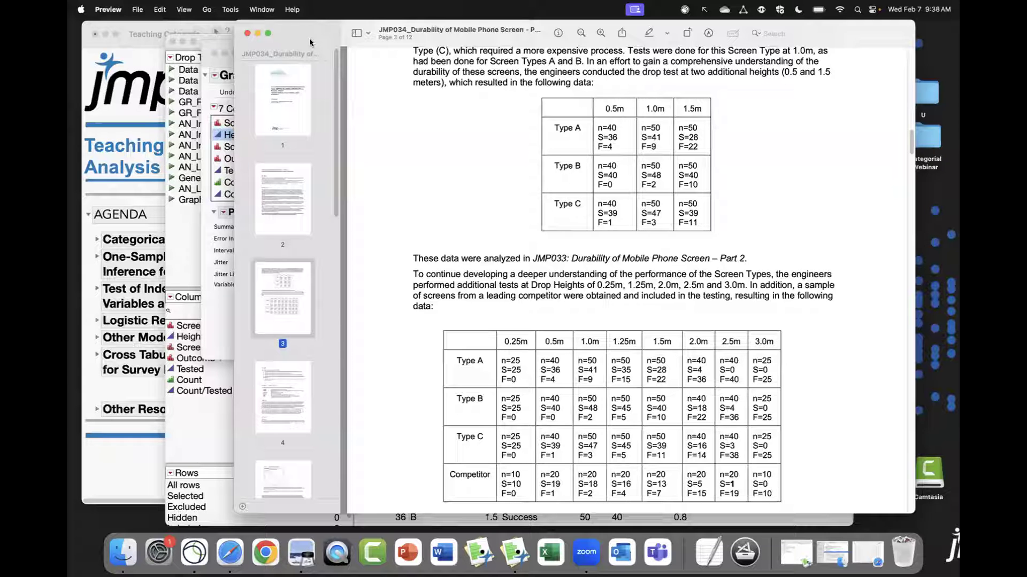
Return to Graph Builder in JMP, put Height on the X axis, enlarge the graph window and overlay the data by Screen_1
{"action": "left_click", "coordinate": [232, 326]}
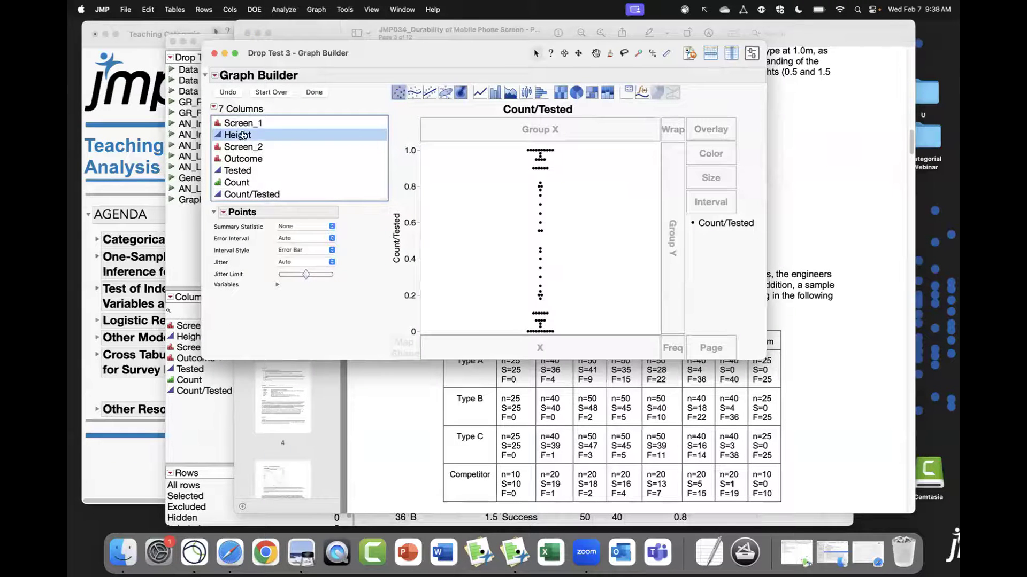
{"action": "left_click_drag", "start_coordinate": [241, 136], "coordinate": [513, 348]}
{"action": "left_click_drag", "start_coordinate": [767, 360], "coordinate": [897, 386]}
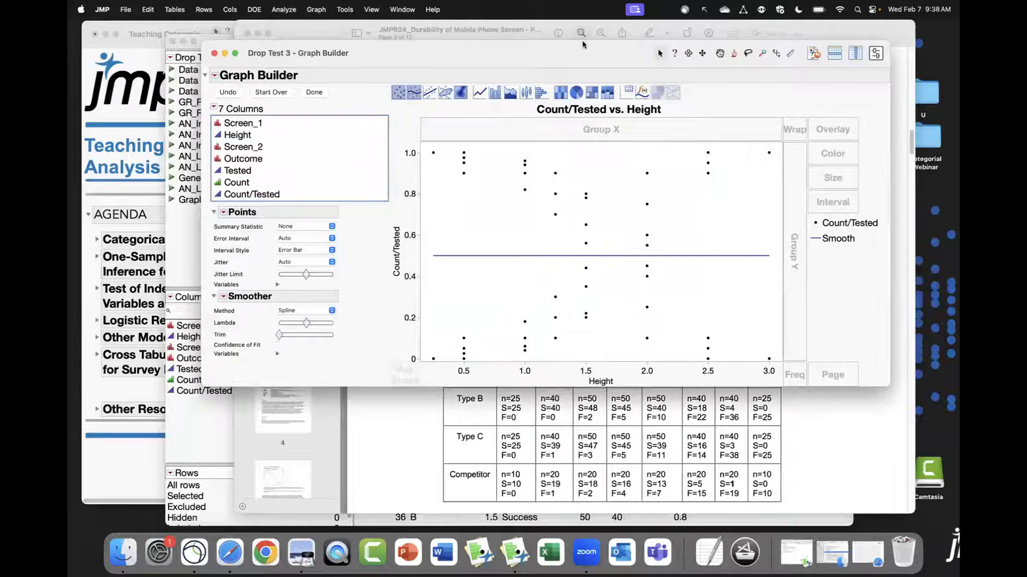
{"action": "left_click_drag", "start_coordinate": [586, 53], "coordinate": [563, 57]}
{"action": "left_click_drag", "start_coordinate": [236, 128], "coordinate": [810, 134]}
{"action": "left_click_drag", "start_coordinate": [521, 50], "coordinate": [491, 39]}
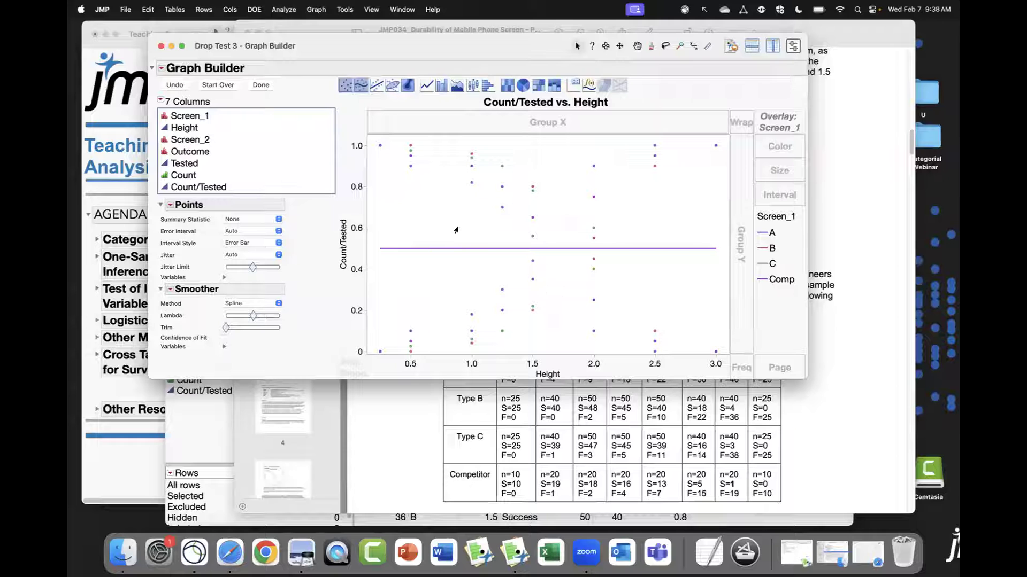
Add a Local Data Filter on Outcome to the Count/Tested vs. Height graph and limit it to Success
{"action": "left_click", "coordinate": [161, 69]}
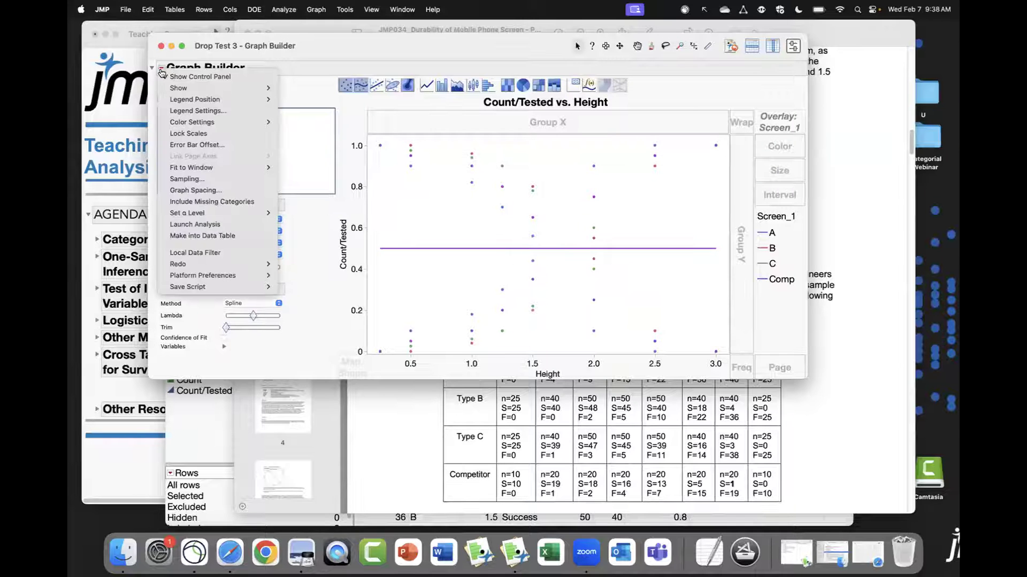
{"action": "left_click", "coordinate": [235, 253]}
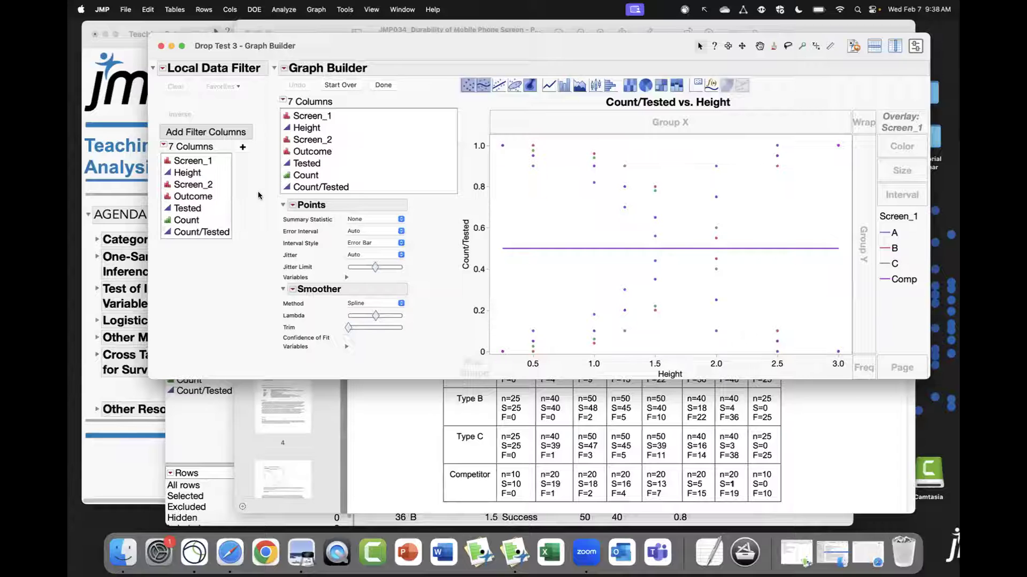
{"action": "left_click", "coordinate": [214, 220]}
{"action": "left_click", "coordinate": [208, 198]}
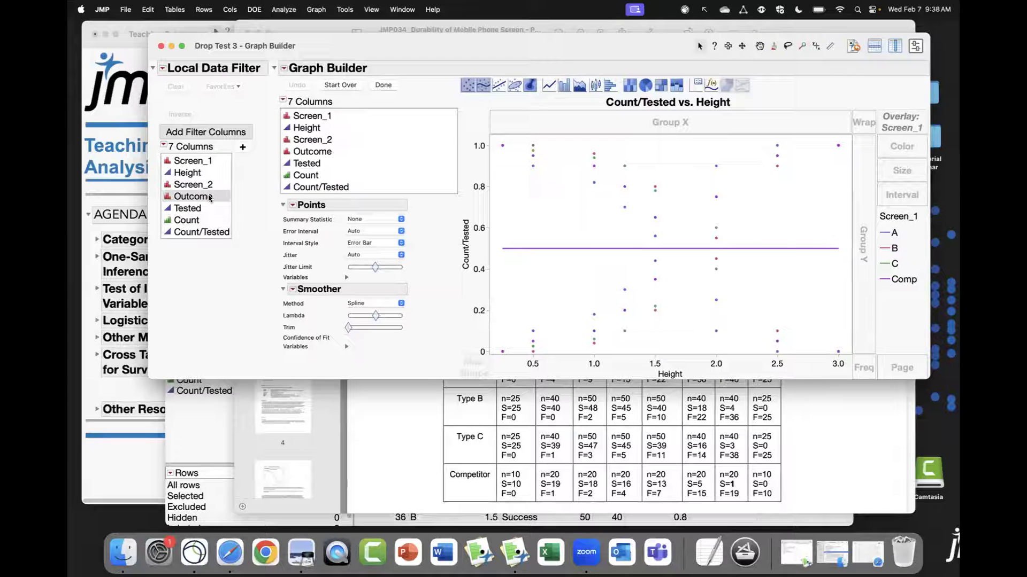
{"action": "left_click", "coordinate": [243, 147]}
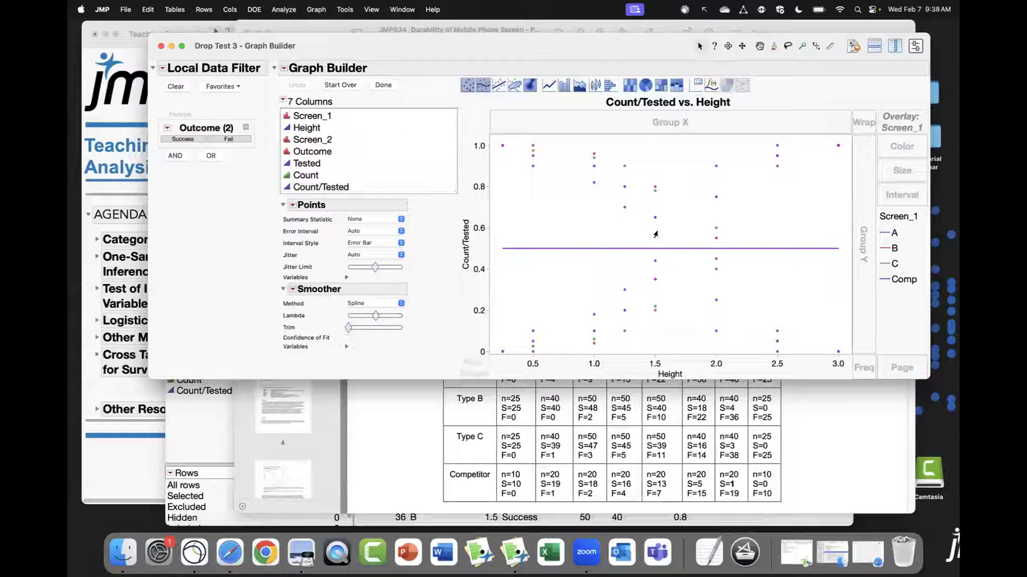
{"action": "left_click", "coordinate": [194, 139]}
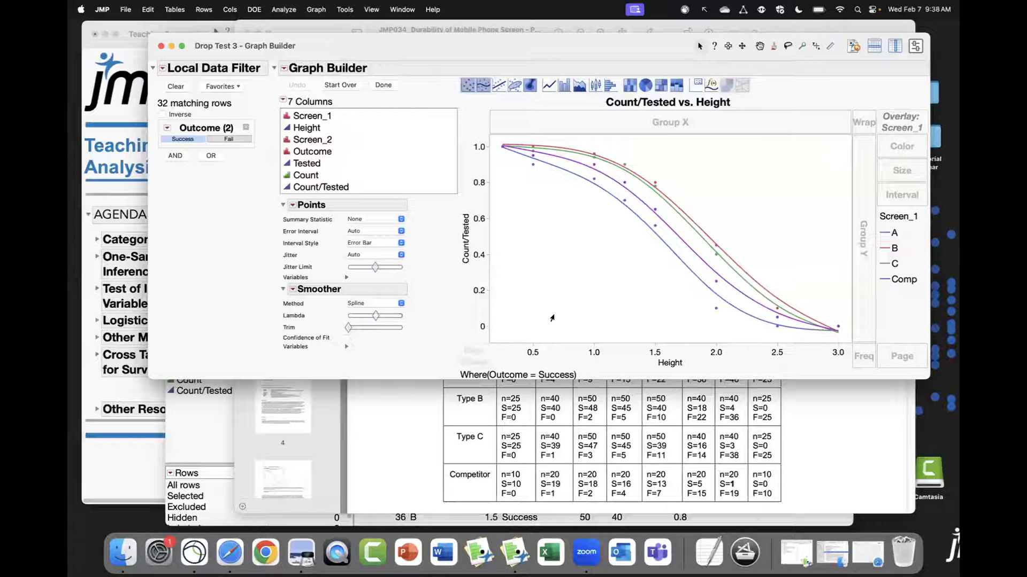
Lower the smoother's Lambda slightly and compare the curves by switching the Outcome filter to Fail and back to Success
{"action": "mouse_move", "coordinate": [376, 316]}
{"action": "left_mouse_down"}
{"action": "mouse_move", "coordinate": [365, 316]}
{"action": "mouse_move", "coordinate": [373, 318]}
{"action": "left_mouse_up"}
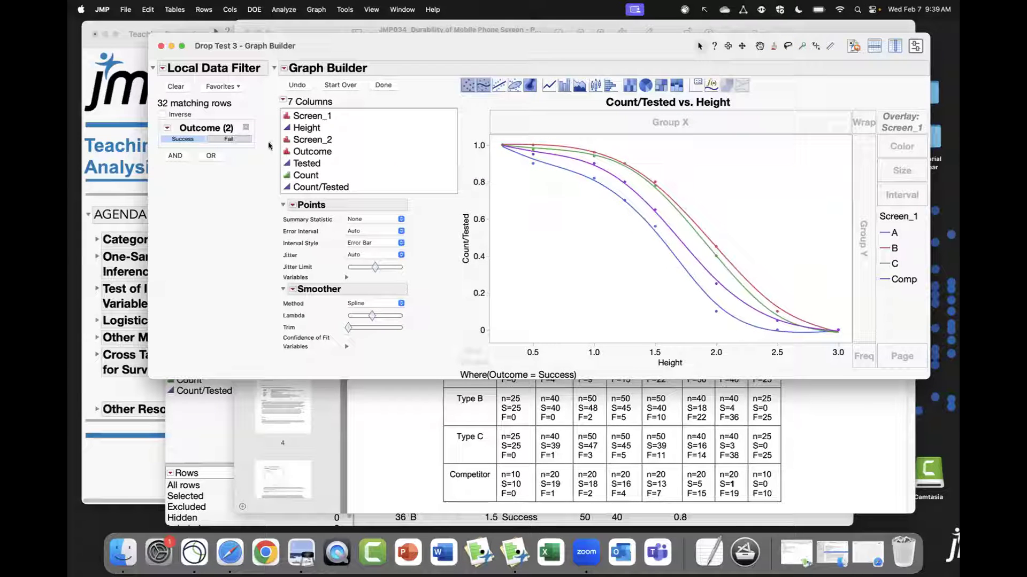
{"action": "left_click", "coordinate": [232, 140]}
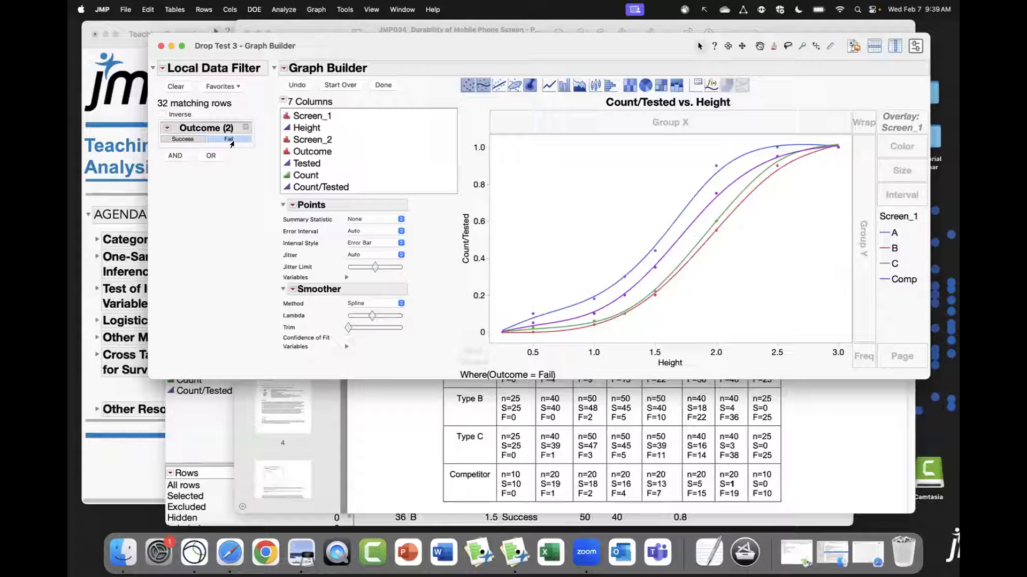
{"action": "left_click", "coordinate": [184, 139]}
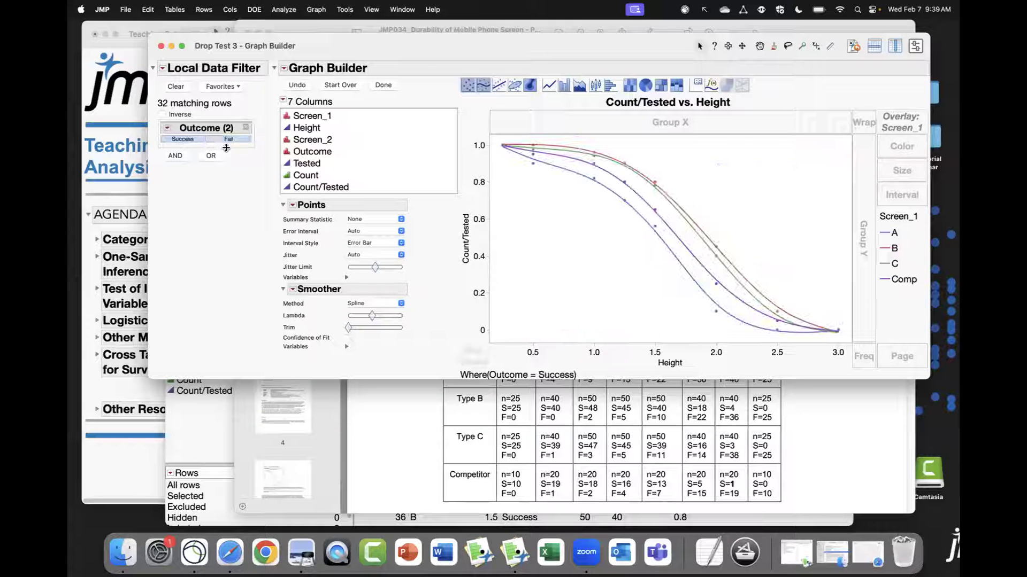
Close the Graph Builder window and reposition the Drop Test 3 data table
{"action": "left_click_drag", "start_coordinate": [417, 52], "coordinate": [415, 56]}
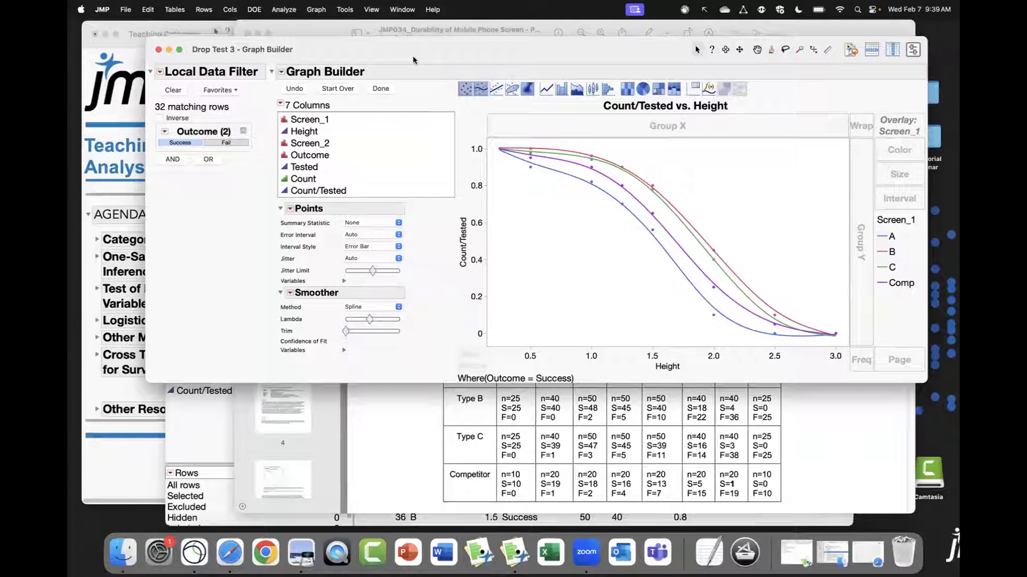
{"action": "left_click", "coordinate": [158, 49]}
{"action": "left_click_drag", "start_coordinate": [282, 43], "coordinate": [289, 39]}
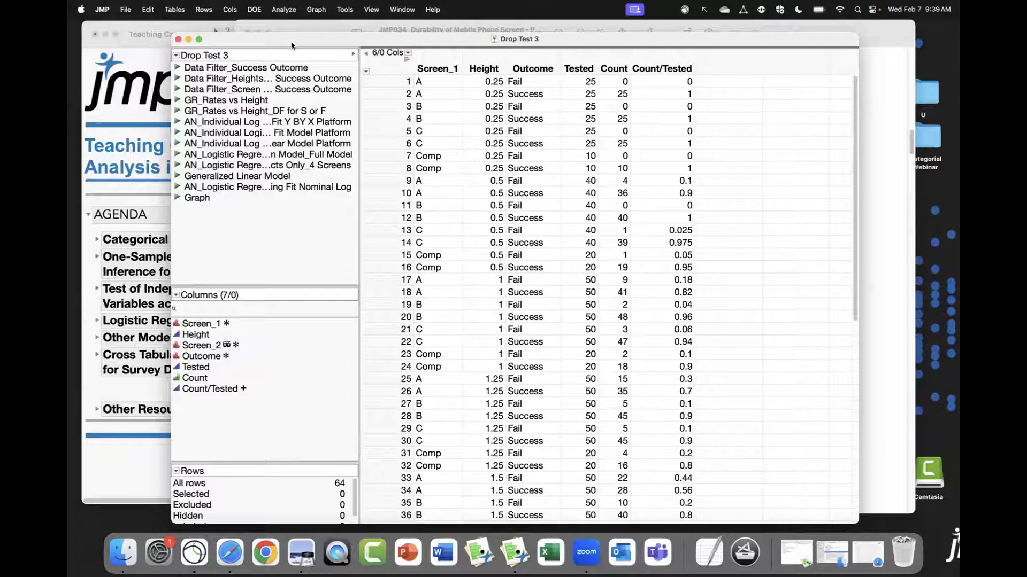
{"action": "left_click_drag", "start_coordinate": [298, 35], "coordinate": [295, 30]}
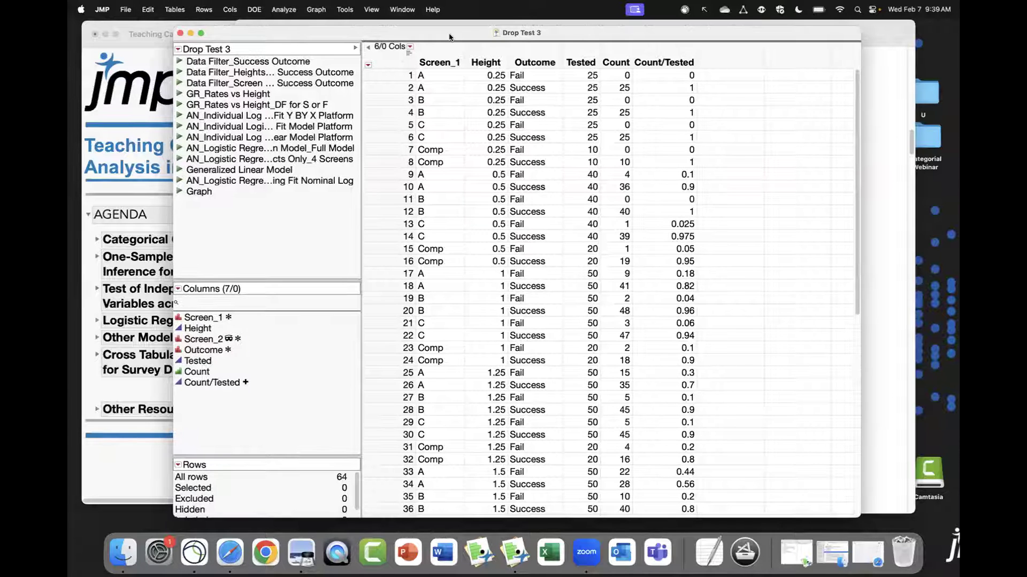
Run Fit Y by X with Outcome as response, Height as factor, Count as frequency and Screen_1 as the By variable
{"action": "left_click", "coordinate": [284, 10]}
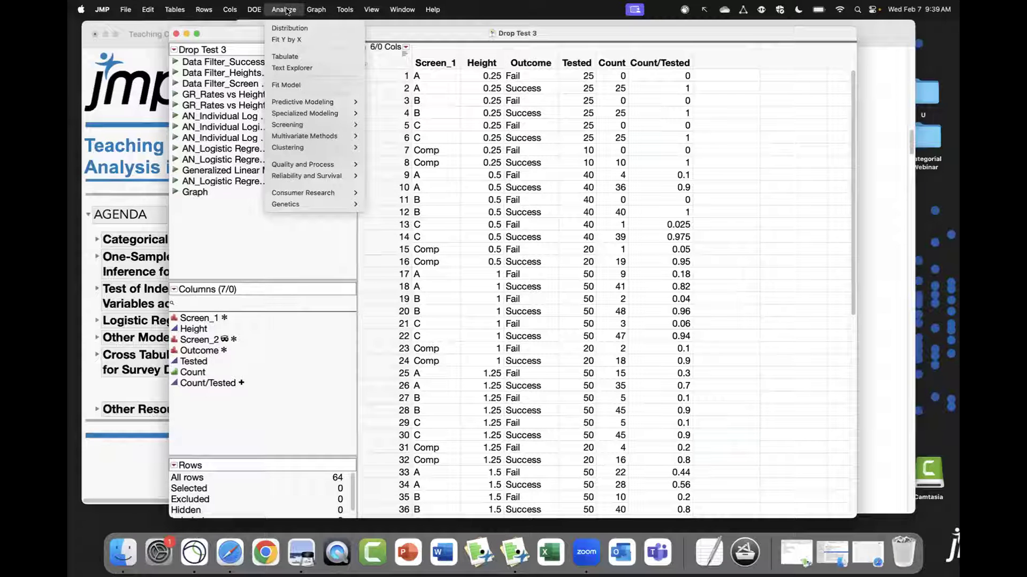
{"action": "left_click", "coordinate": [314, 41]}
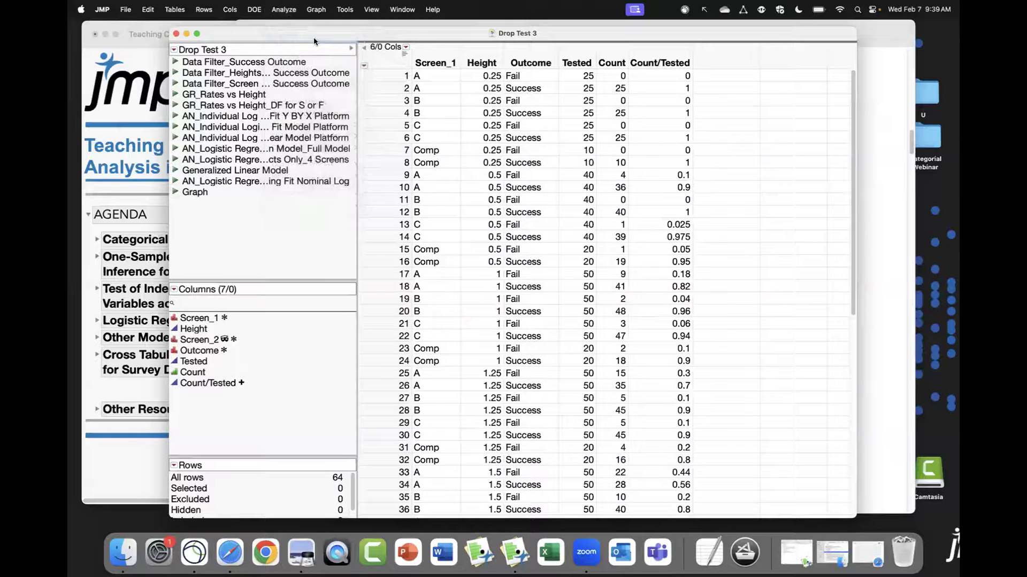
{"action": "left_click", "coordinate": [397, 213]}
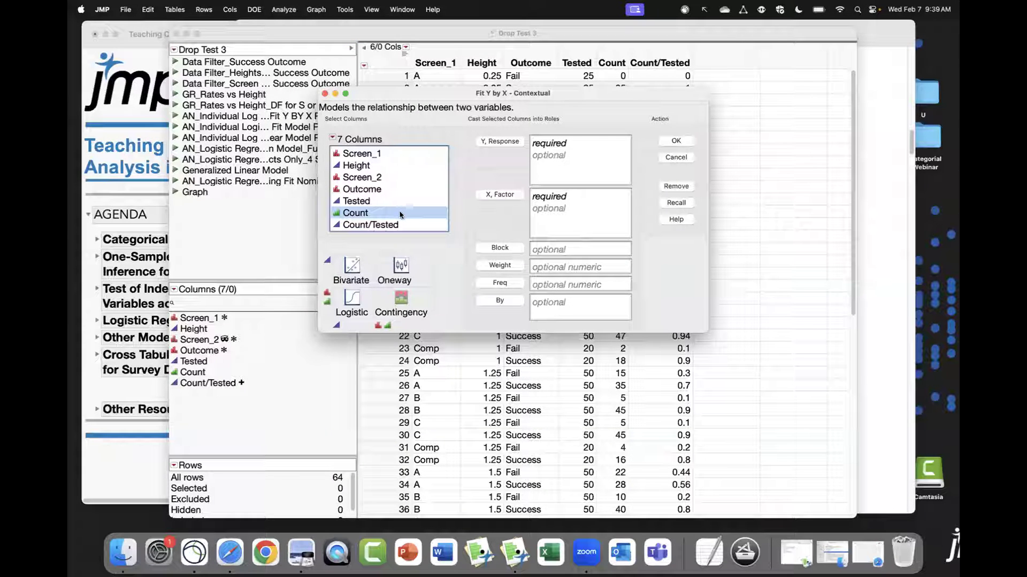
{"action": "left_click", "coordinate": [497, 284]}
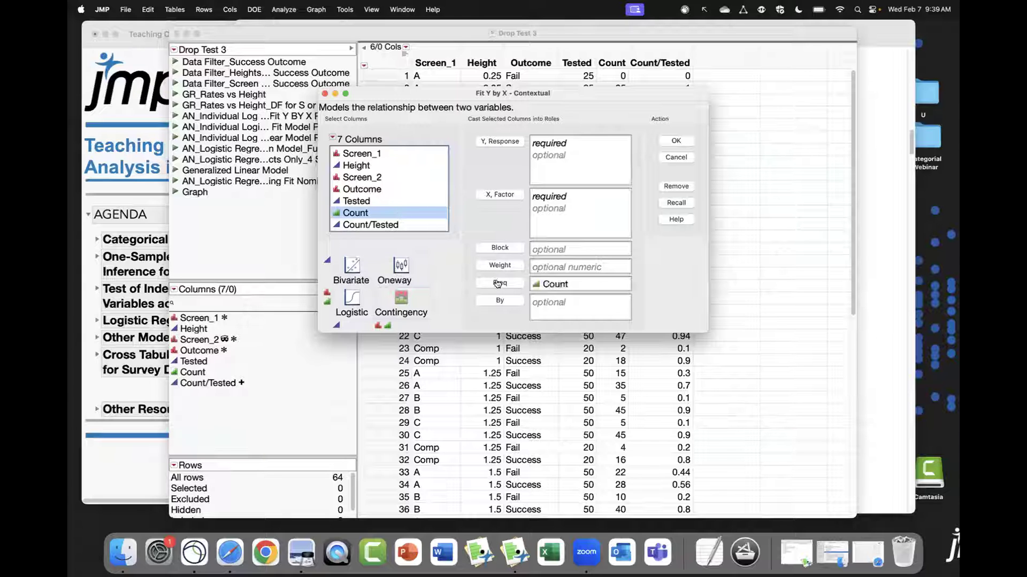
{"action": "left_click", "coordinate": [369, 167]}
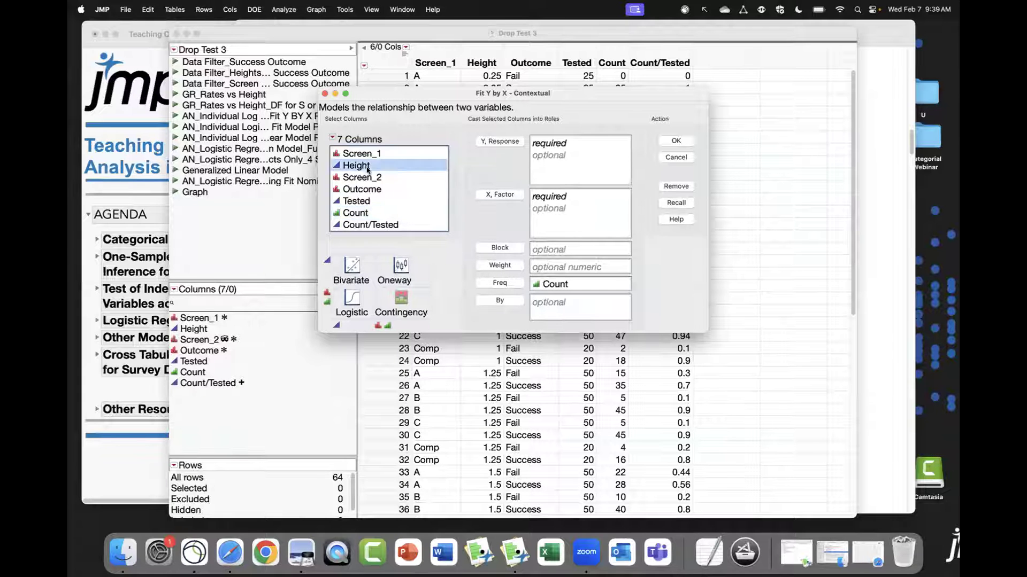
{"action": "left_click", "coordinate": [495, 198]}
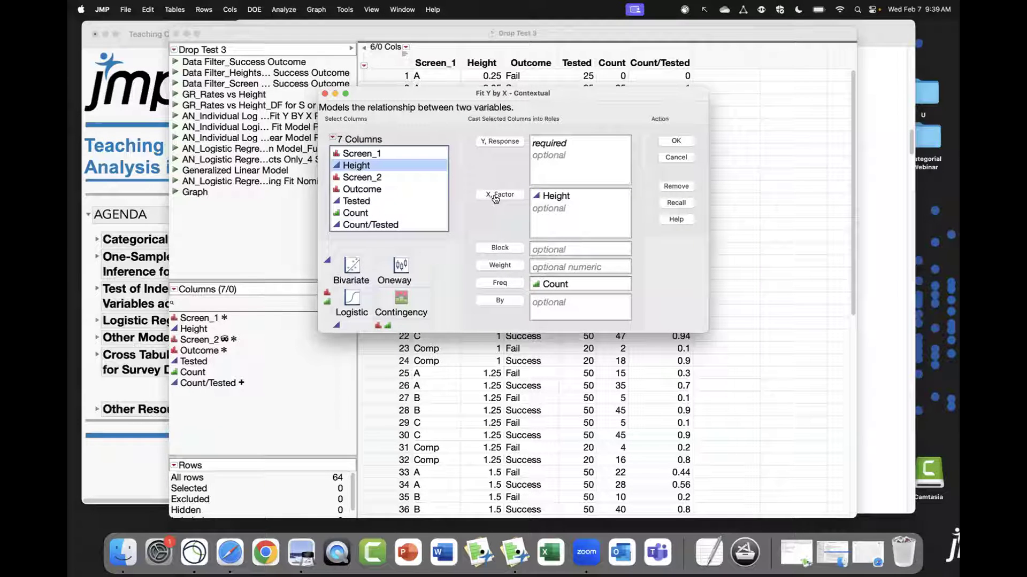
{"action": "left_click", "coordinate": [370, 189]}
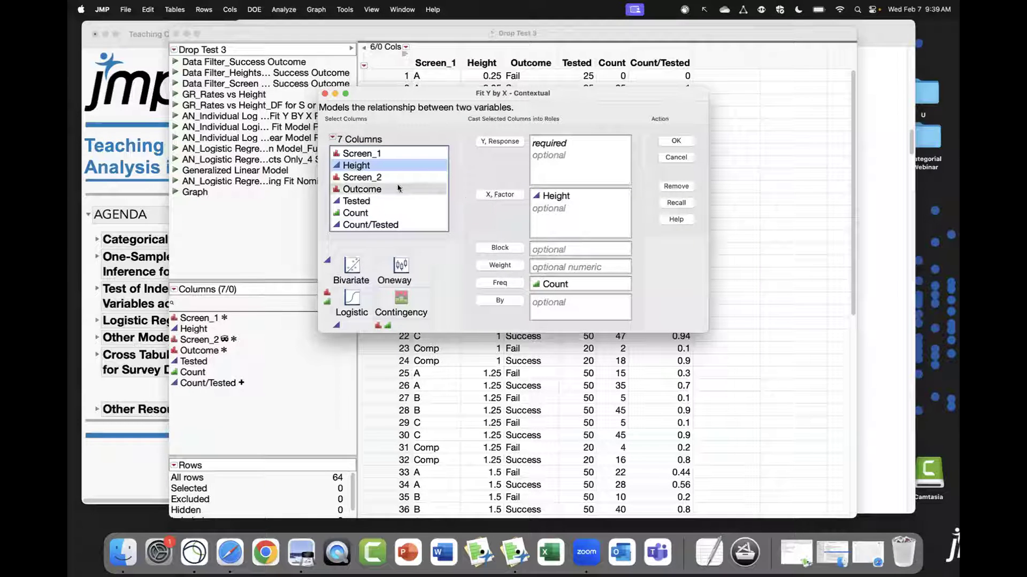
{"action": "left_click", "coordinate": [502, 142]}
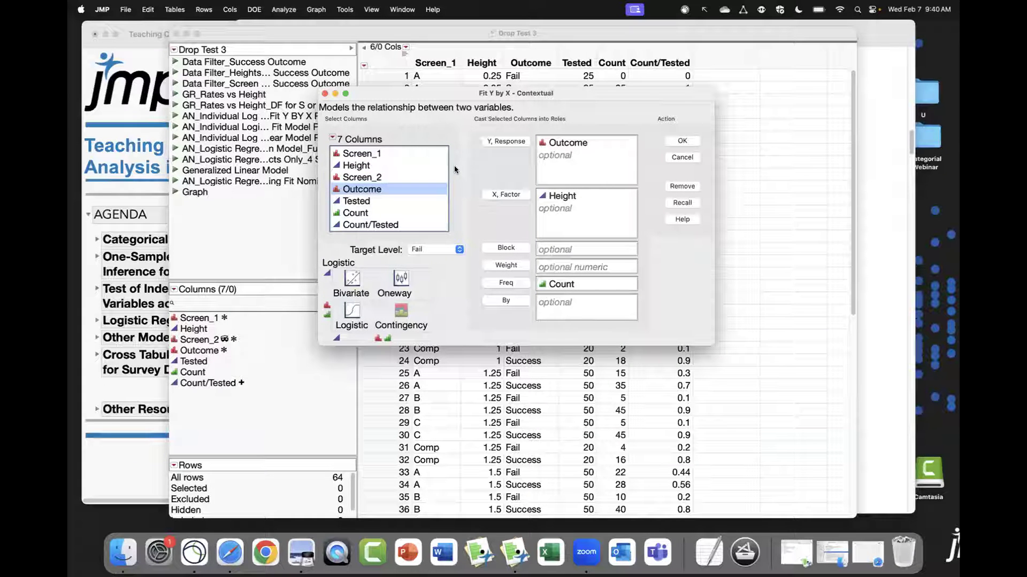
{"action": "left_click", "coordinate": [396, 155]}
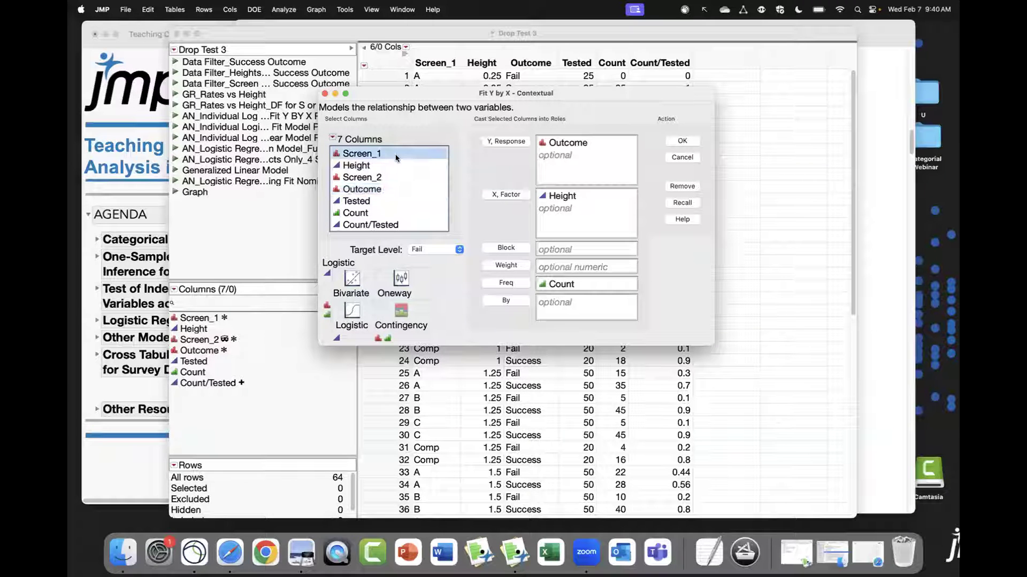
{"action": "left_click", "coordinate": [508, 302]}
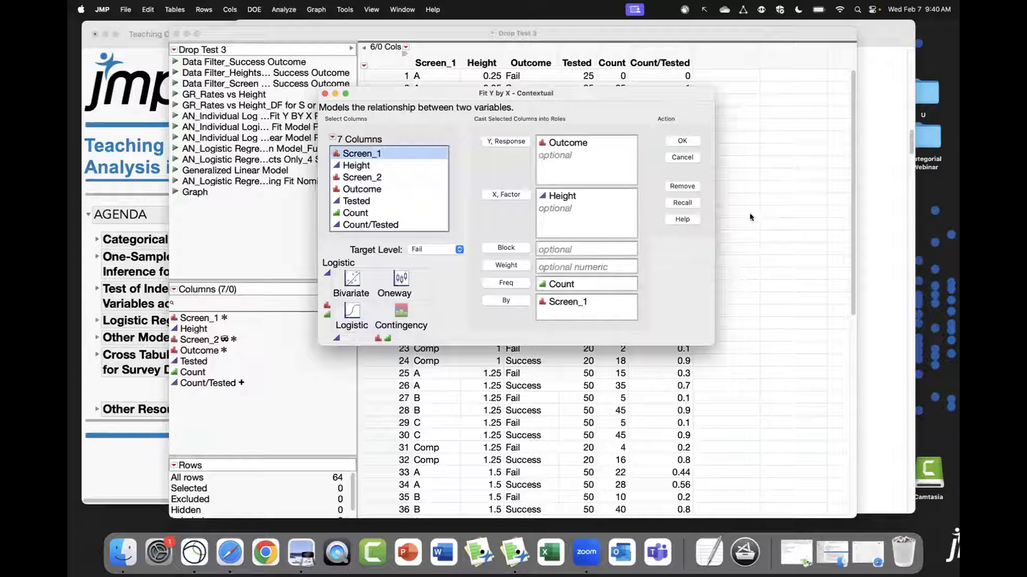
{"action": "left_click", "coordinate": [694, 146]}
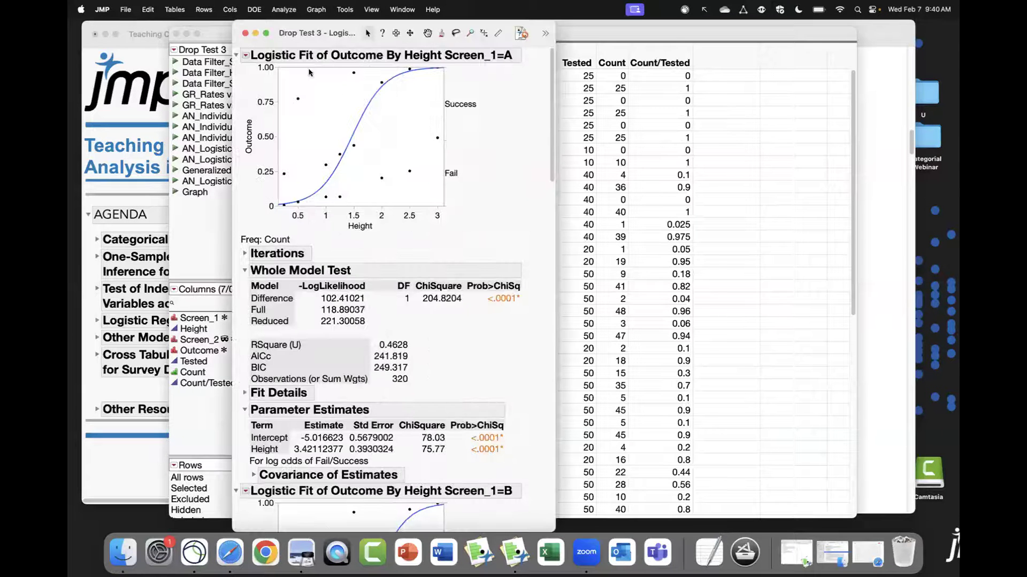
Collapse the logistic fit reports for screens A, B, C and Comp and enlarge the report window
{"action": "left_click", "coordinate": [237, 56]}
{"action": "left_click", "coordinate": [237, 87]}
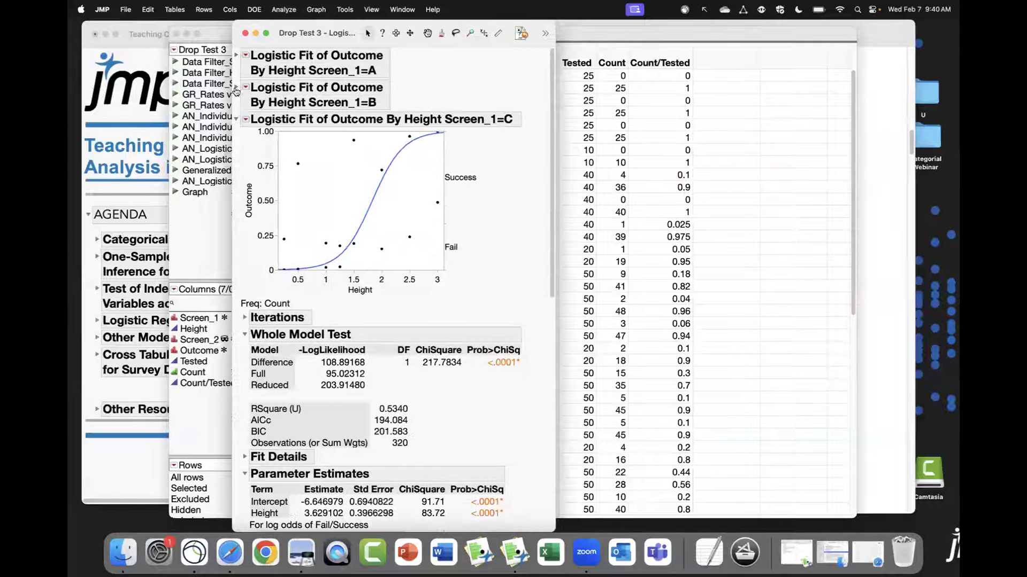
{"action": "left_click", "coordinate": [237, 119]}
{"action": "left_click", "coordinate": [242, 149]}
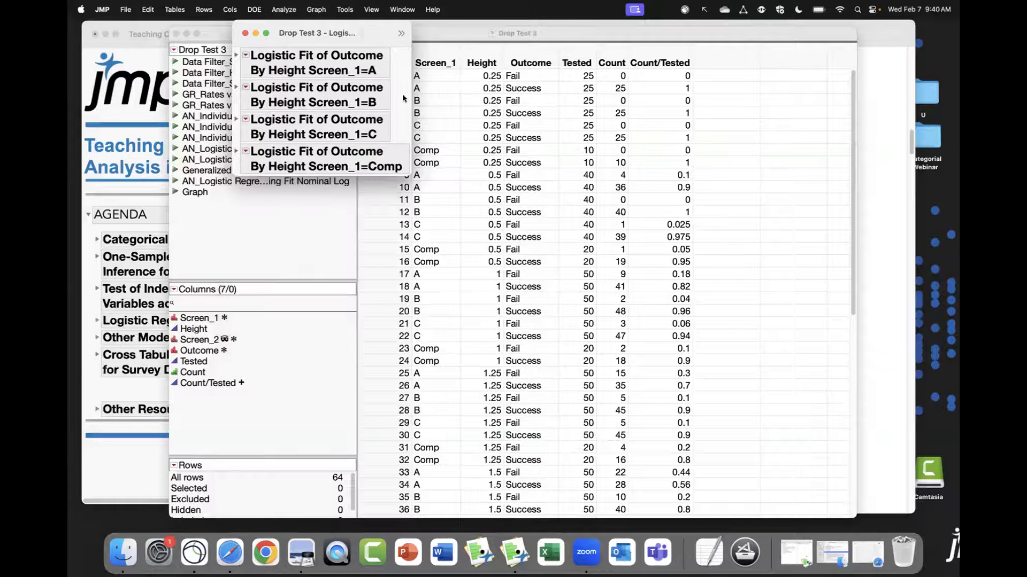
{"action": "left_click_drag", "start_coordinate": [735, 394], "coordinate": [864, 514]}
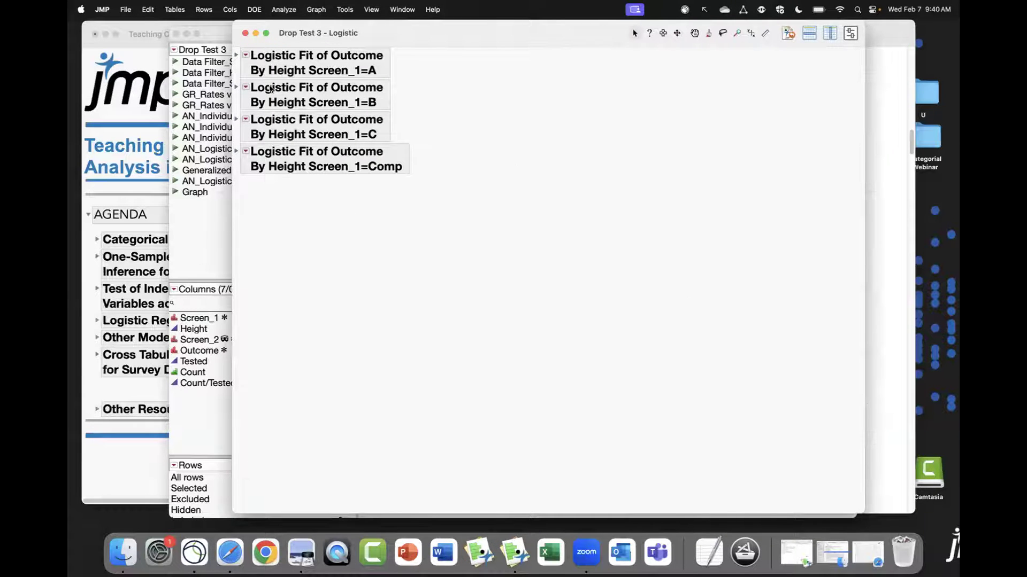
Expand the Screen_1=A logistic fit and examine its curve, Whole Model Test and Parameter Estimates
{"action": "left_click", "coordinate": [237, 56]}
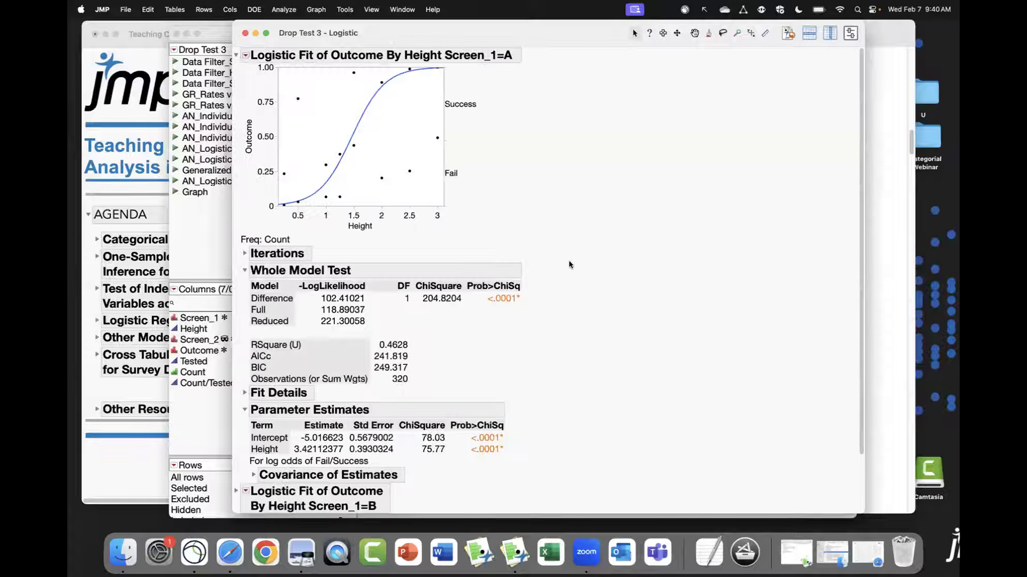
{"action": "scroll", "coordinate": [499, 267], "scroll_direction": "down", "scroll_amount": 3}
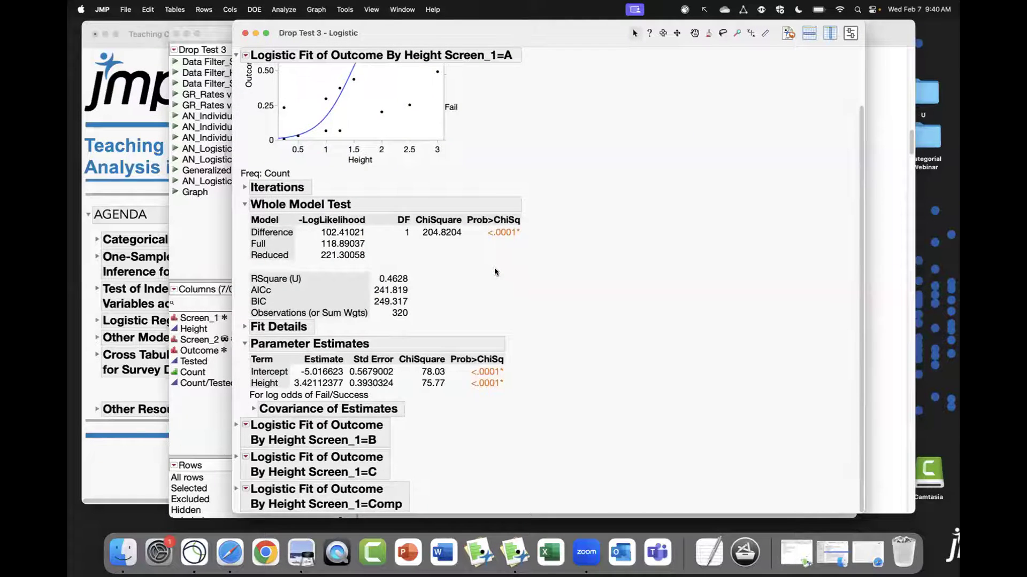
{"action": "scroll", "coordinate": [494, 272], "scroll_direction": "up", "scroll_amount": 3}
{"action": "scroll", "coordinate": [494, 272], "scroll_direction": "down", "scroll_amount": 2}
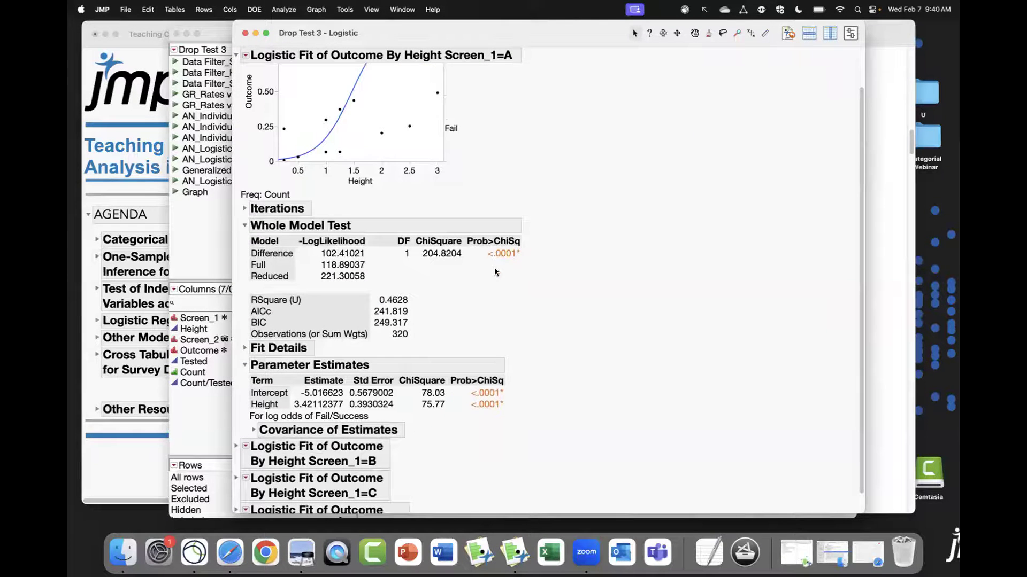
{"action": "scroll", "coordinate": [463, 167], "scroll_direction": "up", "scroll_amount": 2}
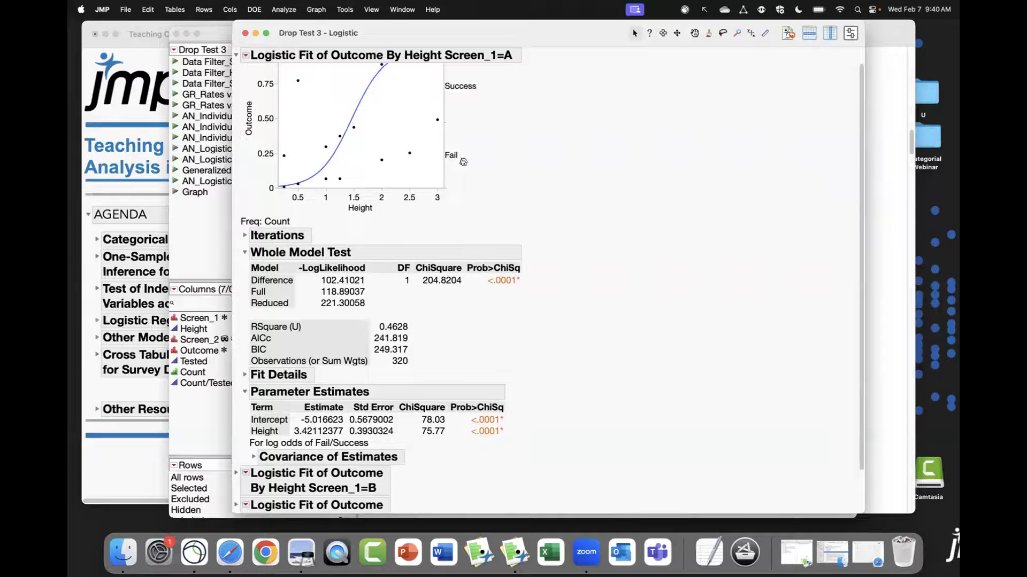
{"action": "scroll", "coordinate": [551, 216], "scroll_direction": "up", "scroll_amount": 1}
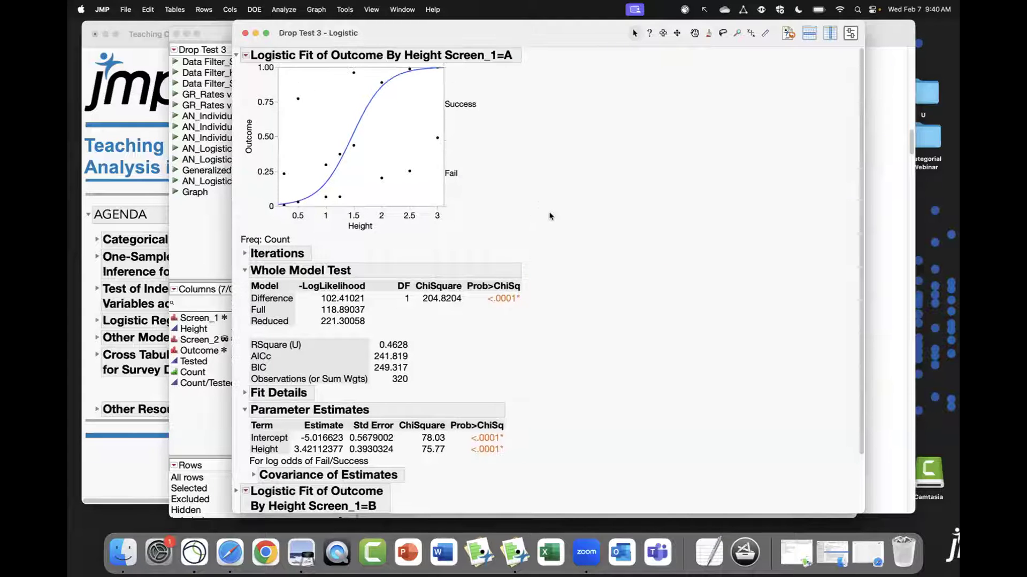
Collapse the Screen_1=A report, view the logistic fit for Comp and close the report window
{"action": "left_click", "coordinate": [237, 56], "text": "alt"}
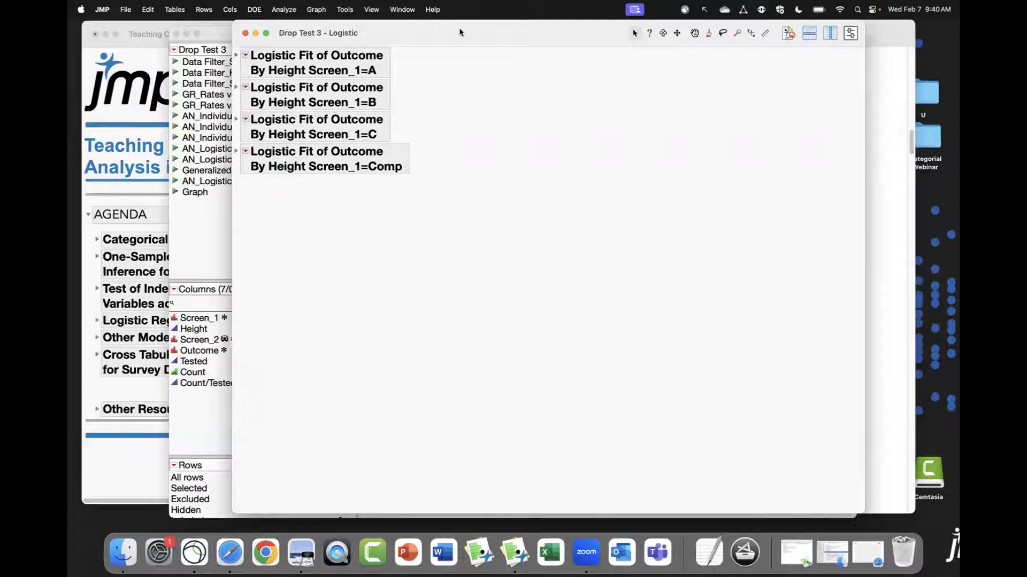
{"action": "left_click_drag", "start_coordinate": [854, 507], "coordinate": [811, 500]}
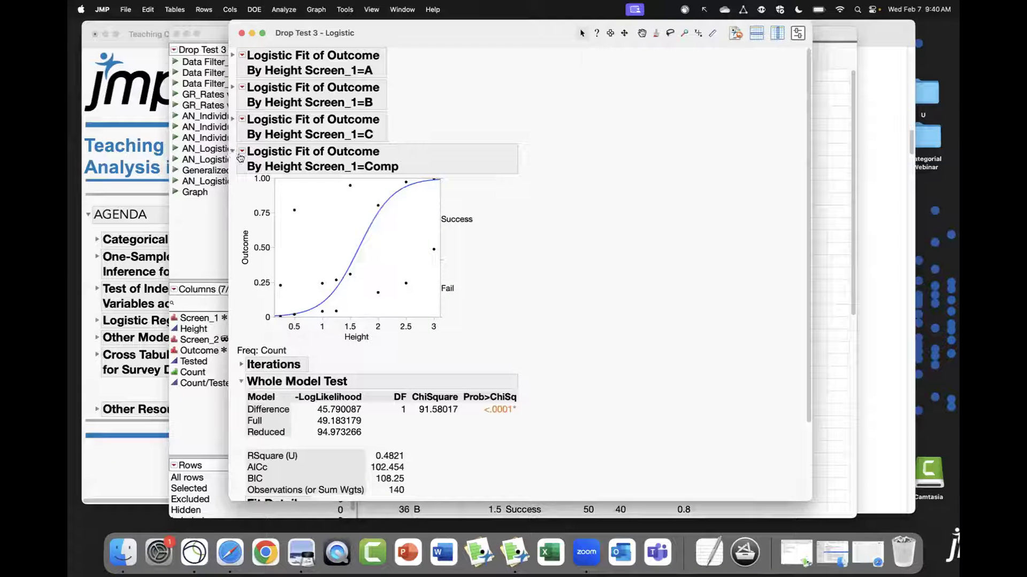
{"action": "left_click", "coordinate": [242, 33]}
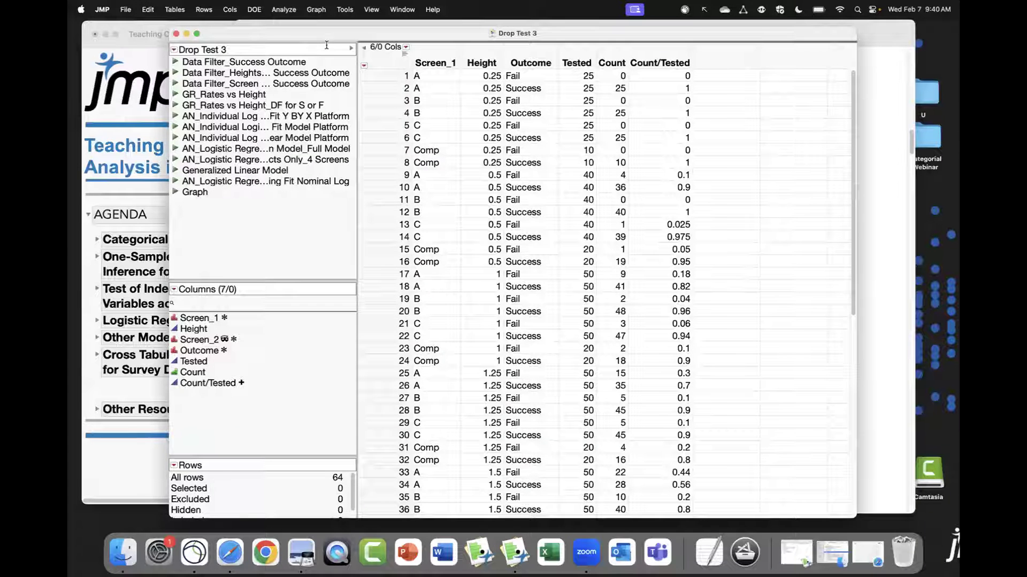
Start a Fit Model specification with Count as frequency, Height as the model effect and Screen_1 as the By variable
{"action": "left_click", "coordinate": [283, 10]}
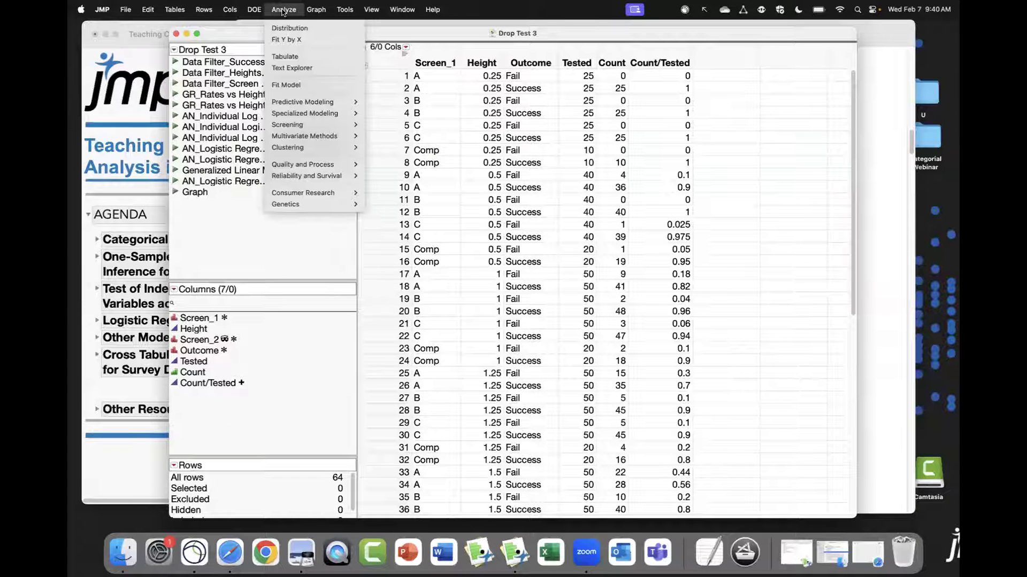
{"action": "left_click", "coordinate": [308, 86]}
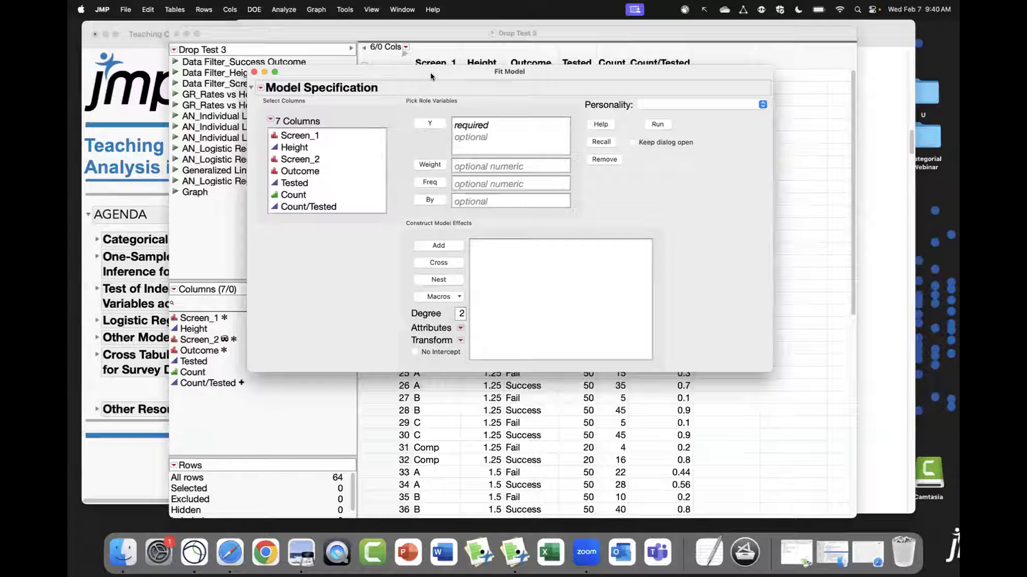
{"action": "left_click_drag", "start_coordinate": [431, 76], "coordinate": [399, 73]}
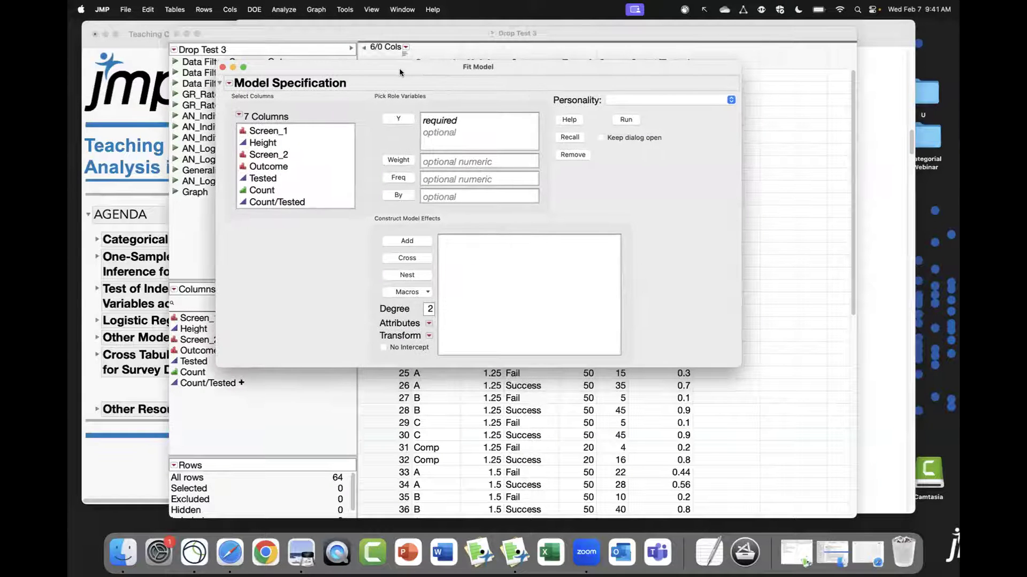
{"action": "left_click", "coordinate": [284, 189]}
{"action": "left_click", "coordinate": [406, 177]}
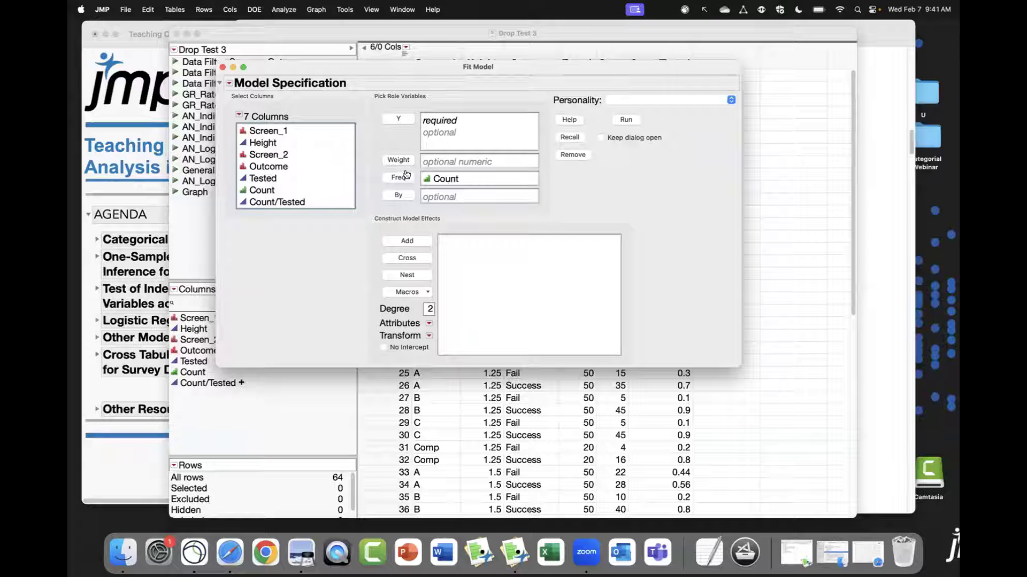
{"action": "left_click", "coordinate": [318, 144]}
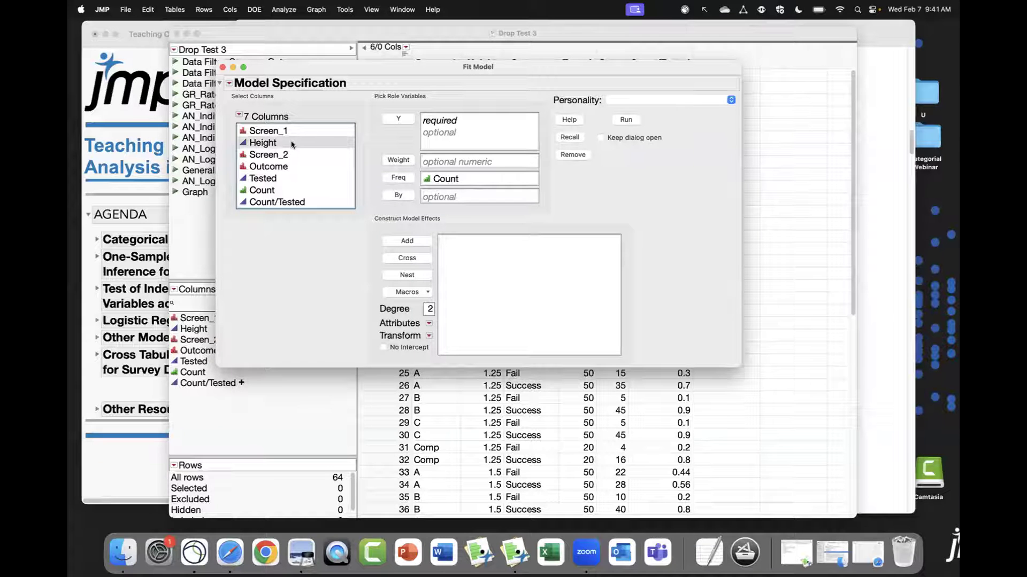
{"action": "left_click", "coordinate": [407, 241]}
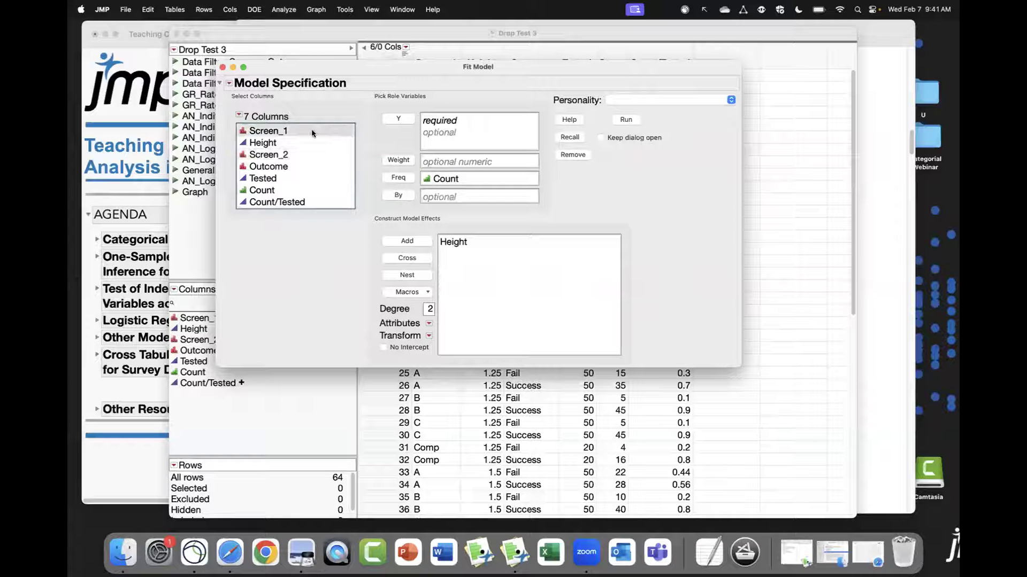
{"action": "left_click", "coordinate": [401, 196]}
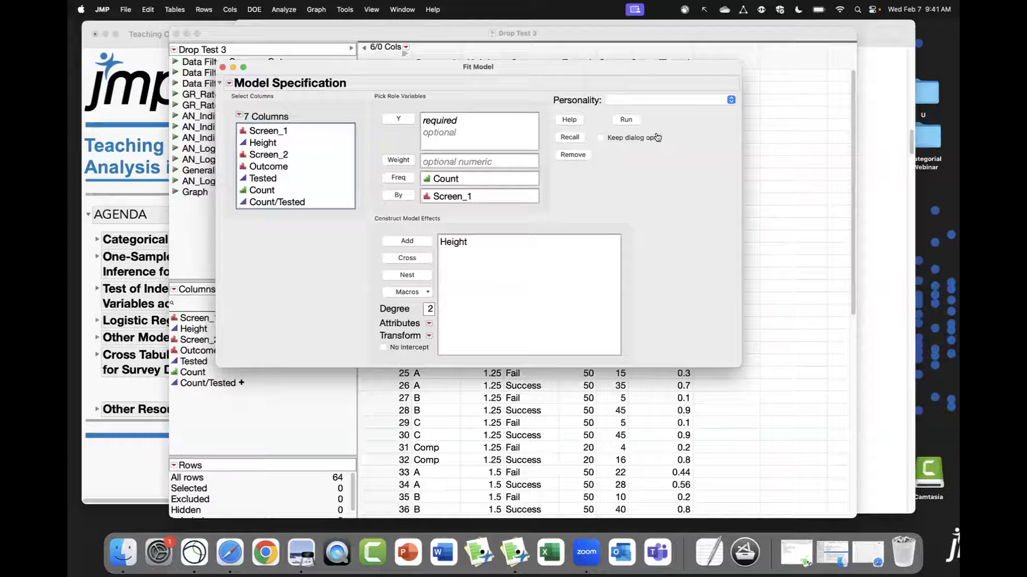
Set the model personality to Generalized Linear Model with a Binomial distribution and Logit link function
{"action": "left_click", "coordinate": [651, 102]}
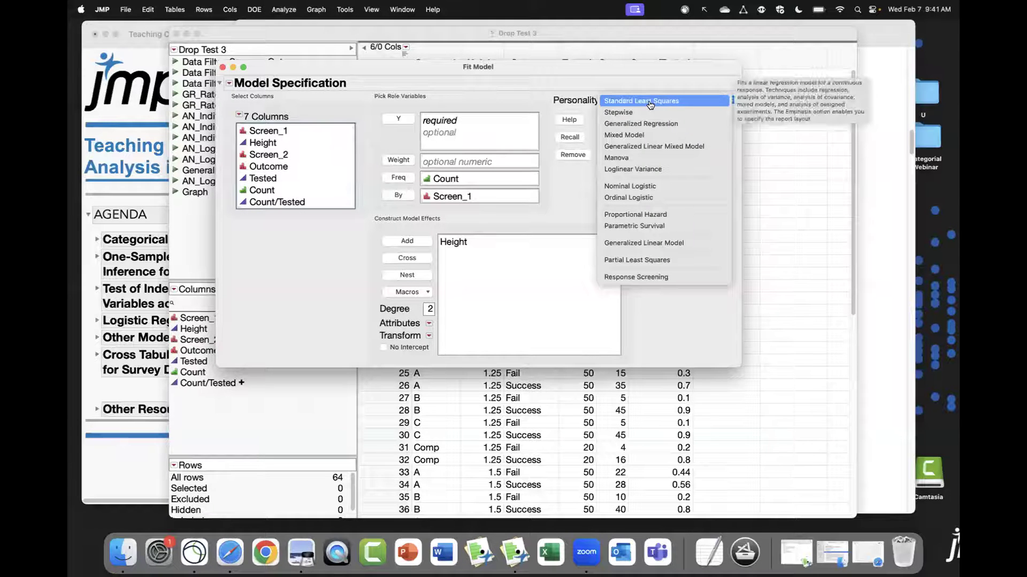
{"action": "left_click", "coordinate": [720, 244]}
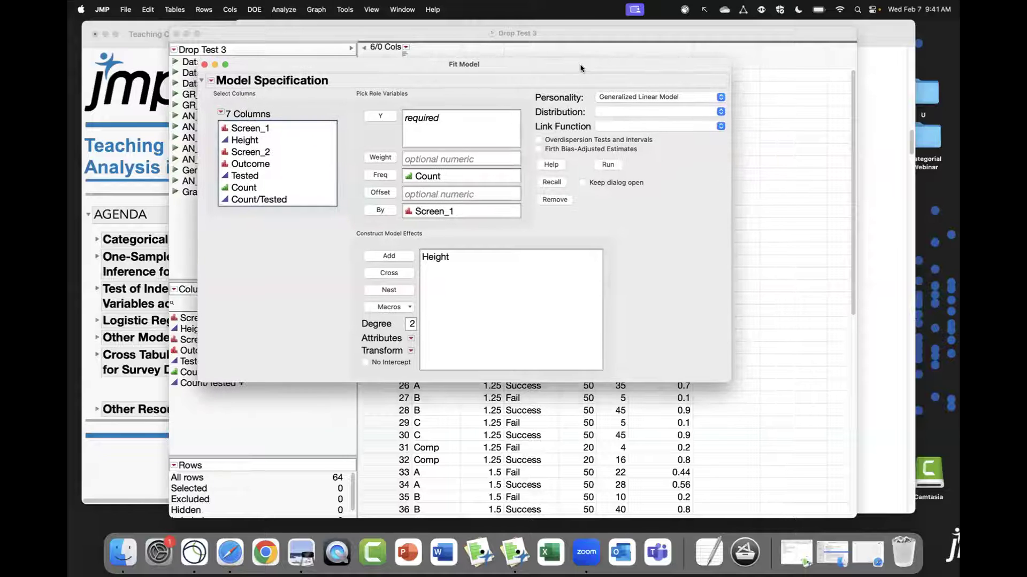
{"action": "left_click", "coordinate": [619, 114]}
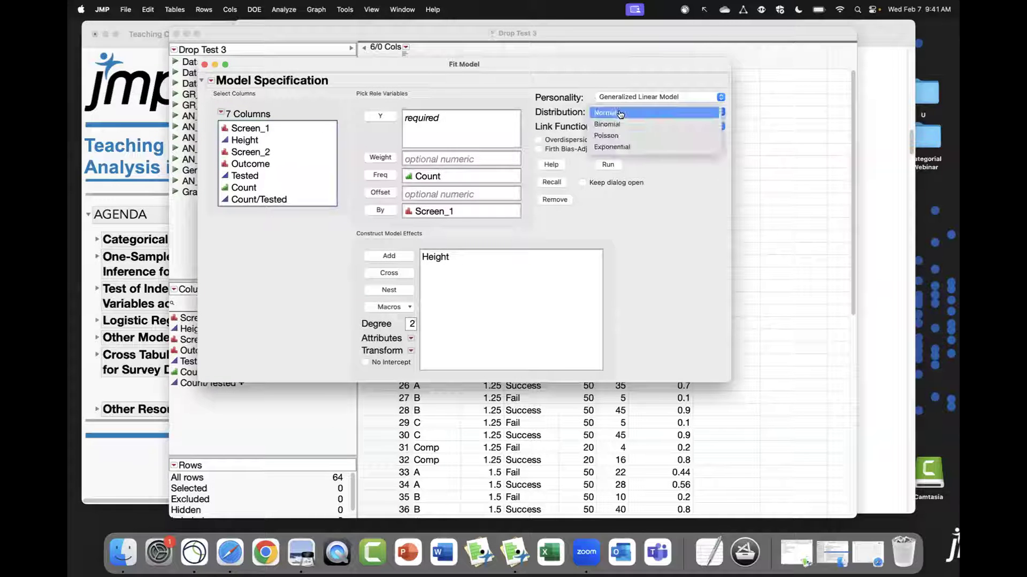
{"action": "left_click", "coordinate": [661, 124]}
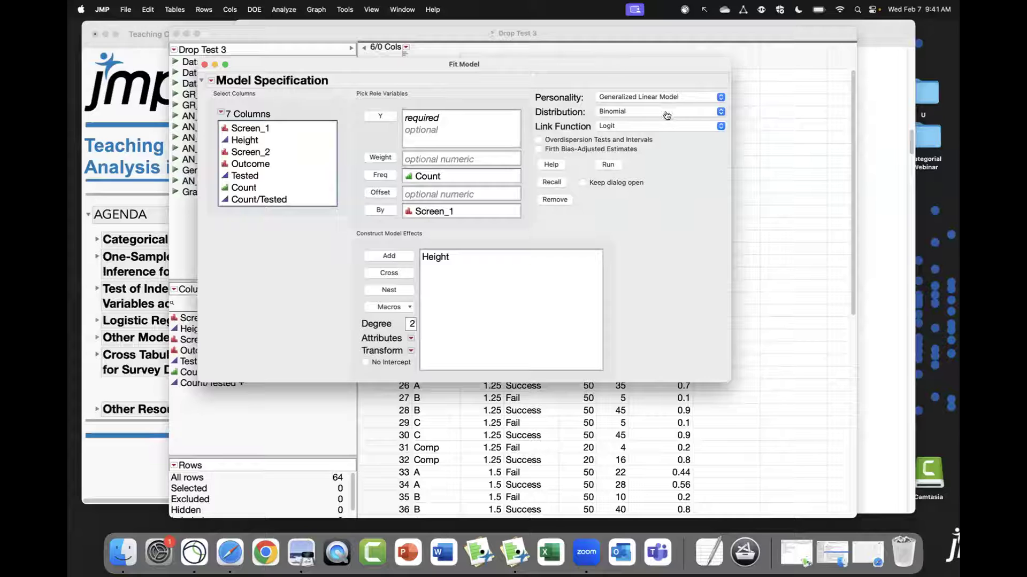
{"action": "left_click", "coordinate": [624, 131]}
{"action": "left_click", "coordinate": [624, 131]}
Assign Outcome as the Y response and run the generalized linear model
{"action": "left_click", "coordinate": [615, 165]}
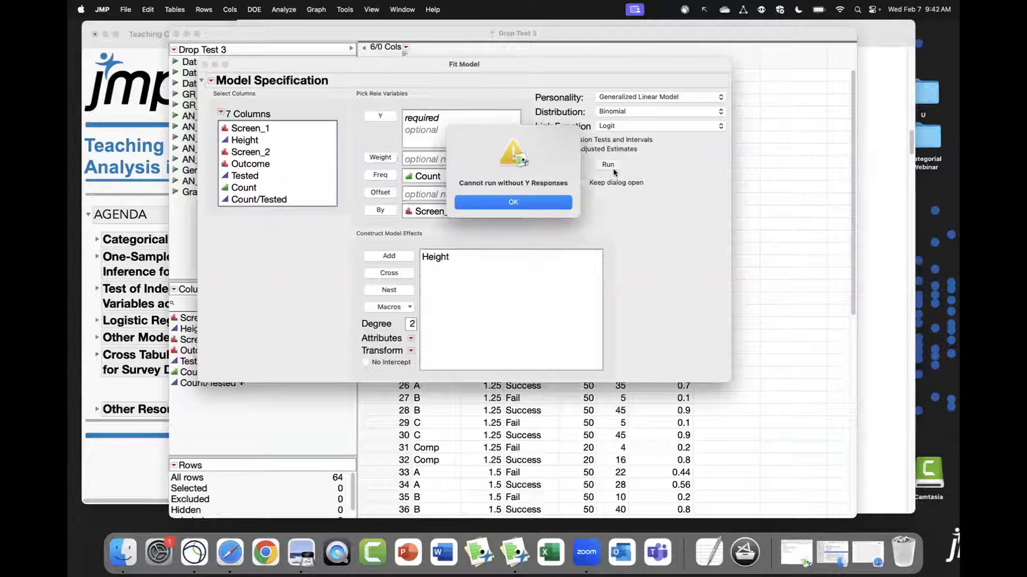
{"action": "left_click", "coordinate": [543, 200]}
{"action": "left_click", "coordinate": [250, 164]}
{"action": "left_click", "coordinate": [259, 200]}
{"action": "left_click", "coordinate": [250, 163]}
{"action": "left_click", "coordinate": [384, 118]}
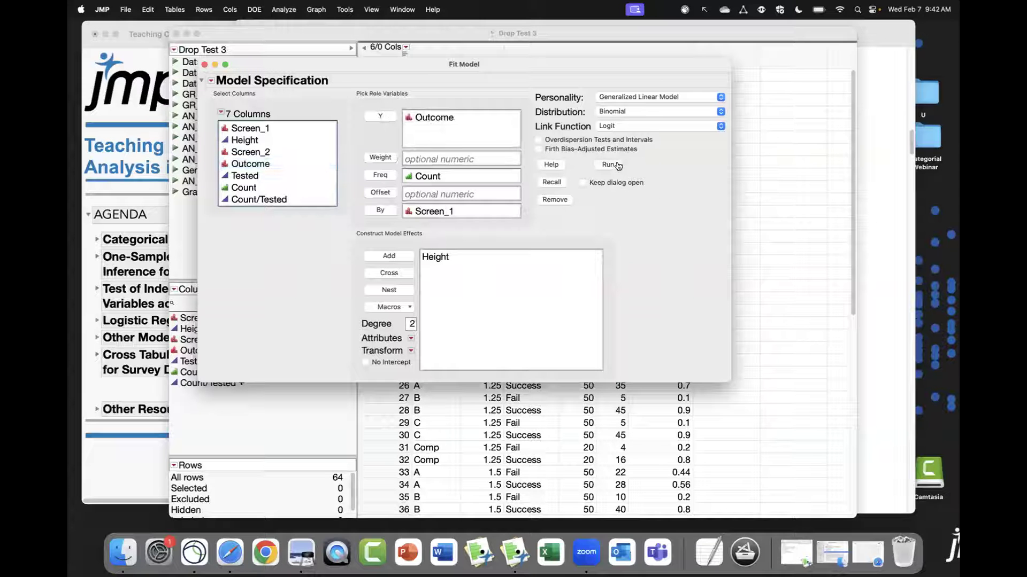
{"action": "left_click", "coordinate": [615, 166]}
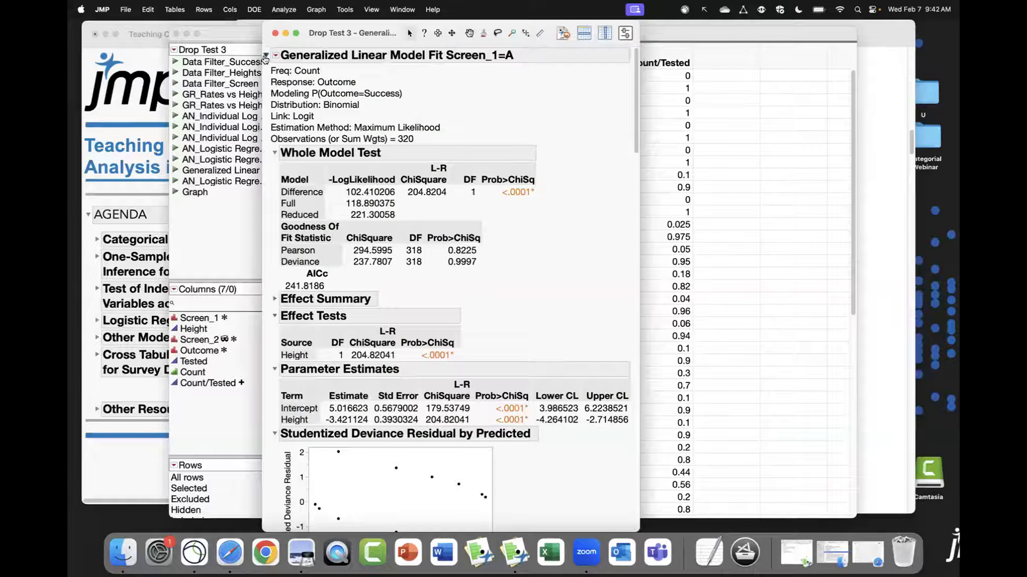
Collapse the generalized linear model reports for screens A, B, C and Comp and enlarge the report window
{"action": "left_click", "coordinate": [266, 56]}
{"action": "left_click", "coordinate": [266, 87]}
{"action": "left_click", "coordinate": [266, 119]}
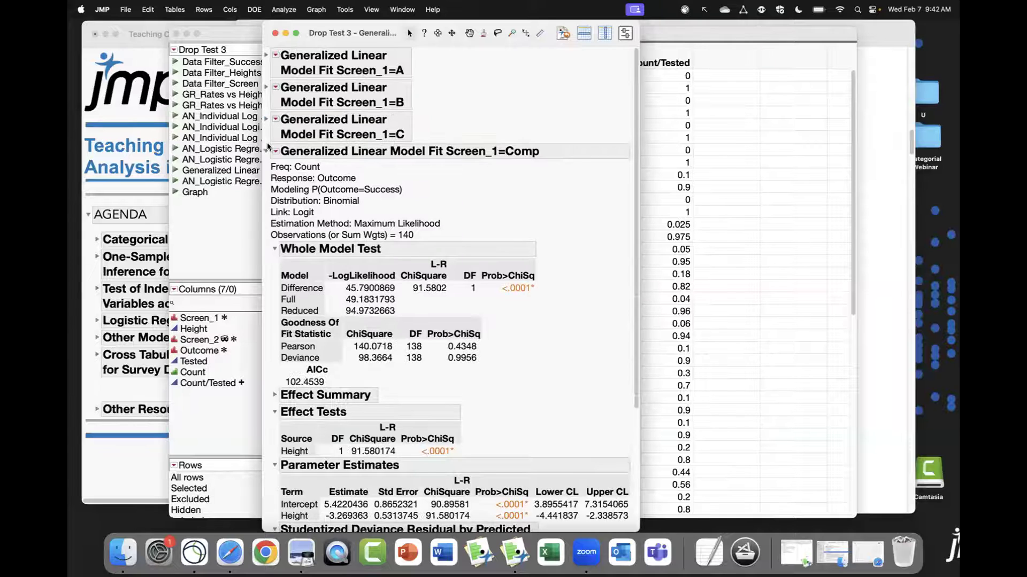
{"action": "left_click", "coordinate": [266, 145]}
{"action": "left_click_drag", "start_coordinate": [440, 170], "coordinate": [881, 495]}
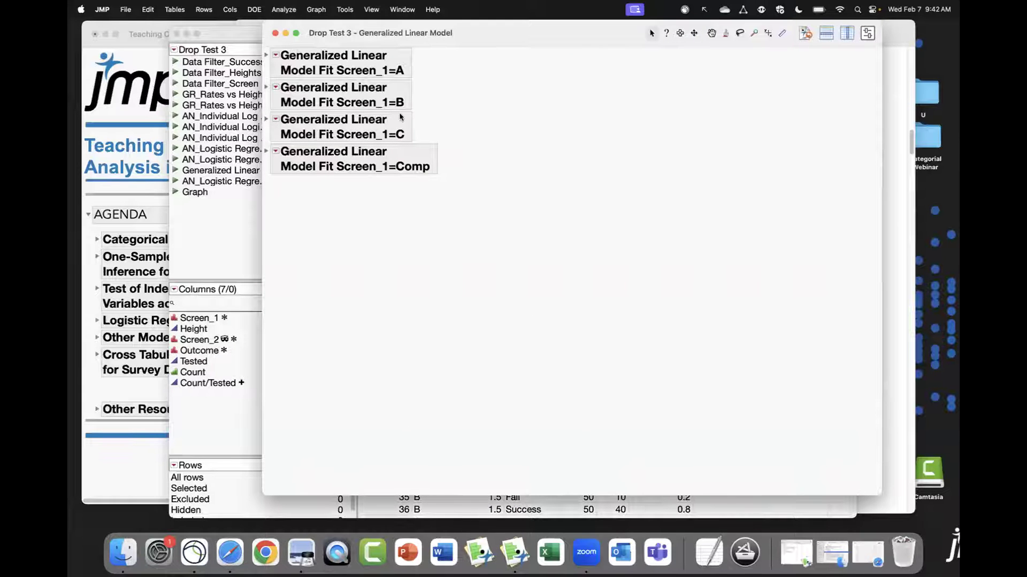
Expand the Screen_1=A model fit and examine its Whole Model Test, Effect Tests and Parameter Estimates
{"action": "left_click", "coordinate": [266, 56]}
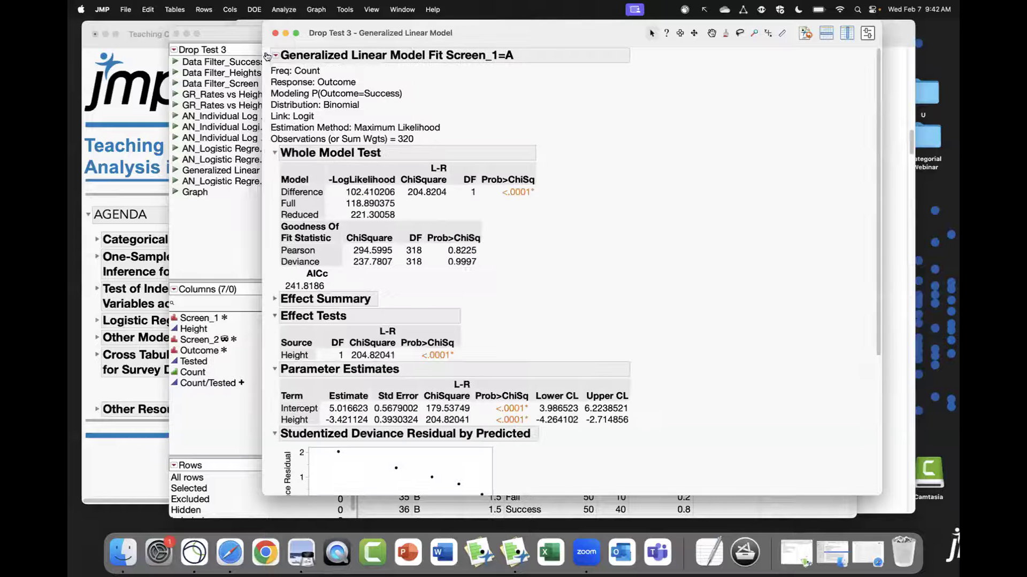
{"action": "scroll", "coordinate": [471, 229], "scroll_direction": "down", "scroll_amount": 8}
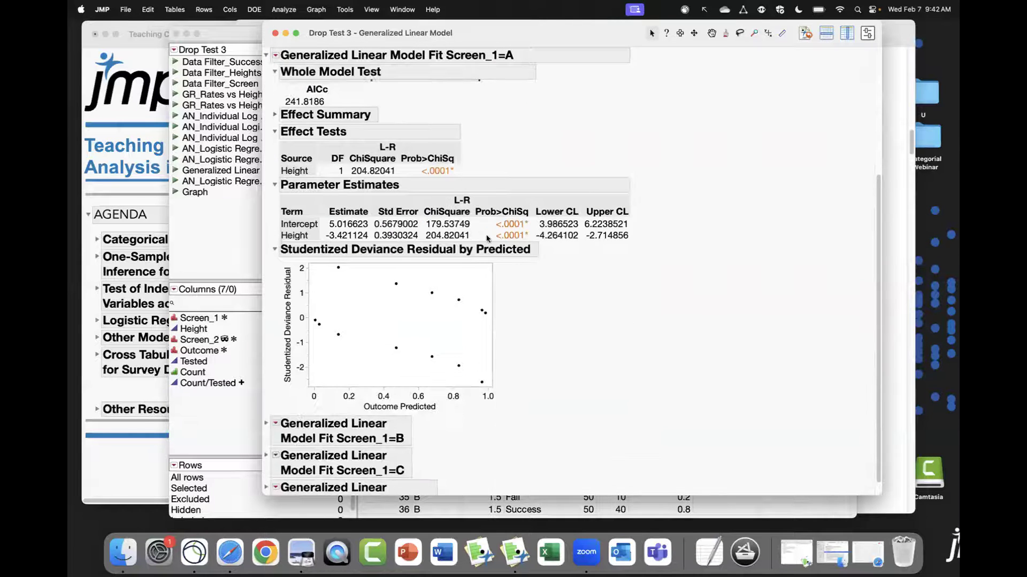
{"action": "scroll", "coordinate": [487, 238], "scroll_direction": "up", "scroll_amount": 5}
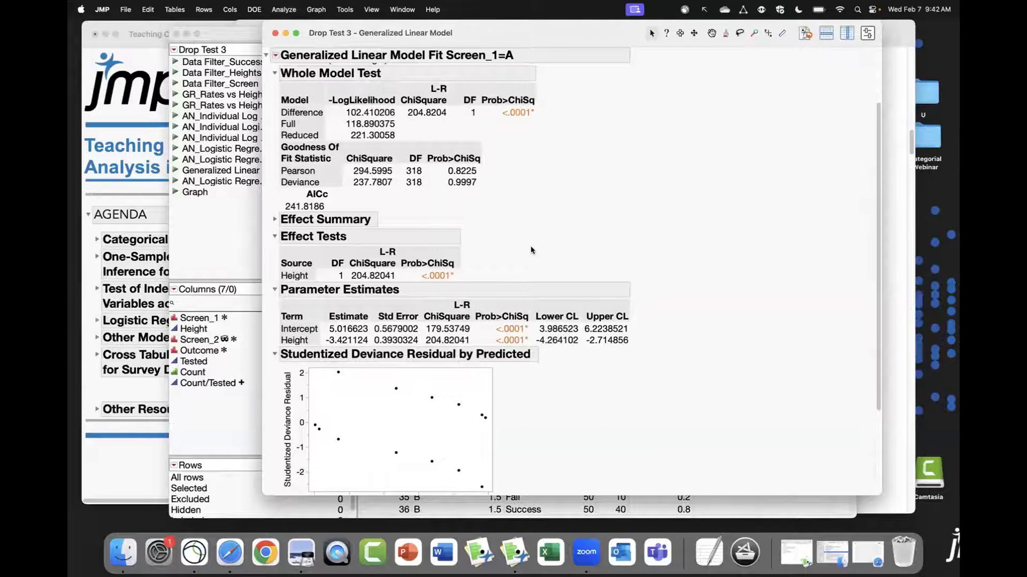
{"action": "scroll", "coordinate": [541, 239], "scroll_direction": "up", "scroll_amount": 2}
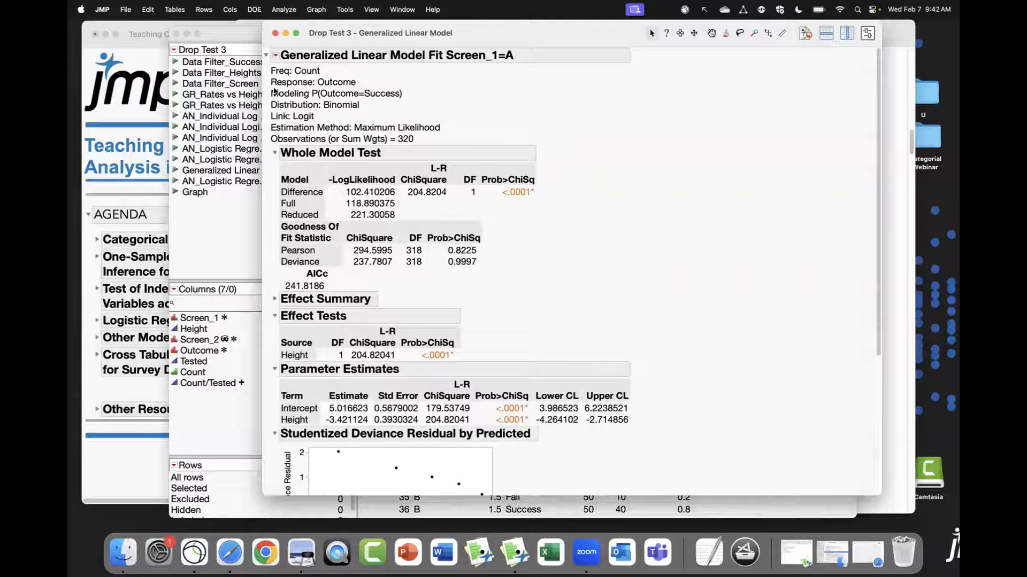
Add the Prediction Profiler to the Screen_1=A model fit and enlarge its plot to about three times the width
{"action": "left_click", "coordinate": [275, 55]}
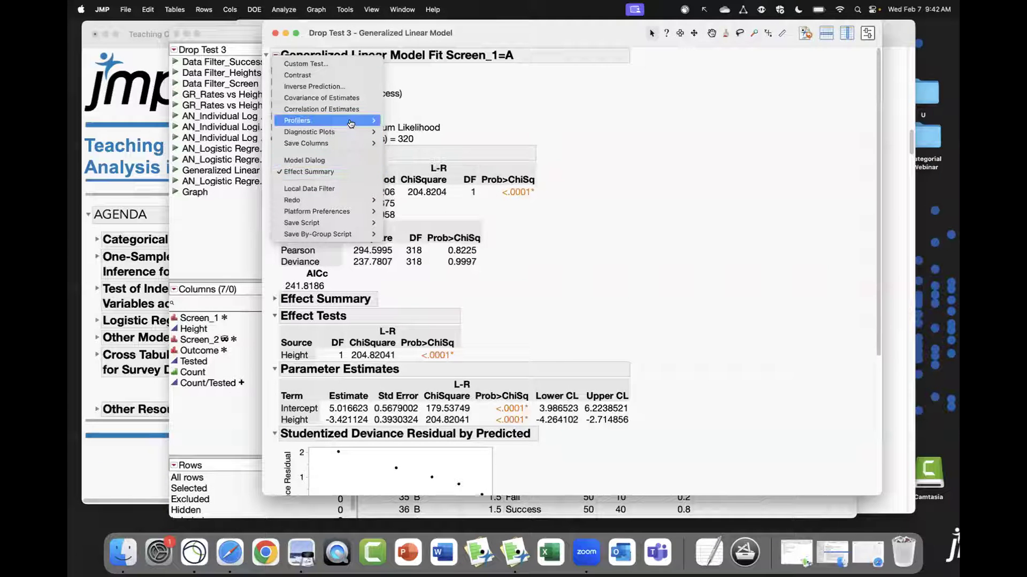
{"action": "mouse_move", "coordinate": [351, 123]}
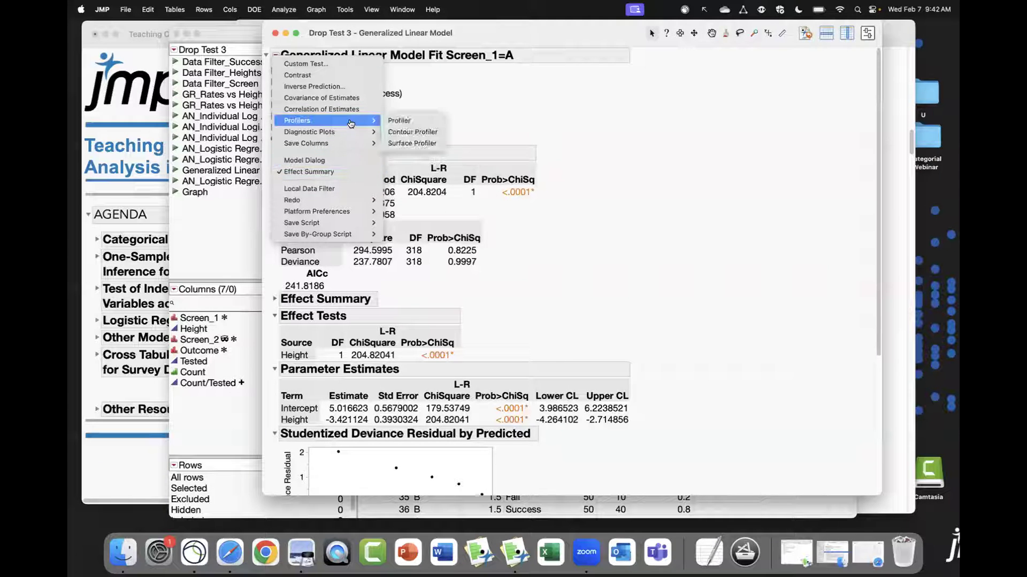
{"action": "left_click", "coordinate": [428, 124]}
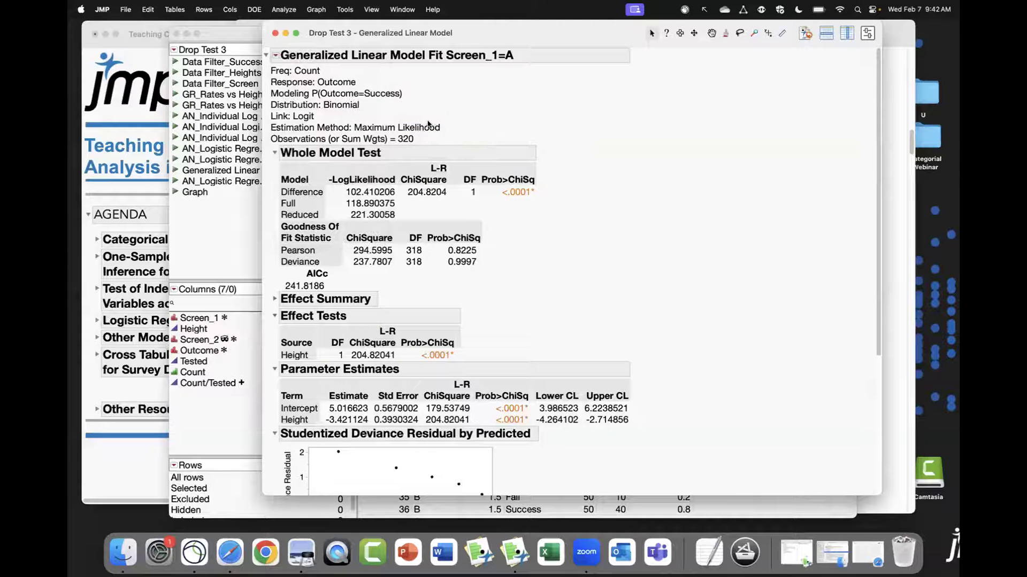
{"action": "scroll", "coordinate": [572, 220], "scroll_direction": "down", "scroll_amount": 5}
{"action": "scroll", "coordinate": [572, 219], "scroll_direction": "down", "scroll_amount": 3}
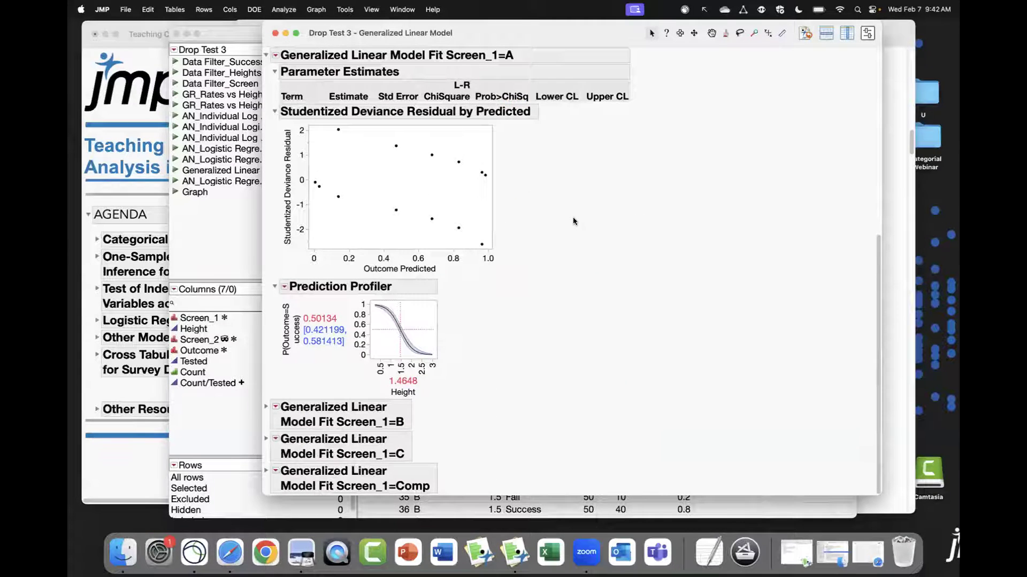
{"action": "left_click_drag", "start_coordinate": [437, 356], "coordinate": [566, 448]}
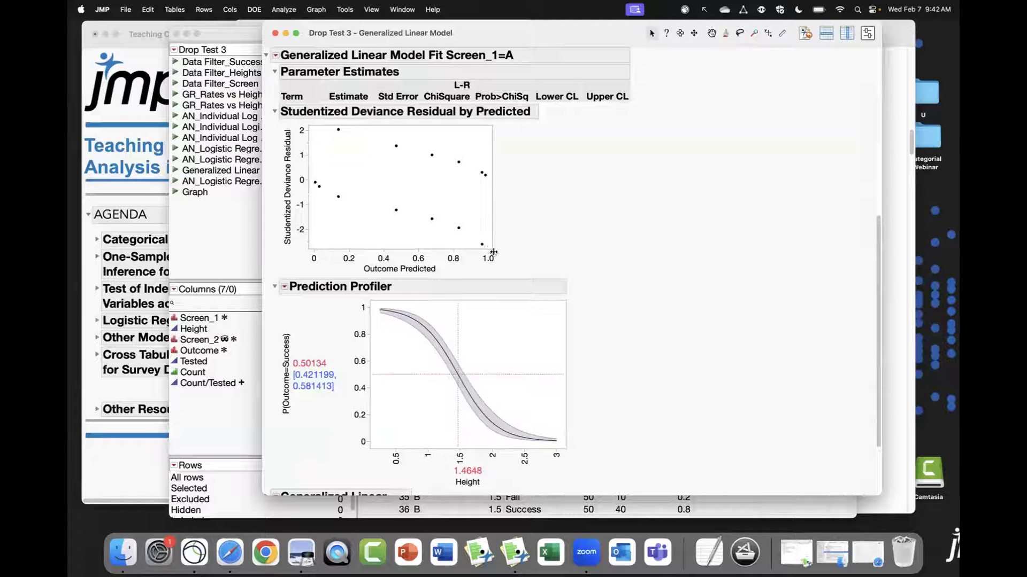
Shrink the Studentized Deviance Residual by Predicted plot, adjust its horizontal axis and collapse that section
{"action": "left_click_drag", "start_coordinate": [491, 247], "coordinate": [453, 247]}
{"action": "mouse_move", "coordinate": [369, 254]}
{"action": "left_mouse_down"}
{"action": "mouse_move", "coordinate": [383, 246]}
{"action": "mouse_move", "coordinate": [364, 252]}
{"action": "left_mouse_up"}
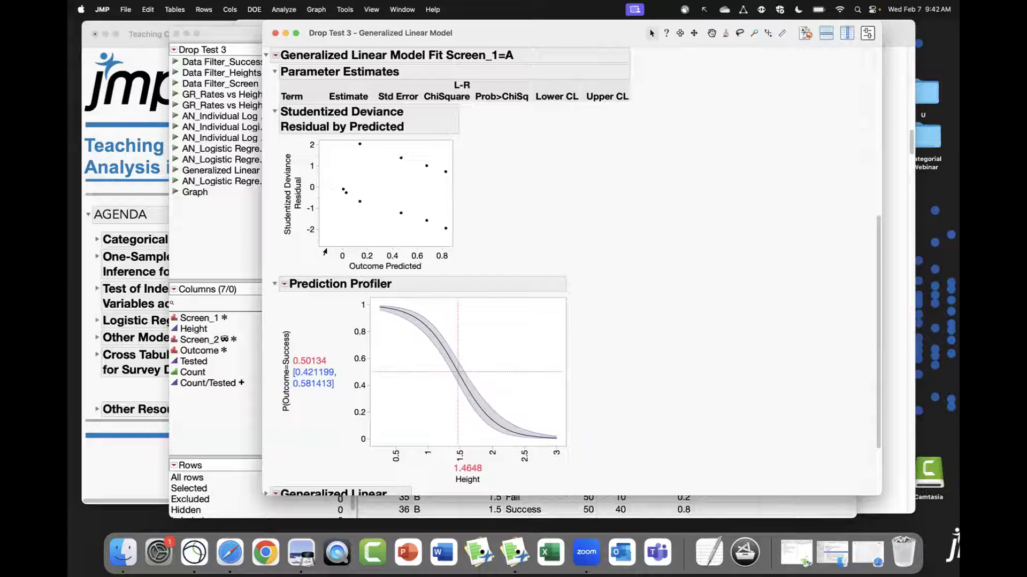
{"action": "left_click", "coordinate": [274, 111]}
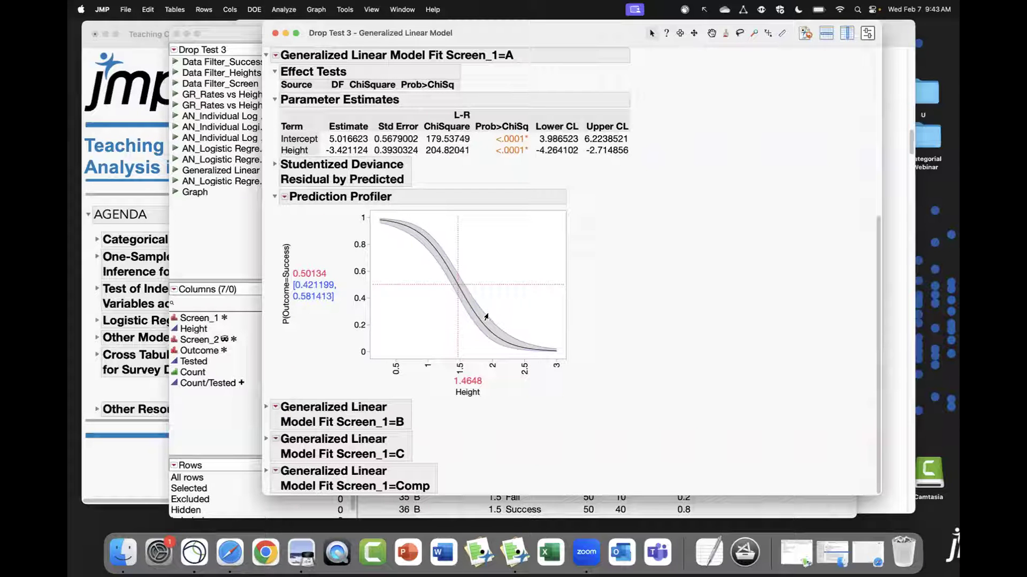
Vary Height in the Screen_1=A Prediction Profiler along the curve and set it to 2.25
{"action": "left_click_drag", "start_coordinate": [454, 329], "coordinate": [479, 347]}
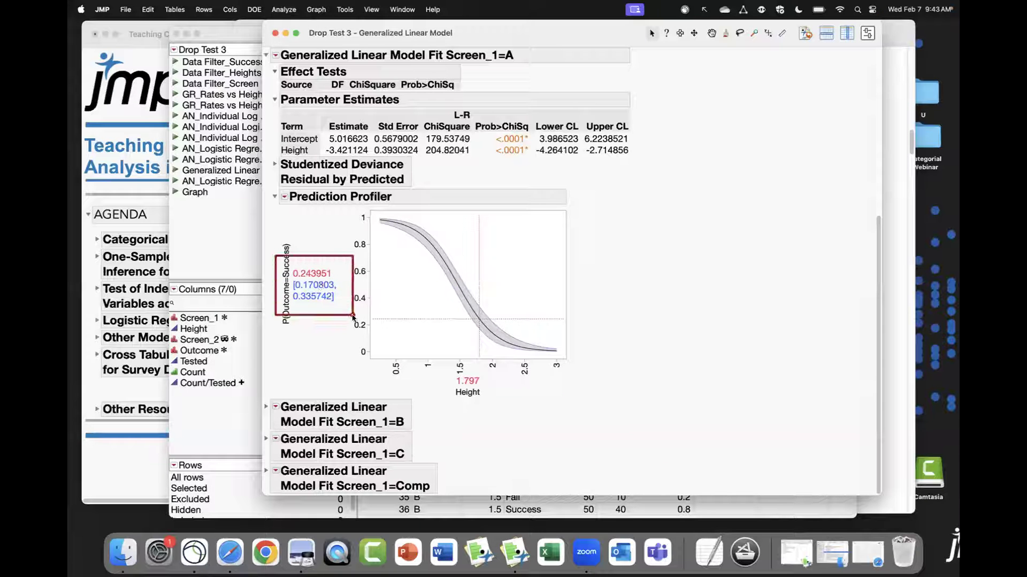
{"action": "mouse_move", "coordinate": [481, 344]}
{"action": "left_mouse_down"}
{"action": "mouse_move", "coordinate": [454, 341]}
{"action": "mouse_move", "coordinate": [427, 277]}
{"action": "mouse_move", "coordinate": [417, 284]}
{"action": "mouse_move", "coordinate": [437, 346]}
{"action": "mouse_move", "coordinate": [421, 342]}
{"action": "mouse_move", "coordinate": [480, 346]}
{"action": "mouse_move", "coordinate": [463, 348]}
{"action": "left_mouse_up"}
{"action": "left_click", "coordinate": [468, 381]}
{"action": "type", "text": "2.25"}
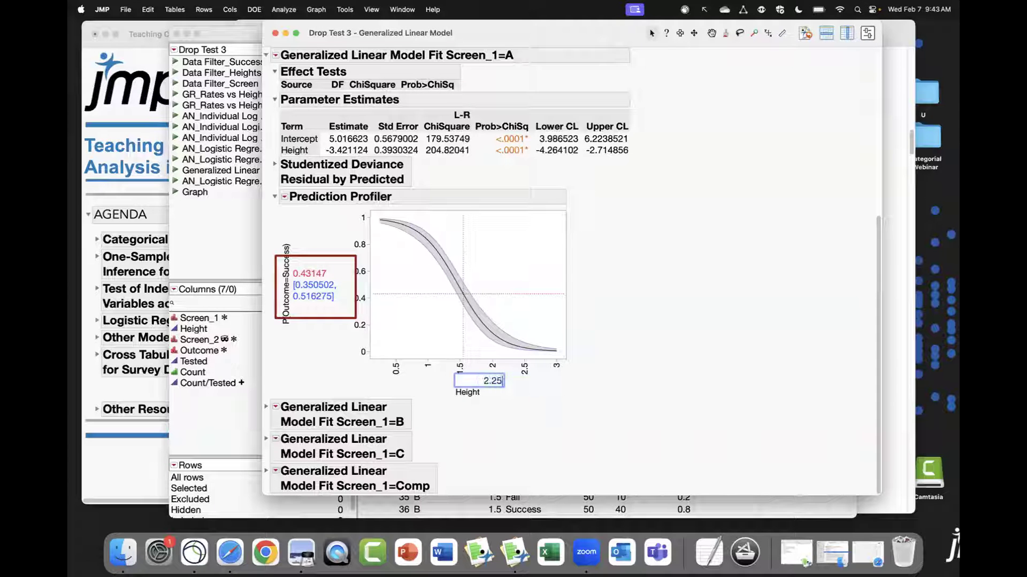
{"action": "key", "text": "Return"}
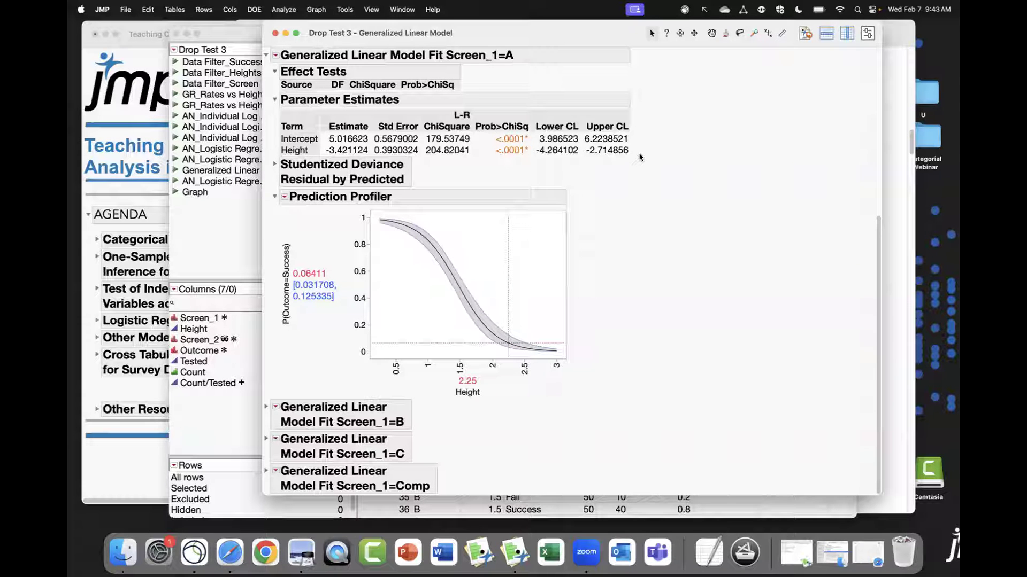
Add an Inverse Prediction of Height to the Screen_1=A model fit for success probabilities 0.97 and 0.50 at a two-sided 0.95 confidence level
{"action": "left_click", "coordinate": [276, 55]}
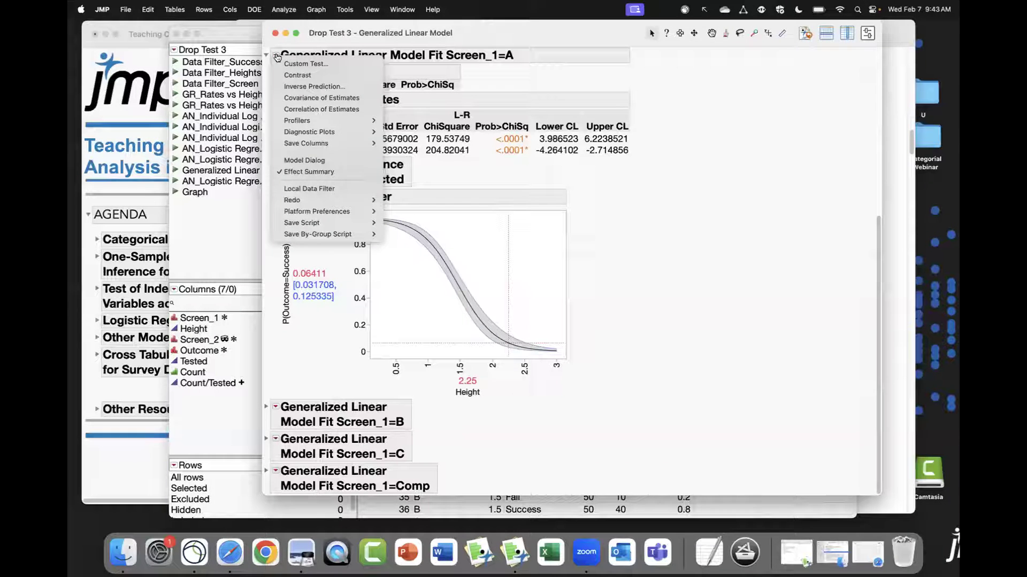
{"action": "left_click", "coordinate": [374, 90]}
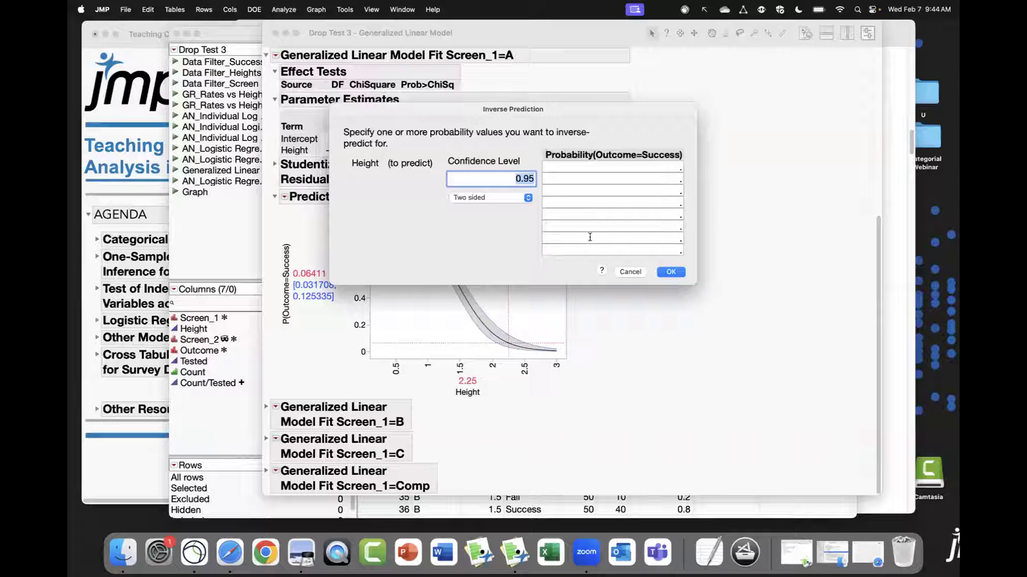
{"action": "left_click", "coordinate": [675, 167]}
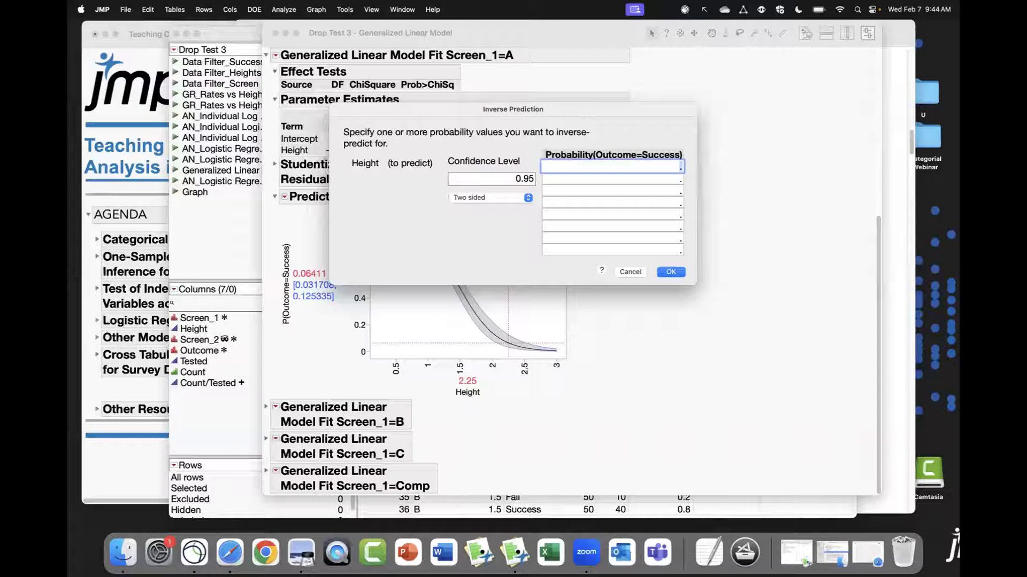
{"action": "type", "text": ".97"}
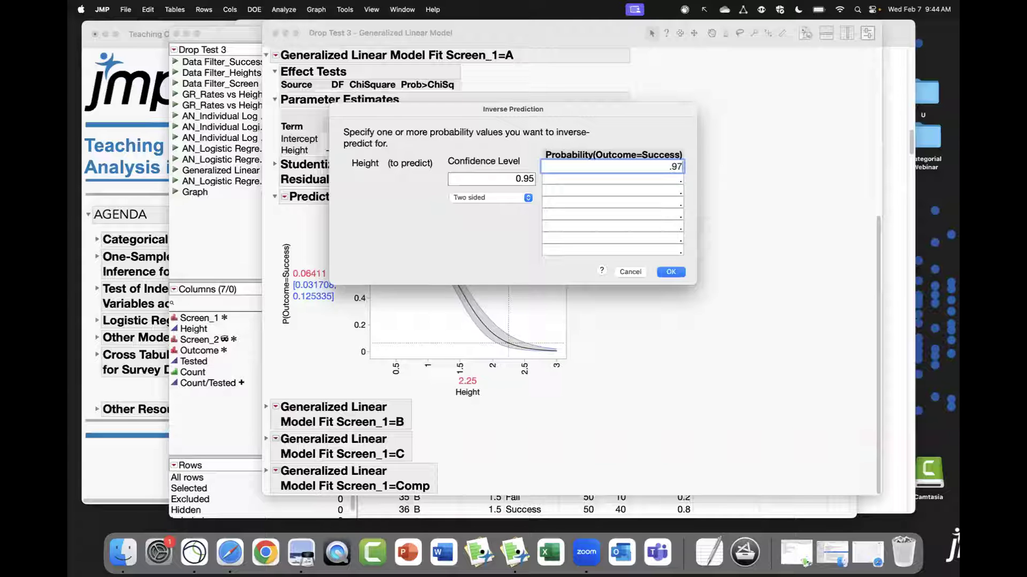
{"action": "left_click", "coordinate": [673, 181]}
{"action": "type", "text": ".50"}
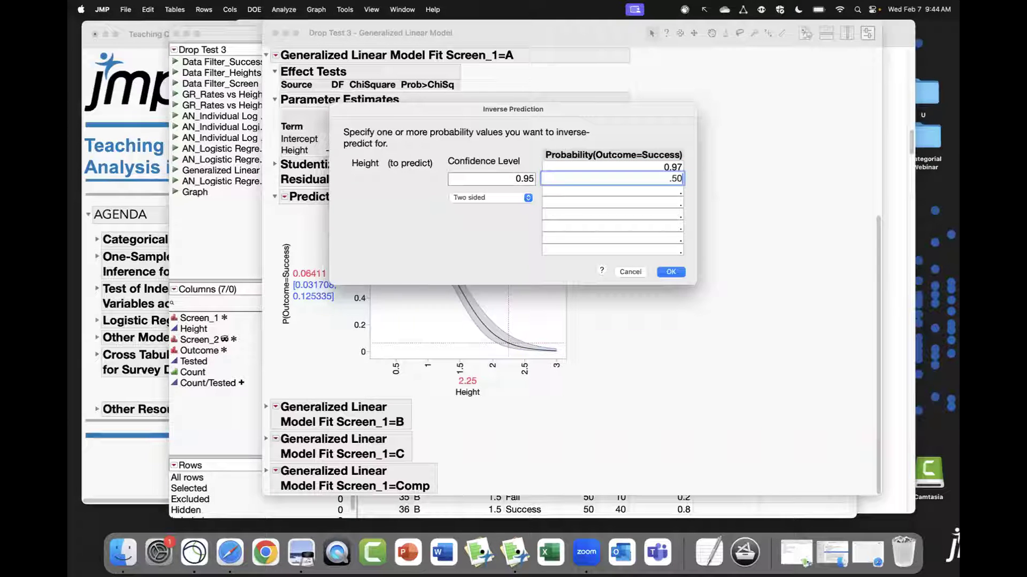
{"action": "left_click", "coordinate": [457, 241]}
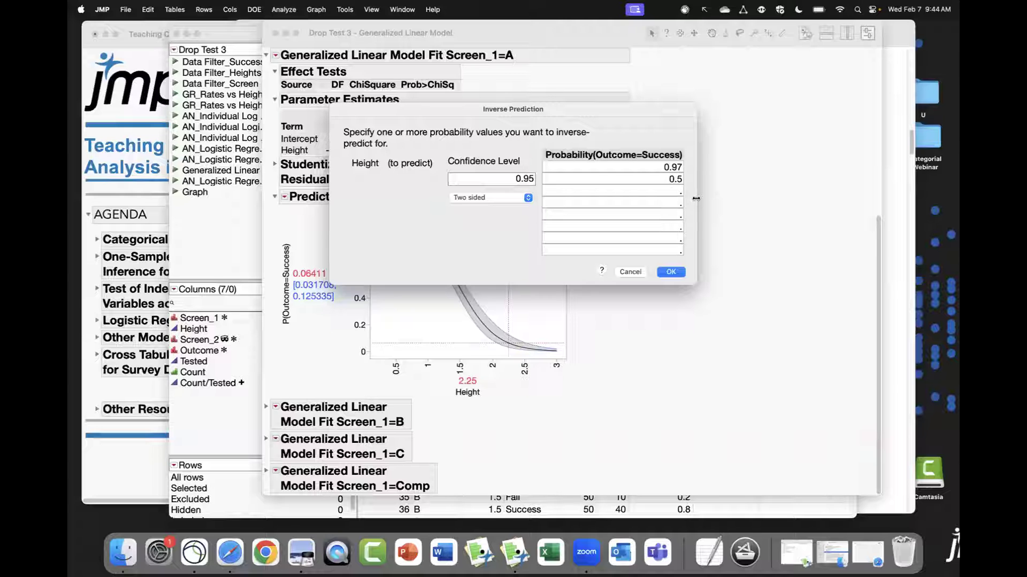
{"action": "left_click", "coordinate": [675, 273]}
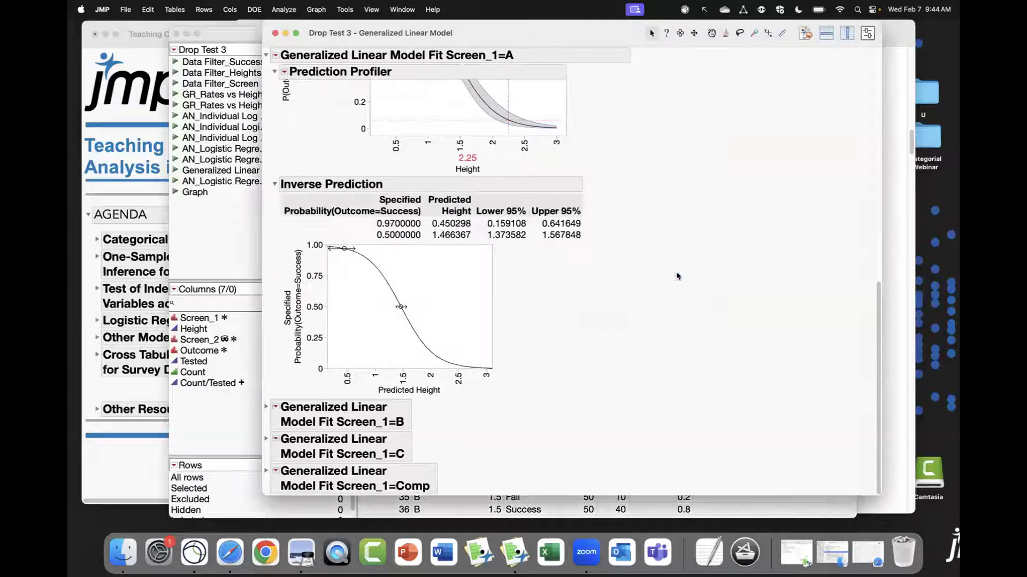
Enlarge the Inverse Prediction plot and outline its two predicted points, both table rows, and finally only the 0.97 row in red
{"action": "left_click_drag", "start_coordinate": [491, 370], "coordinate": [614, 440]}
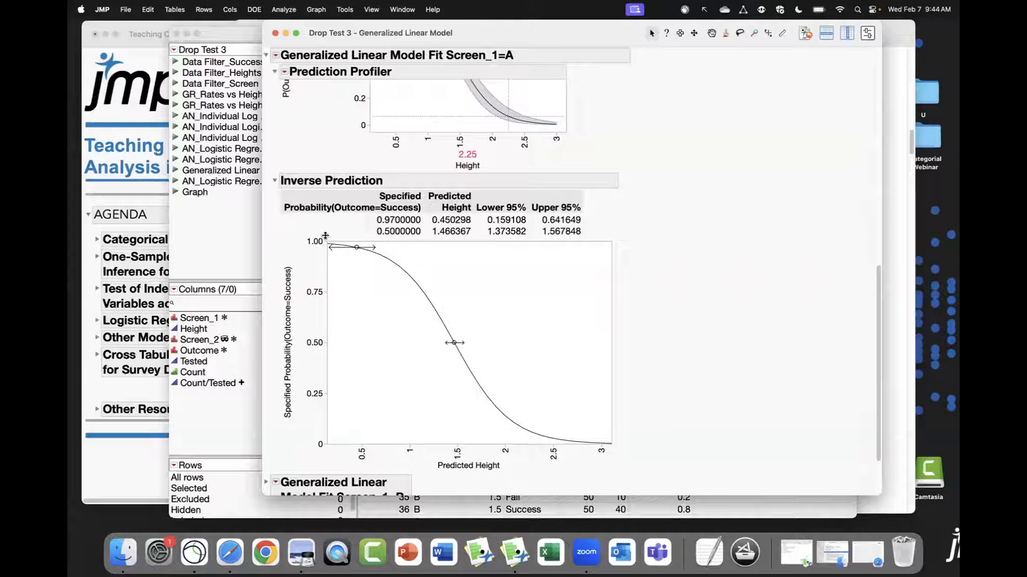
{"action": "mouse_move", "coordinate": [323, 235]}
{"action": "left_mouse_down"}
{"action": "mouse_move", "coordinate": [330, 248]}
{"action": "mouse_move", "coordinate": [392, 263]}
{"action": "left_mouse_up"}
{"action": "left_click_drag", "start_coordinate": [430, 332], "coordinate": [482, 356]}
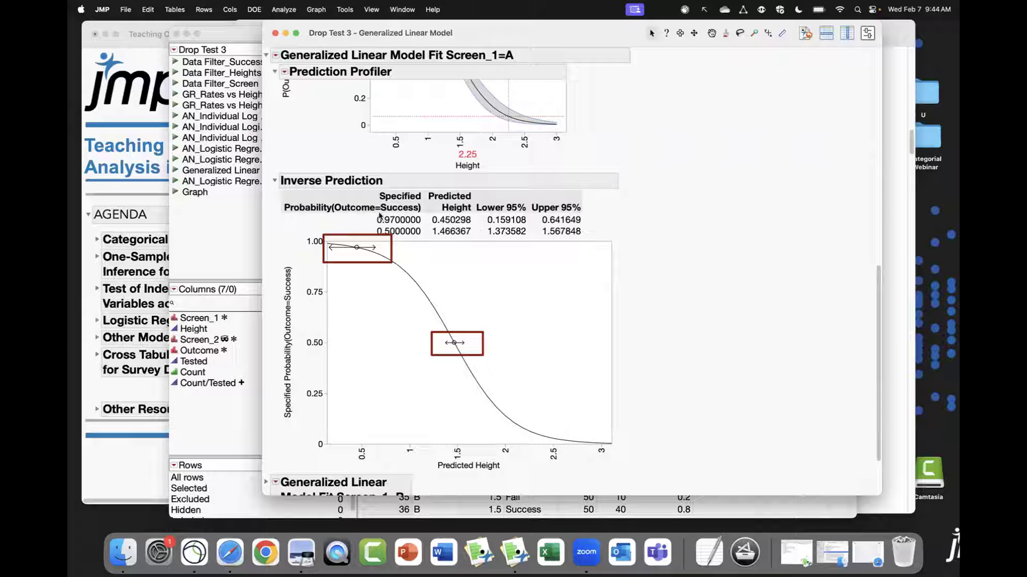
{"action": "left_click_drag", "start_coordinate": [371, 212], "coordinate": [594, 243]}
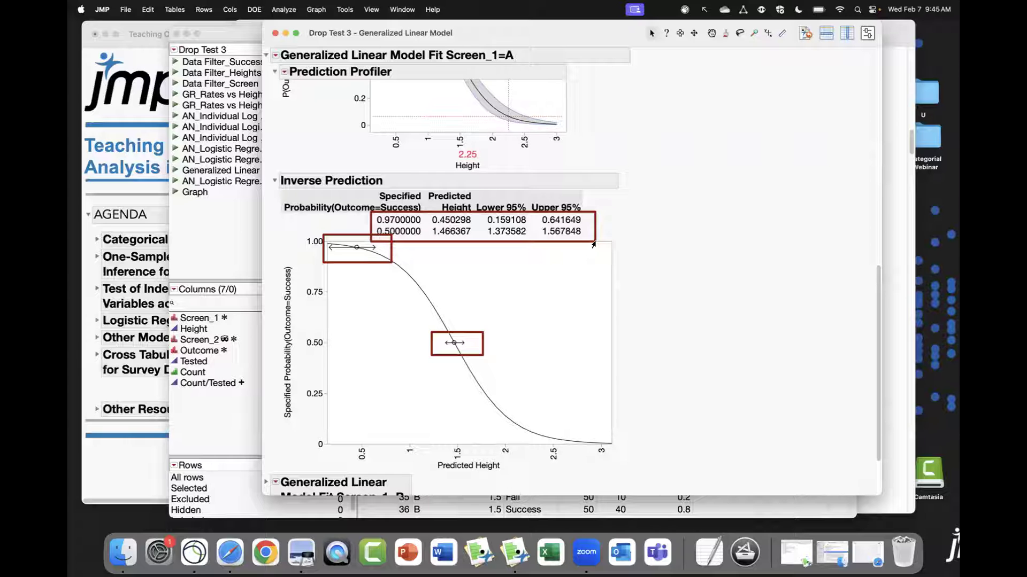
{"action": "key", "text": "Escape"}
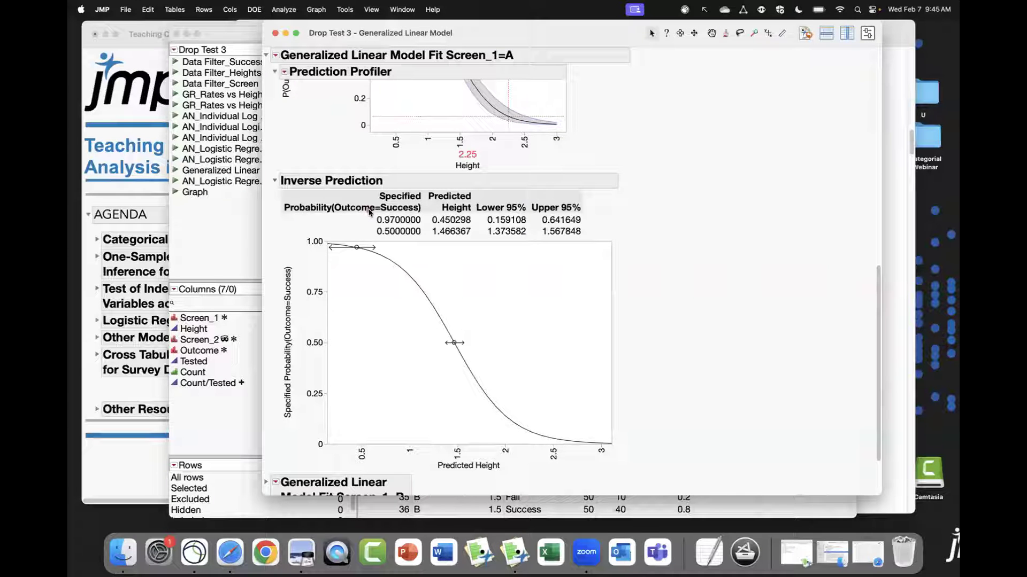
{"action": "mouse_move", "coordinate": [368, 212]}
{"action": "left_mouse_down"}
{"action": "mouse_move", "coordinate": [425, 227]}
{"action": "mouse_move", "coordinate": [585, 228]}
{"action": "left_mouse_up"}
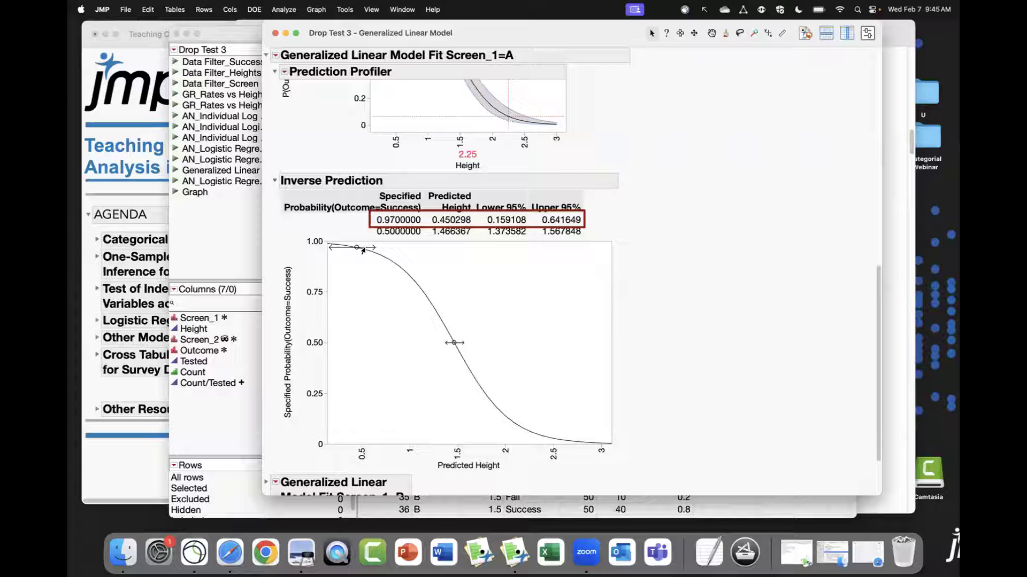
Rescale the Inverse Prediction plot axes around the 0.97 interval, to about 0.92–1.00 probability and 0.15–0.7 predicted height
{"action": "left_click_drag", "start_coordinate": [316, 432], "coordinate": [316, 542]}
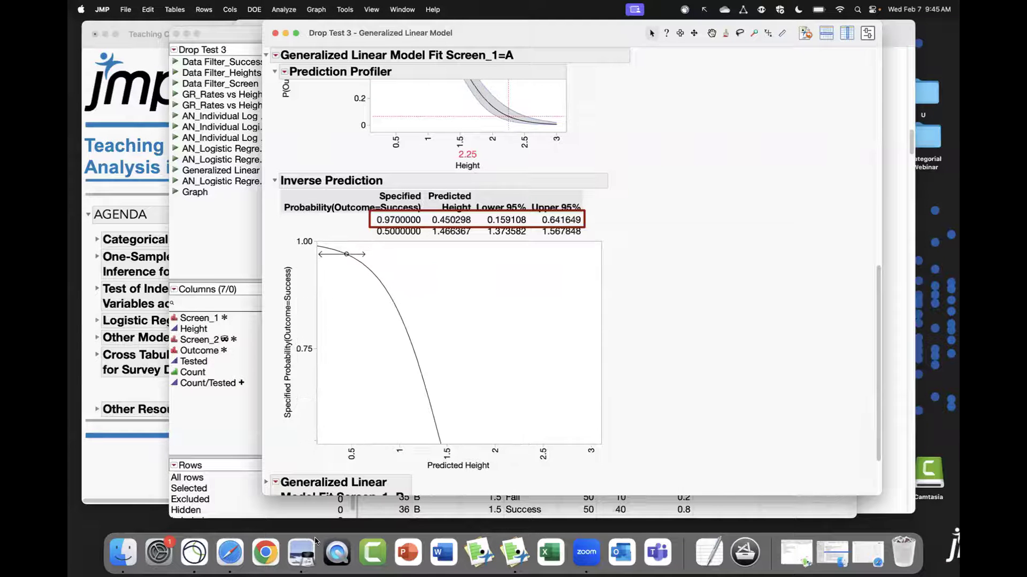
{"action": "left_click_drag", "start_coordinate": [312, 432], "coordinate": [304, 561]}
{"action": "left_click_drag", "start_coordinate": [304, 422], "coordinate": [312, 475]}
{"action": "left_click_drag", "start_coordinate": [583, 451], "coordinate": [804, 453]}
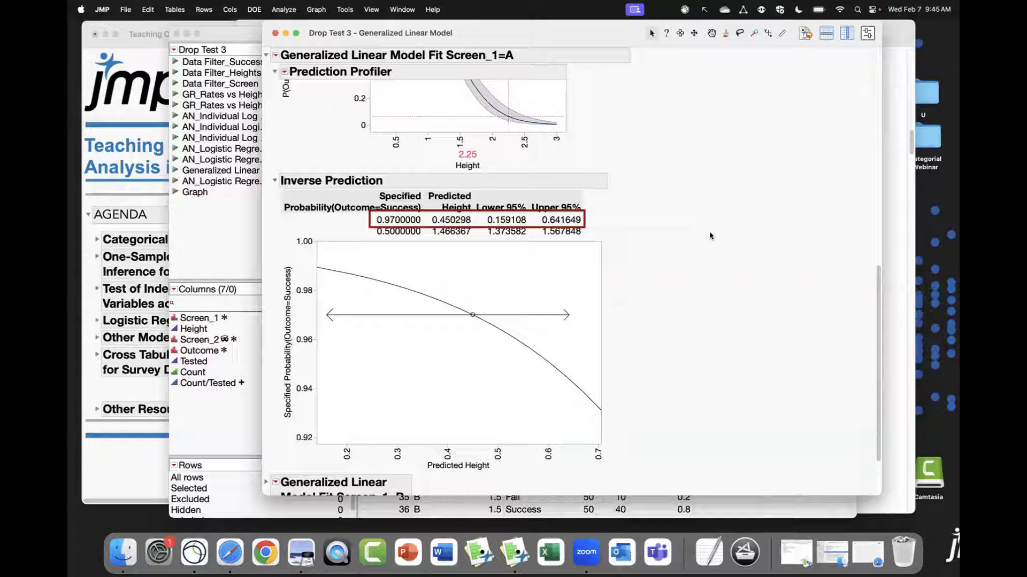
Close the Generalized Linear Model report and clear the red outline left over the Drop Test 3 data table
{"action": "scroll", "coordinate": [670, 206], "scroll_direction": "up", "scroll_amount": 3}
{"action": "scroll", "coordinate": [670, 206], "scroll_direction": "down", "scroll_amount": 2}
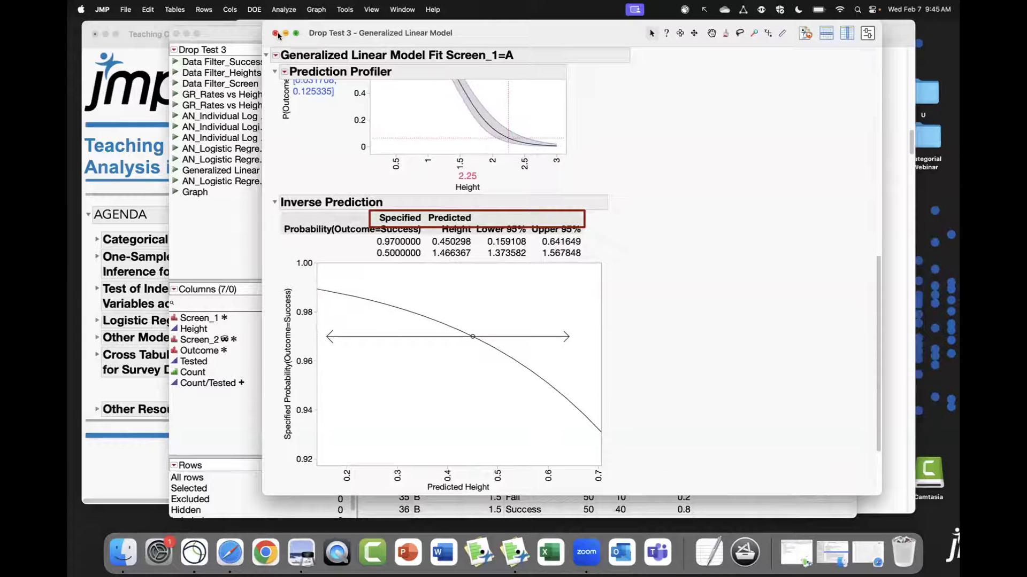
{"action": "left_click", "coordinate": [275, 33]}
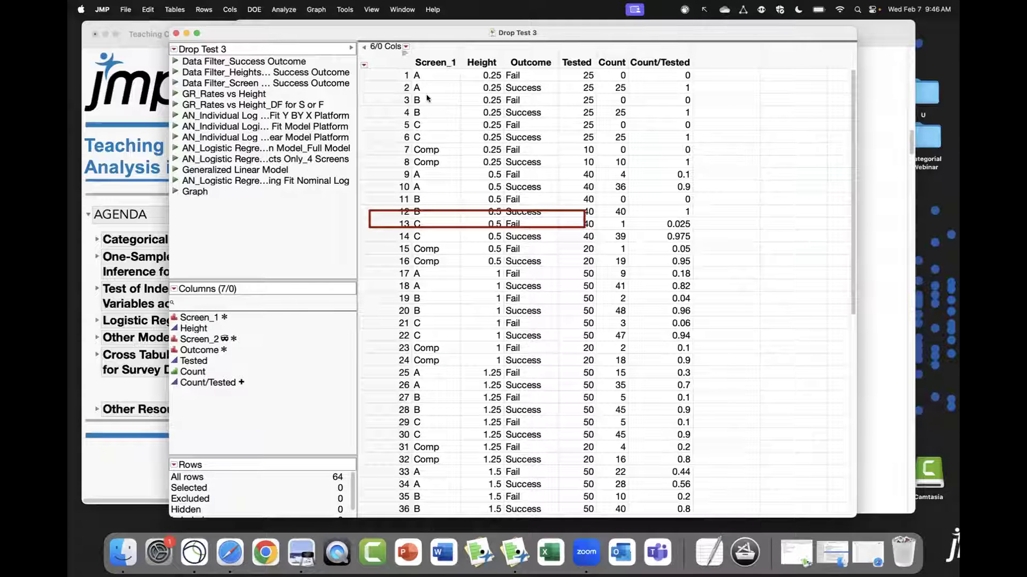
{"action": "left_click", "coordinate": [496, 186]}
{"action": "left_click", "coordinate": [491, 237]}
{"action": "left_click", "coordinate": [509, 288]}
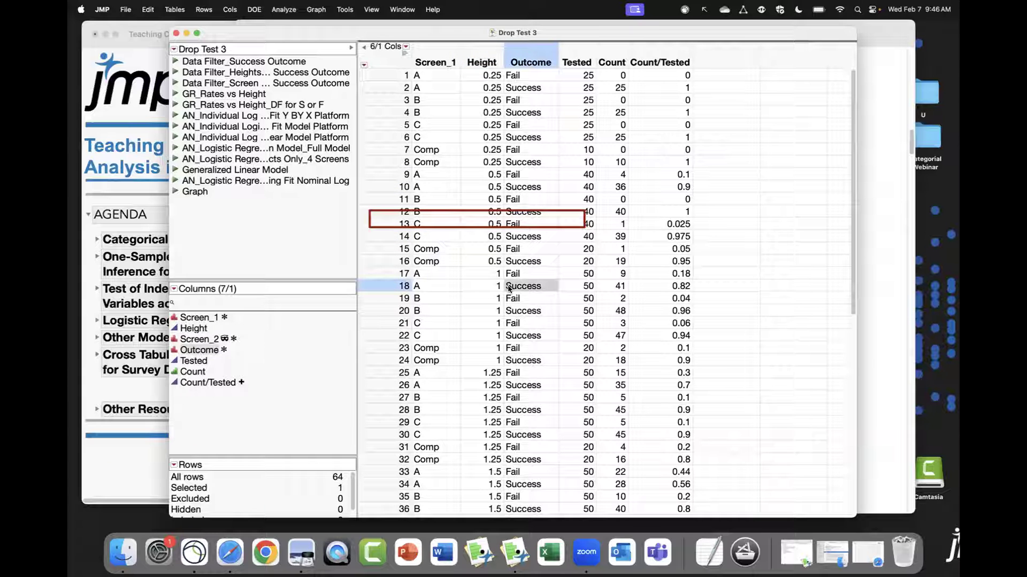
{"action": "left_click", "coordinate": [509, 288]}
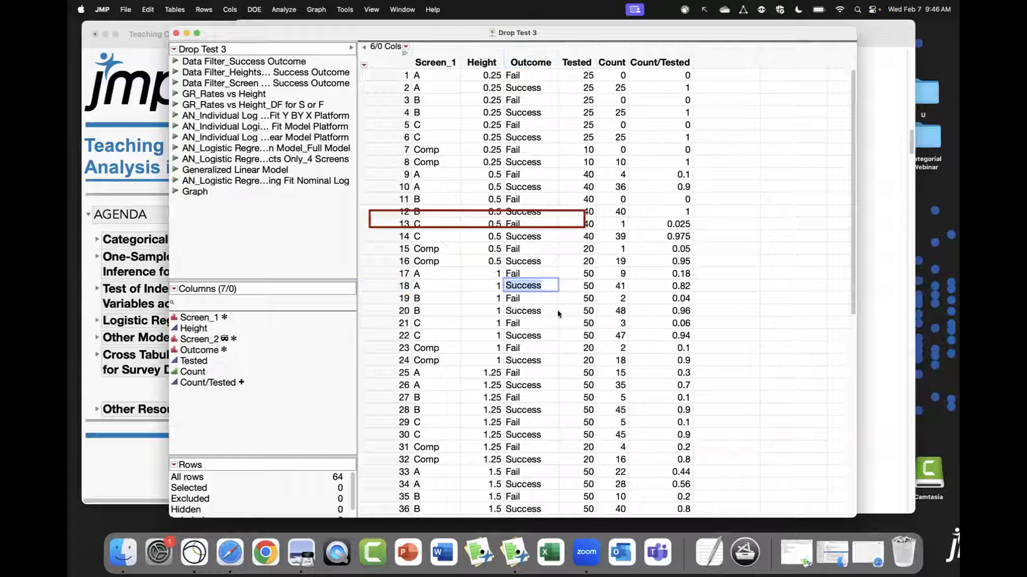
{"action": "left_click", "coordinate": [704, 10]}
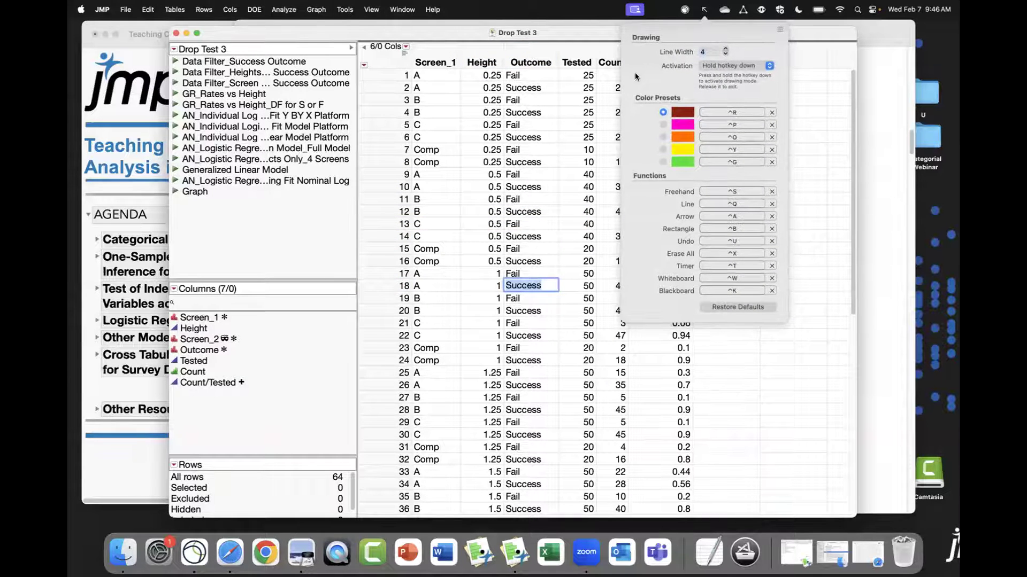
{"action": "left_click", "coordinate": [508, 349]}
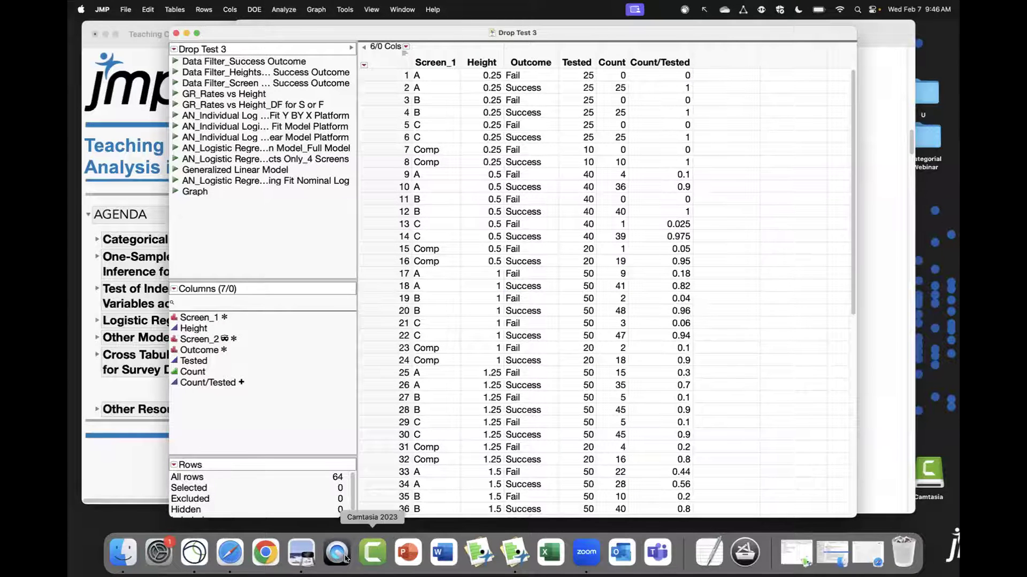
Switch to Preview, read the JMP034 case study from the logistic regression section through to its Exercises, and close the PDF
{"action": "left_click", "coordinate": [302, 560]}
{"action": "left_click_drag", "start_coordinate": [907, 140], "coordinate": [901, 216]}
{"action": "scroll", "coordinate": [900, 218], "scroll_direction": "down", "scroll_amount": 10}
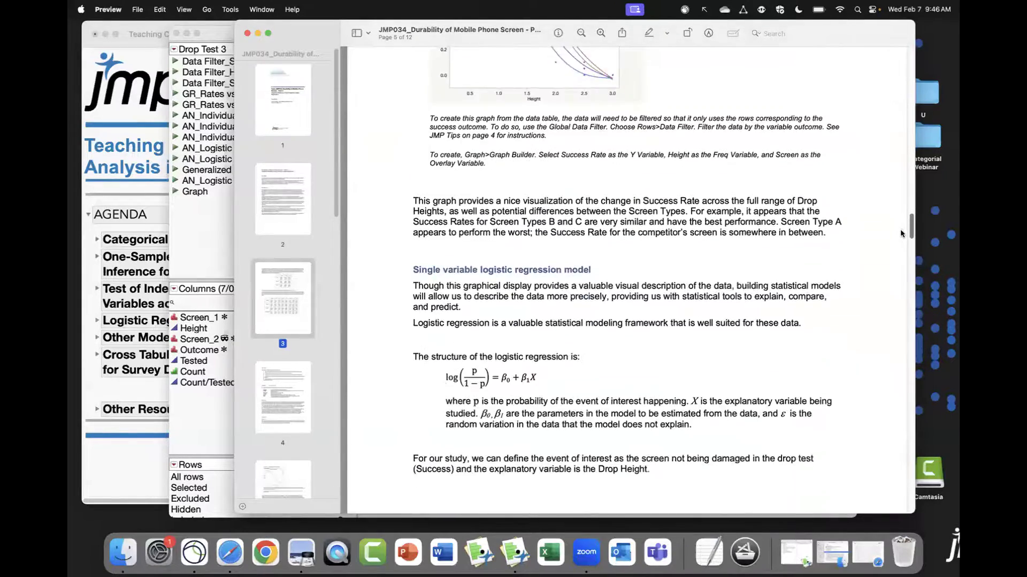
{"action": "scroll", "coordinate": [901, 237], "scroll_direction": "down", "scroll_amount": 8}
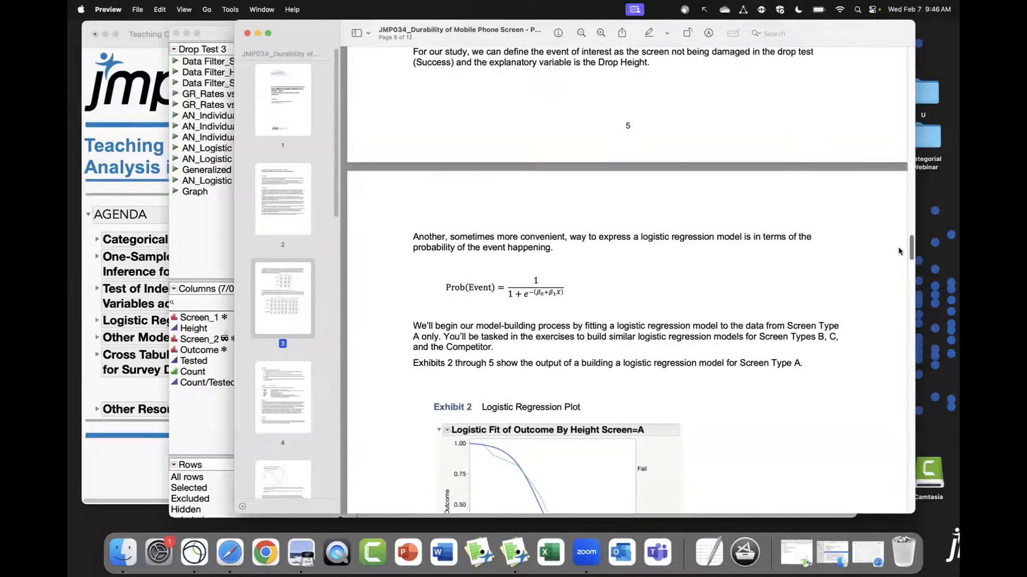
{"action": "scroll", "coordinate": [898, 252], "scroll_direction": "down", "scroll_amount": 8}
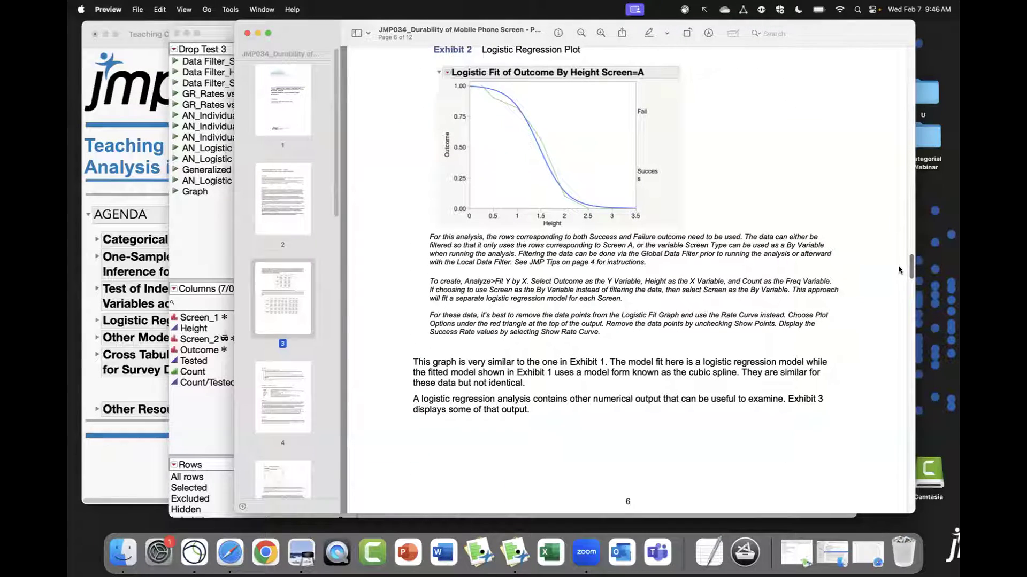
{"action": "scroll", "coordinate": [898, 270], "scroll_direction": "down", "scroll_amount": 1}
{"action": "scroll", "coordinate": [898, 283], "scroll_direction": "down", "scroll_amount": 15}
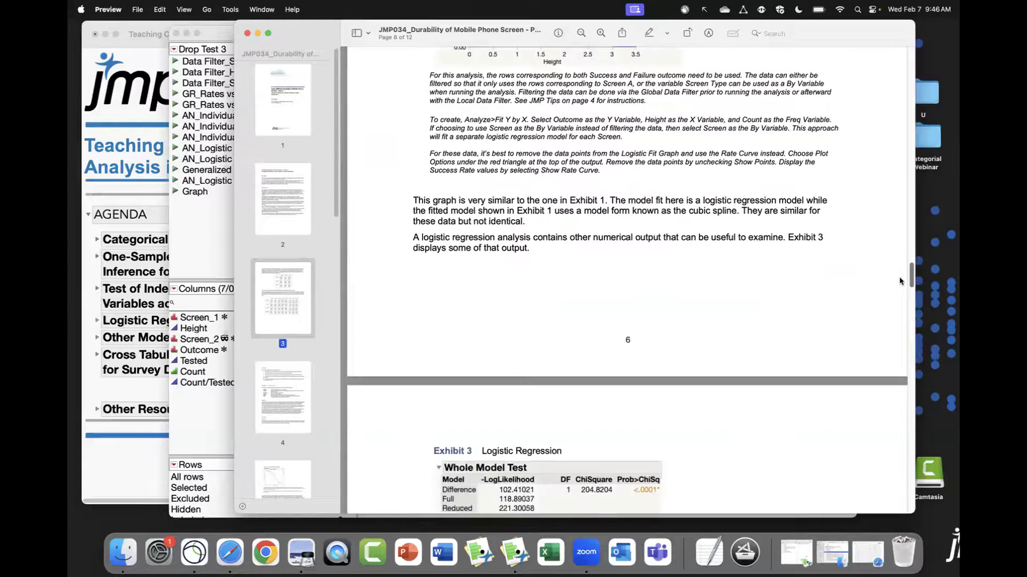
{"action": "scroll", "coordinate": [898, 301], "scroll_direction": "down", "scroll_amount": 15}
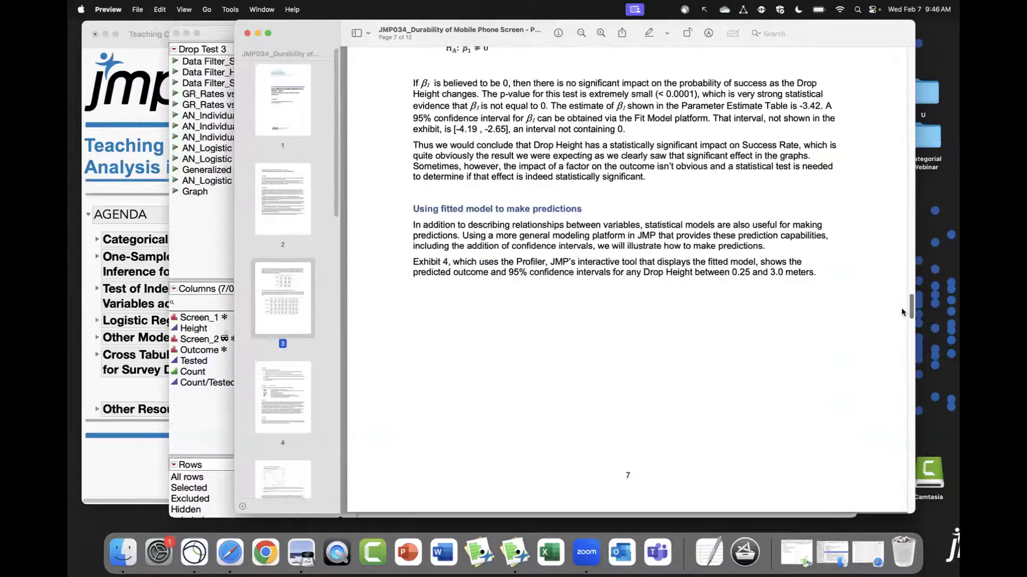
{"action": "scroll", "coordinate": [899, 335], "scroll_direction": "down", "scroll_amount": 20}
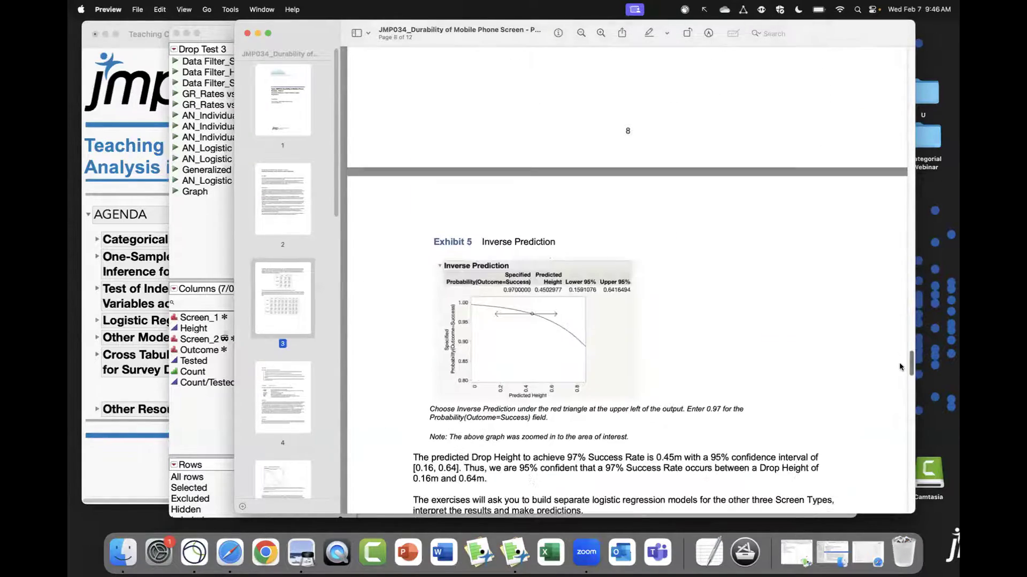
{"action": "scroll", "coordinate": [901, 434], "scroll_direction": "down", "scroll_amount": 15}
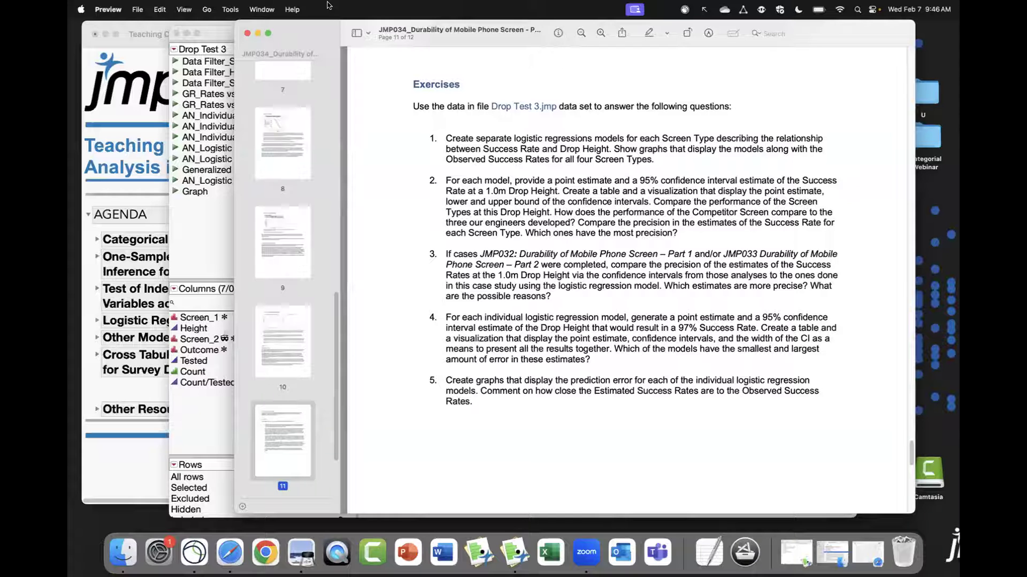
{"action": "left_click", "coordinate": [248, 33]}
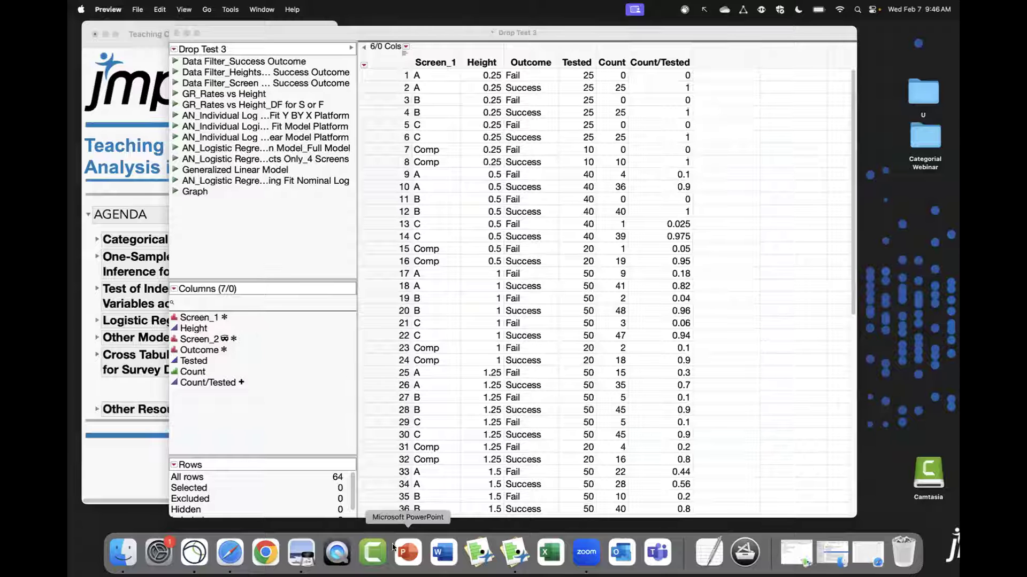
{"action": "right_click", "coordinate": [298, 552]}
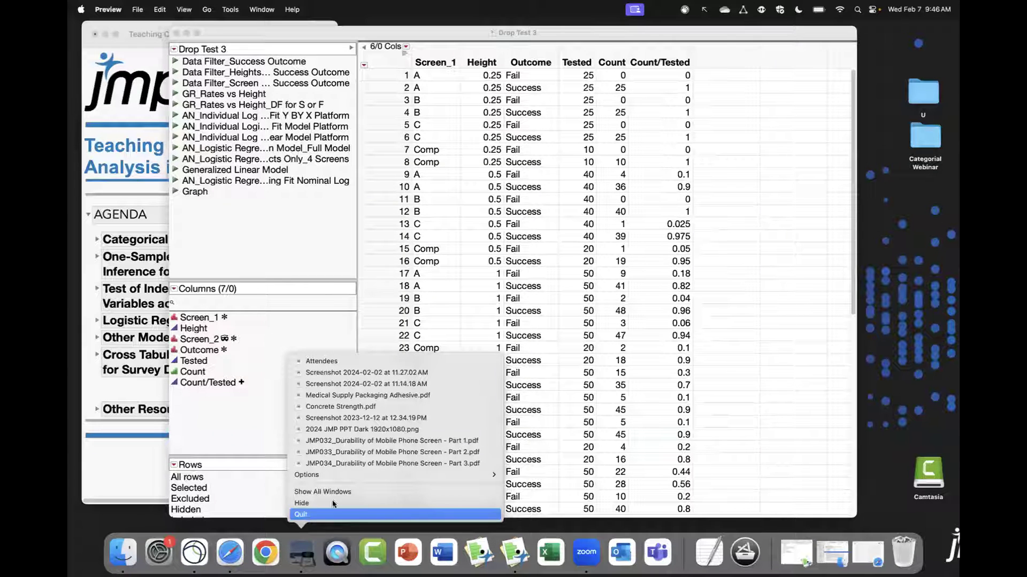
Switch to Safari, outline the JMP035 entry and the JMP032 to JMP035 entries in the case study list, and close the browser window
{"action": "left_click", "coordinate": [239, 551]}
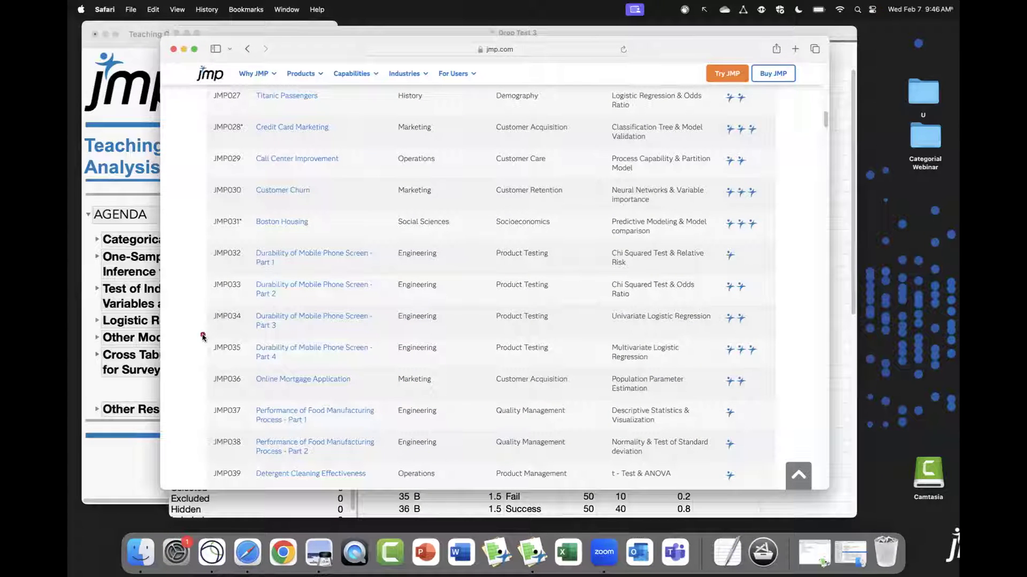
{"action": "mouse_move", "coordinate": [202, 336]}
{"action": "left_mouse_down"}
{"action": "mouse_move", "coordinate": [570, 374]}
{"action": "mouse_move", "coordinate": [782, 375]}
{"action": "left_mouse_up"}
{"action": "left_click", "coordinate": [205, 236]}
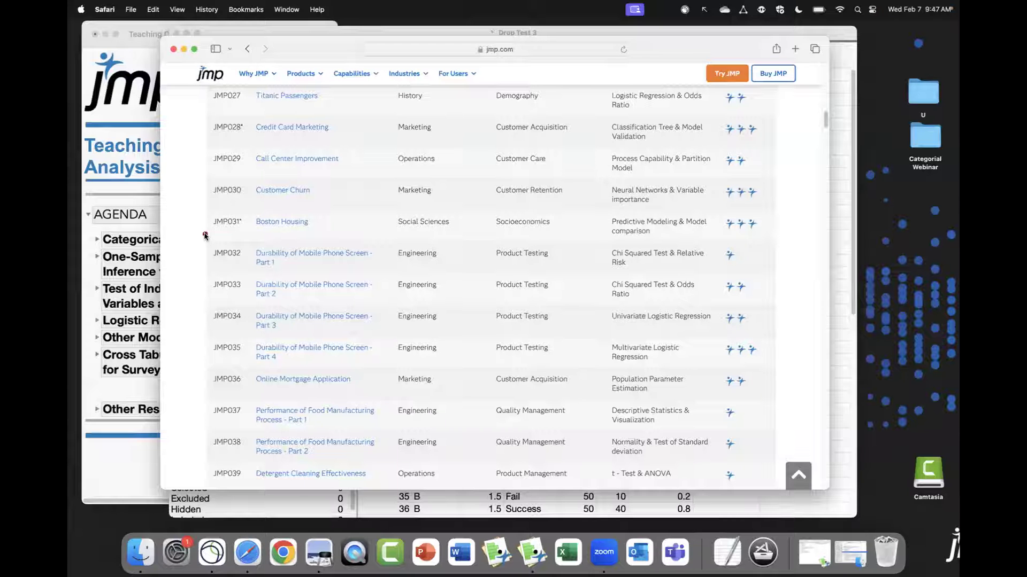
{"action": "mouse_move", "coordinate": [205, 235]}
{"action": "left_mouse_down"}
{"action": "mouse_move", "coordinate": [297, 272]}
{"action": "mouse_move", "coordinate": [702, 292]}
{"action": "mouse_move", "coordinate": [773, 275]}
{"action": "mouse_move", "coordinate": [777, 373]}
{"action": "left_mouse_up"}
{"action": "key", "text": "Escape"}
{"action": "left_click", "coordinate": [173, 50]}
Bring the Drop Test 3 data table clear of the agenda window and close it
{"action": "left_click_drag", "start_coordinate": [338, 28], "coordinate": [388, 25]}
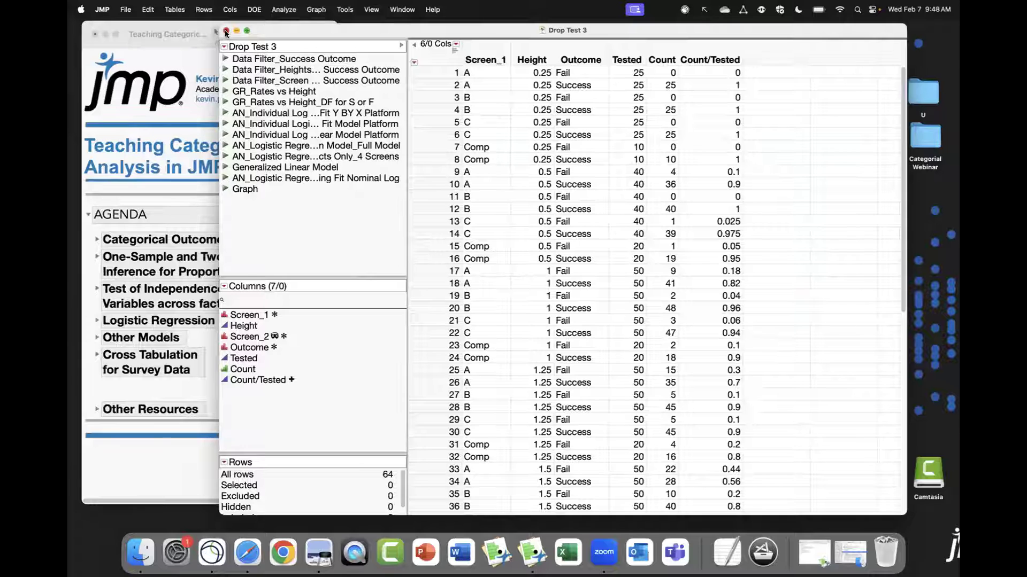
{"action": "left_click", "coordinate": [226, 31]}
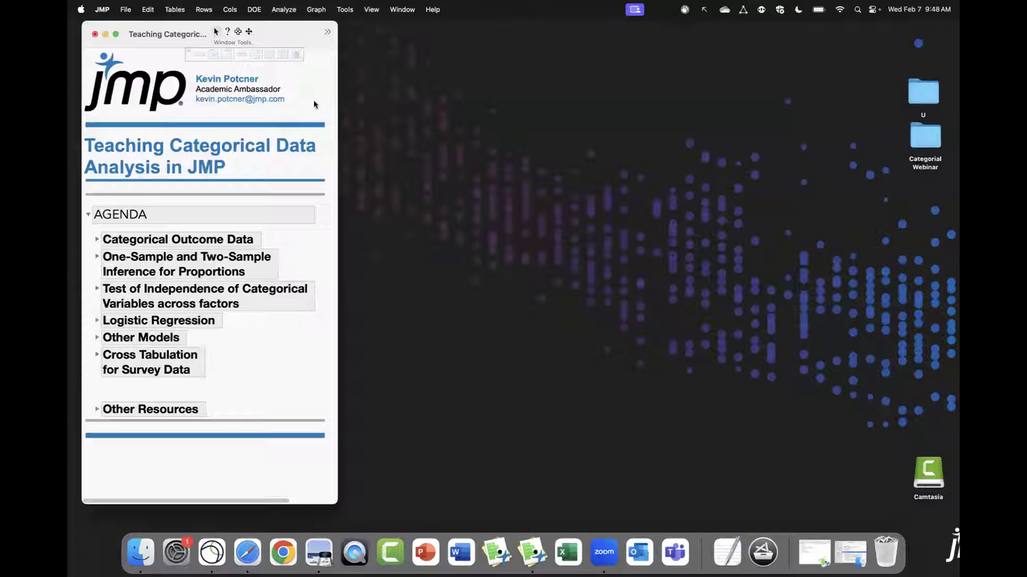
{"action": "left_click", "coordinate": [527, 554]}
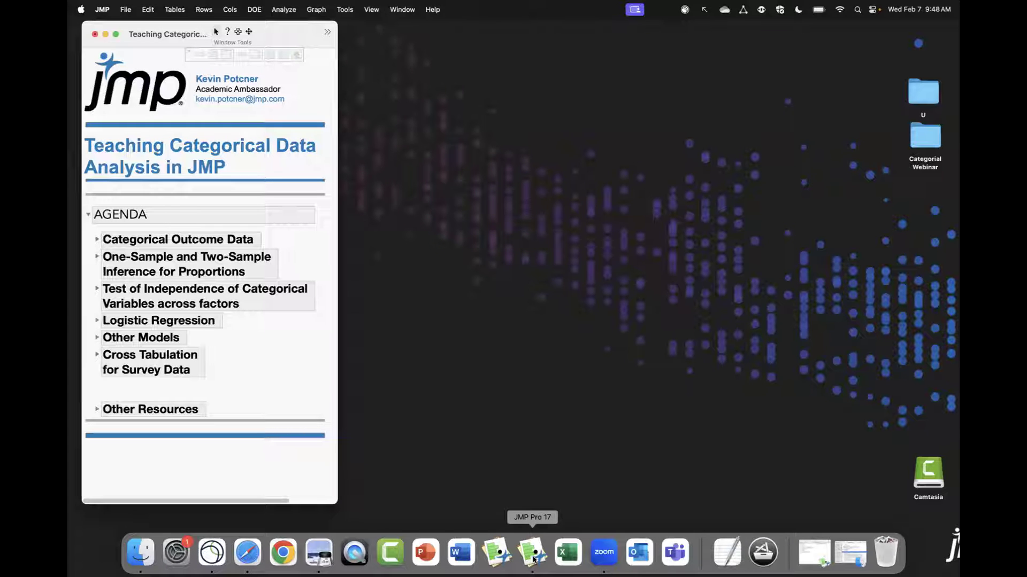
{"action": "left_click", "coordinate": [283, 10]}
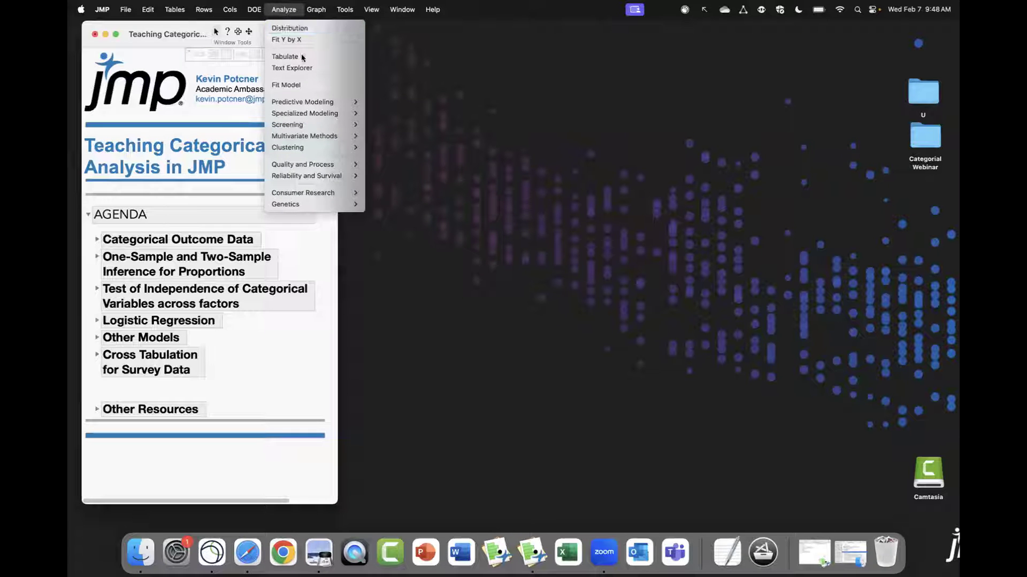
{"action": "left_click", "coordinate": [300, 84]}
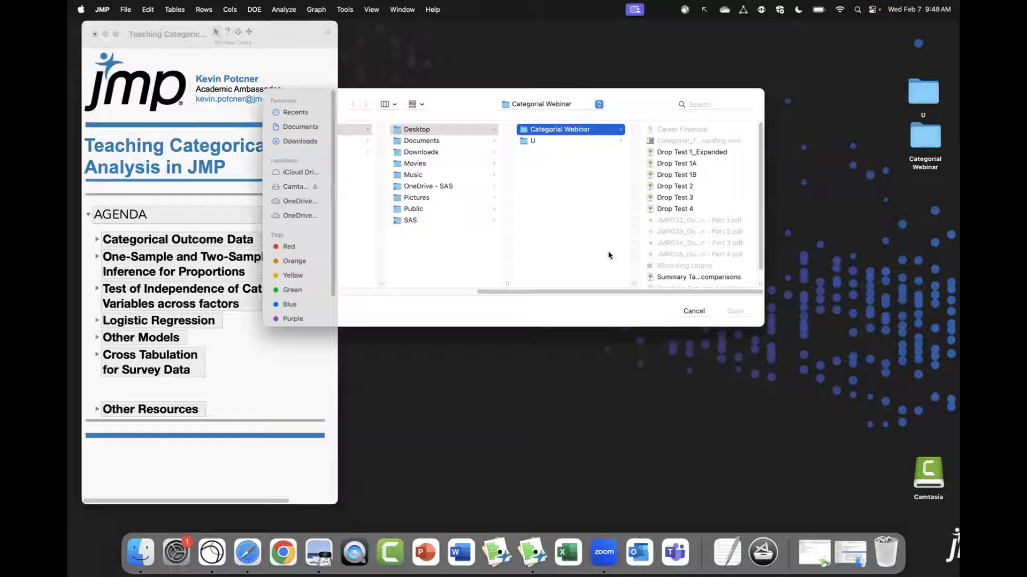
{"action": "left_click", "coordinate": [694, 310]}
Reopen the recent Drop Test 3 data table and widen its side panel to fit the longer script names
{"action": "right_click", "coordinate": [528, 539]}
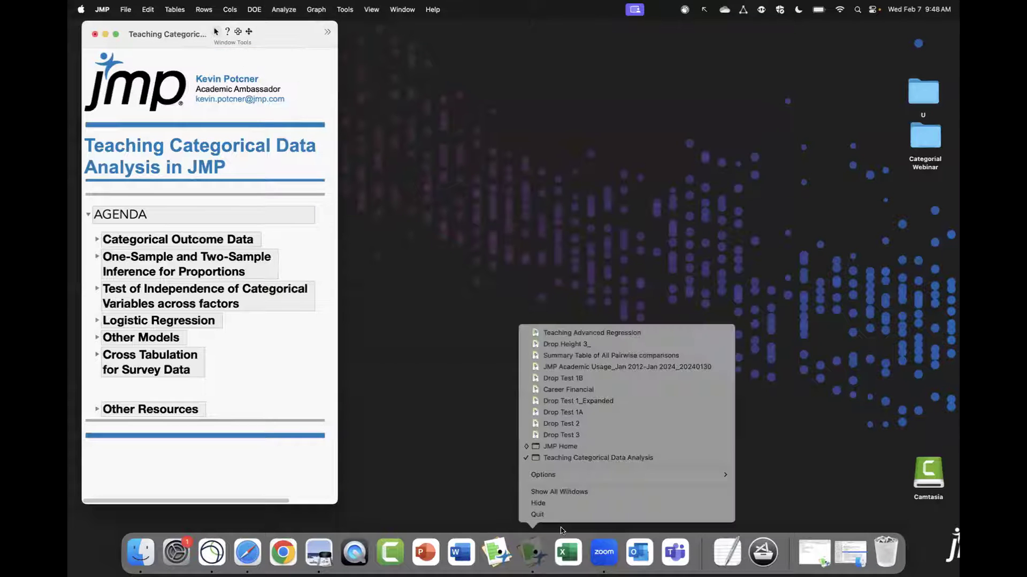
{"action": "left_click", "coordinate": [637, 436]}
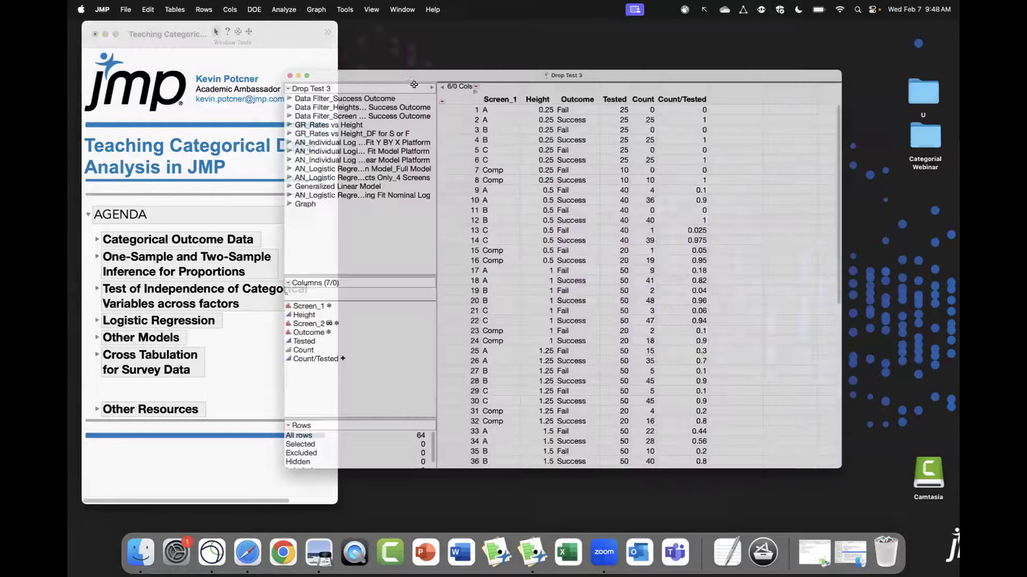
{"action": "left_click_drag", "start_coordinate": [346, 30], "coordinate": [325, 30]}
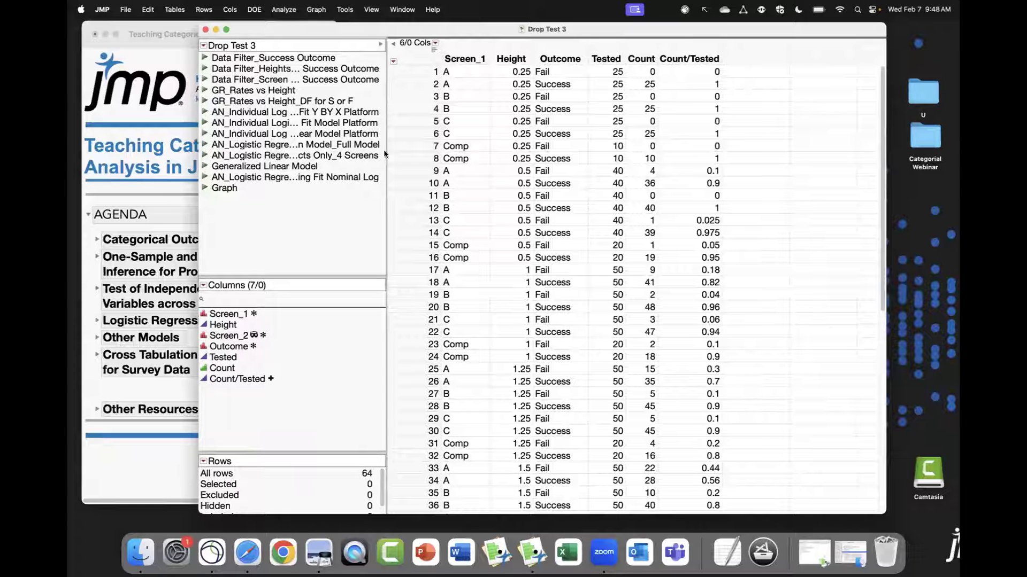
{"action": "mouse_move", "coordinate": [442, 136]}
{"action": "left_mouse_down"}
{"action": "mouse_move", "coordinate": [482, 136]}
{"action": "mouse_move", "coordinate": [460, 136]}
{"action": "left_mouse_up"}
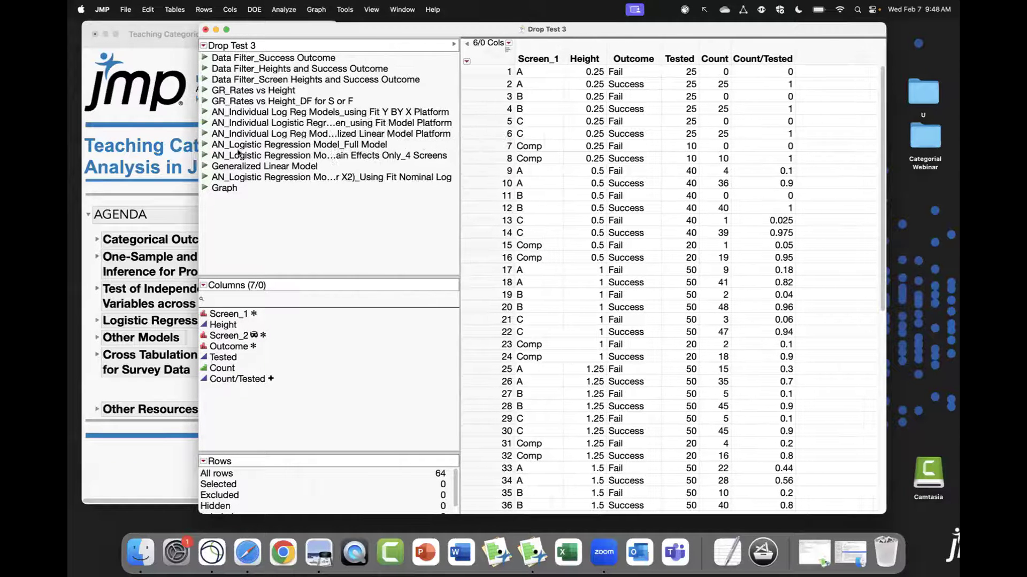
Run the saved script for individual logistic regressions using the Generalized Linear Model platform and review the report's options, including the columns that can be saved
{"action": "left_click", "coordinate": [204, 135]}
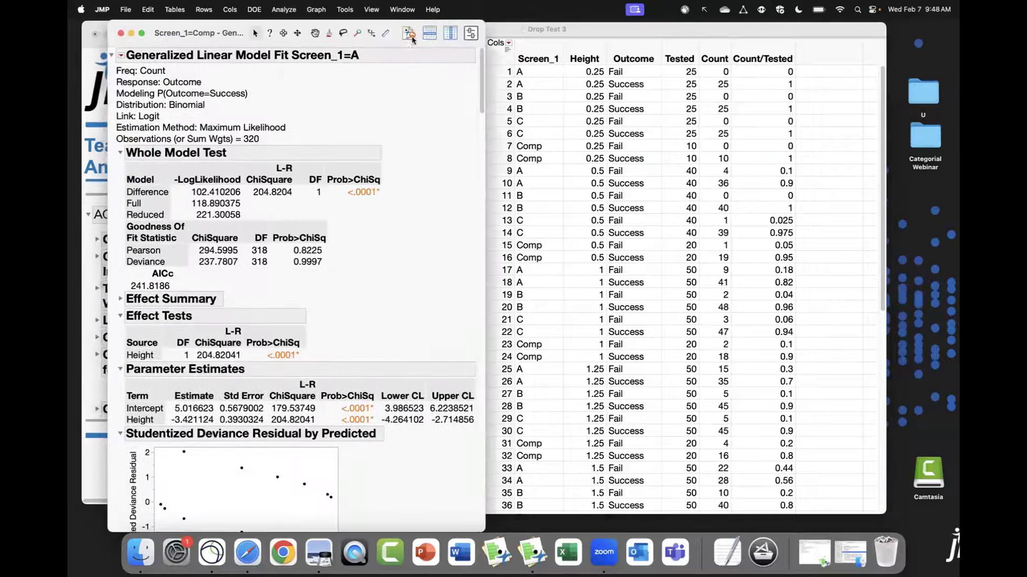
{"action": "left_click_drag", "start_coordinate": [532, 42], "coordinate": [660, 33]}
{"action": "left_click", "coordinate": [347, 55]}
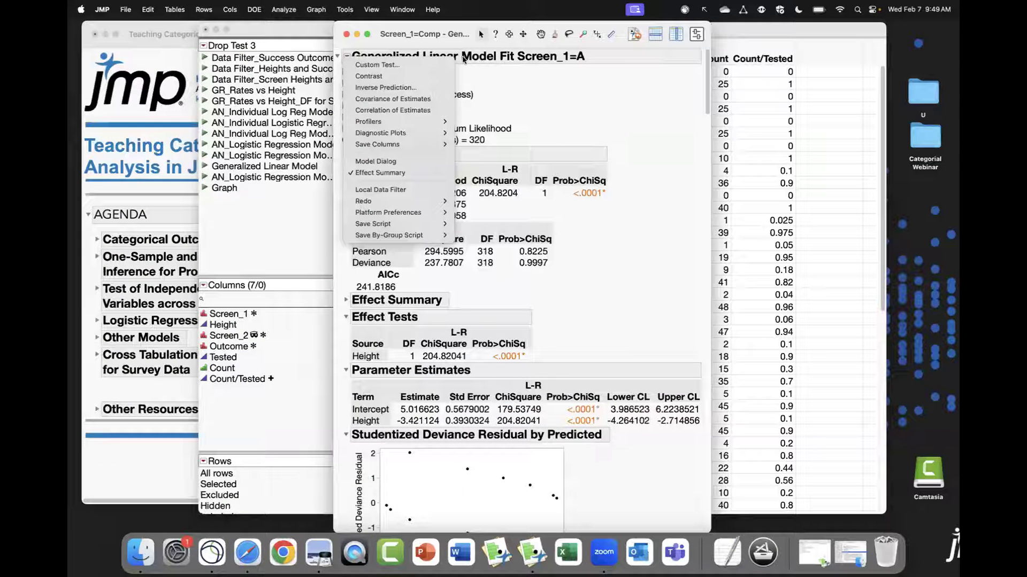
{"action": "mouse_move", "coordinate": [442, 146]}
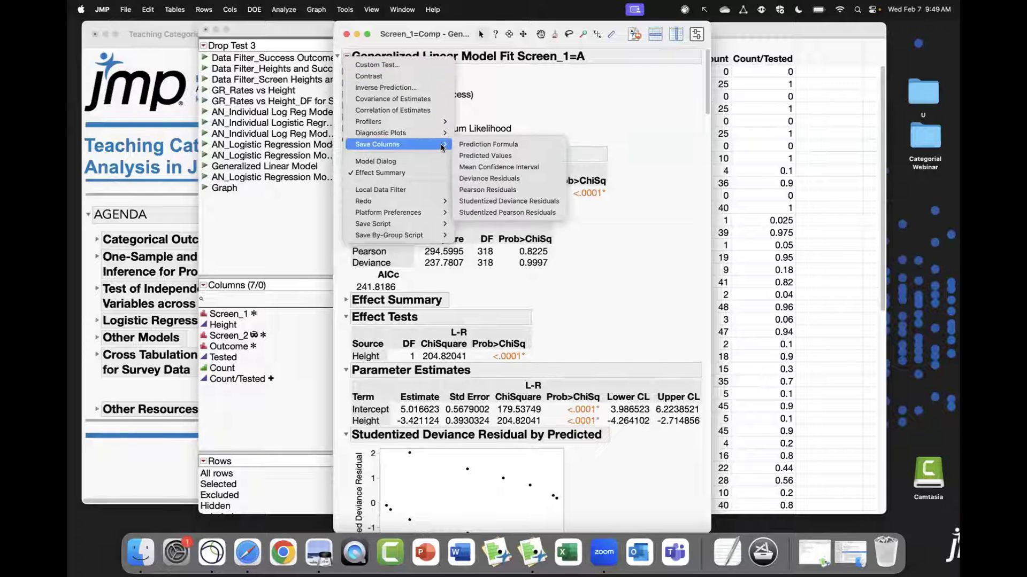
{"action": "mouse_move", "coordinate": [438, 125]}
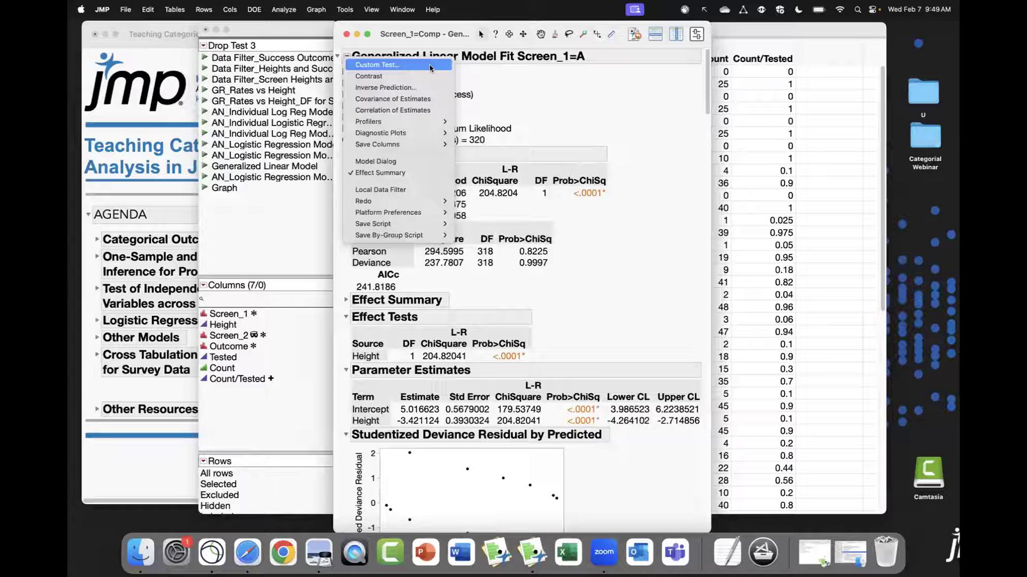
{"action": "left_click", "coordinate": [512, 117]}
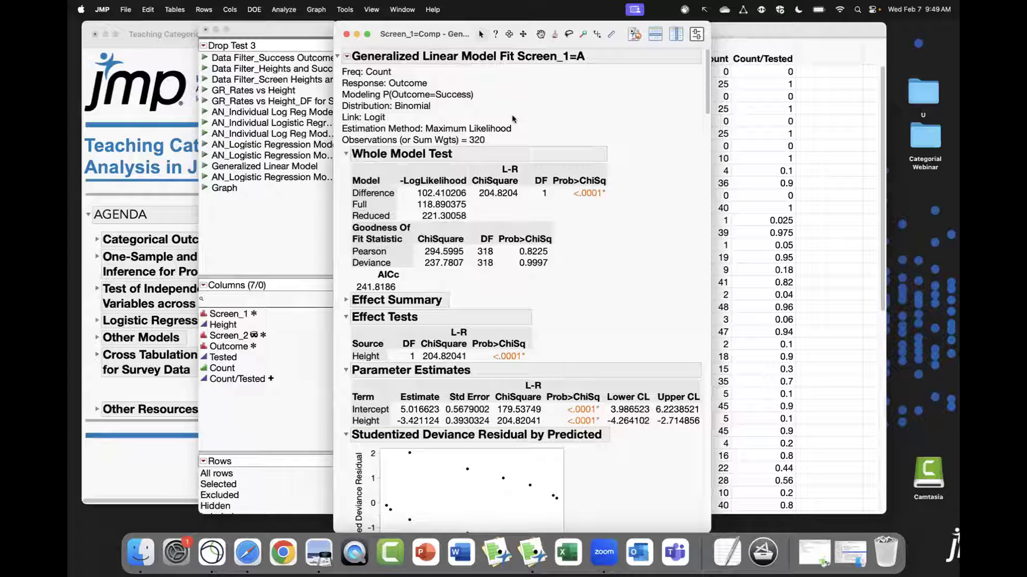
Start Fit Model and recall the Generalized Linear Model specification for Outcome on Height, with frequency Count, by Screen_1
{"action": "left_click", "coordinate": [278, 9]}
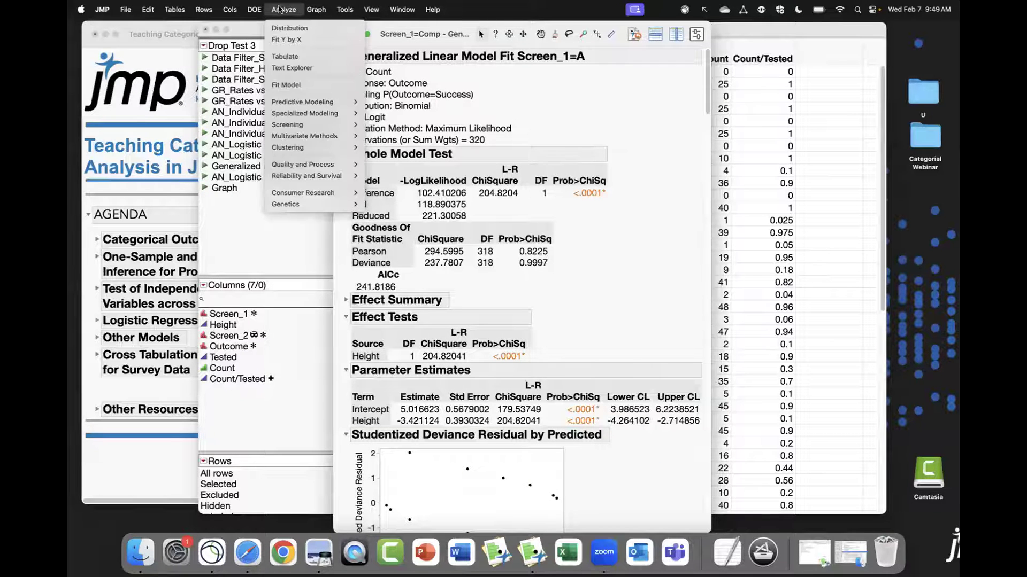
{"action": "left_click", "coordinate": [286, 85]}
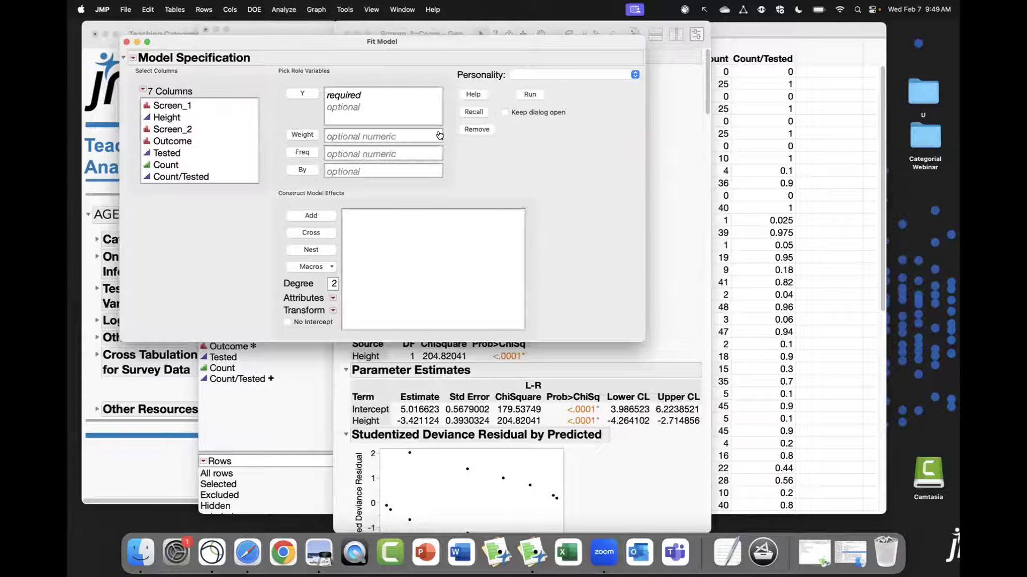
{"action": "left_click", "coordinate": [476, 113]}
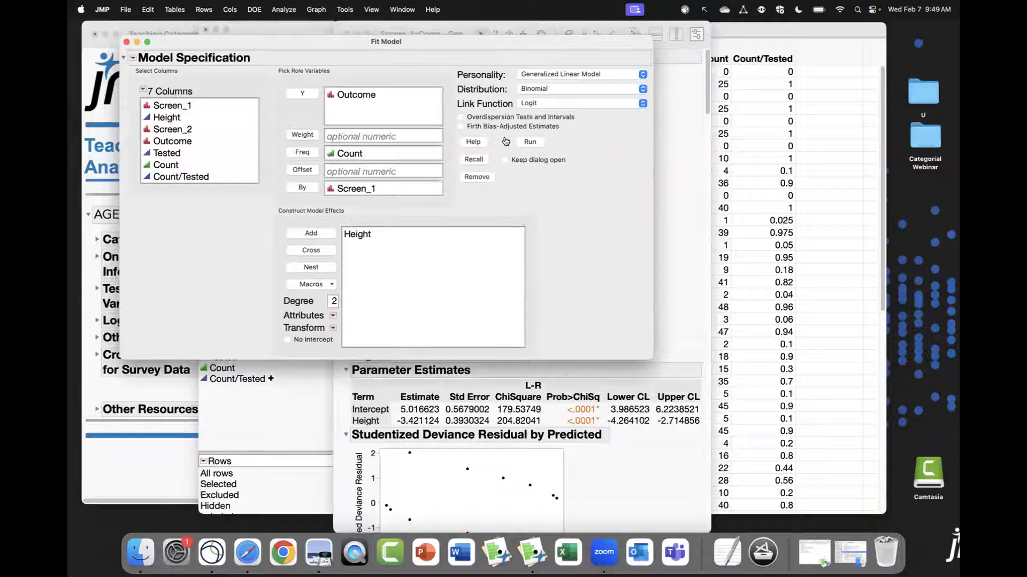
{"action": "left_click", "coordinate": [587, 75]}
{"action": "left_click", "coordinate": [587, 75]}
{"action": "left_click_drag", "start_coordinate": [511, 40], "coordinate": [539, 48]}
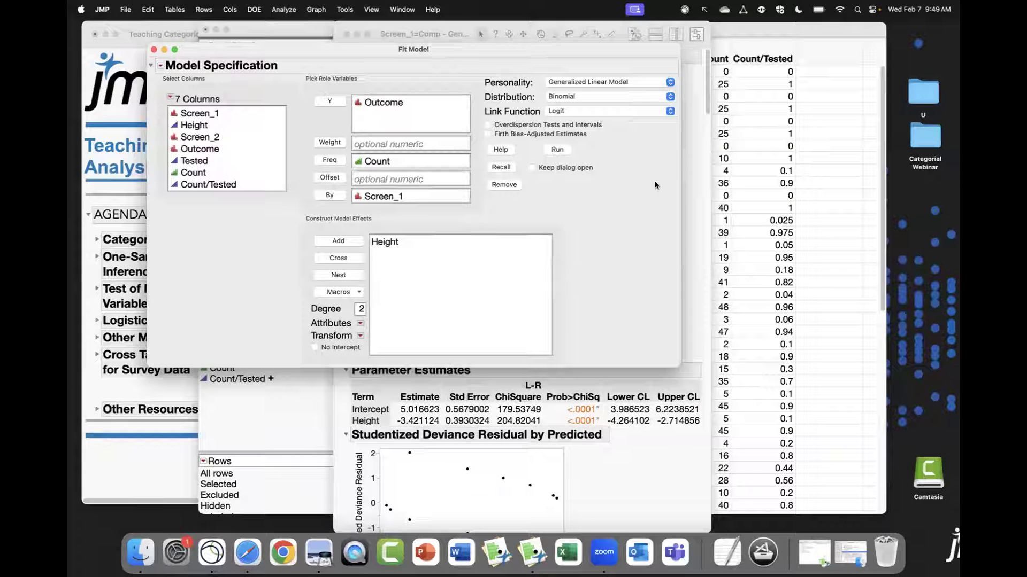
Change the model personality to Nominal Logistic with target level Fail and run the fit
{"action": "left_click", "coordinate": [660, 82]}
{"action": "mouse_move", "coordinate": [604, 26]}
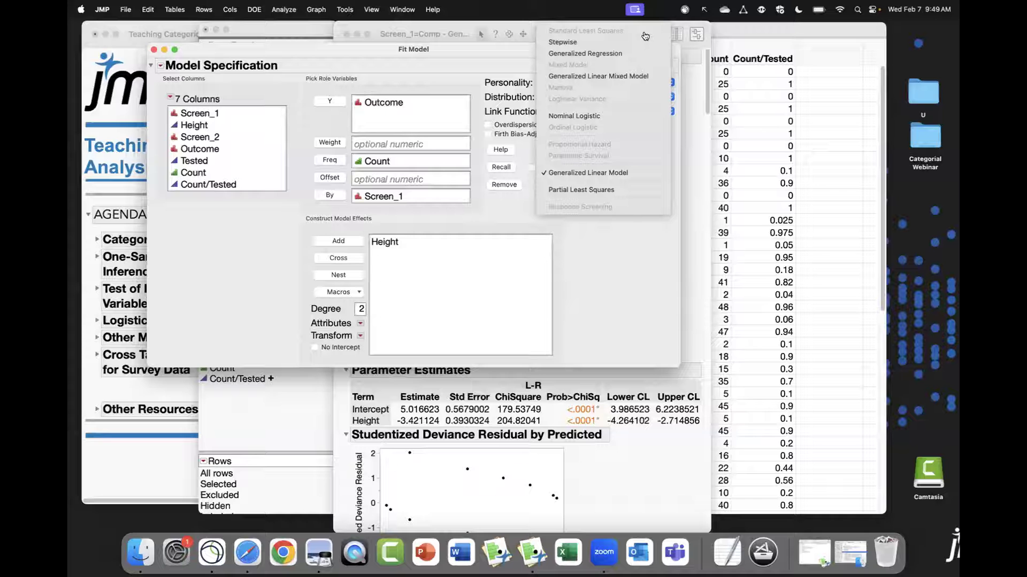
{"action": "left_click", "coordinate": [623, 115]}
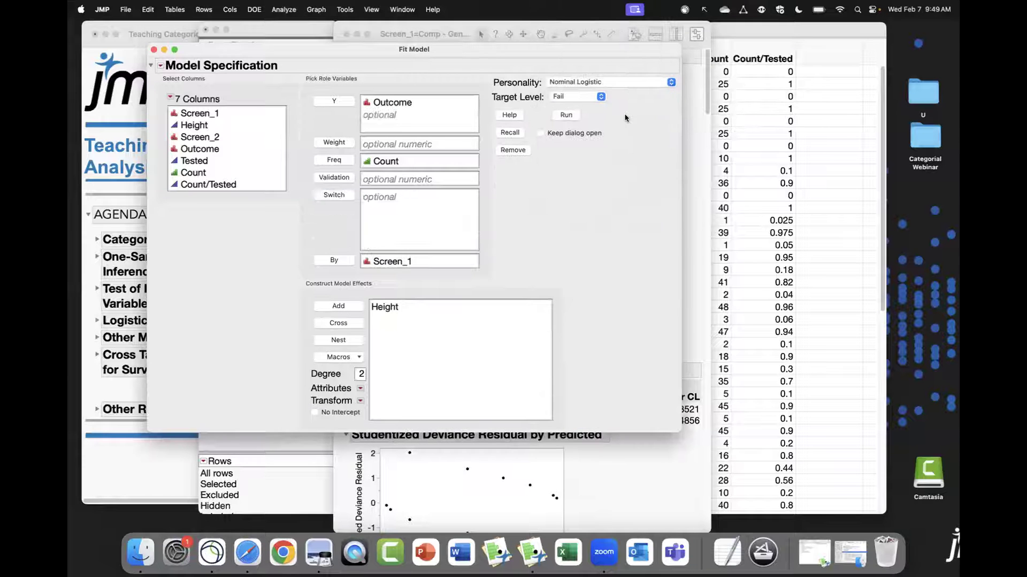
{"action": "left_click", "coordinate": [568, 115]}
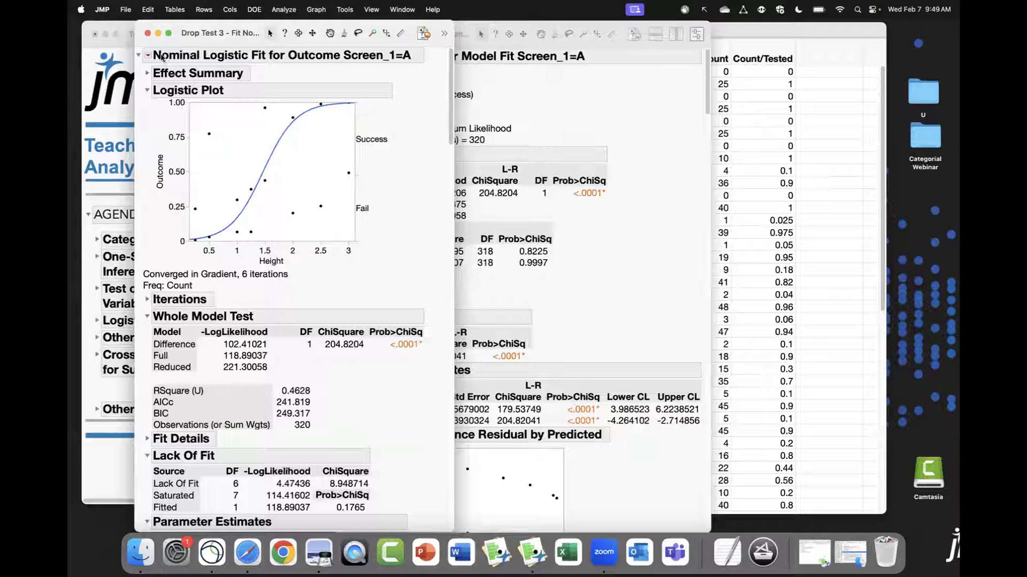
Review the analysis options offered for the Nominal Logistic Fit of Screen_1=A
{"action": "left_click", "coordinate": [147, 55]}
{"action": "mouse_move", "coordinate": [225, 77]}
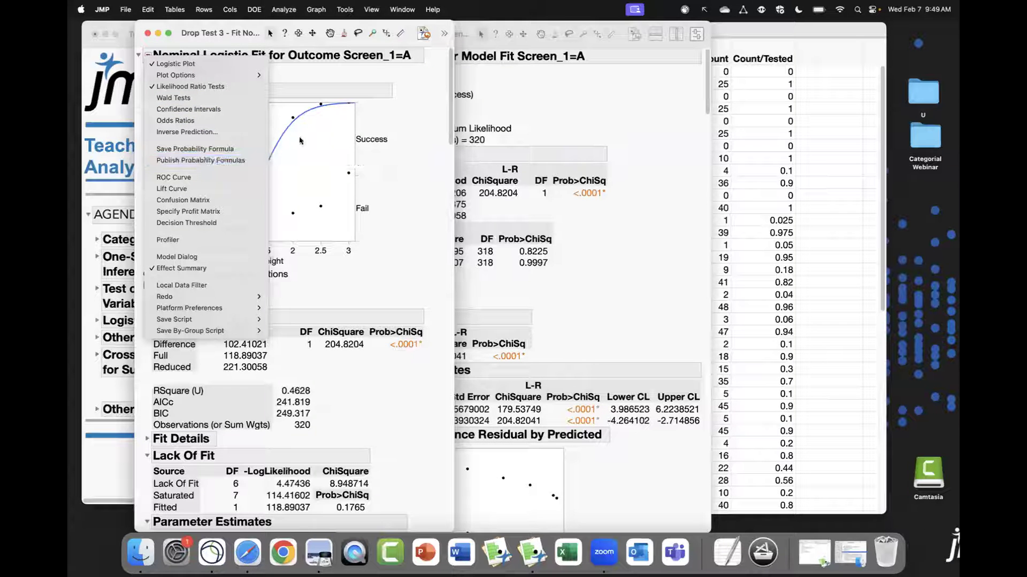
{"action": "left_click", "coordinate": [383, 254]}
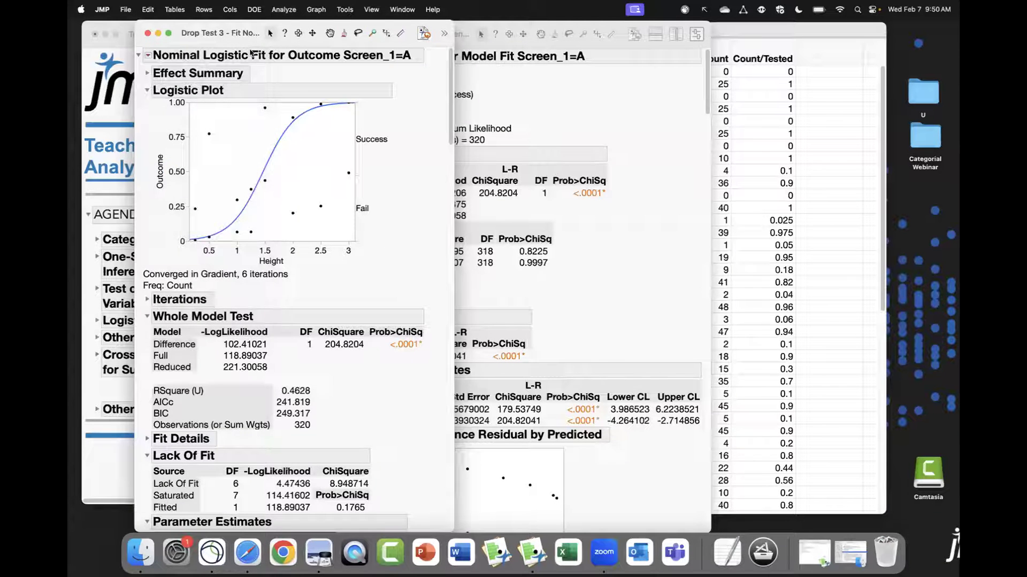
Close the Nominal Logistic and Generalized Linear Model reports and return to the Drop Test 3 data table
{"action": "left_click", "coordinate": [148, 33]}
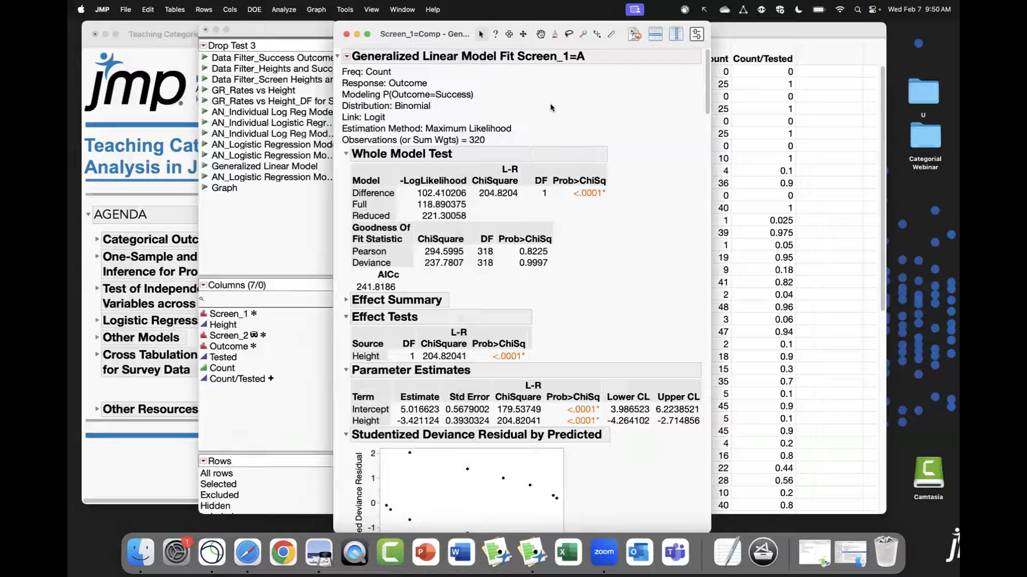
{"action": "left_click", "coordinate": [347, 35]}
{"action": "left_click_drag", "start_coordinate": [316, 24], "coordinate": [313, 24]}
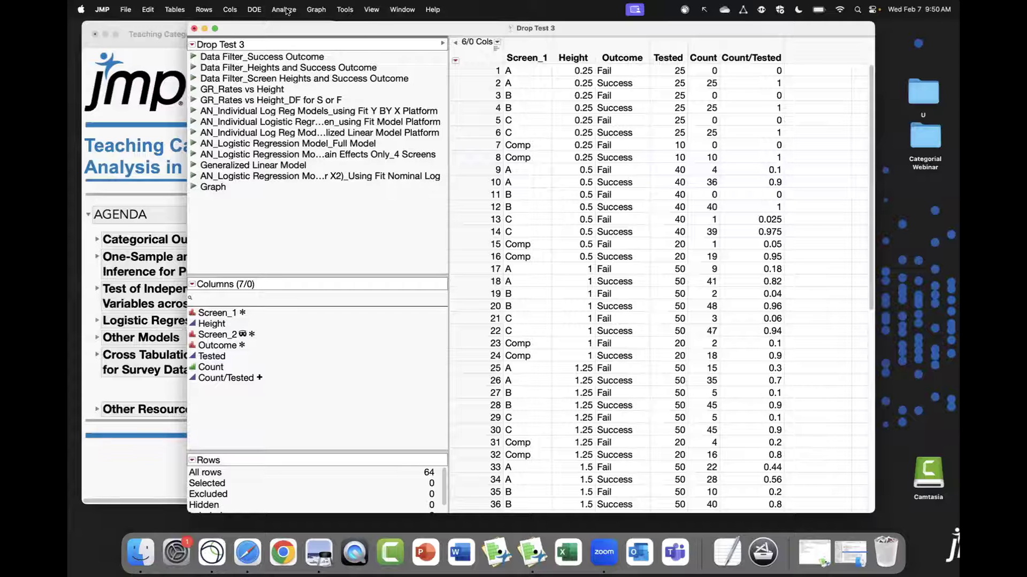
Open a new Fit Model specification and recall the last Nominal Logistic settings for Outcome
{"action": "left_click", "coordinate": [286, 10]}
{"action": "left_click", "coordinate": [311, 84]}
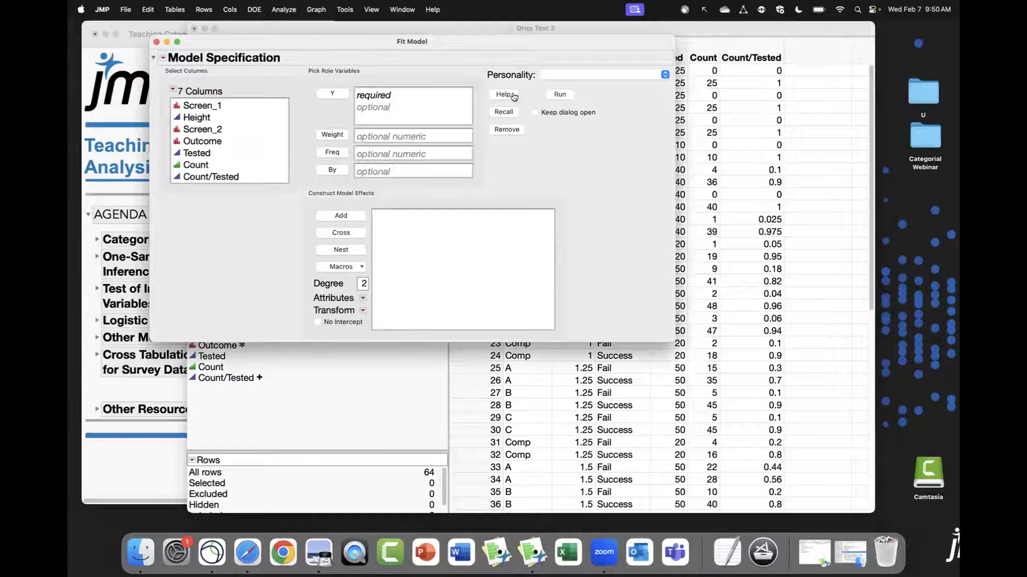
{"action": "left_click_drag", "start_coordinate": [444, 44], "coordinate": [469, 52]}
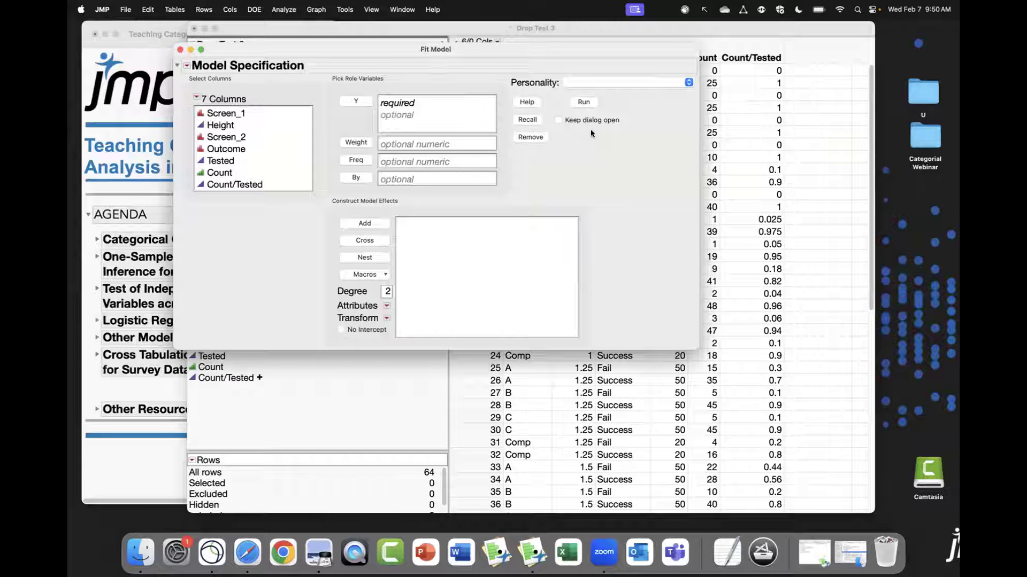
{"action": "left_click", "coordinate": [527, 120]}
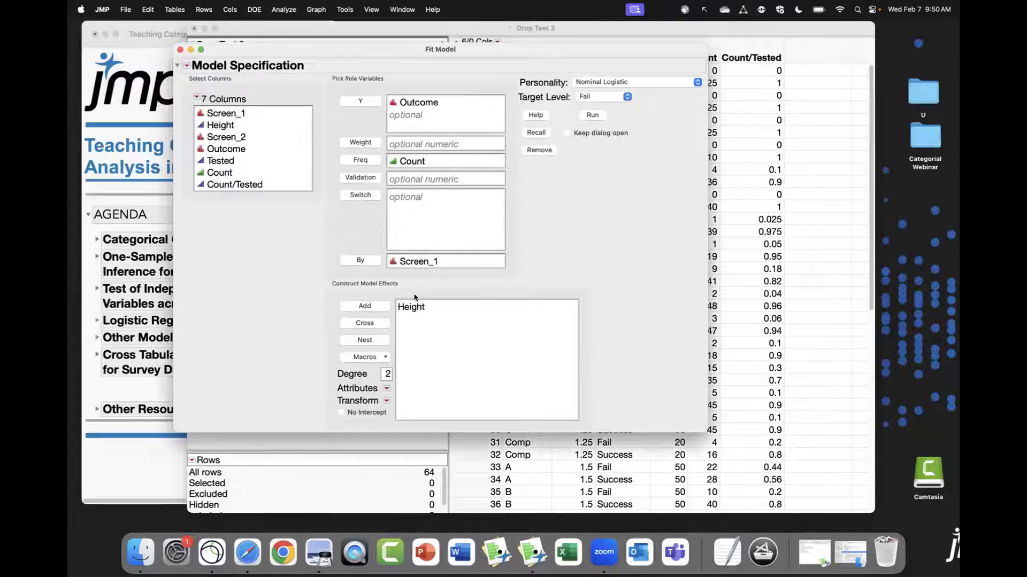
Replace the model effects with Screen_1 and Height, remove Screen_1 from the By role, and run the model
{"action": "double_click", "coordinate": [411, 308]}
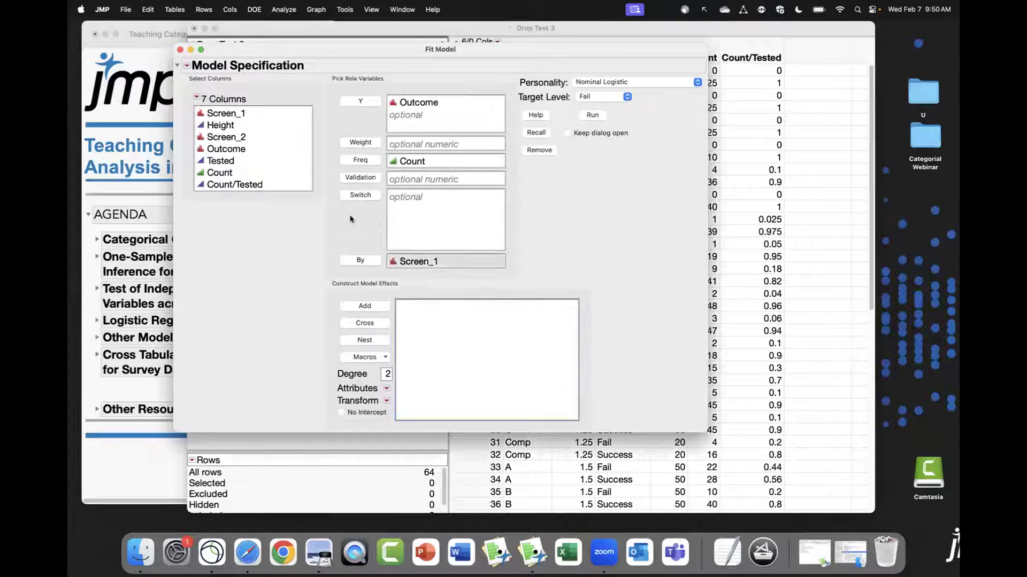
{"action": "left_click", "coordinate": [254, 124]}
{"action": "left_click", "coordinate": [225, 114], "text": "shift"}
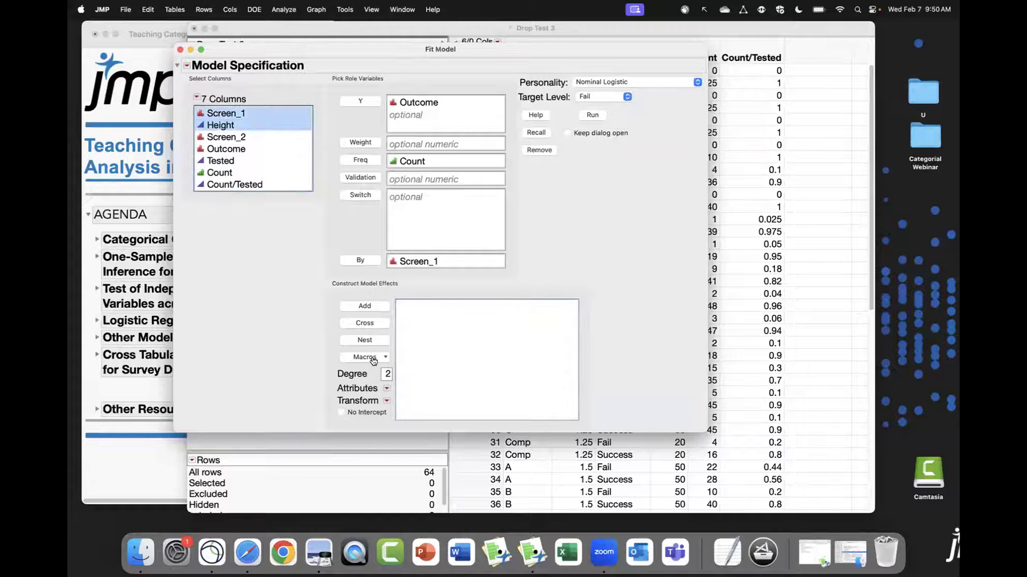
{"action": "left_click", "coordinate": [374, 306]}
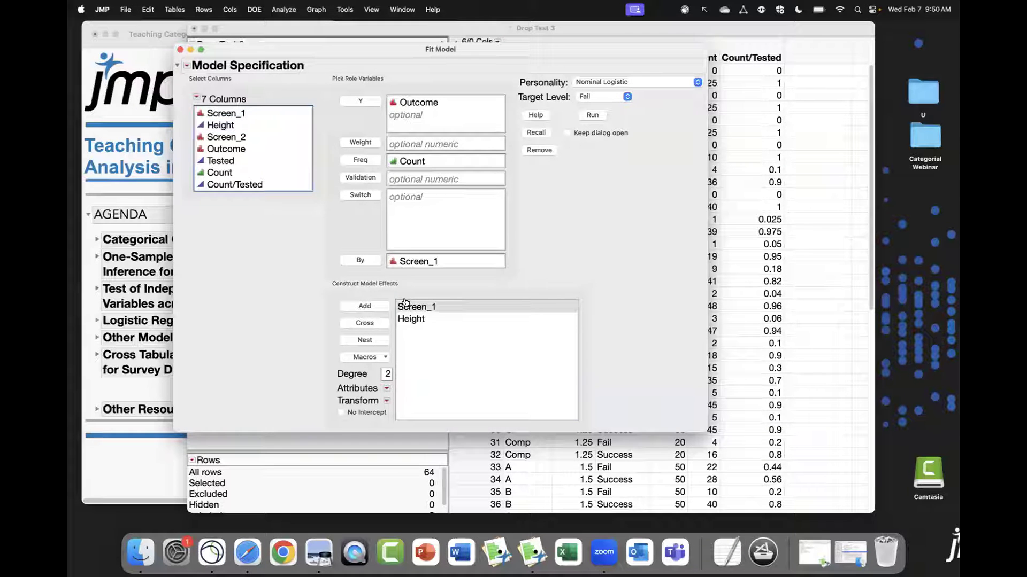
{"action": "double_click", "coordinate": [414, 261]}
{"action": "left_click", "coordinate": [592, 115]}
{"action": "left_click_drag", "start_coordinate": [329, 23], "coordinate": [494, 34]}
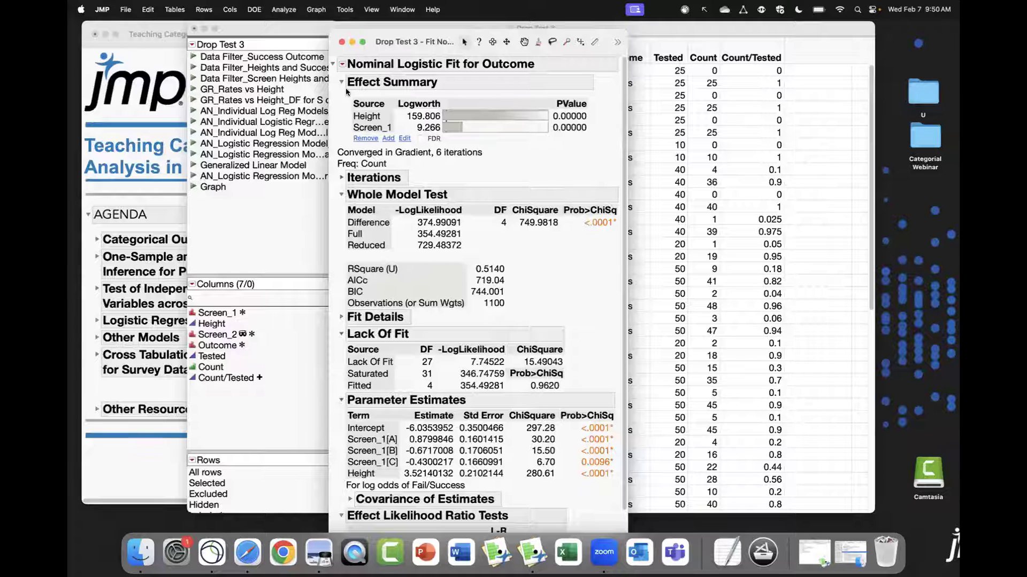
Review the analysis options offered for the Nominal Logistic Fit for Outcome, including the ROC Curve description
{"action": "left_click", "coordinate": [342, 64]}
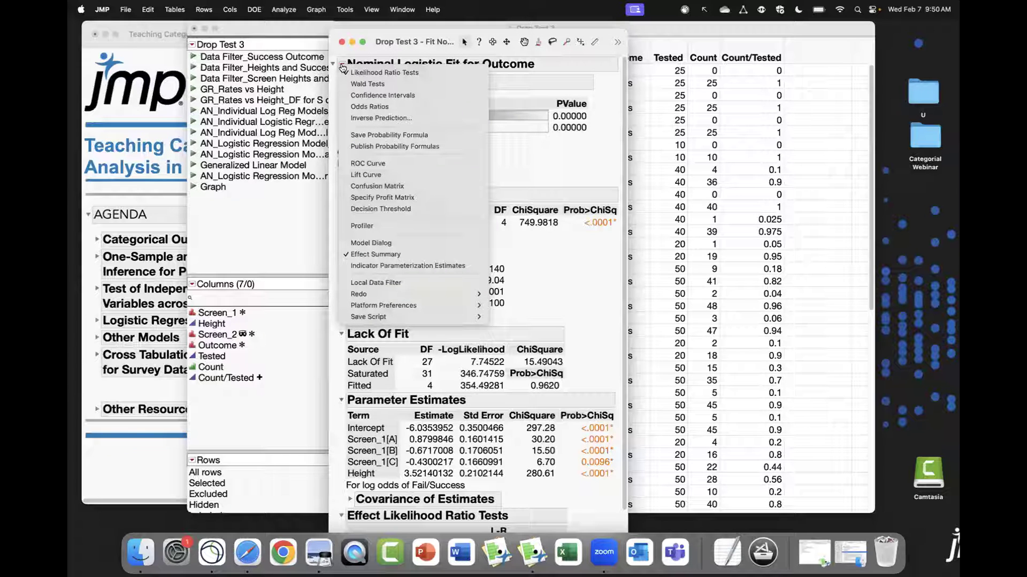
{"action": "left_click", "coordinate": [474, 272]}
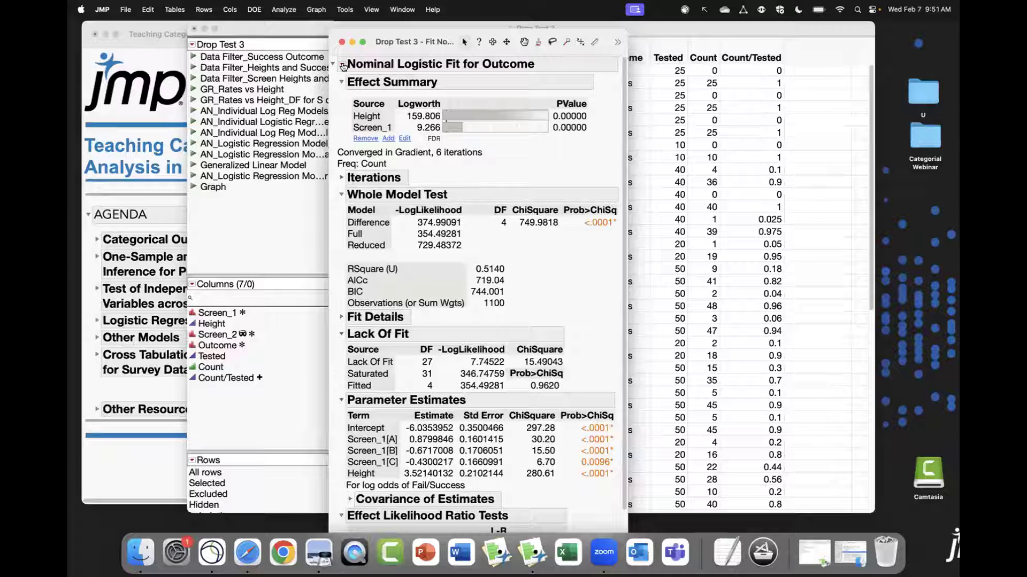
{"action": "left_click", "coordinate": [344, 66]}
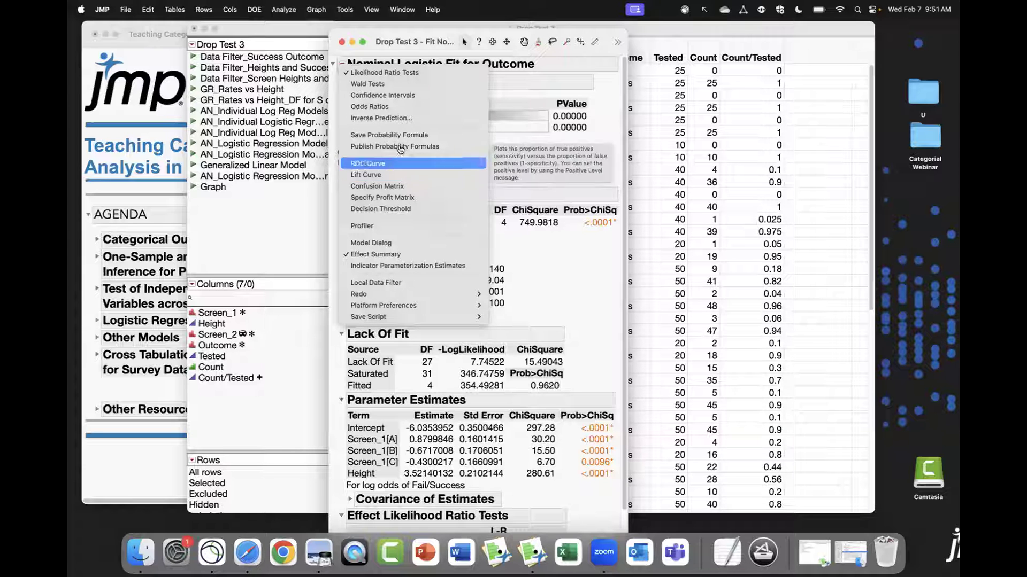
{"action": "left_click", "coordinate": [547, 298]}
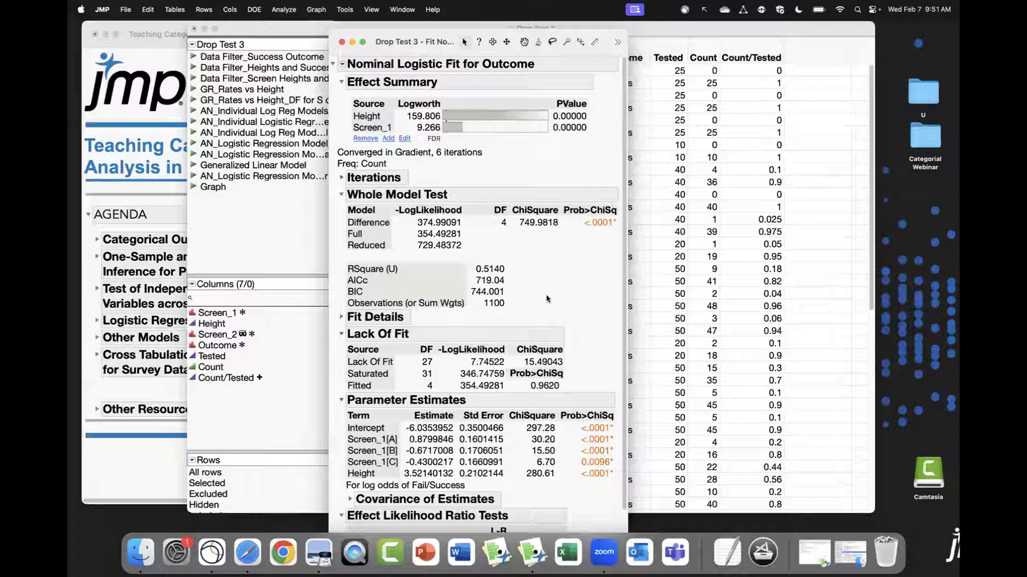
Close the Nominal Logistic Fit report and the Drop Test 3 data table without saving changes
{"action": "left_click", "coordinate": [343, 42]}
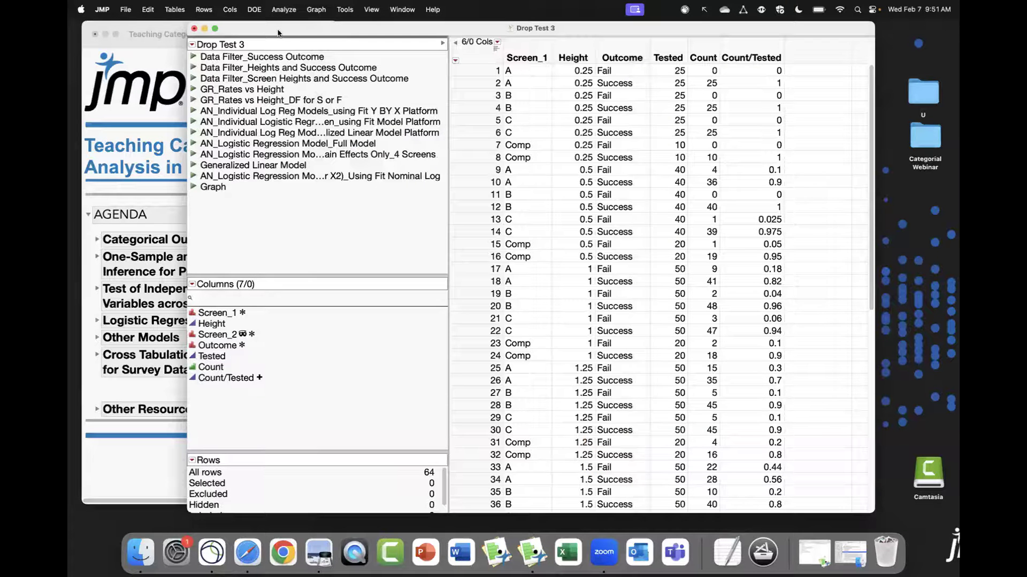
{"action": "left_click", "coordinate": [195, 29]}
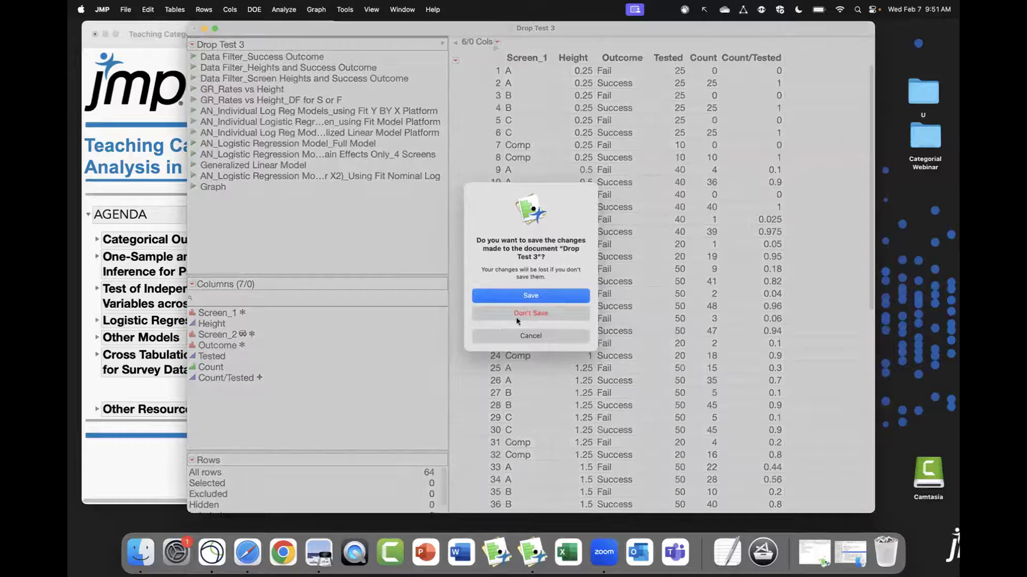
{"action": "left_click", "coordinate": [518, 316]}
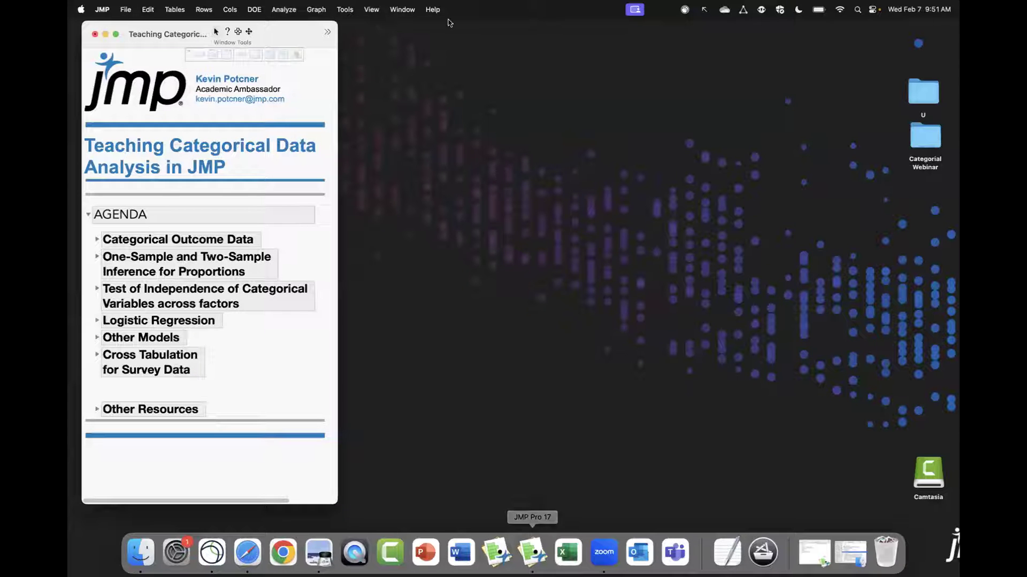
Expand the agenda's Other Models section, review the available Predictive Modeling platforms, and collapse the section again
{"action": "left_click", "coordinate": [291, 8]}
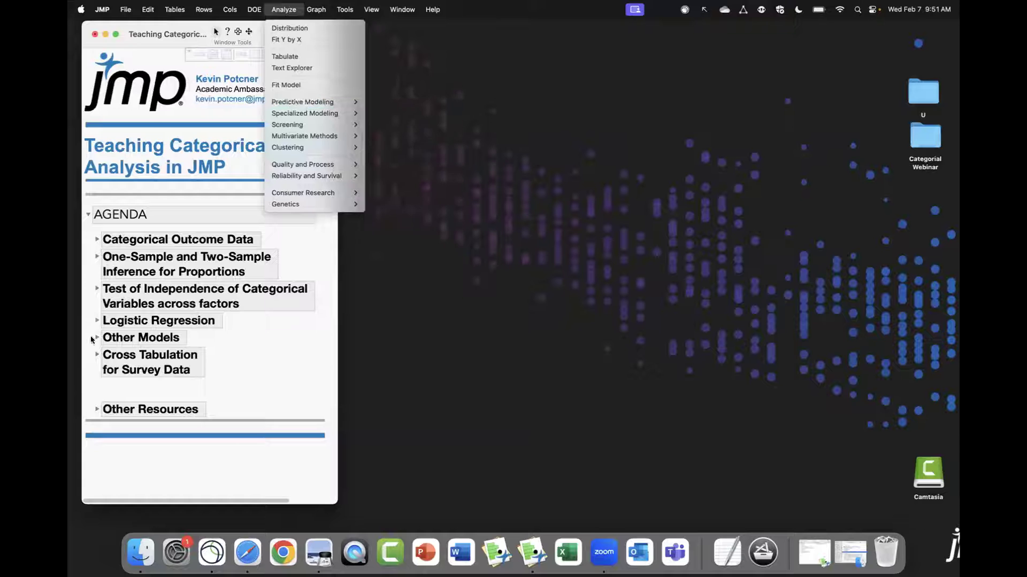
{"action": "left_click", "coordinate": [92, 339]}
{"action": "left_click", "coordinate": [95, 338]}
{"action": "left_click", "coordinate": [291, 8]}
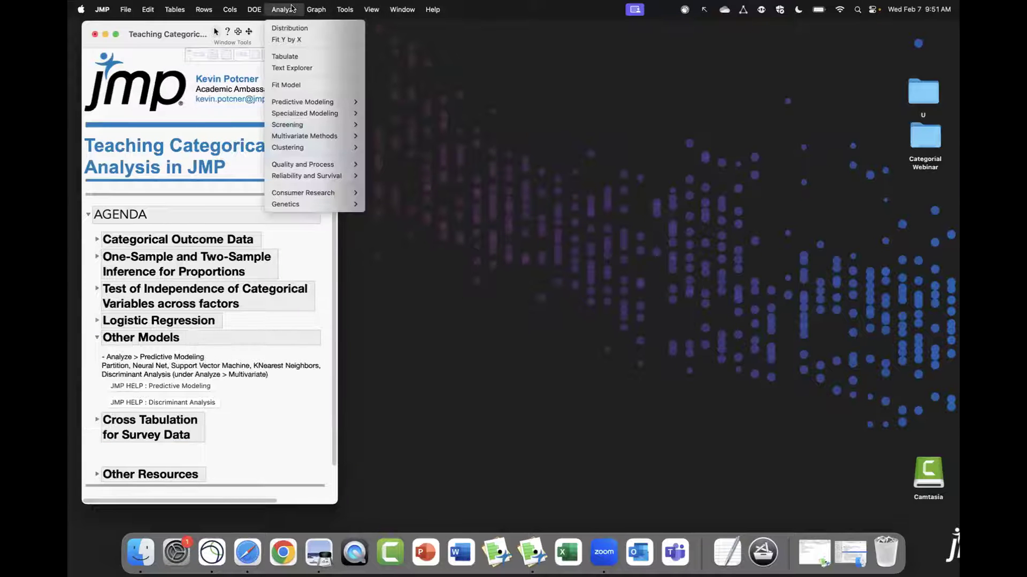
{"action": "mouse_move", "coordinate": [323, 106]}
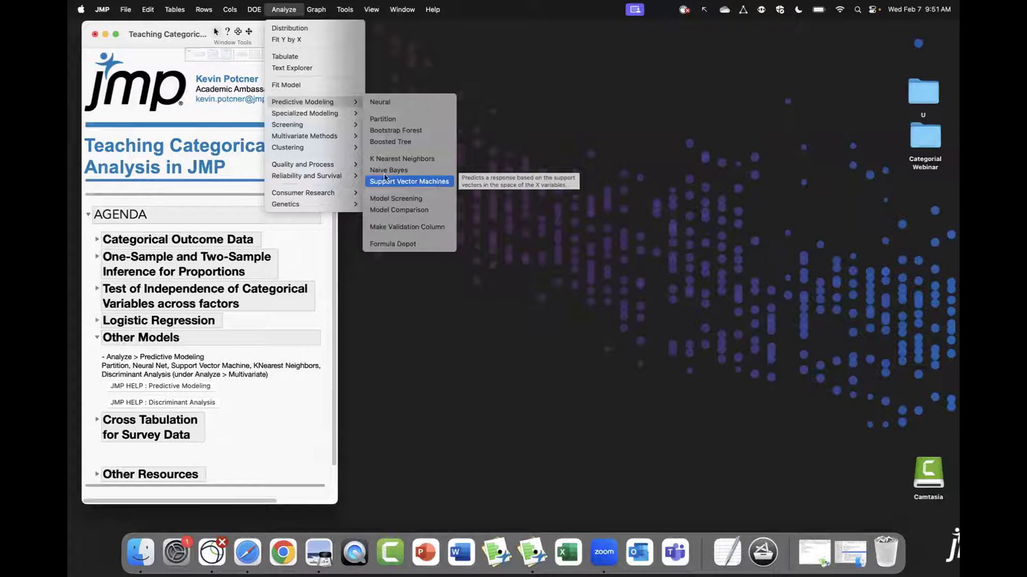
{"action": "mouse_move", "coordinate": [338, 137]}
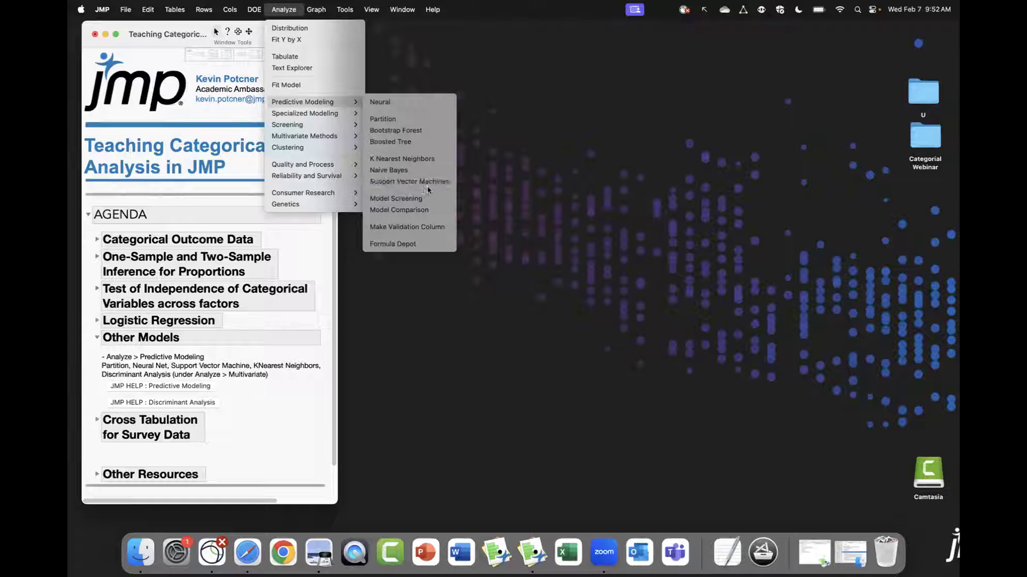
{"action": "left_click", "coordinate": [325, 243]}
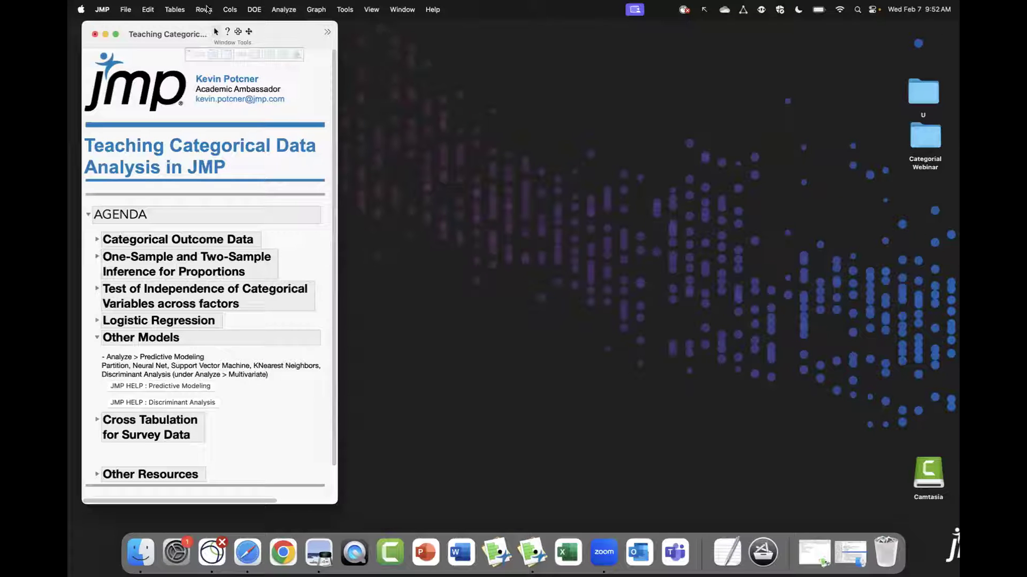
{"action": "left_click", "coordinate": [98, 338]}
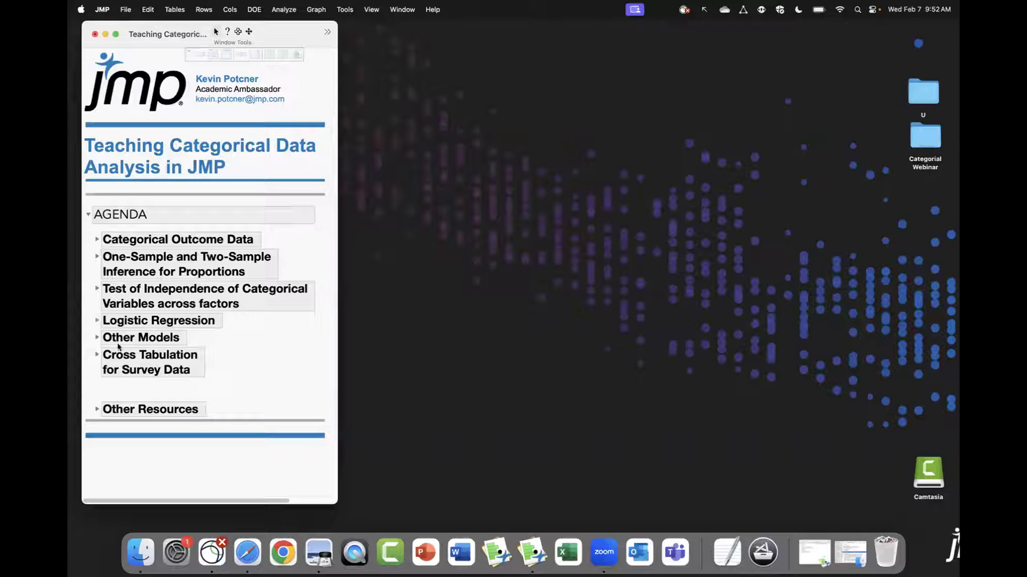
Expand the agenda's Cross Tabulation for Survey Data section and open the Career Financial data table
{"action": "left_click", "coordinate": [97, 354]}
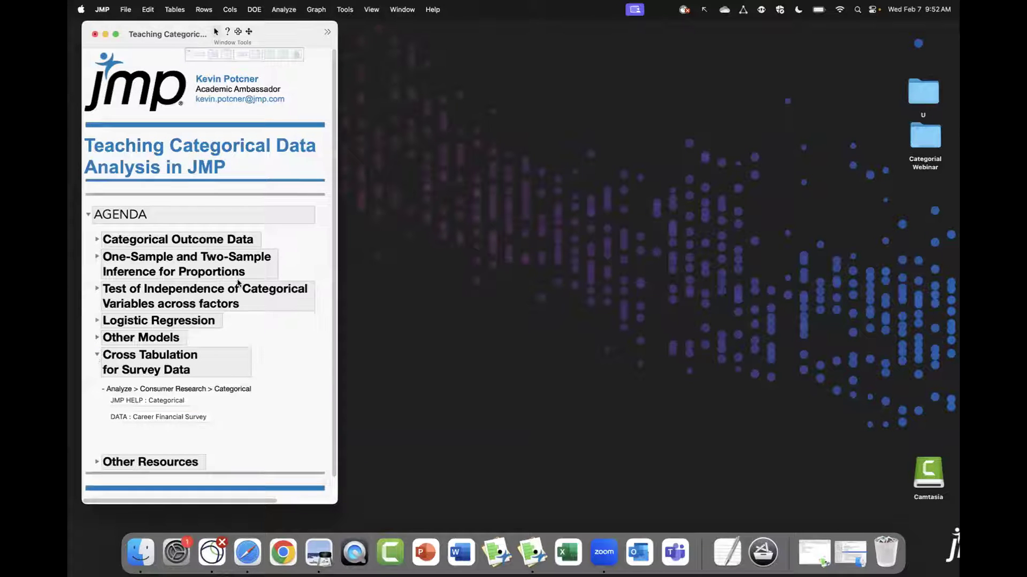
{"action": "scroll", "coordinate": [265, 393], "scroll_direction": "down", "scroll_amount": 1}
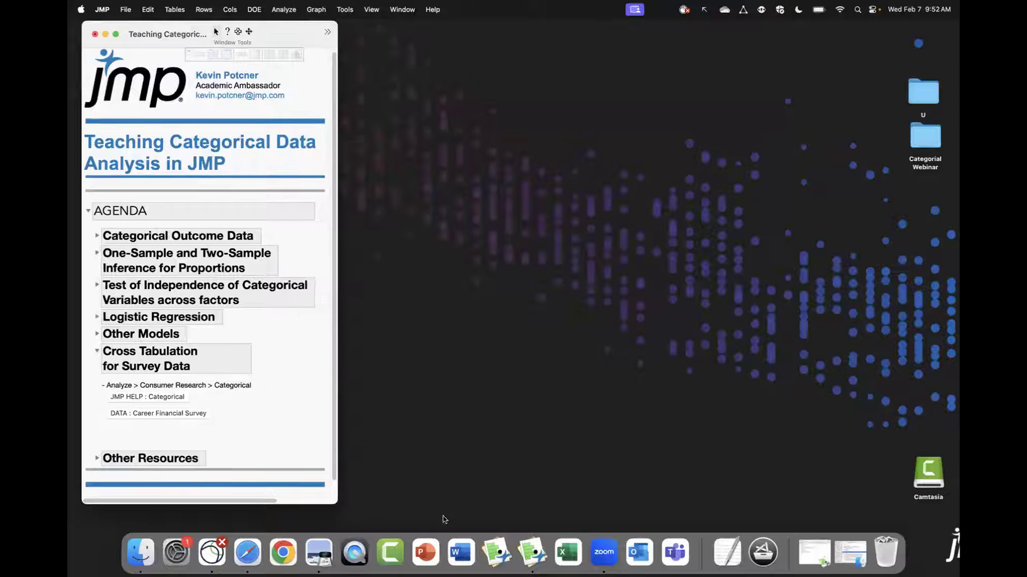
{"action": "right_click", "coordinate": [533, 559]}
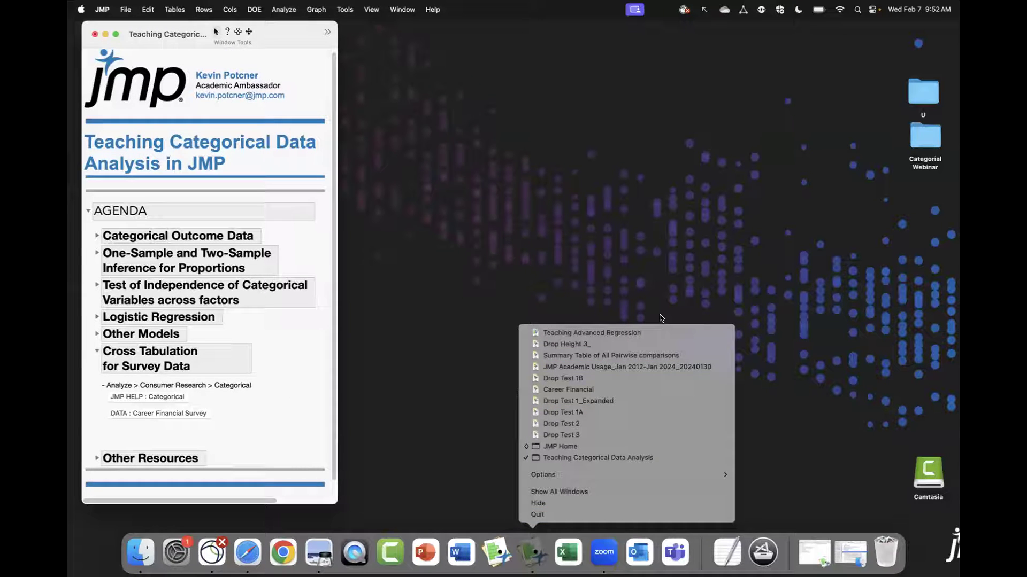
{"action": "left_click", "coordinate": [662, 391]}
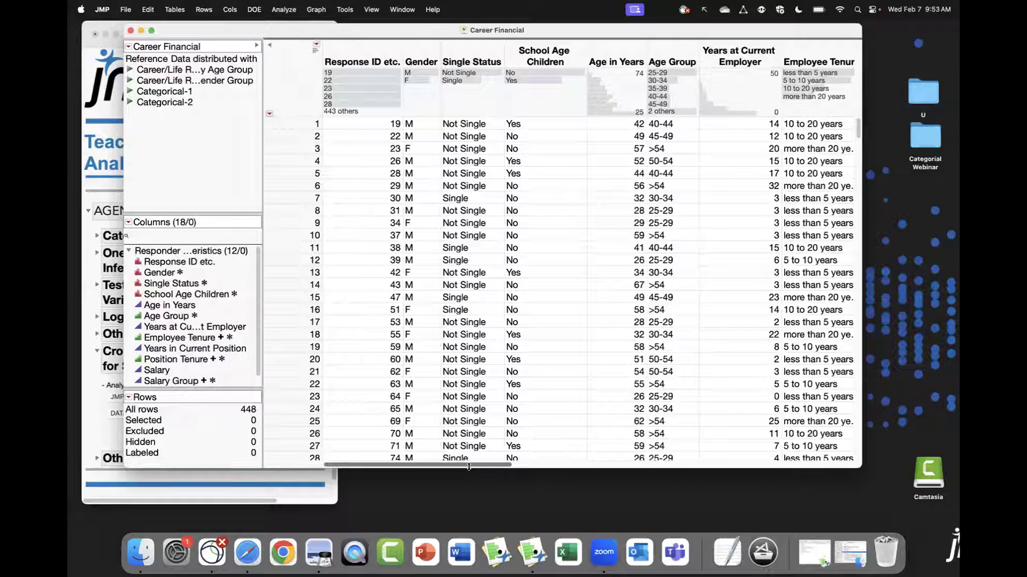
Examine the Career Financial columns from respondent demographics through Job Satisfaction to the Agree/Disagree survey questions
{"action": "left_click_drag", "start_coordinate": [470, 468], "coordinate": [488, 467]}
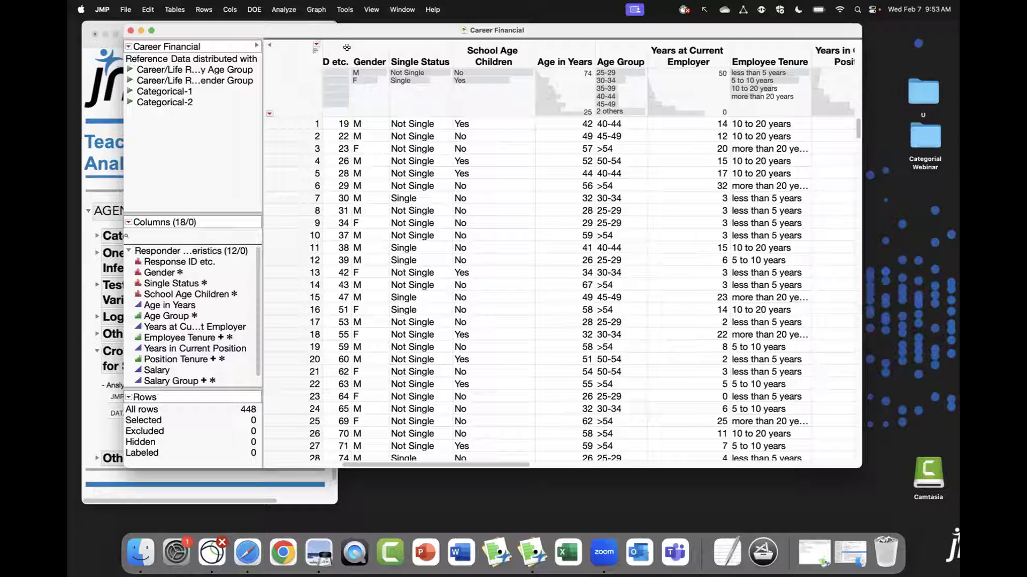
{"action": "left_click_drag", "start_coordinate": [350, 51], "coordinate": [402, 92]}
{"action": "left_click_drag", "start_coordinate": [470, 107], "coordinate": [864, 123]}
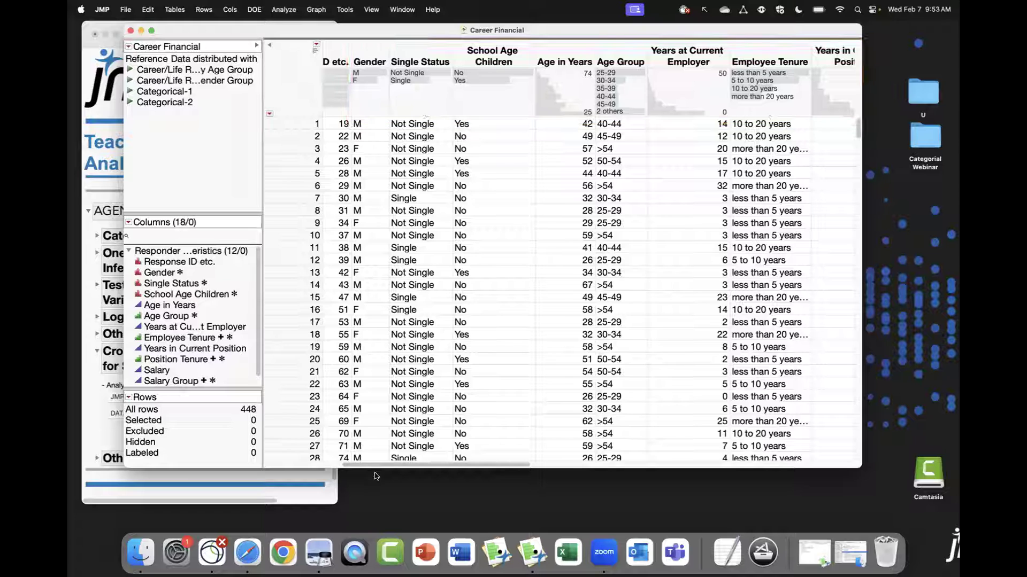
{"action": "left_click_drag", "start_coordinate": [381, 469], "coordinate": [504, 457]}
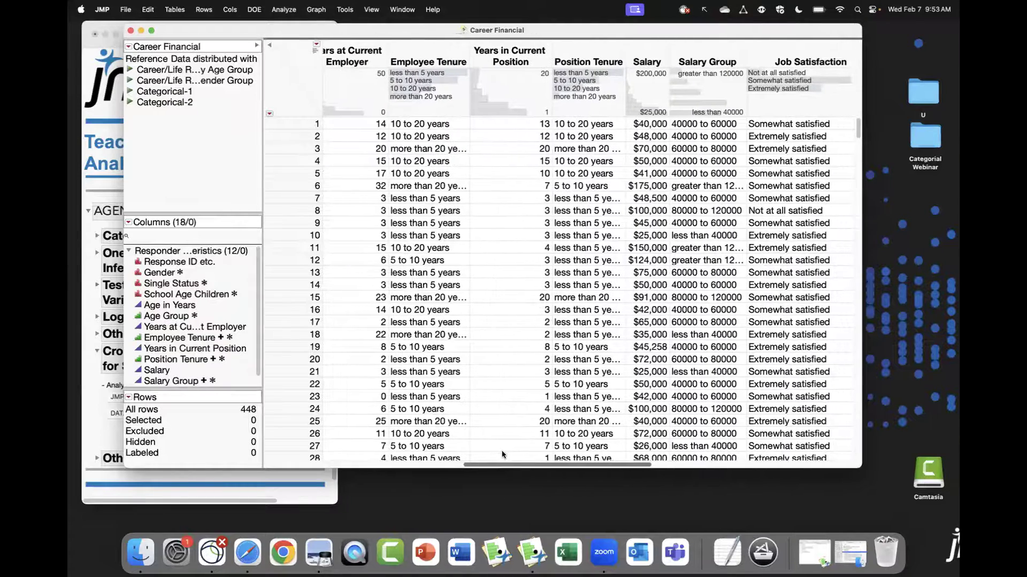
{"action": "scroll", "coordinate": [549, 453], "scroll_direction": "right", "scroll_amount": 15}
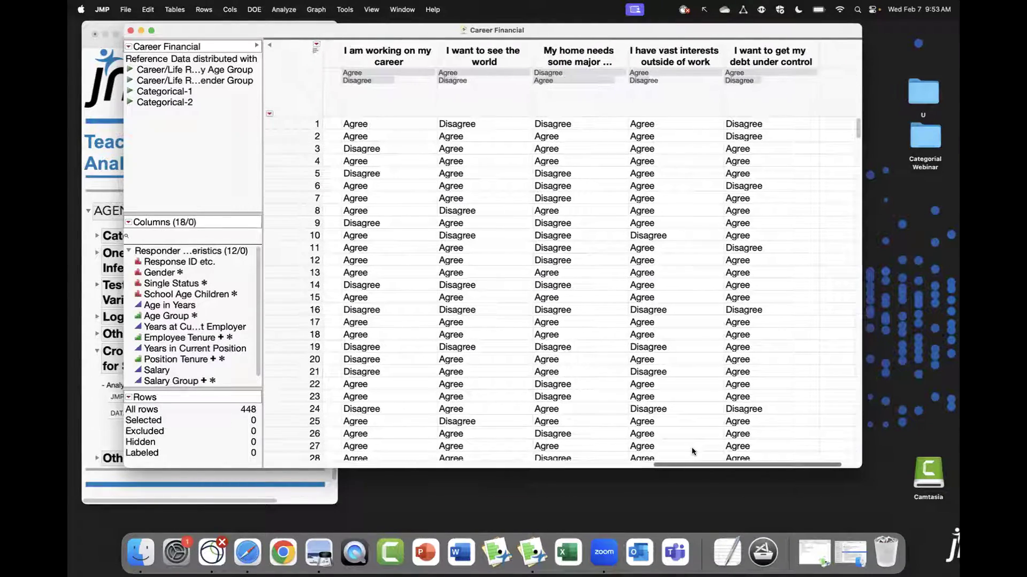
{"action": "scroll", "coordinate": [691, 451], "scroll_direction": "left", "scroll_amount": 1}
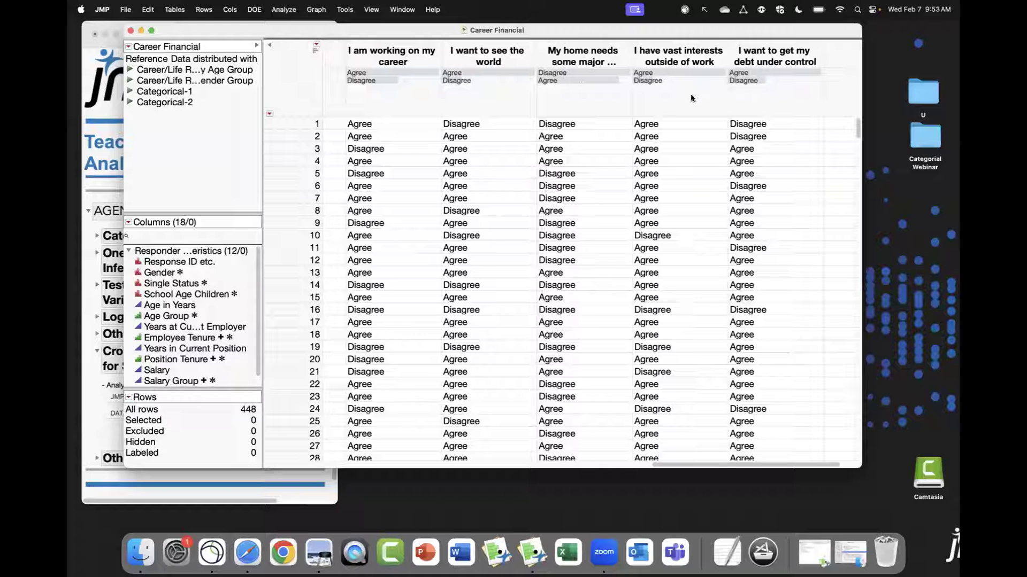
{"action": "left_click", "coordinate": [370, 80]}
{"action": "left_click", "coordinate": [299, 103]}
Compare the continuous age, years at employer, years in position and salary columns with their grouped counterparts
{"action": "left_click_drag", "start_coordinate": [653, 463], "coordinate": [378, 460]}
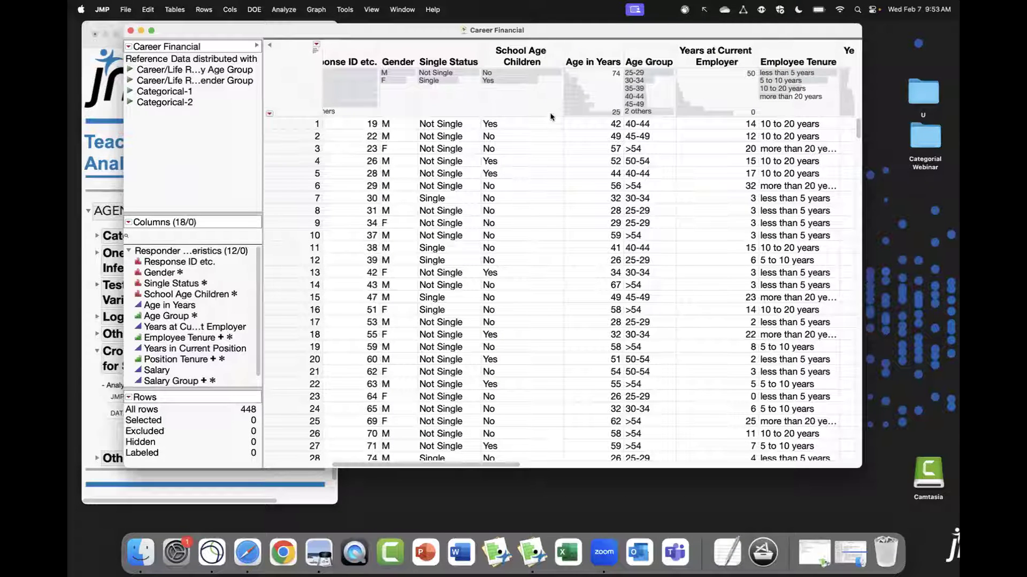
{"action": "left_click_drag", "start_coordinate": [561, 50], "coordinate": [639, 141]}
{"action": "left_click_drag", "start_coordinate": [662, 203], "coordinate": [666, 454]}
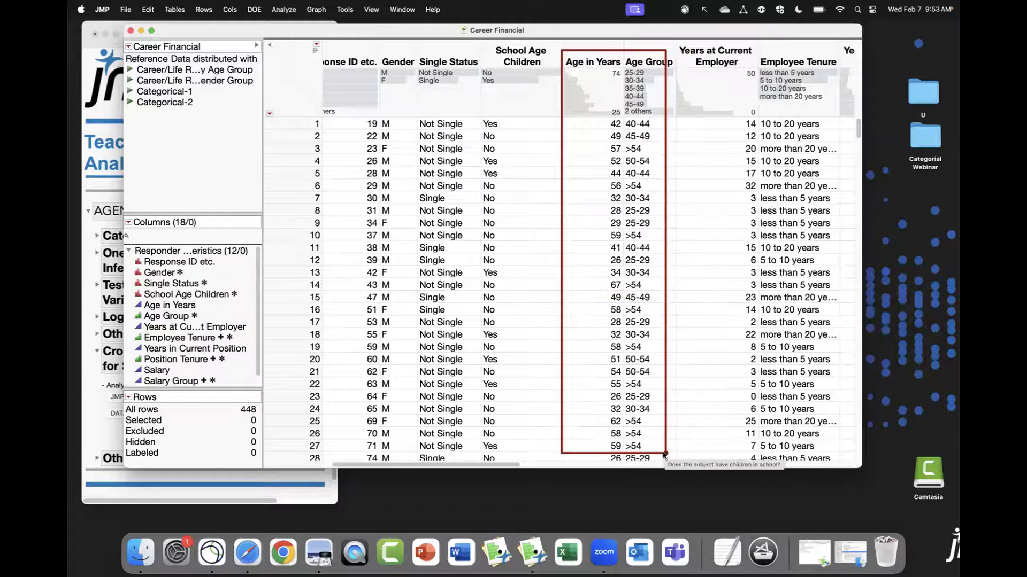
{"action": "left_click_drag", "start_coordinate": [467, 467], "coordinate": [511, 466]}
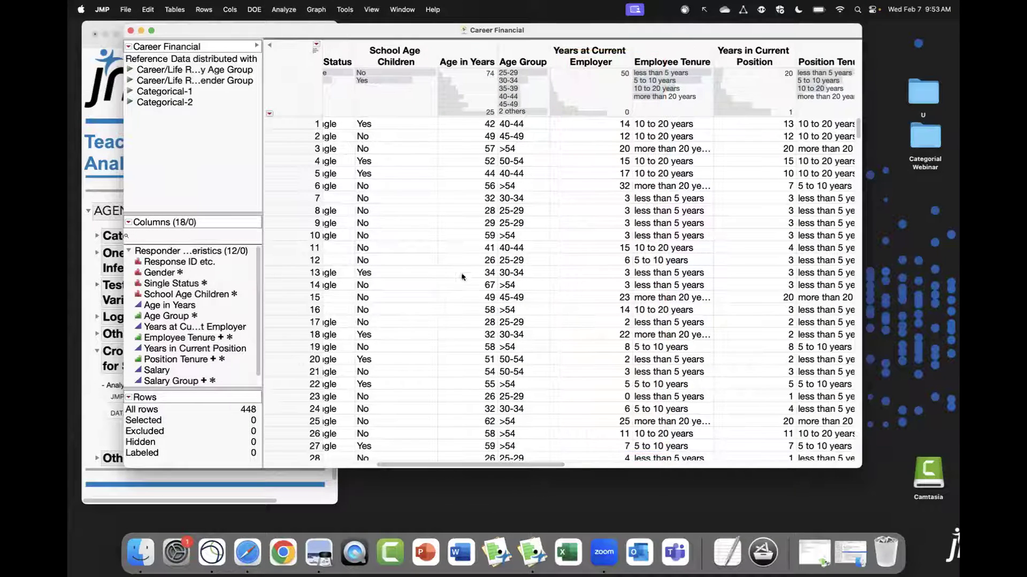
{"action": "mouse_move", "coordinate": [543, 40]}
{"action": "left_mouse_down"}
{"action": "mouse_move", "coordinate": [746, 449]}
{"action": "mouse_move", "coordinate": [746, 470]}
{"action": "left_mouse_up"}
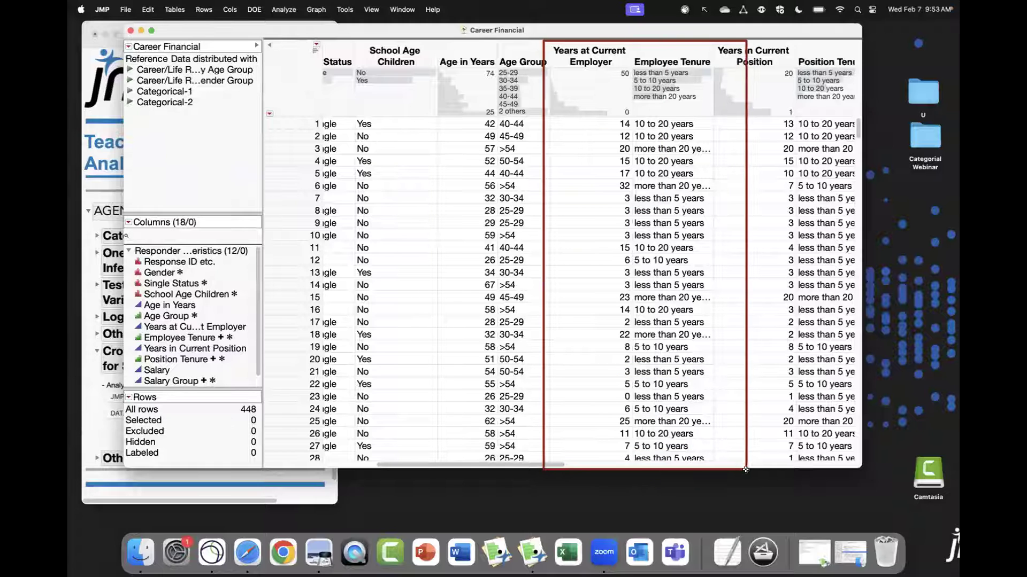
{"action": "left_click", "coordinate": [510, 459]}
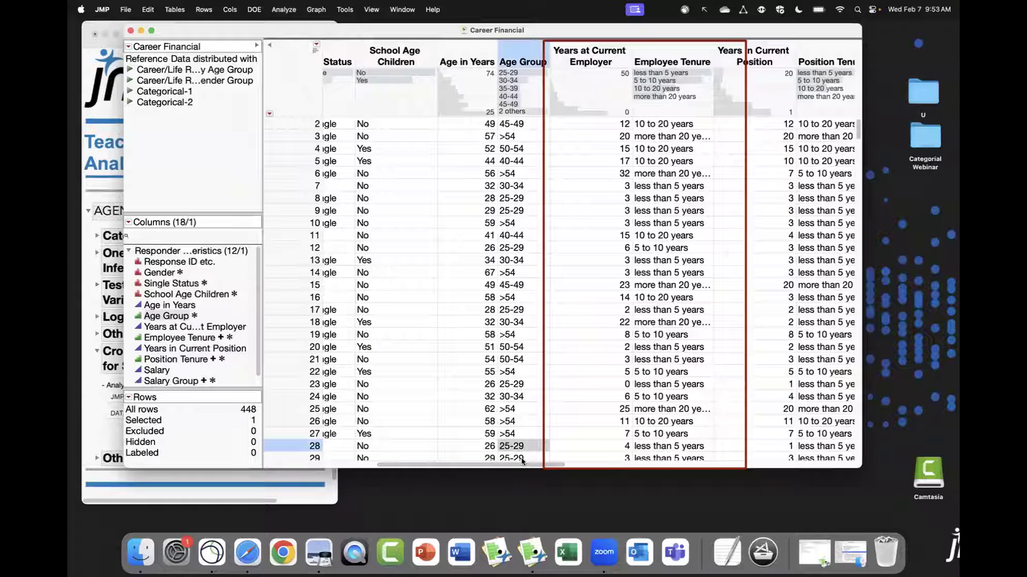
{"action": "left_click_drag", "start_coordinate": [513, 466], "coordinate": [611, 466]}
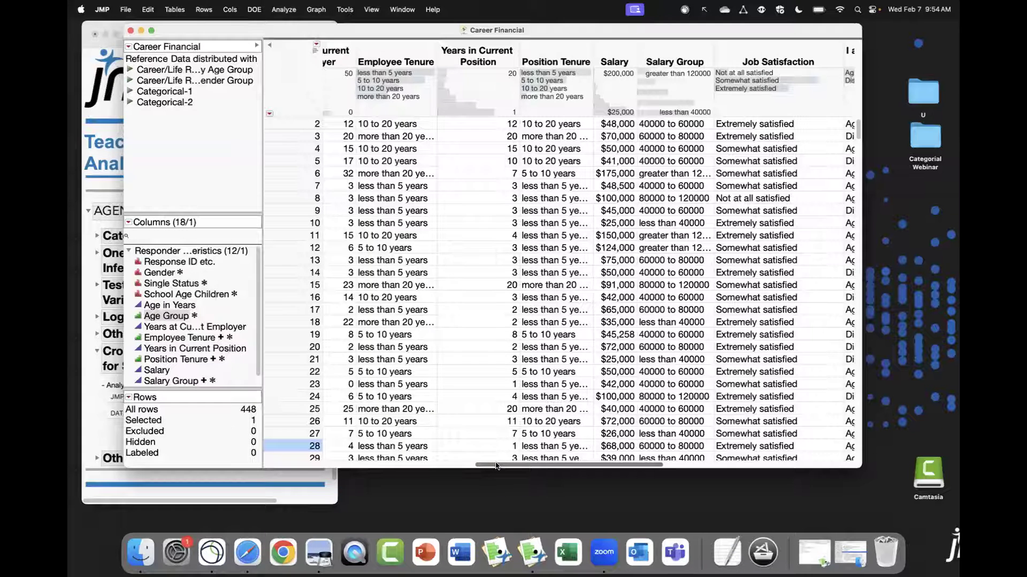
{"action": "scroll", "coordinate": [465, 466], "scroll_direction": "left", "scroll_amount": 3}
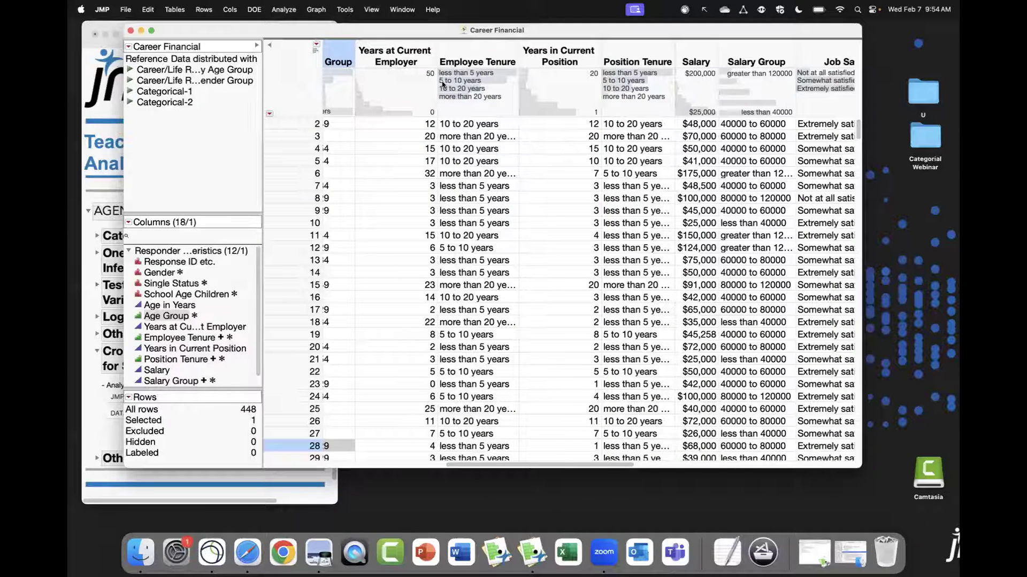
{"action": "left_click_drag", "start_coordinate": [474, 464], "coordinate": [396, 462]}
Start recoding Age in Years into a new column and group the values 25 through 29
{"action": "left_click", "coordinate": [449, 49]}
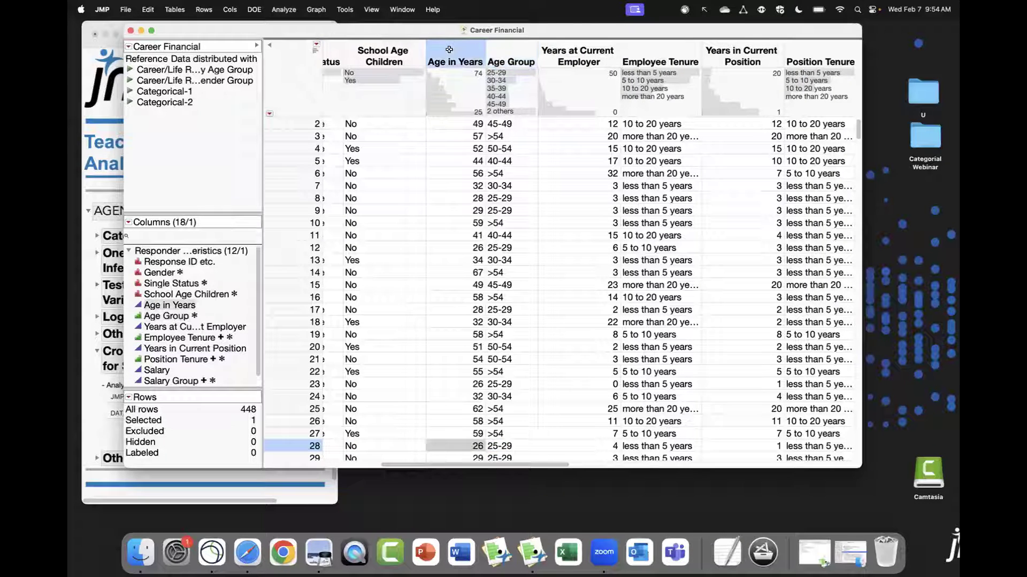
{"action": "right_click", "coordinate": [456, 47]}
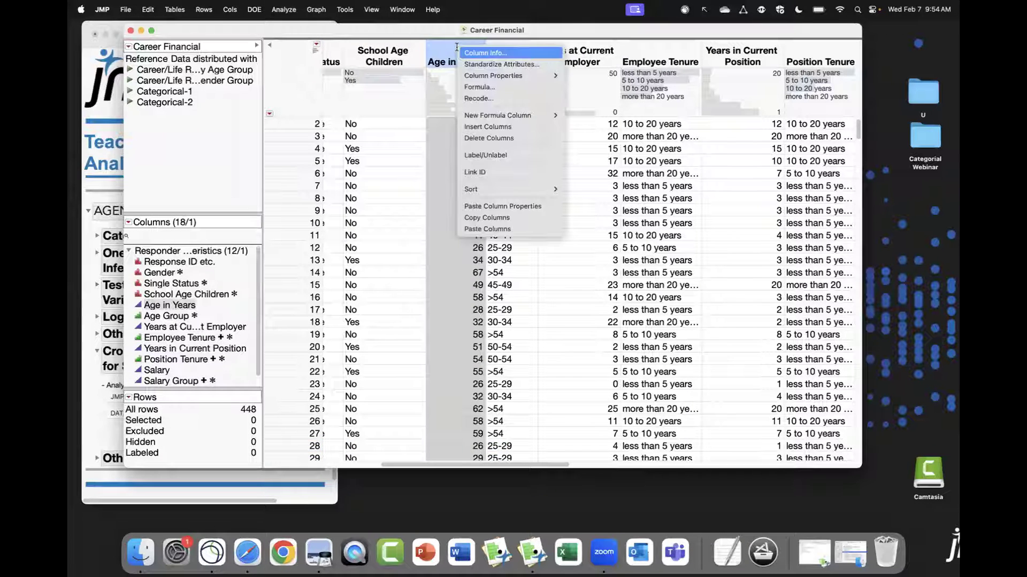
{"action": "left_click", "coordinate": [479, 99]}
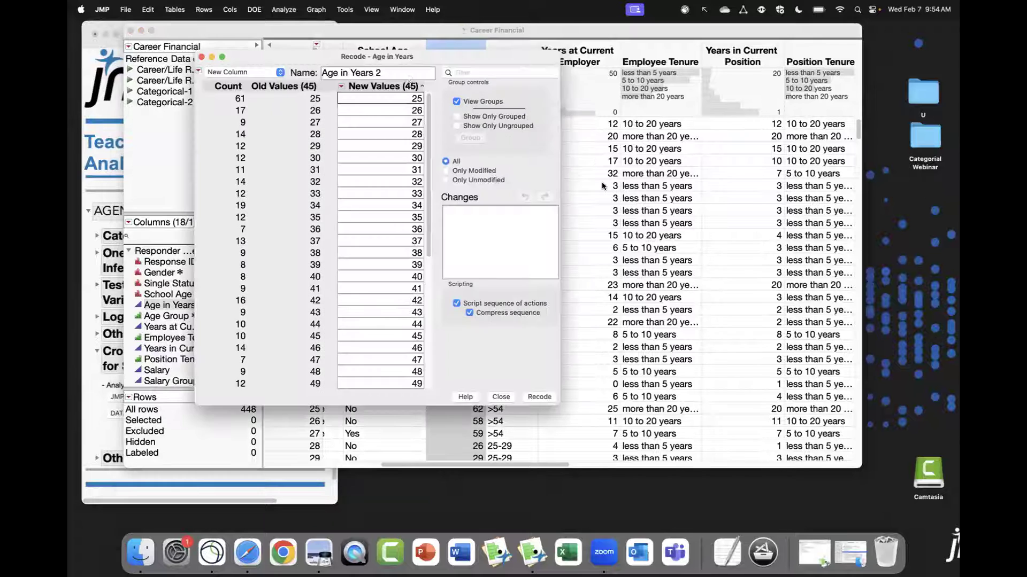
{"action": "left_click_drag", "start_coordinate": [414, 54], "coordinate": [465, 56]}
{"action": "left_click_drag", "start_coordinate": [480, 194], "coordinate": [482, 119]}
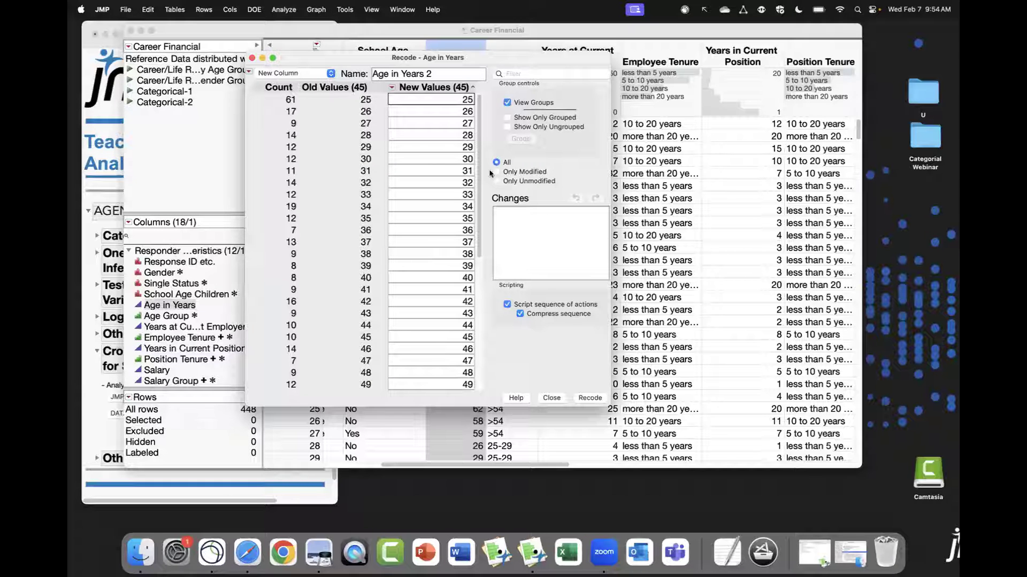
{"action": "left_click_drag", "start_coordinate": [478, 181], "coordinate": [456, 102]}
{"action": "left_click", "coordinate": [332, 97]}
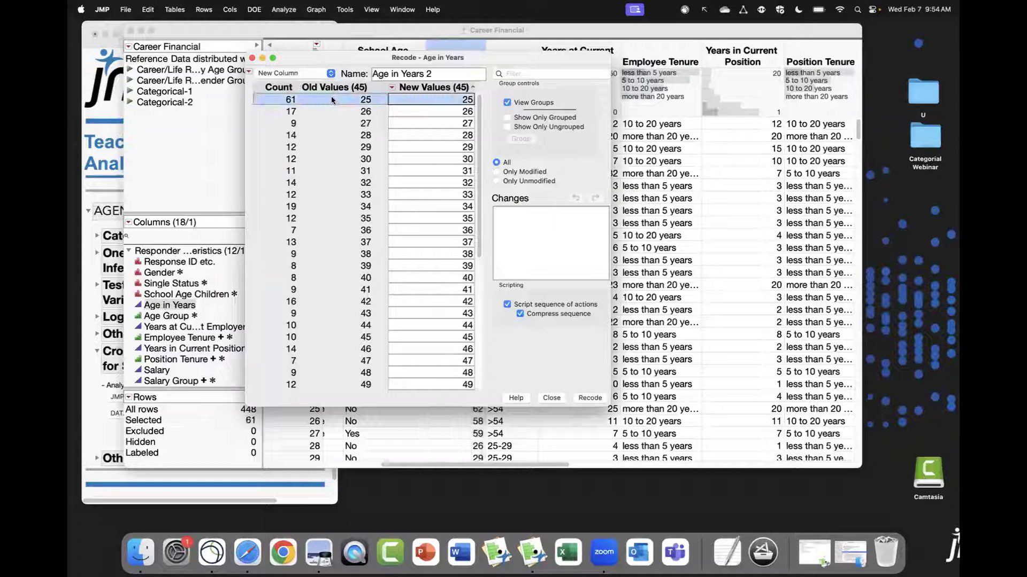
{"action": "left_click", "coordinate": [351, 148], "text": "shift"}
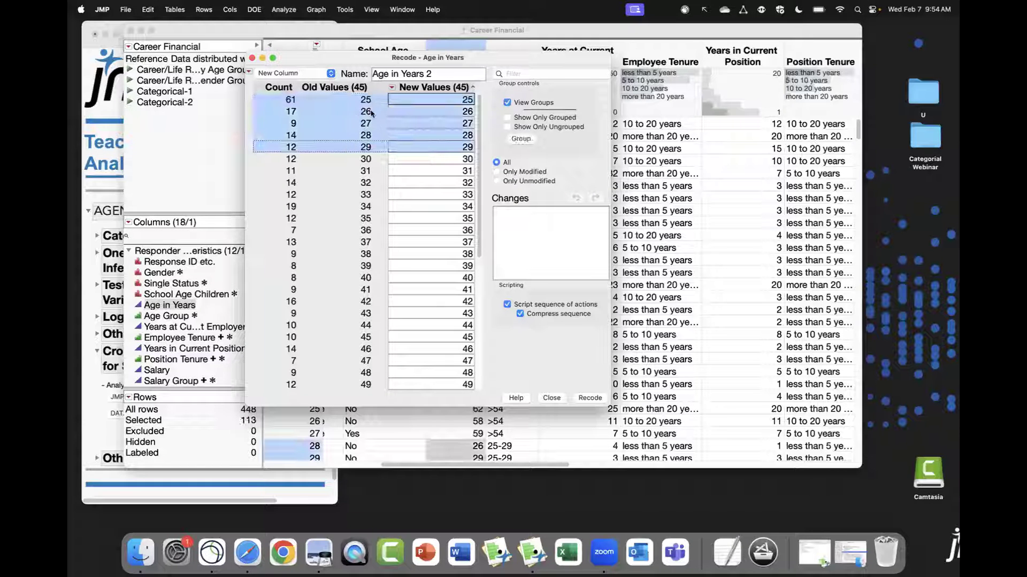
{"action": "left_click", "coordinate": [520, 140]}
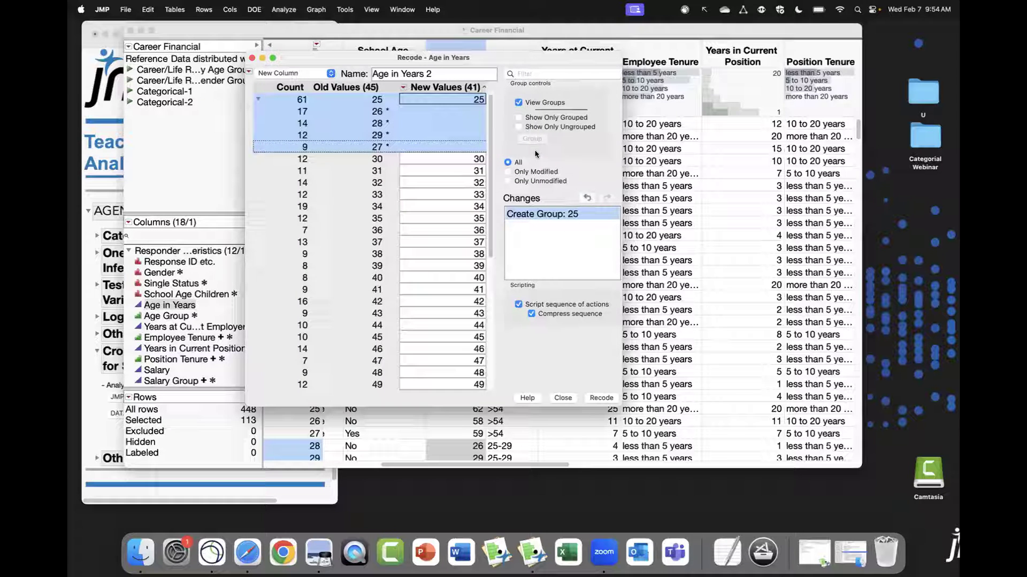
Label the grouped ages 25-29 and accept converting the recoded column to character
{"action": "left_click", "coordinate": [471, 102]}
{"action": "type", "text": "-29"}
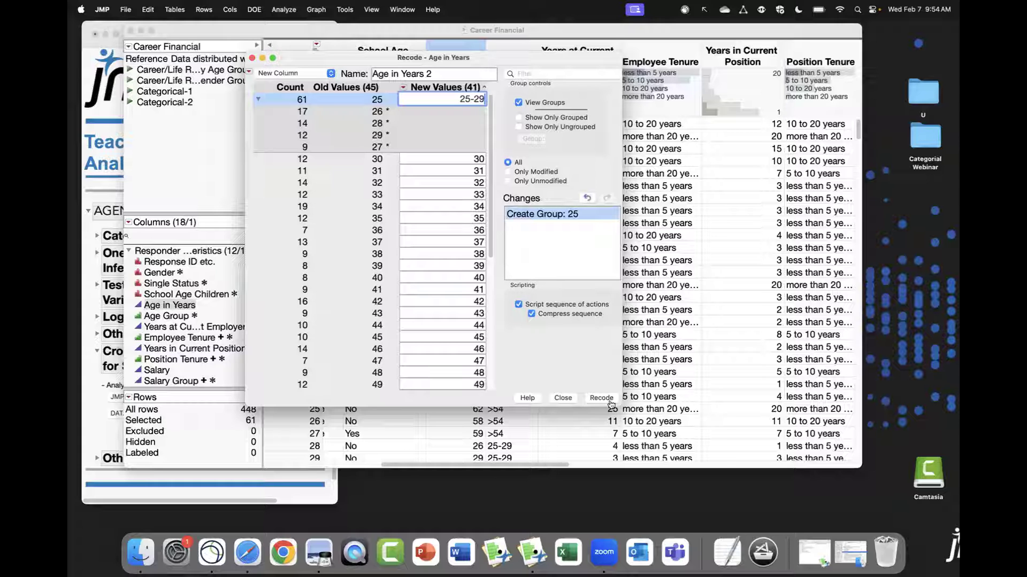
{"action": "left_click", "coordinate": [498, 139]}
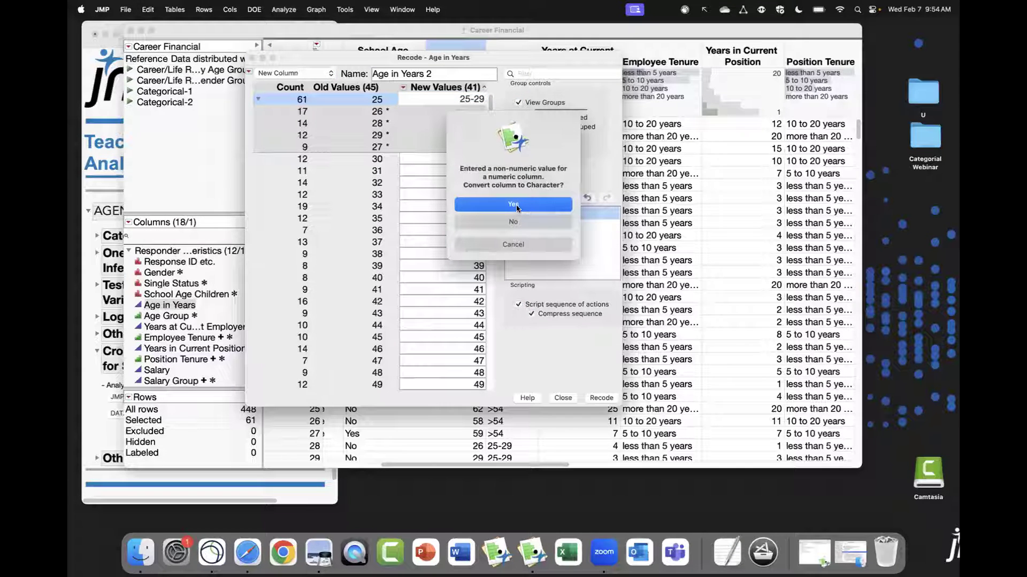
{"action": "left_click", "coordinate": [515, 206]}
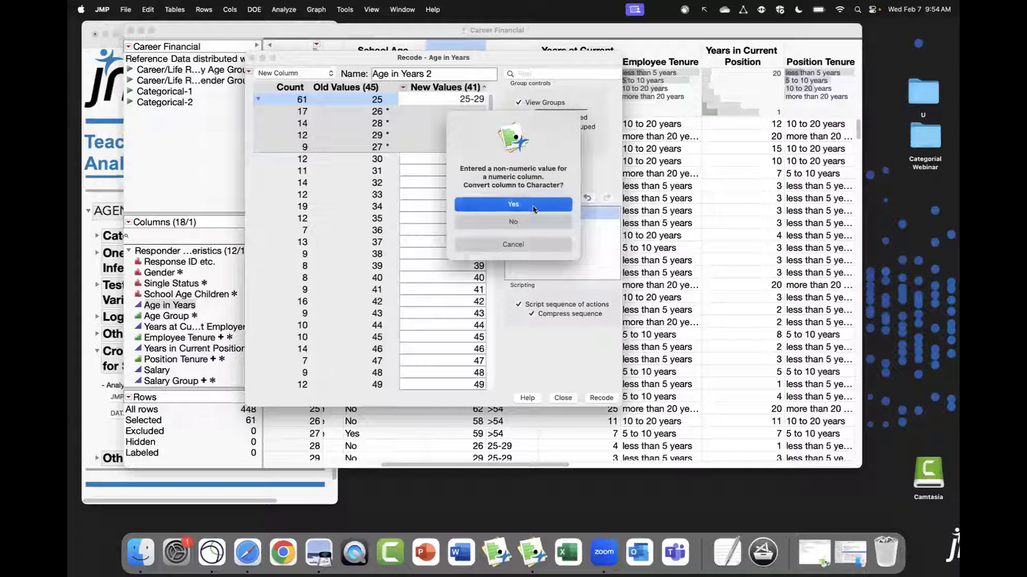
Select ages 30 through 34 in the recode list, discard the unsaved recode and clear the column selection
{"action": "left_click", "coordinate": [337, 156]}
{"action": "left_click", "coordinate": [345, 202], "text": "shift"}
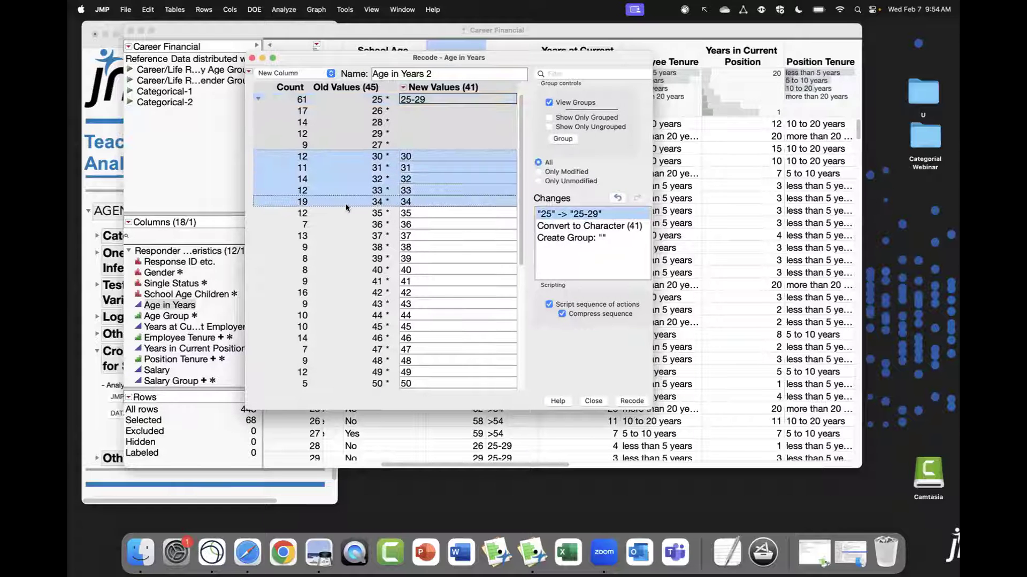
{"action": "scroll", "coordinate": [509, 253], "scroll_direction": "down", "scroll_amount": 5}
{"action": "scroll", "coordinate": [510, 154], "scroll_direction": "up", "scroll_amount": 5}
{"action": "left_click", "coordinate": [252, 58]}
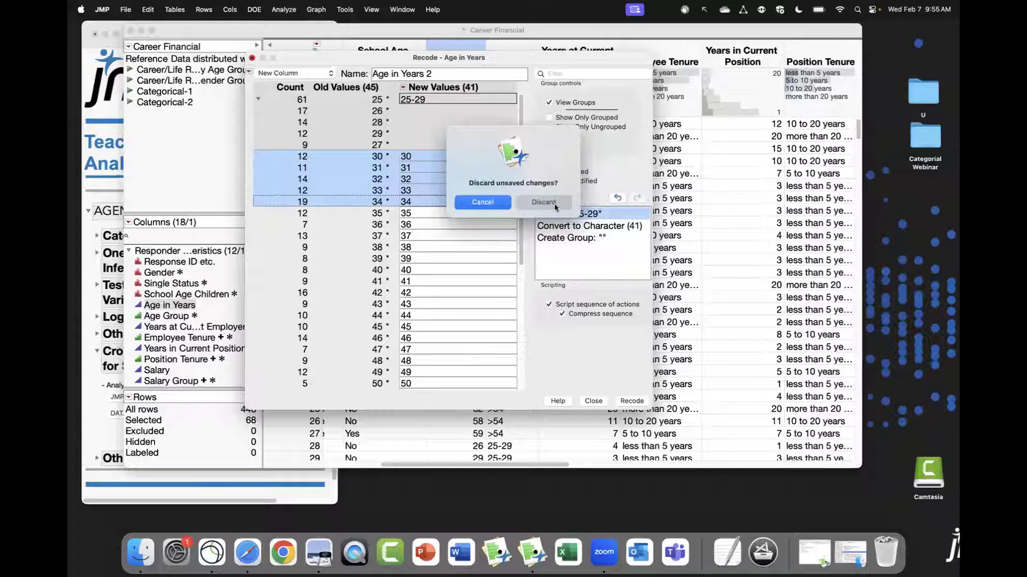
{"action": "left_click", "coordinate": [544, 203]}
{"action": "left_click", "coordinate": [292, 108]}
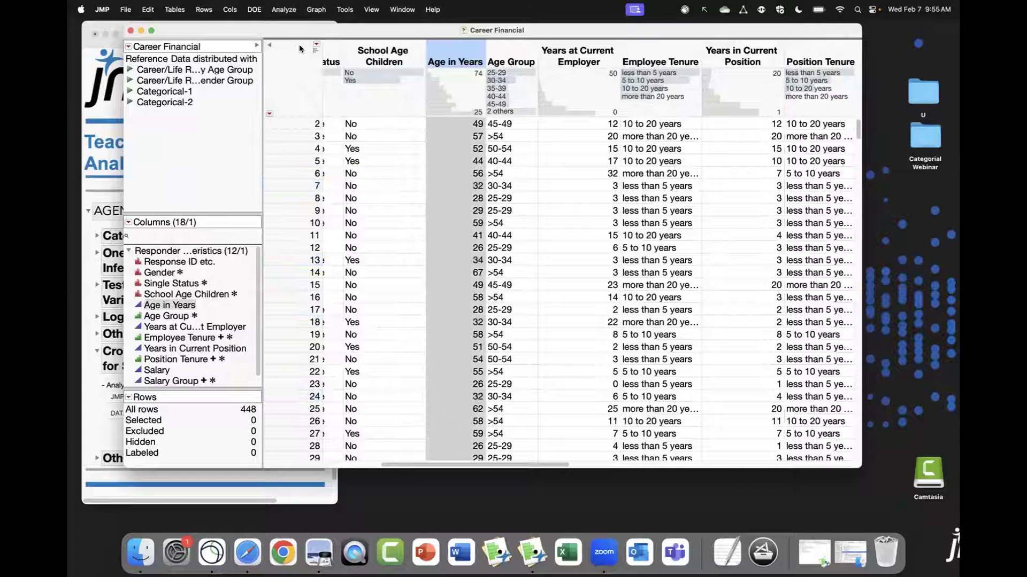
{"action": "left_click", "coordinate": [301, 49]}
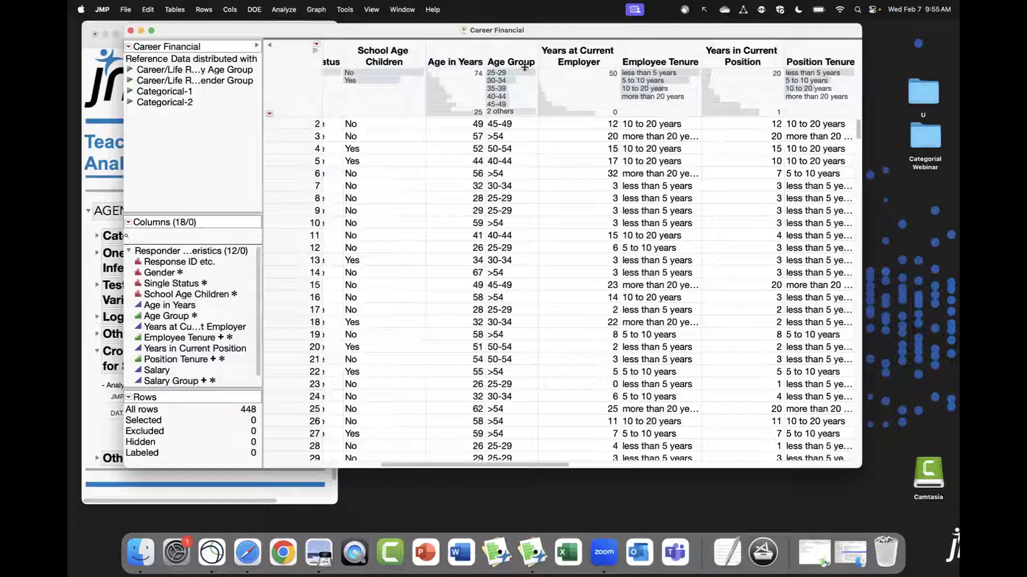
Start a binning formula for Age in Years and shift its middle cutpoints to about 44.4, 52.3 and 62.5
{"action": "left_click", "coordinate": [451, 54]}
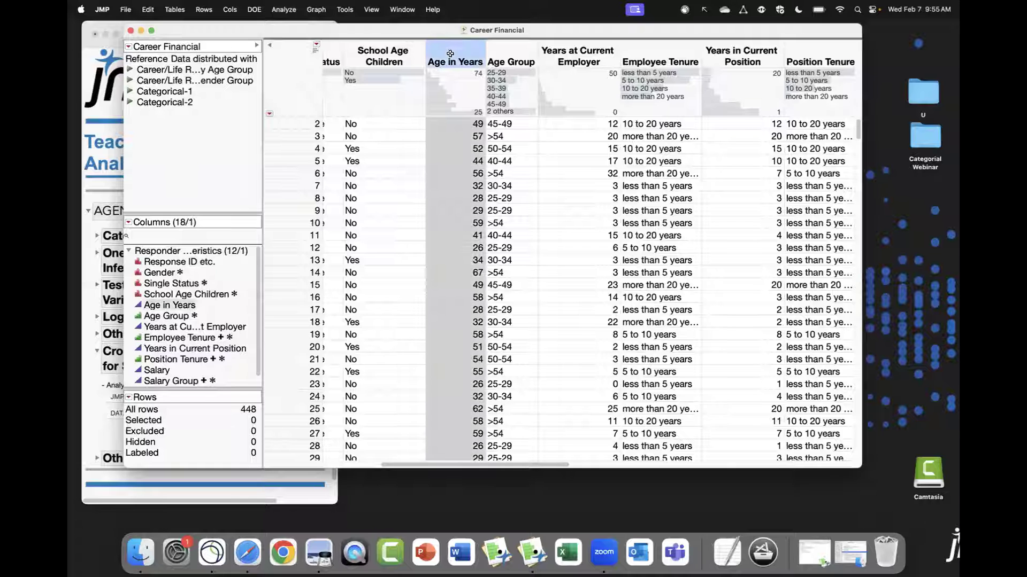
{"action": "left_click", "coordinate": [229, 9]}
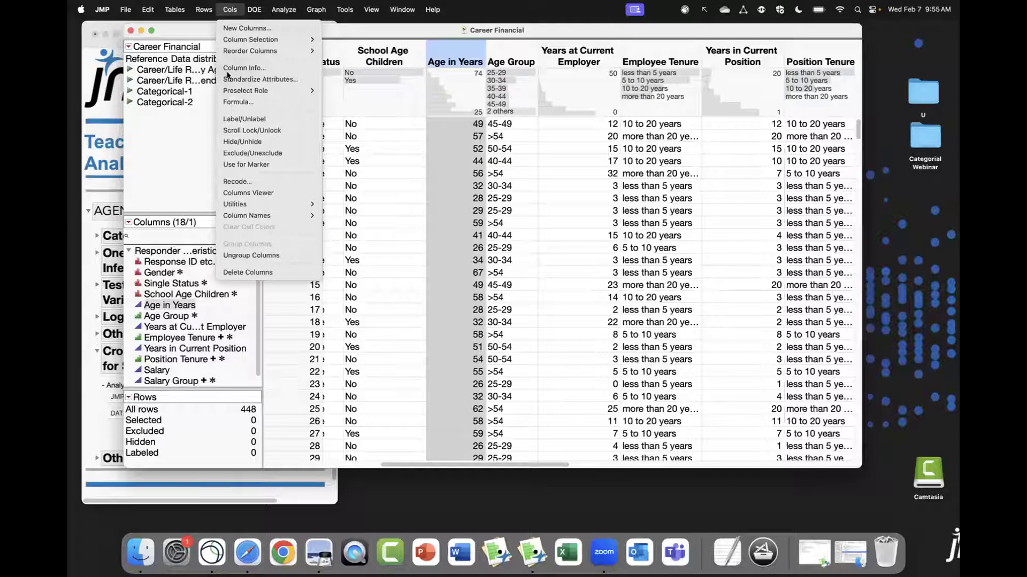
{"action": "mouse_move", "coordinate": [293, 208]}
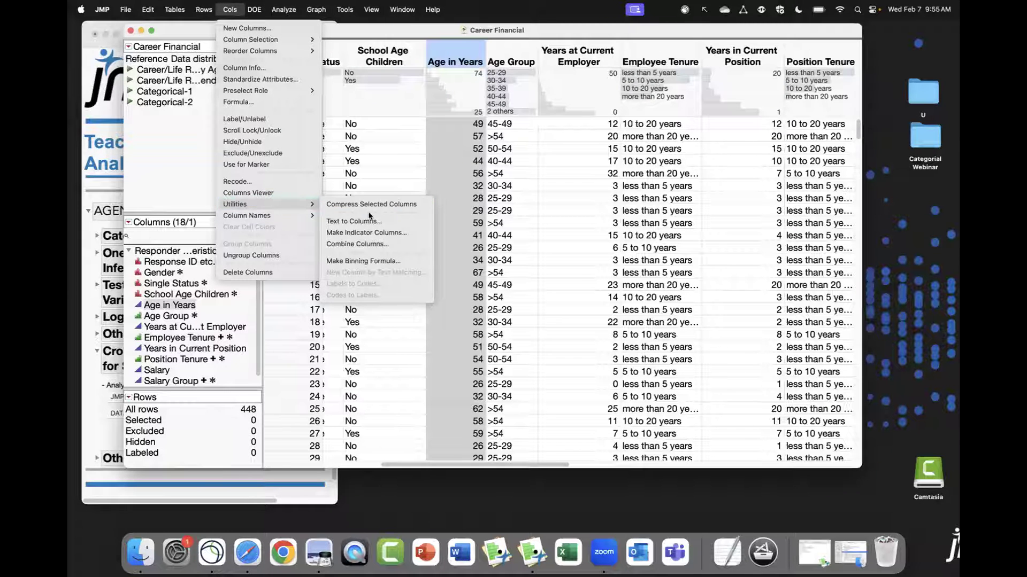
{"action": "left_click", "coordinate": [415, 265]}
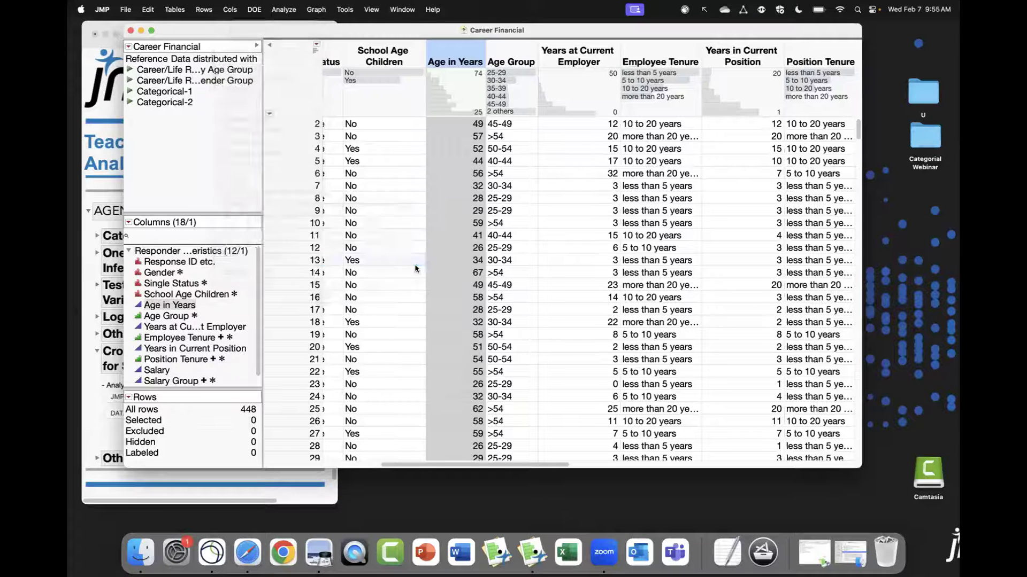
{"action": "mouse_move", "coordinate": [458, 72]}
{"action": "left_mouse_down"}
{"action": "mouse_move", "coordinate": [479, 84]}
{"action": "mouse_move", "coordinate": [476, 64]}
{"action": "left_mouse_up"}
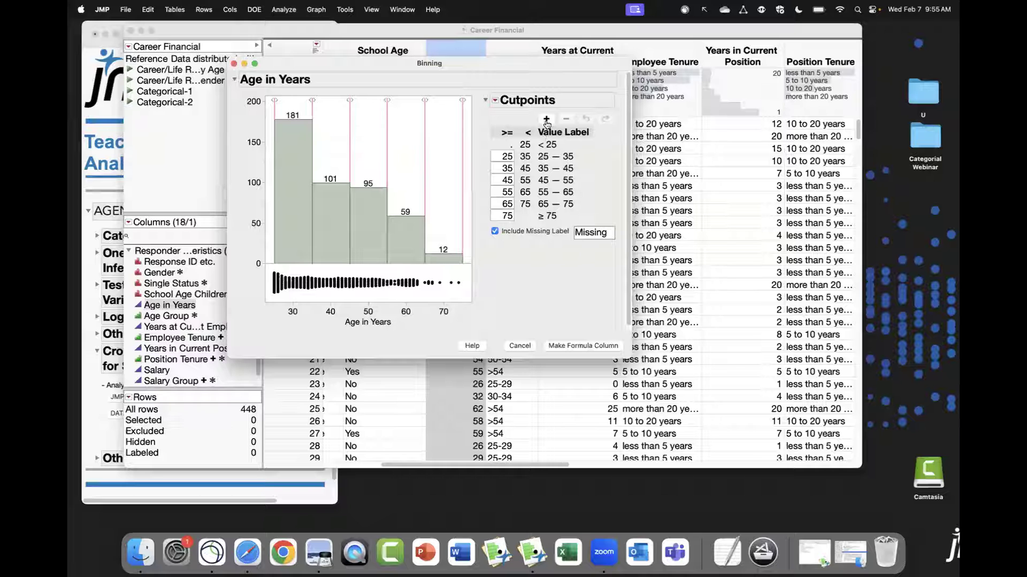
{"action": "left_click", "coordinate": [386, 109]}
{"action": "left_click_drag", "start_coordinate": [387, 109], "coordinate": [347, 119]}
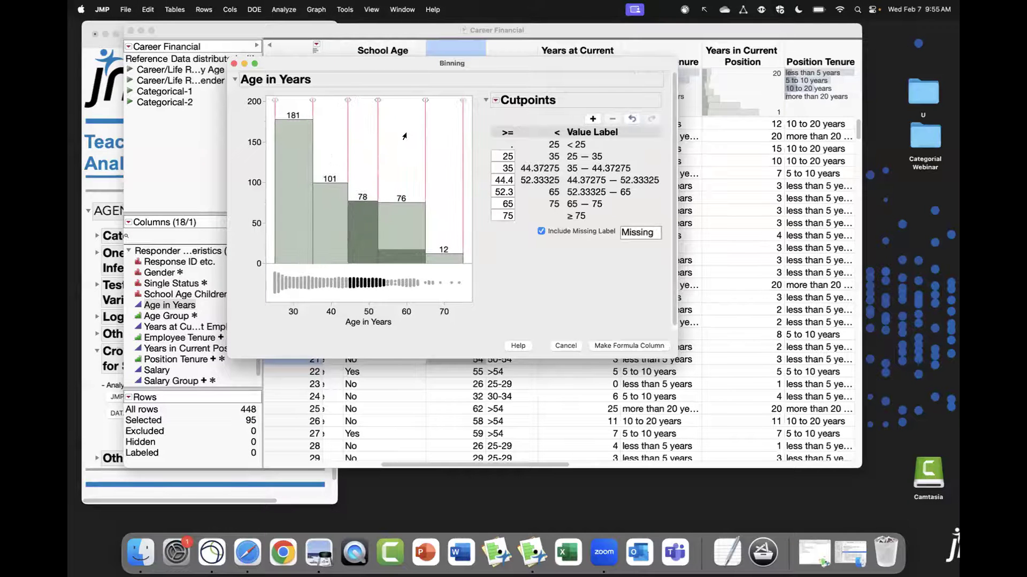
{"action": "left_click_drag", "start_coordinate": [425, 136], "coordinate": [416, 140]}
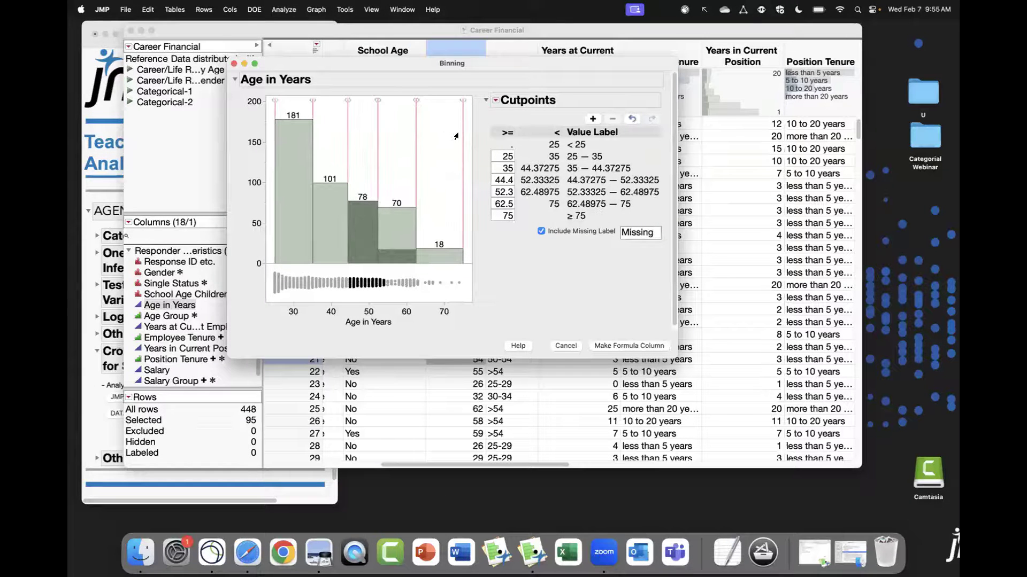
Add a binning cutpoint at about 68.8 and close the binning window without making a formula column
{"action": "right_click", "coordinate": [429, 121]}
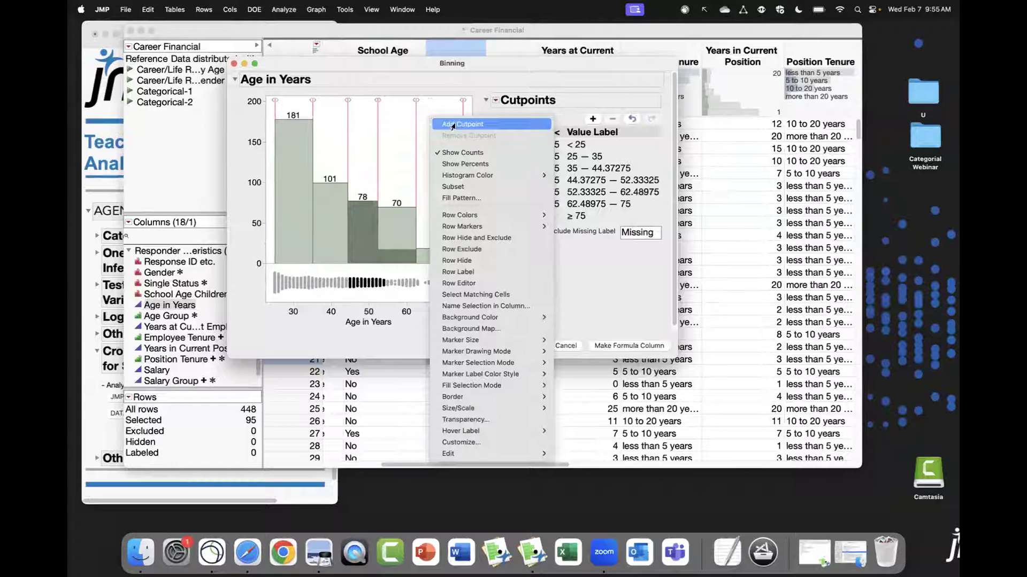
{"action": "left_click", "coordinate": [453, 125]}
{"action": "left_click_drag", "start_coordinate": [430, 131], "coordinate": [440, 131]}
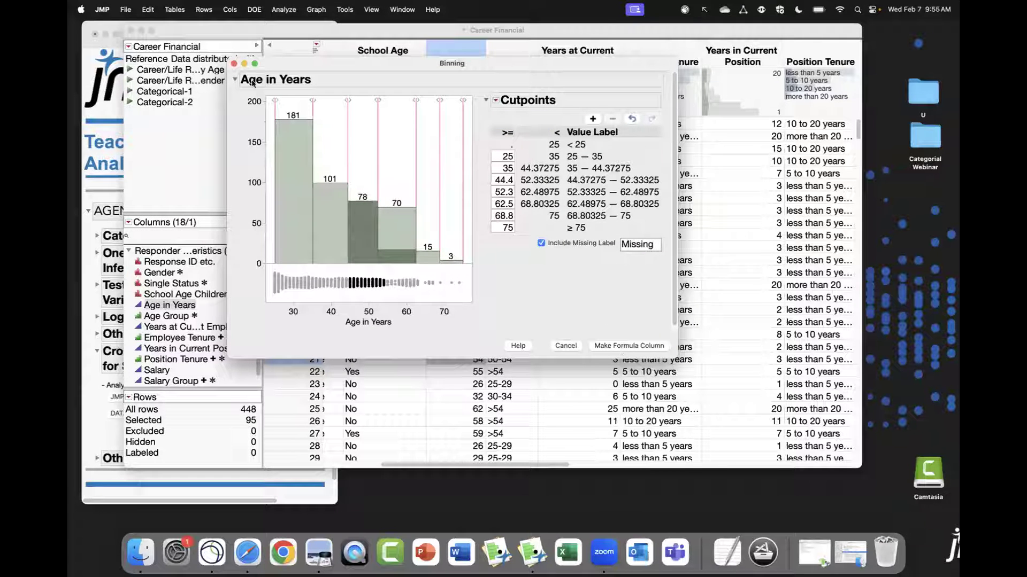
{"action": "left_click", "coordinate": [234, 63]}
{"action": "left_click", "coordinate": [298, 62]}
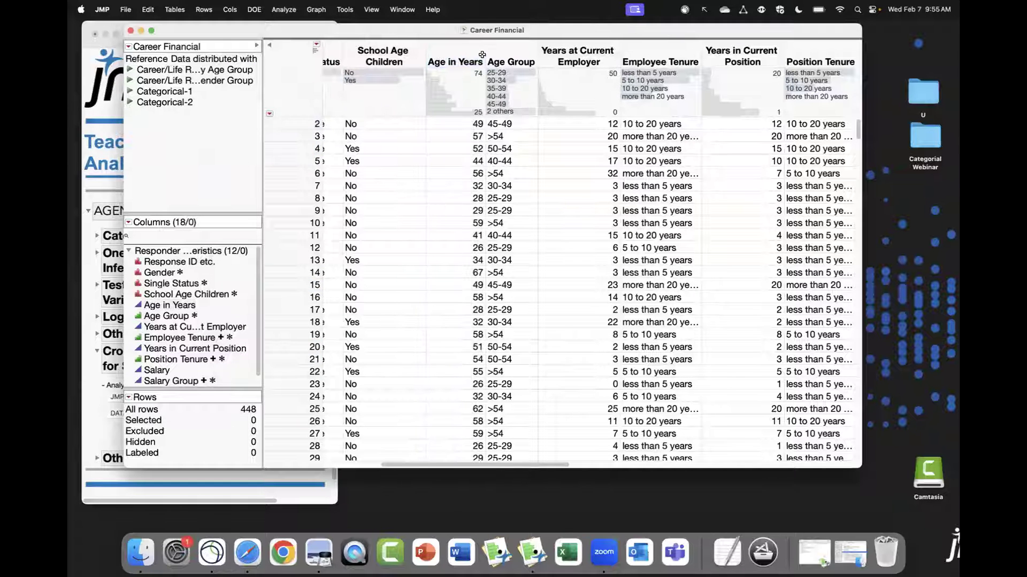
Look over the grouped Age Group and Employee Tenure columns in the data table
{"action": "left_click", "coordinate": [510, 51]}
{"action": "left_click", "coordinate": [678, 54]}
{"action": "left_click", "coordinate": [302, 63]}
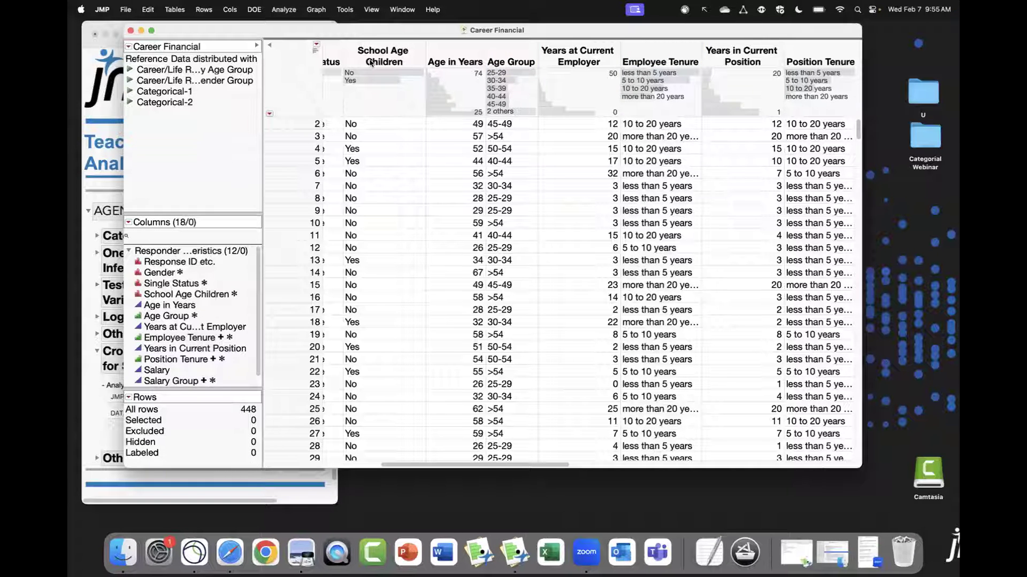
Check the agenda's path for the cross tabulation platform and launch the Consumer Research Categorical analysis
{"action": "left_click", "coordinate": [280, 10]}
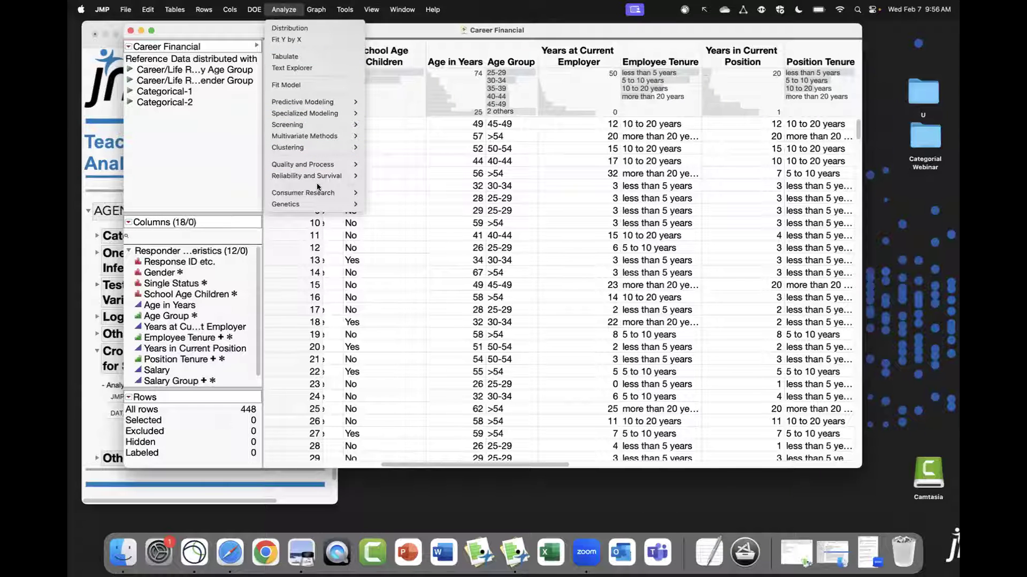
{"action": "mouse_move", "coordinate": [318, 195]}
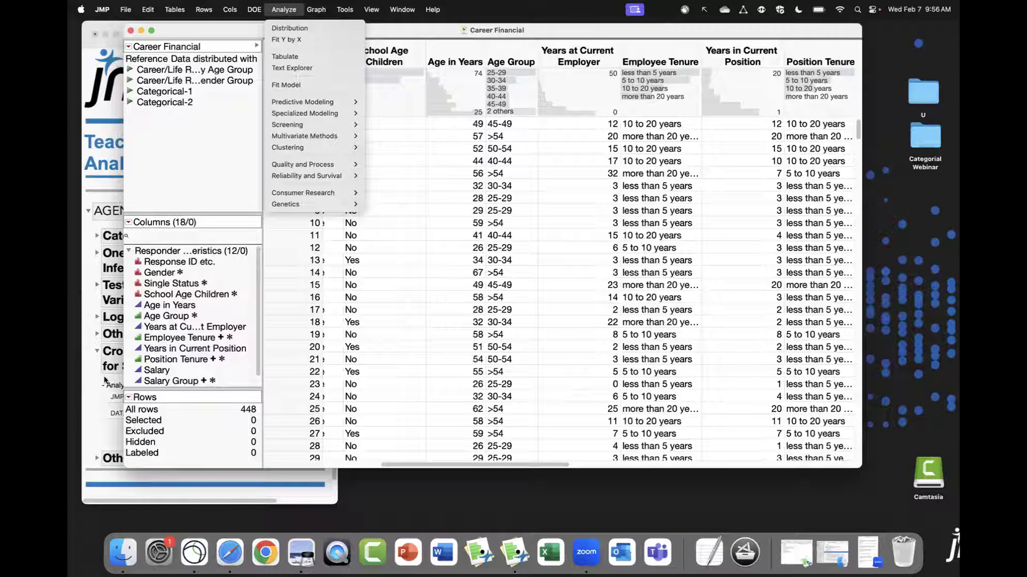
{"action": "left_click", "coordinate": [95, 408]}
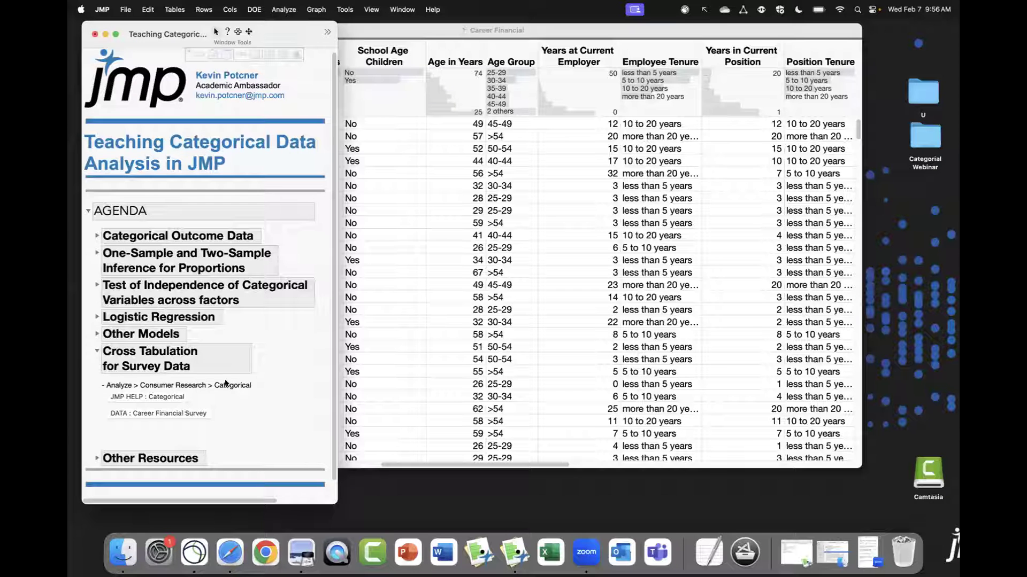
{"action": "left_click", "coordinate": [283, 8]}
{"action": "mouse_move", "coordinate": [333, 199]}
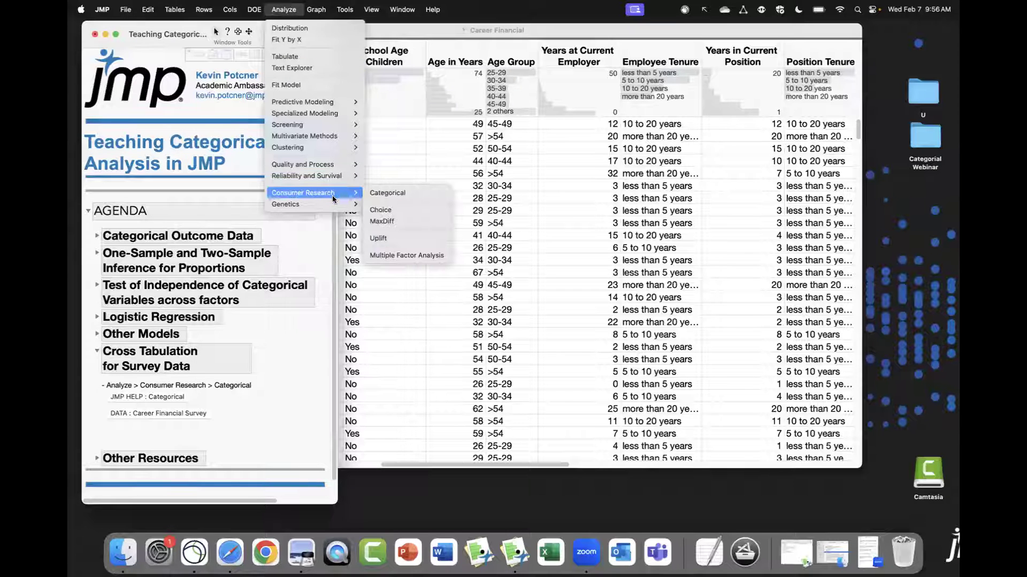
{"action": "left_click", "coordinate": [417, 196]}
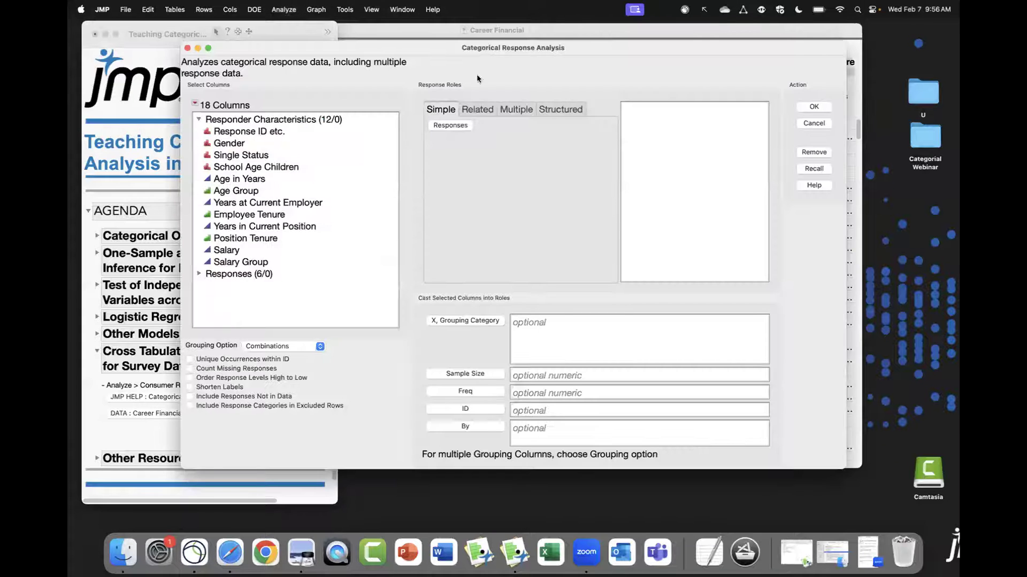
Set up a Structured table with the five statements from "I am working on my career" to "I want to get my debt under control" on the side
{"action": "left_click_drag", "start_coordinate": [425, 43], "coordinate": [402, 45]}
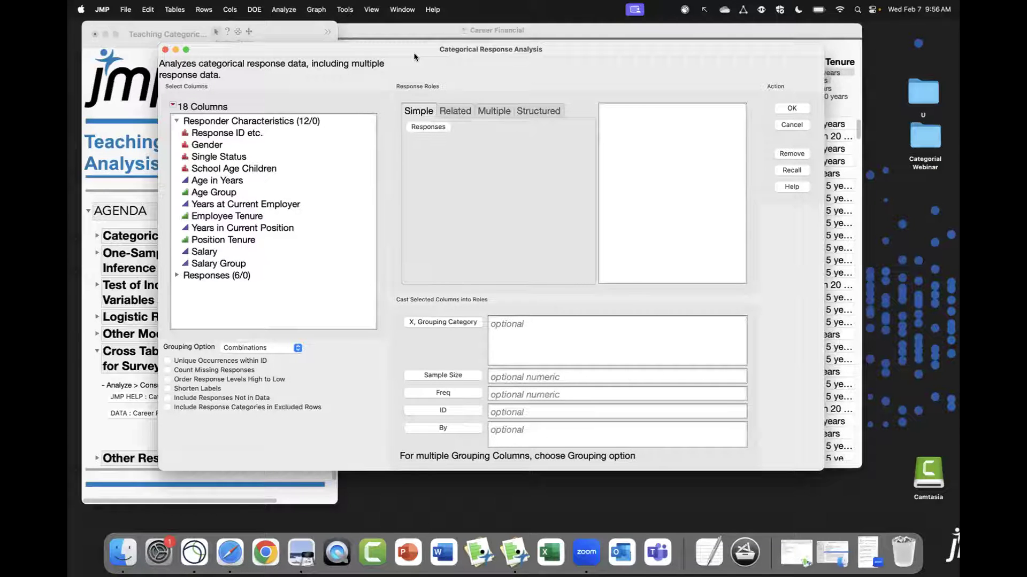
{"action": "left_click", "coordinate": [535, 113]}
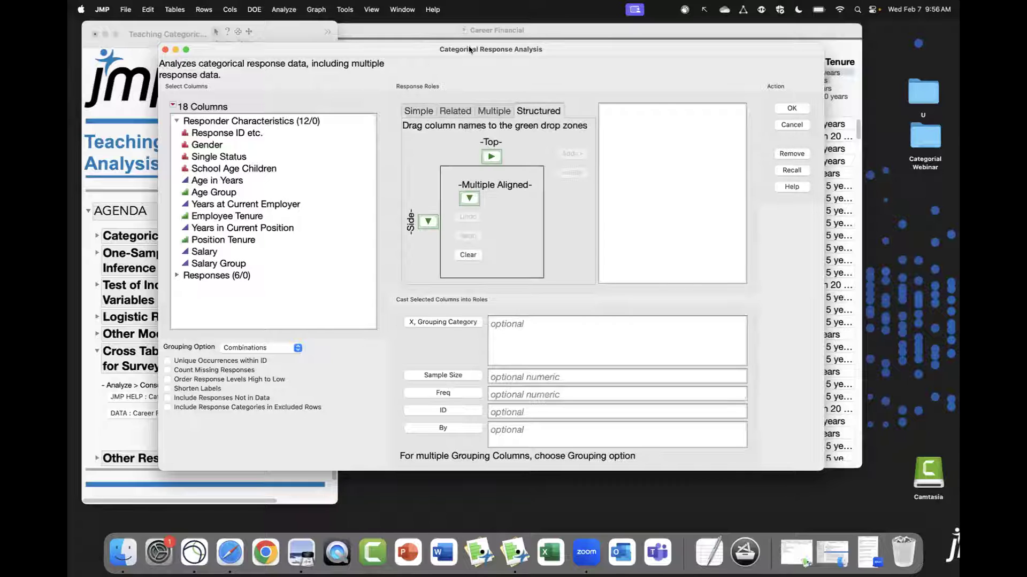
{"action": "left_click_drag", "start_coordinate": [469, 49], "coordinate": [460, 46]}
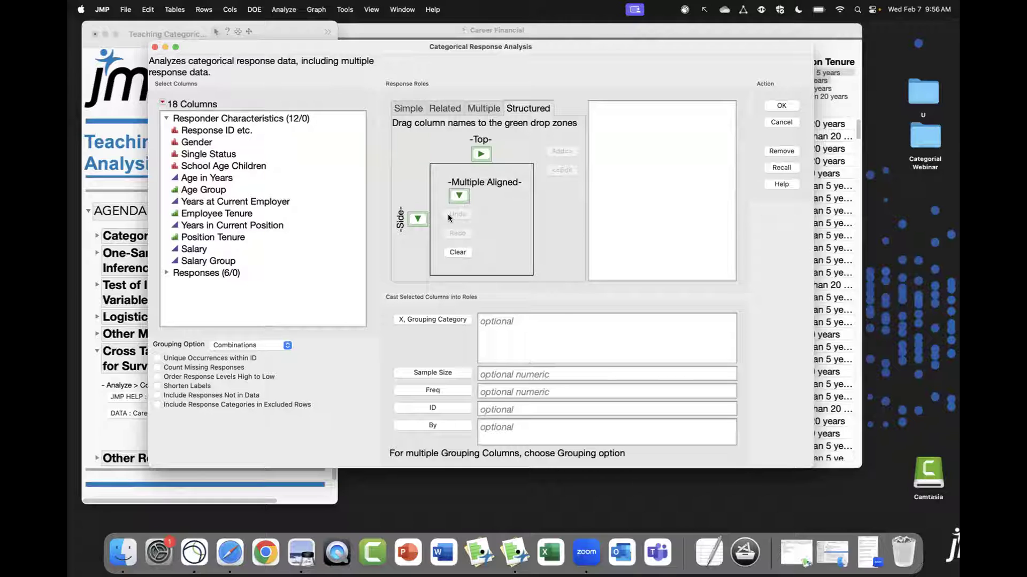
{"action": "left_click", "coordinate": [164, 272]}
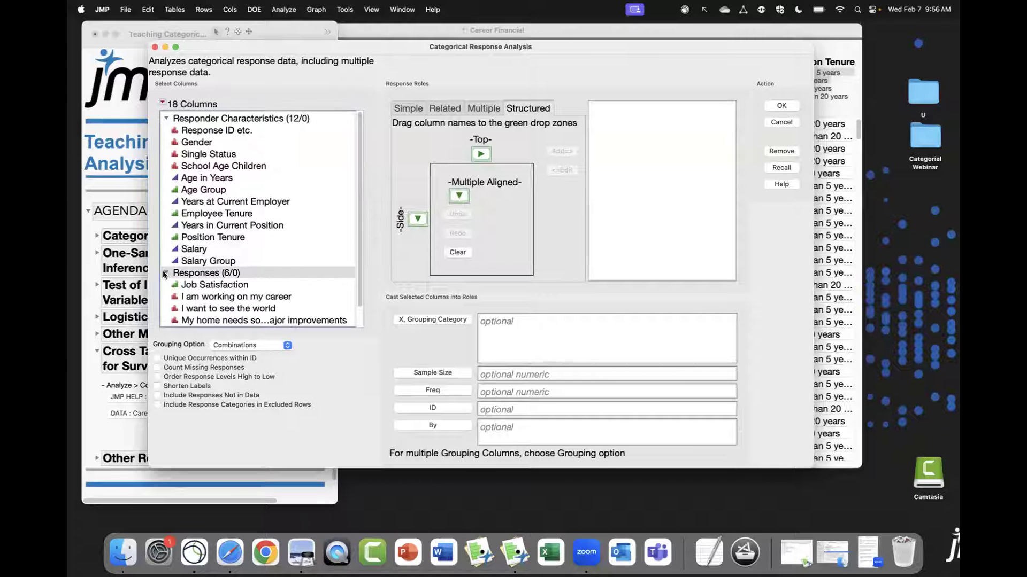
{"action": "scroll", "coordinate": [252, 235], "scroll_direction": "down", "scroll_amount": 2}
{"action": "left_click", "coordinate": [293, 273]}
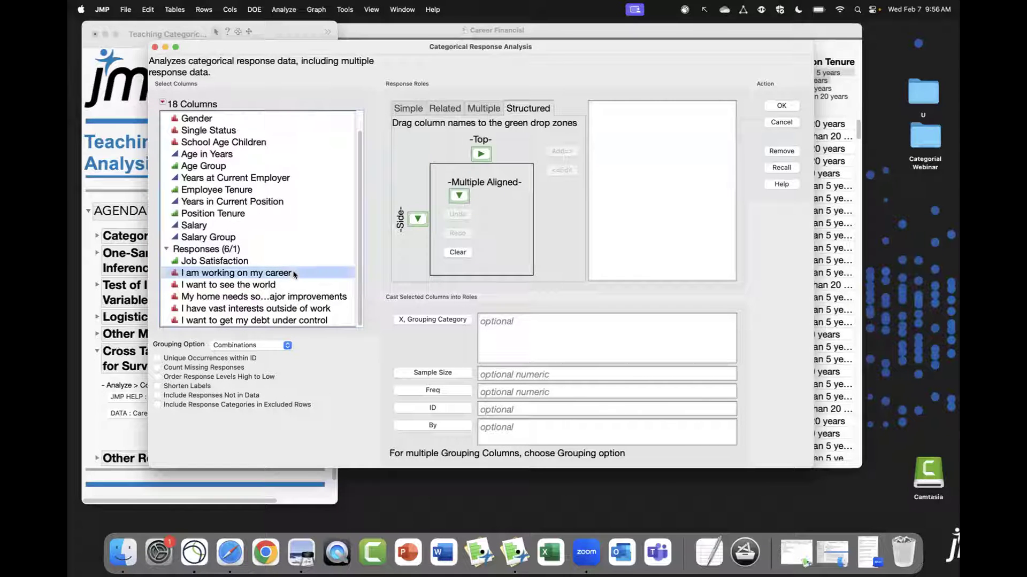
{"action": "left_click", "coordinate": [296, 320], "text": "shift"}
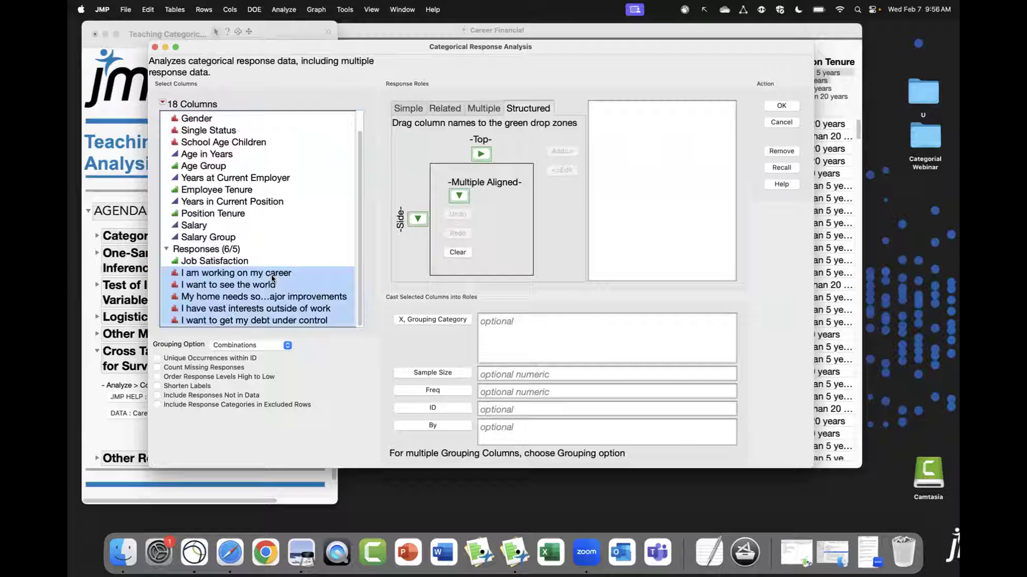
{"action": "left_click_drag", "start_coordinate": [269, 273], "coordinate": [421, 217]}
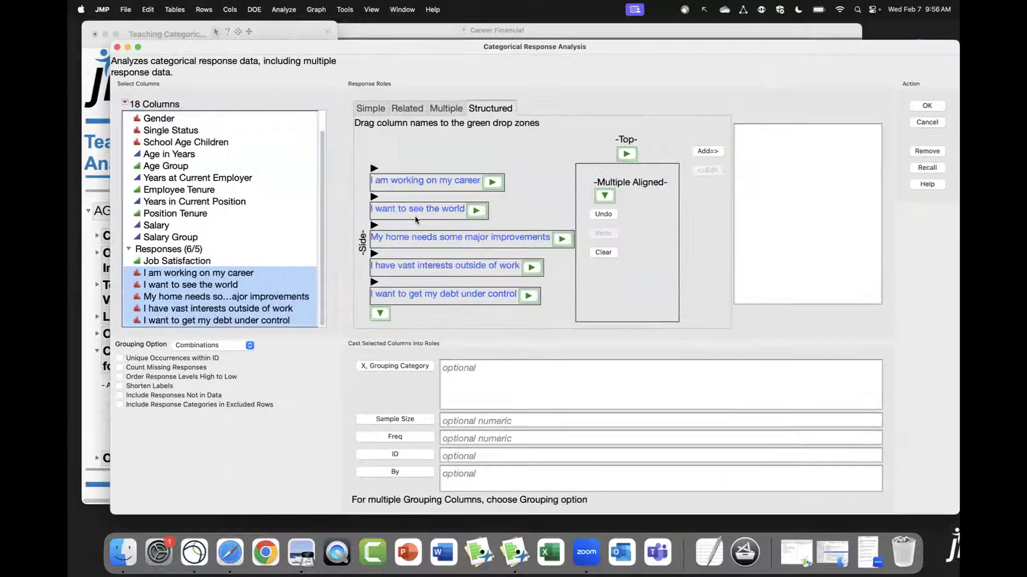
{"action": "left_click_drag", "start_coordinate": [496, 47], "coordinate": [479, 46]}
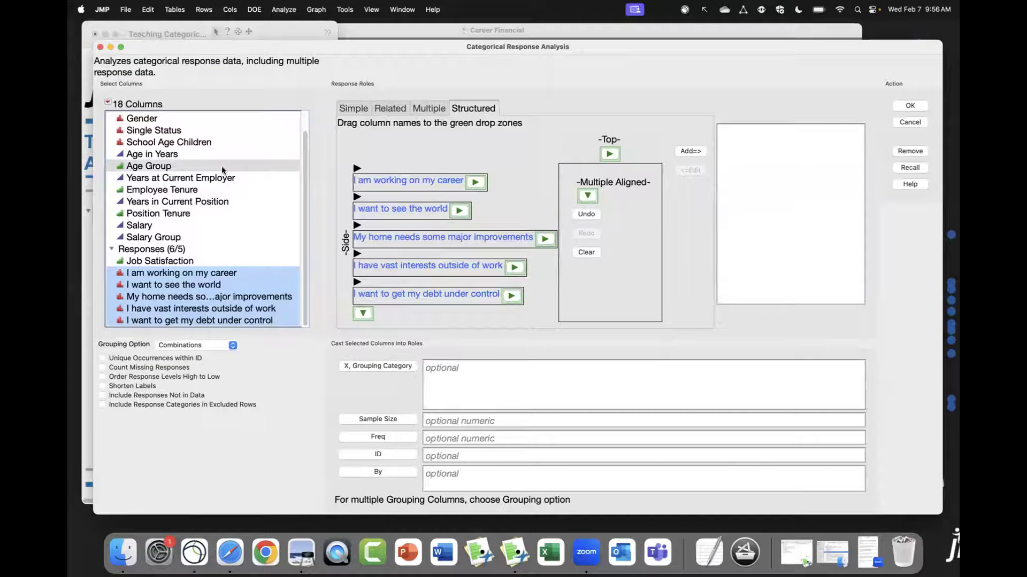
Place Gender and Age Group side by side along the top of the structured table
{"action": "left_click", "coordinate": [166, 119]}
{"action": "left_click", "coordinate": [176, 166], "text": "super"}
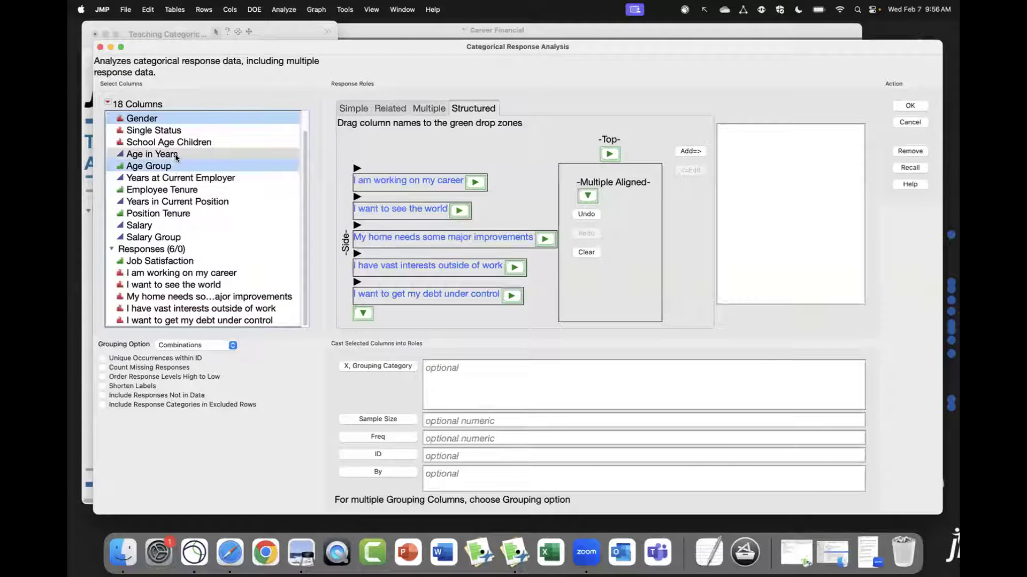
{"action": "left_click_drag", "start_coordinate": [155, 120], "coordinate": [615, 157]}
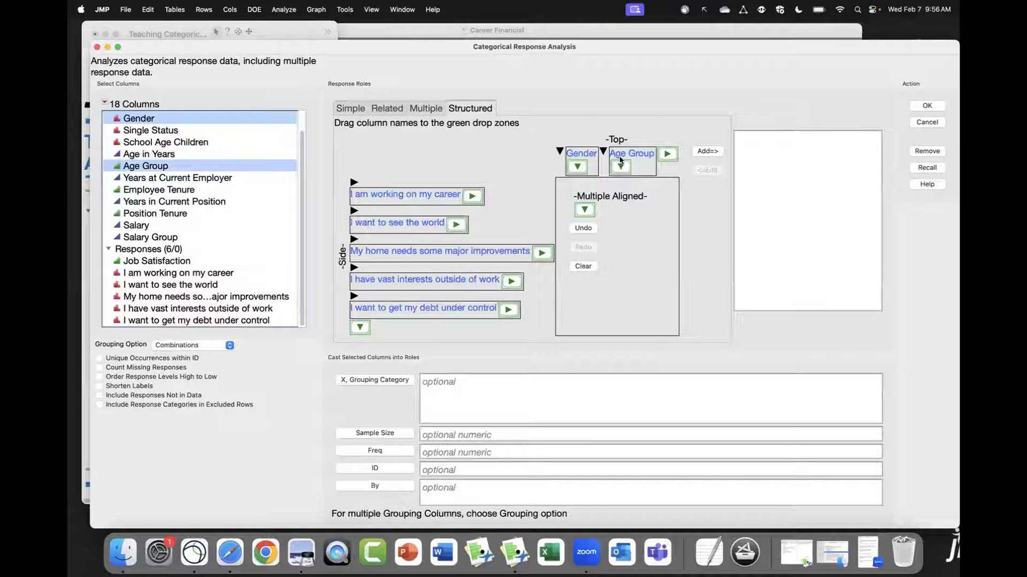
Delete Age Group from the table's top level and nest it under Gender
{"action": "left_click", "coordinate": [631, 155]}
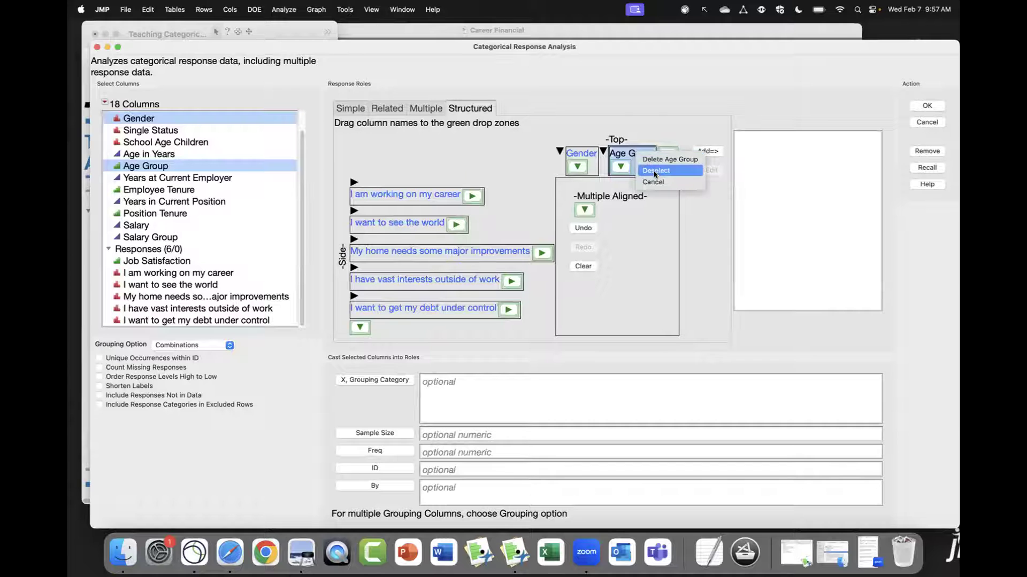
{"action": "left_click", "coordinate": [663, 159]}
{"action": "left_click_drag", "start_coordinate": [160, 159], "coordinate": [657, 187]}
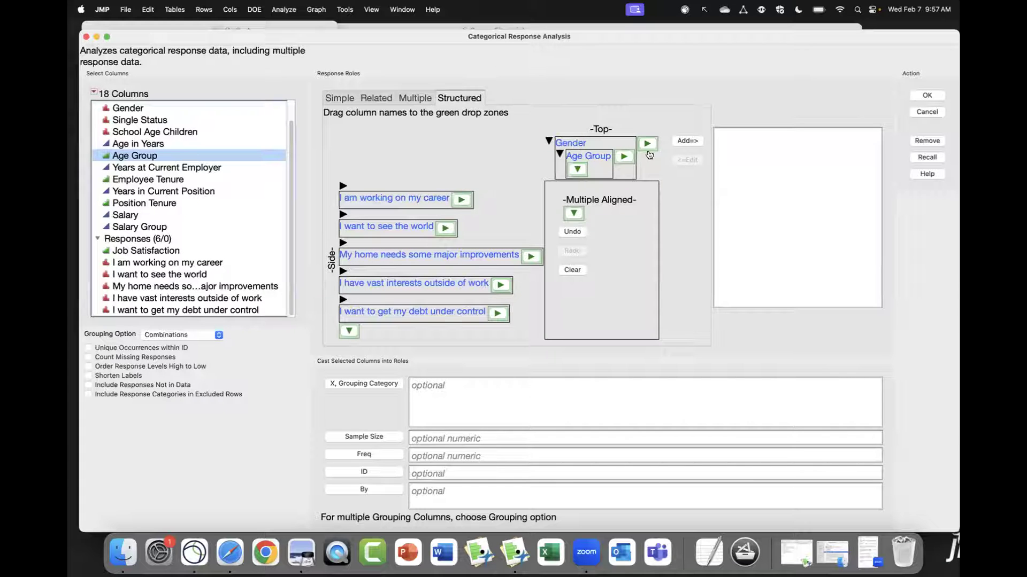
Add the structured layout to the response roles, run the Categorical analysis and slightly enlarge the report window
{"action": "left_click", "coordinate": [688, 142]}
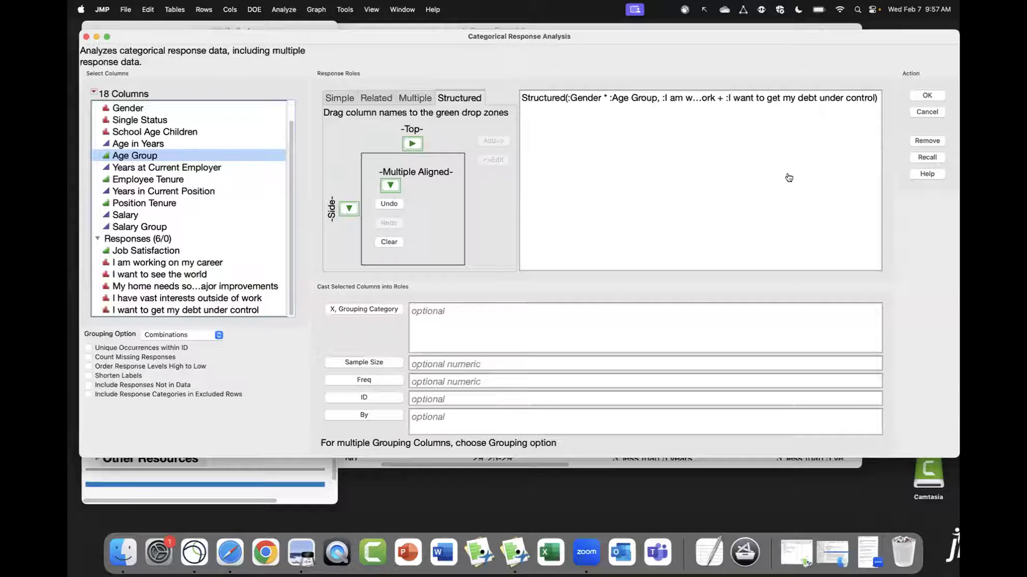
{"action": "left_click", "coordinate": [926, 99]}
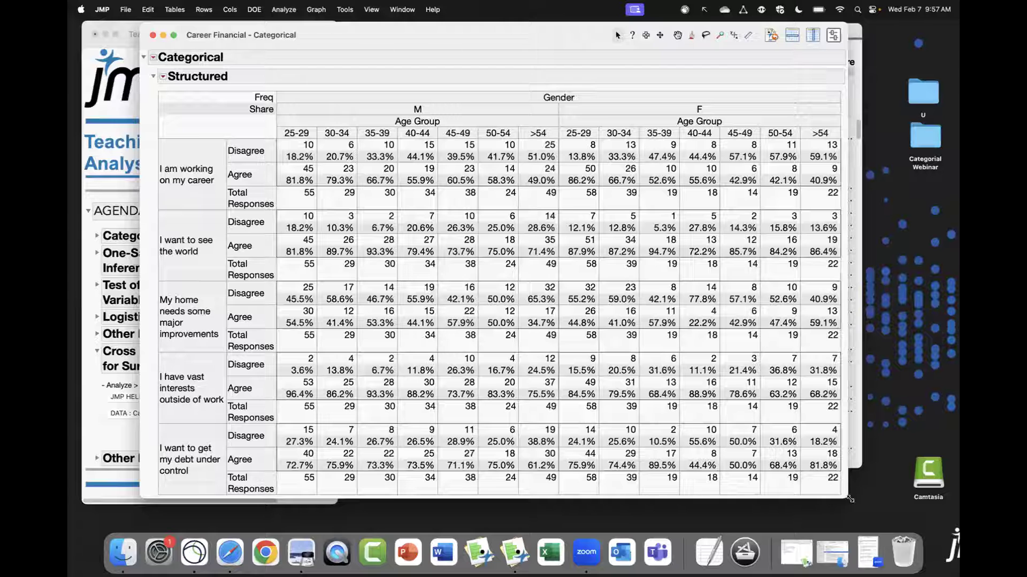
{"action": "left_click_drag", "start_coordinate": [850, 499], "coordinate": [863, 506]}
{"action": "left_click_drag", "start_coordinate": [276, 81], "coordinate": [843, 134]}
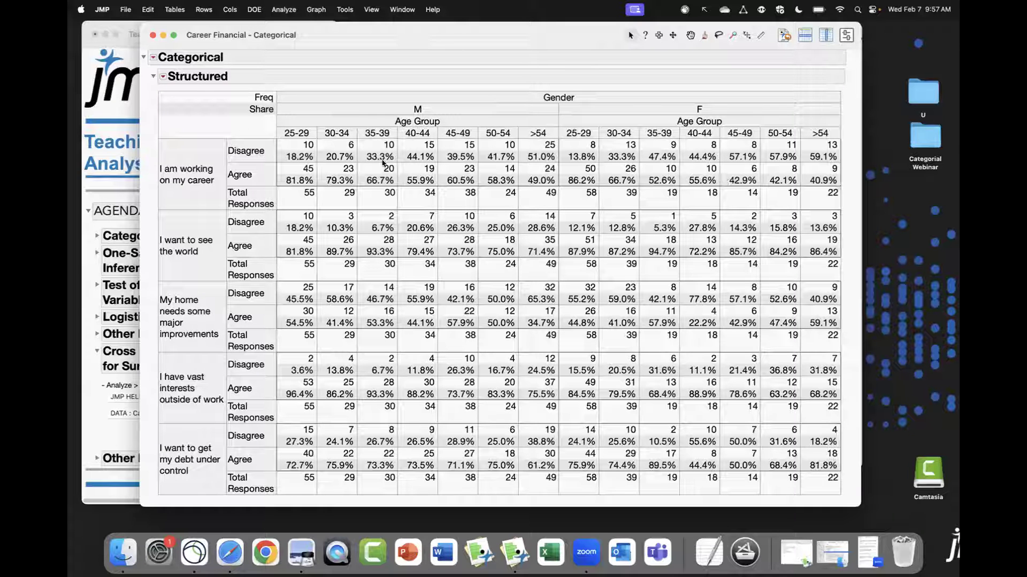
Show the comparison letters under the age group columns of the structured crosstab
{"action": "left_click", "coordinate": [163, 78]}
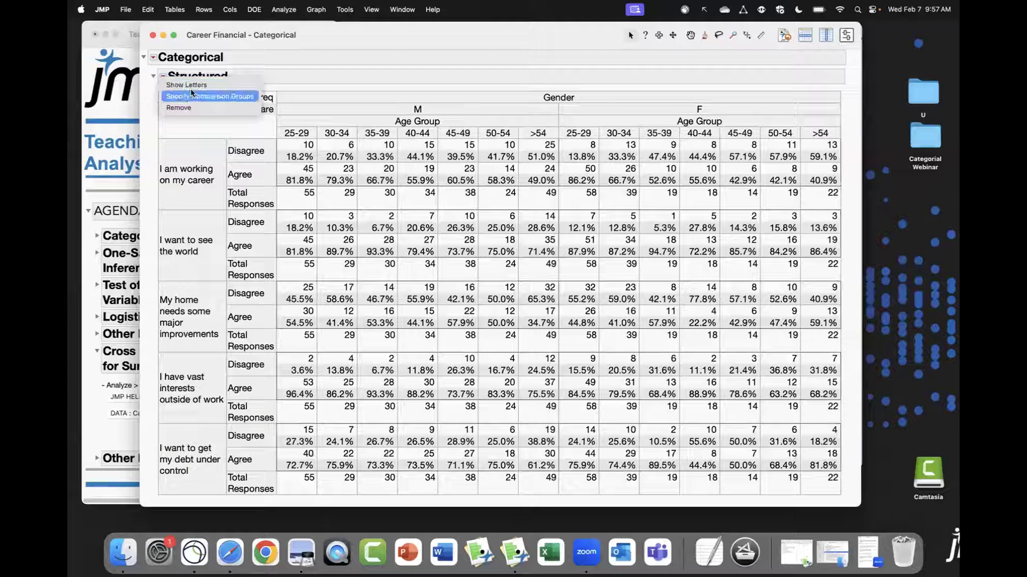
{"action": "left_click", "coordinate": [228, 88]}
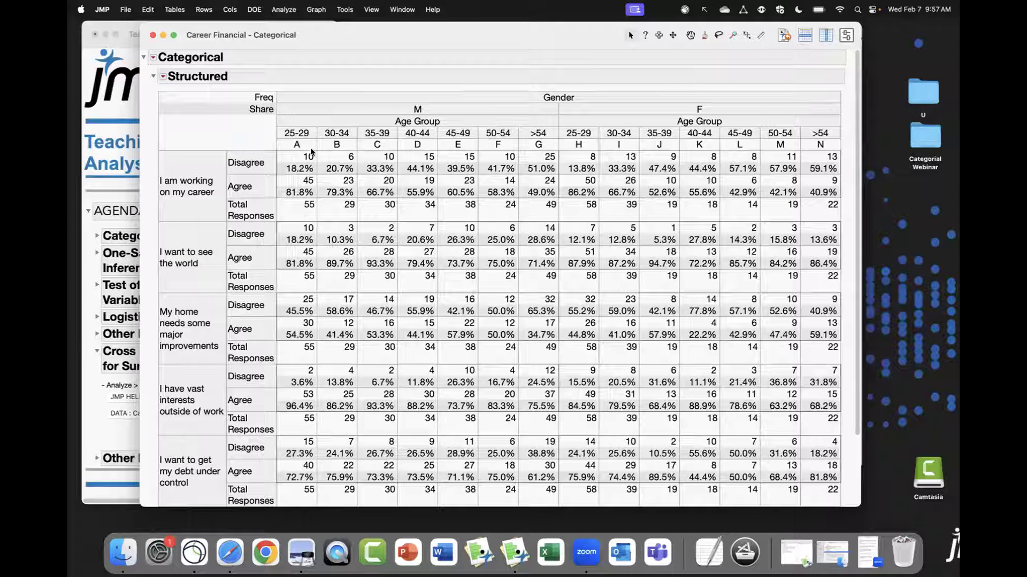
{"action": "mouse_move", "coordinate": [275, 133]}
{"action": "left_mouse_down"}
{"action": "mouse_move", "coordinate": [374, 155]}
{"action": "mouse_move", "coordinate": [805, 155]}
{"action": "left_mouse_up"}
Add a Frequency Chart to the Categorical report and look it over below the crosstab
{"action": "left_click", "coordinate": [152, 58]}
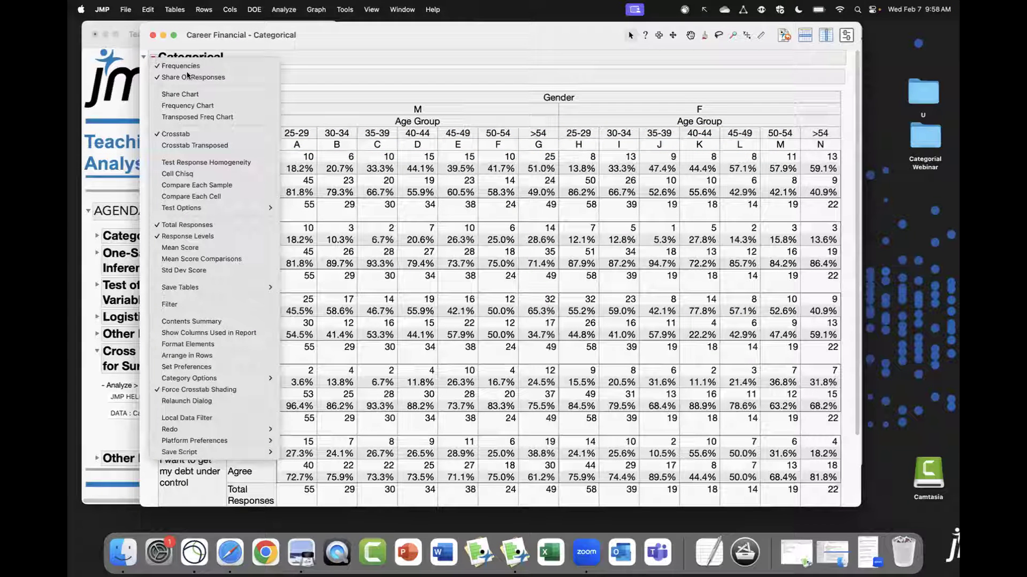
{"action": "left_click", "coordinate": [230, 106]}
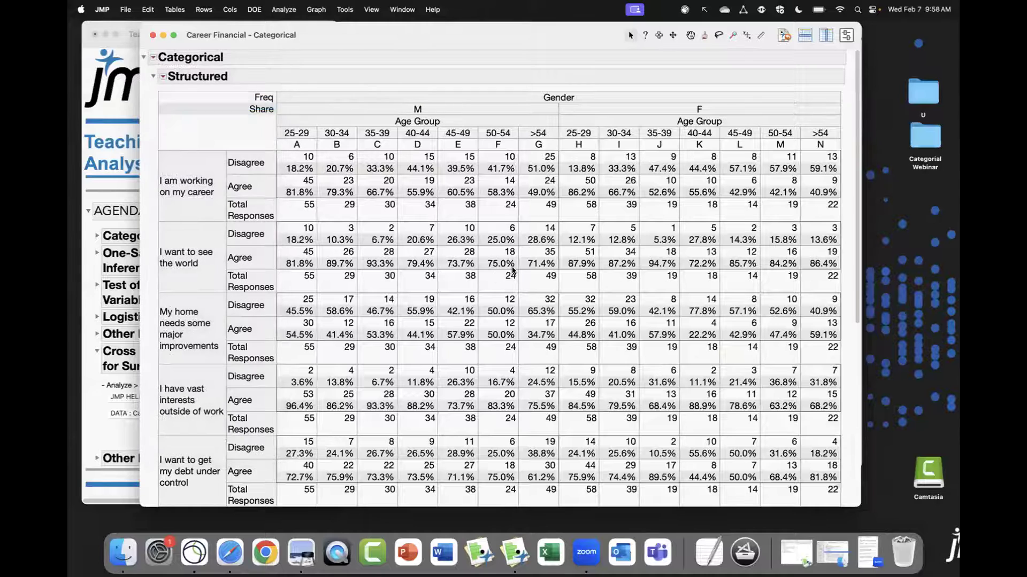
{"action": "scroll", "coordinate": [511, 271], "scroll_direction": "down", "scroll_amount": 10}
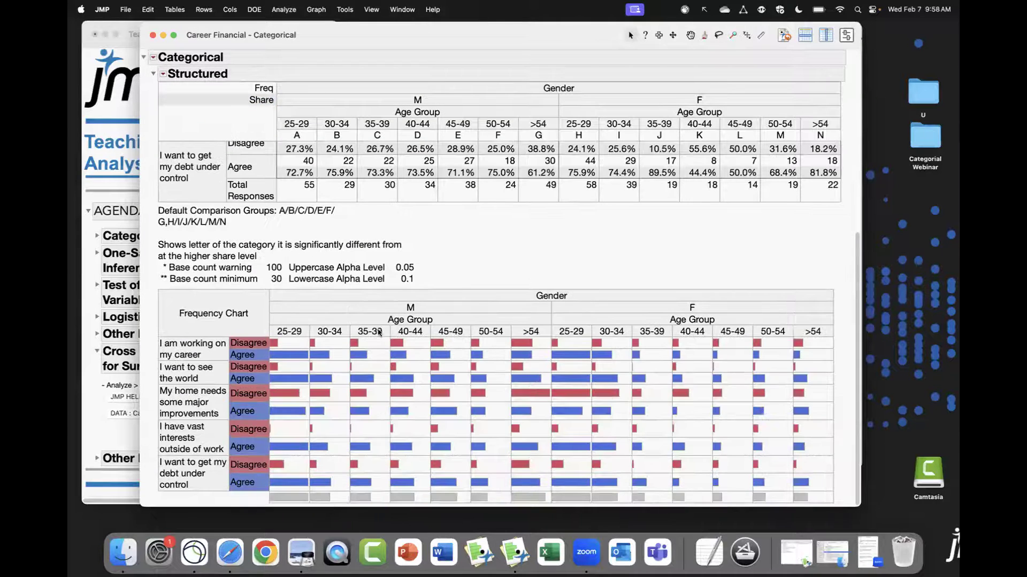
{"action": "scroll", "coordinate": [380, 332], "scroll_direction": "up", "scroll_amount": 10}
Add the Test Response Homogeneity results to the report and review the chi-square tests for each statement
{"action": "left_click", "coordinate": [153, 57]}
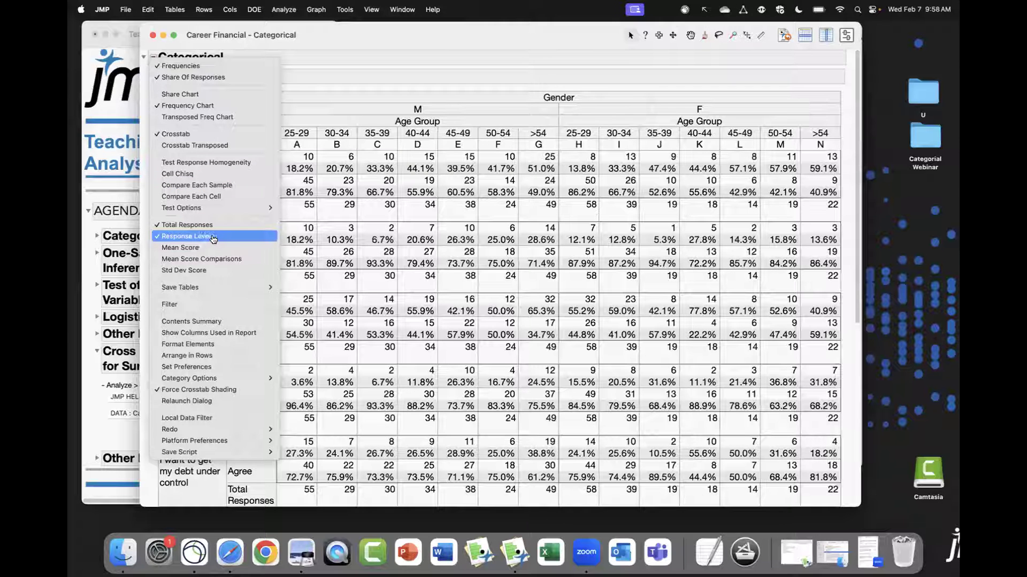
{"action": "mouse_move", "coordinate": [213, 214]}
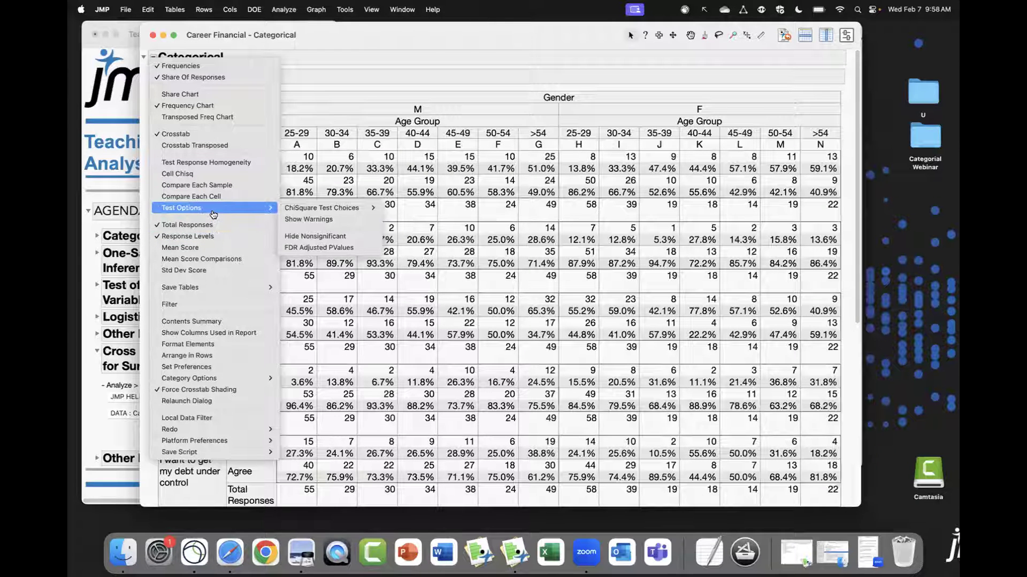
{"action": "left_click", "coordinate": [228, 162]}
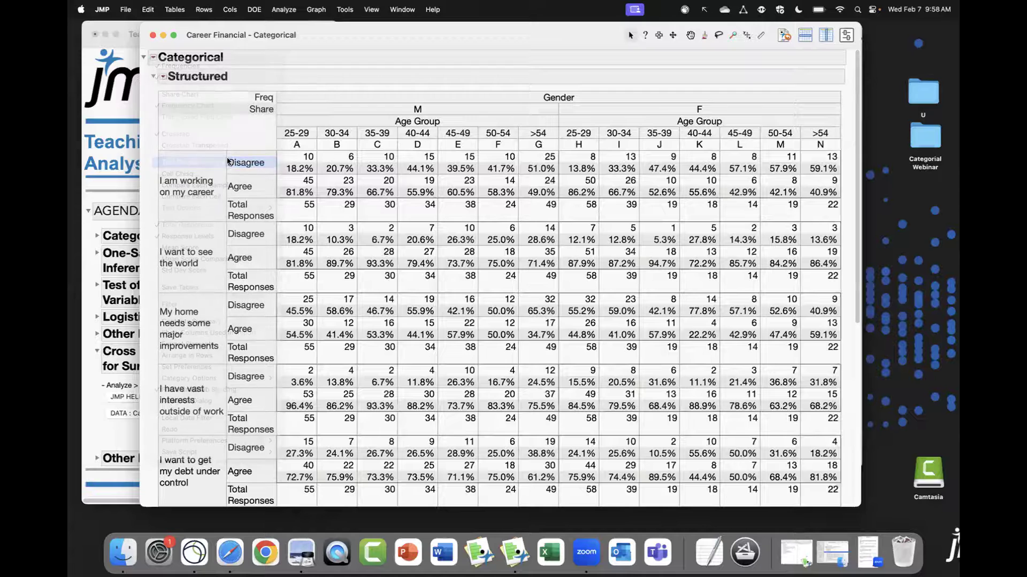
{"action": "scroll", "coordinate": [440, 314], "scroll_direction": "down", "scroll_amount": 10}
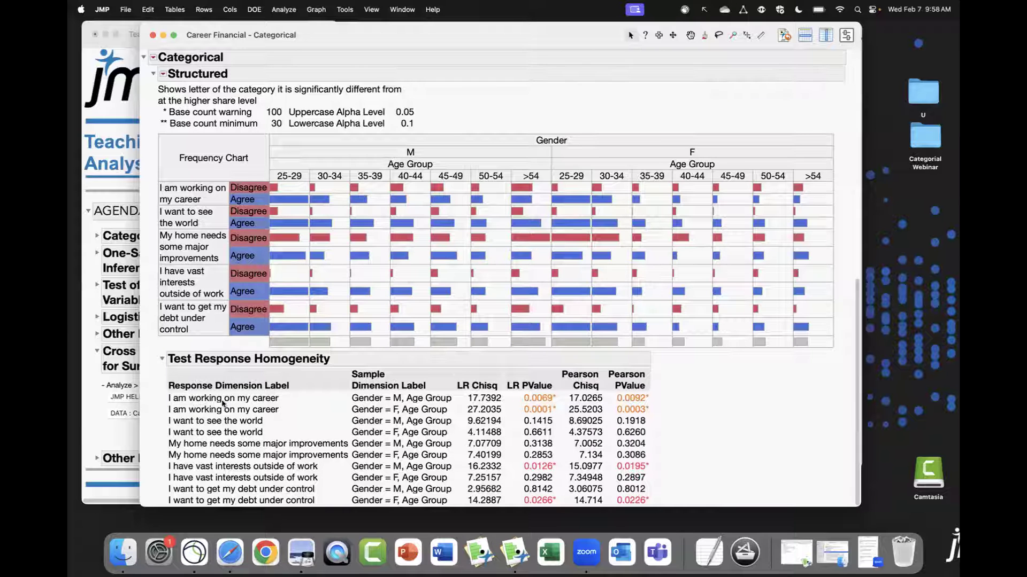
{"action": "scroll", "coordinate": [226, 329], "scroll_direction": "up", "scroll_amount": 2}
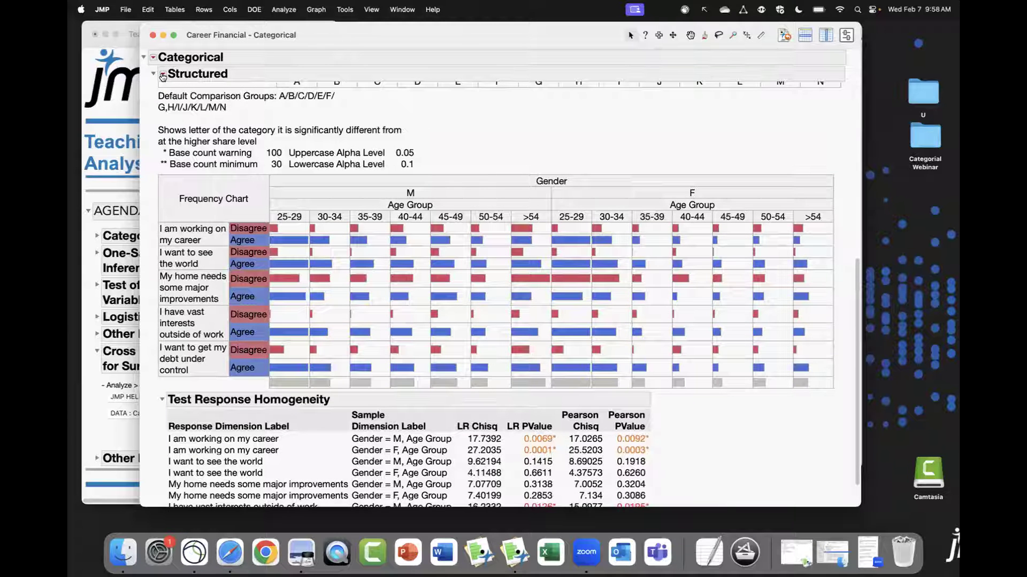
Add Compare Each Sample to the report and review the letter comparisons in the crosstab
{"action": "left_click", "coordinate": [154, 58]}
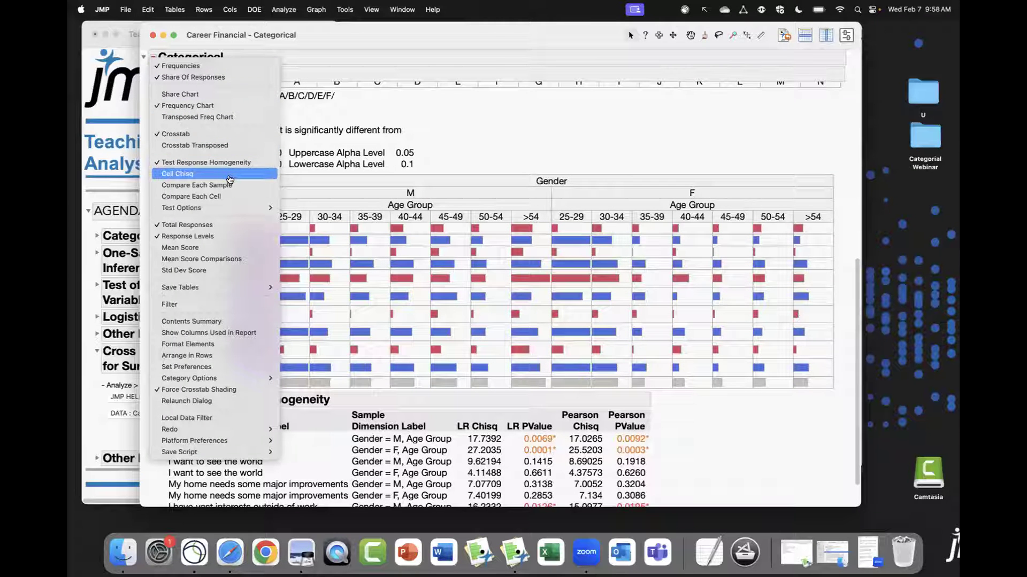
{"action": "left_click", "coordinate": [249, 190]}
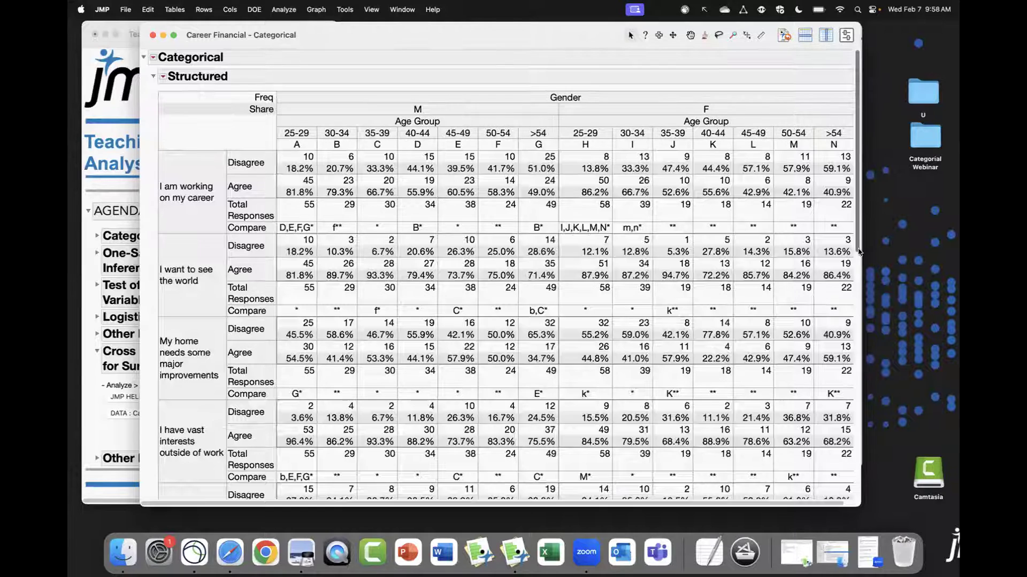
{"action": "scroll", "coordinate": [859, 251], "scroll_direction": "down", "scroll_amount": 15}
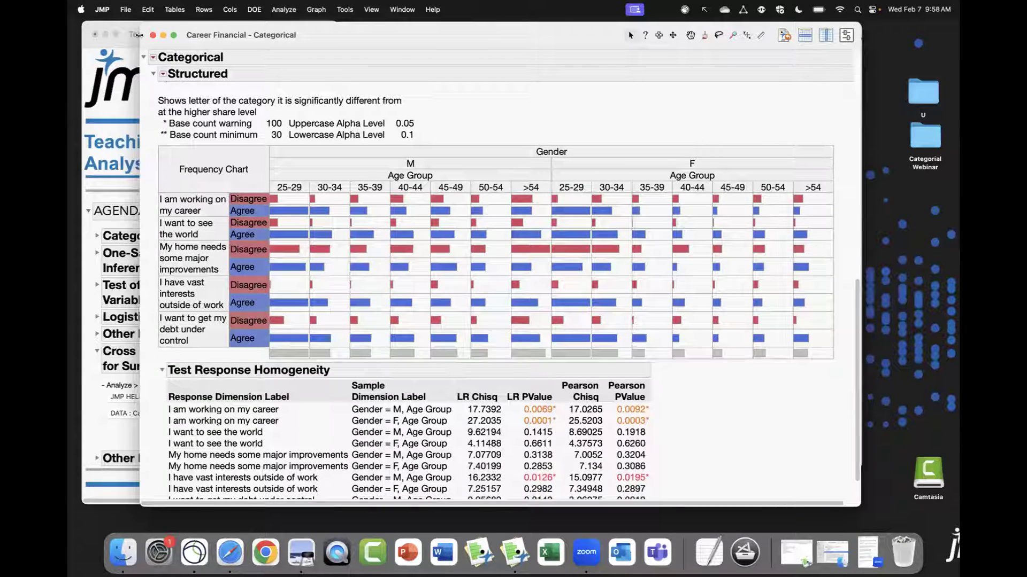
Add Compare Each Cell to the report and collapse the Compare Each Sample section
{"action": "left_click", "coordinate": [154, 58]}
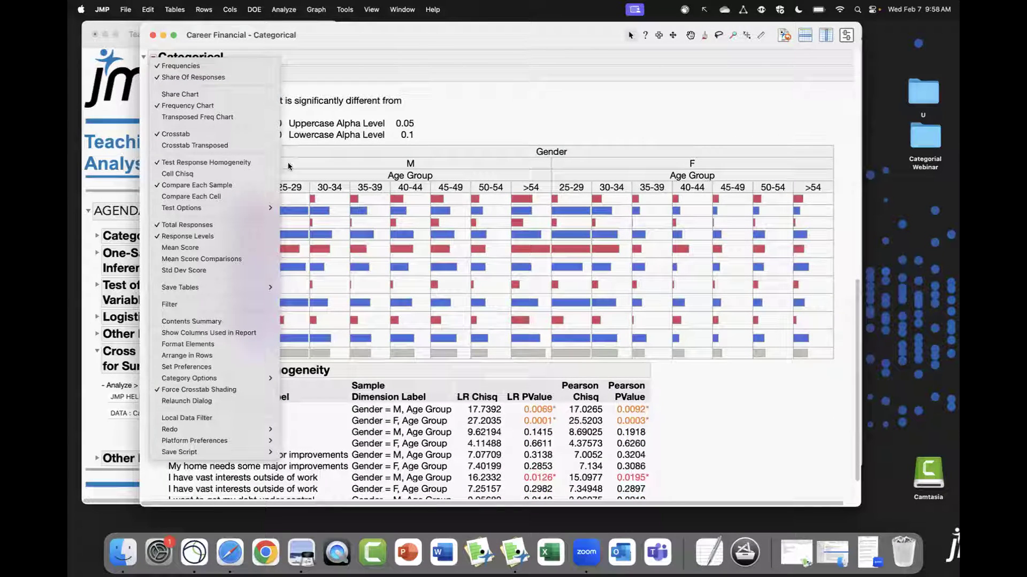
{"action": "left_click", "coordinate": [242, 196]}
{"action": "scroll", "coordinate": [597, 293], "scroll_direction": "down", "scroll_amount": 5}
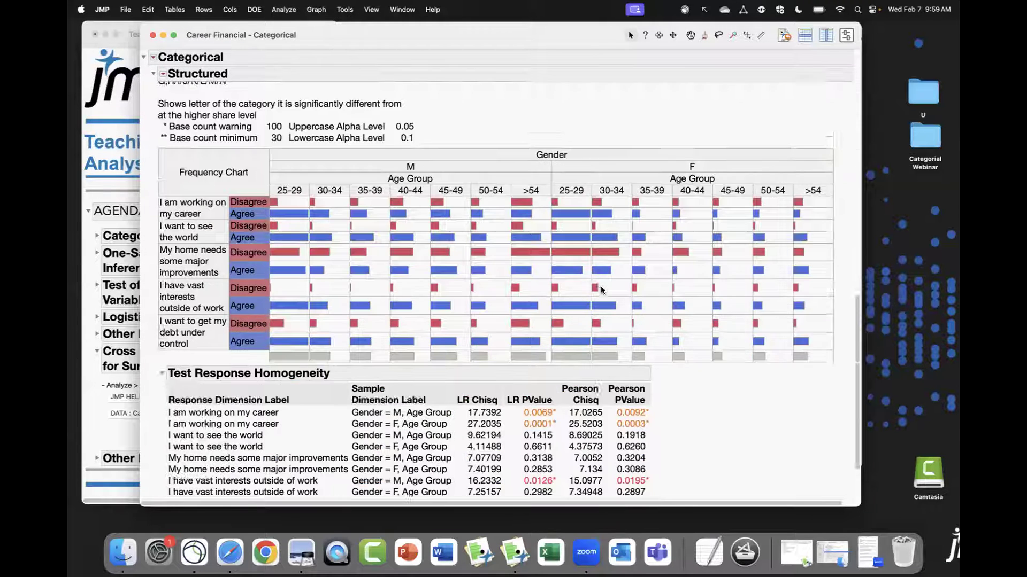
{"action": "left_click", "coordinate": [162, 478]}
Examine the LR, Pearson and Fisher Exact pairwise p-values in the Compare Each Cell details
{"action": "scroll", "coordinate": [448, 323], "scroll_direction": "down", "scroll_amount": 10}
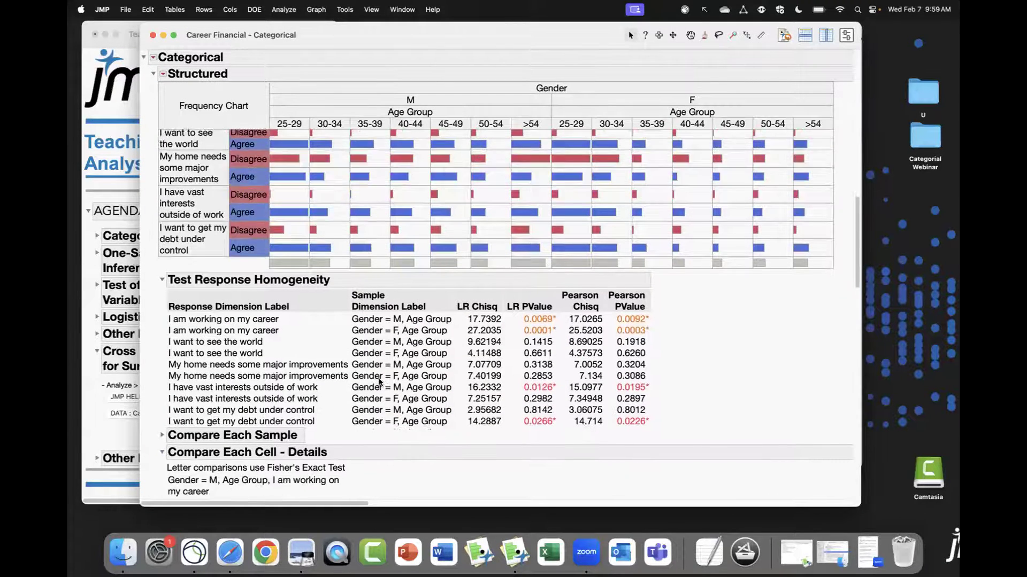
{"action": "scroll", "coordinate": [448, 322], "scroll_direction": "down", "scroll_amount": 2}
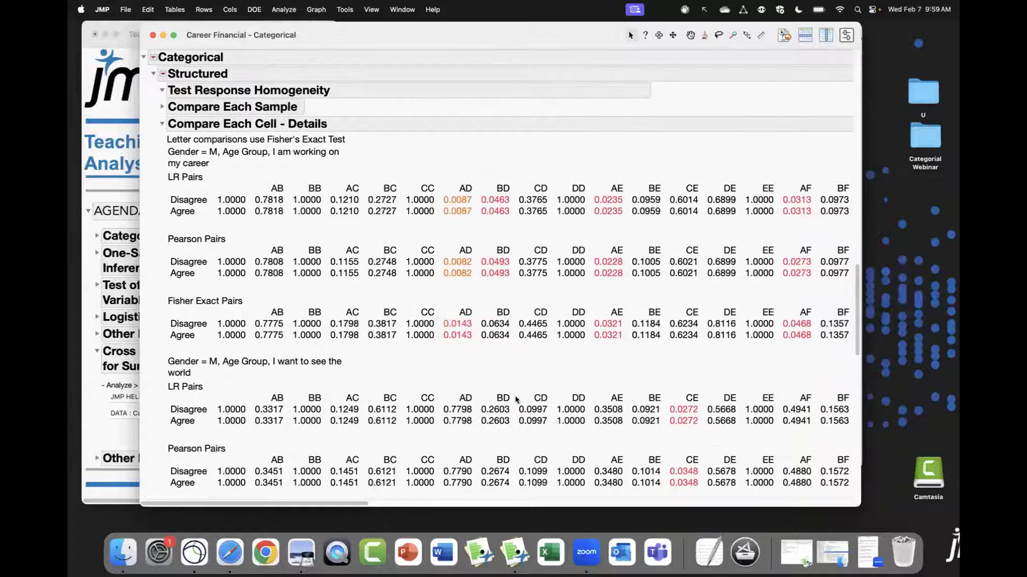
{"action": "scroll", "coordinate": [577, 441], "scroll_direction": "down", "scroll_amount": 3}
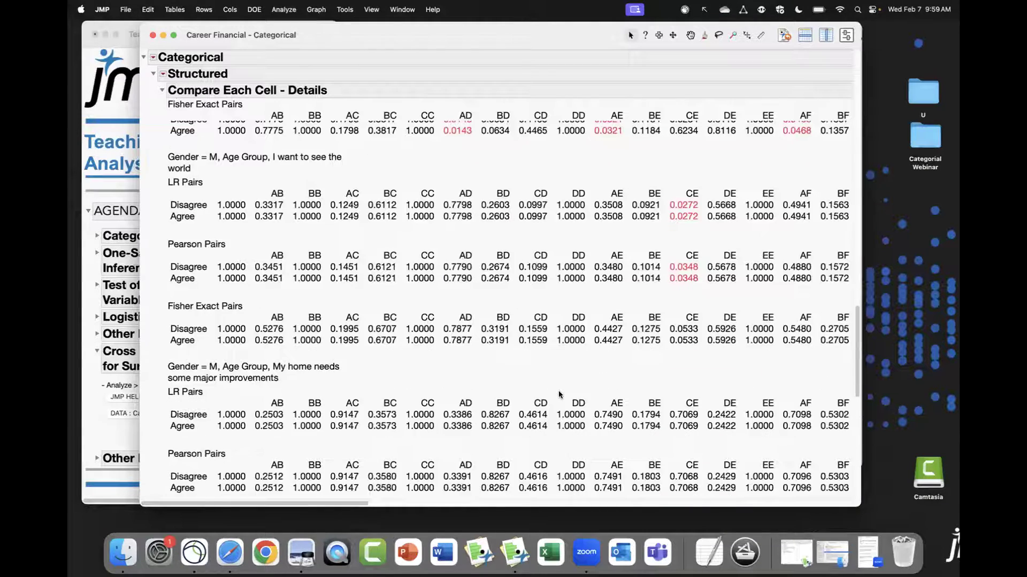
{"action": "scroll", "coordinate": [561, 396], "scroll_direction": "up", "scroll_amount": 4}
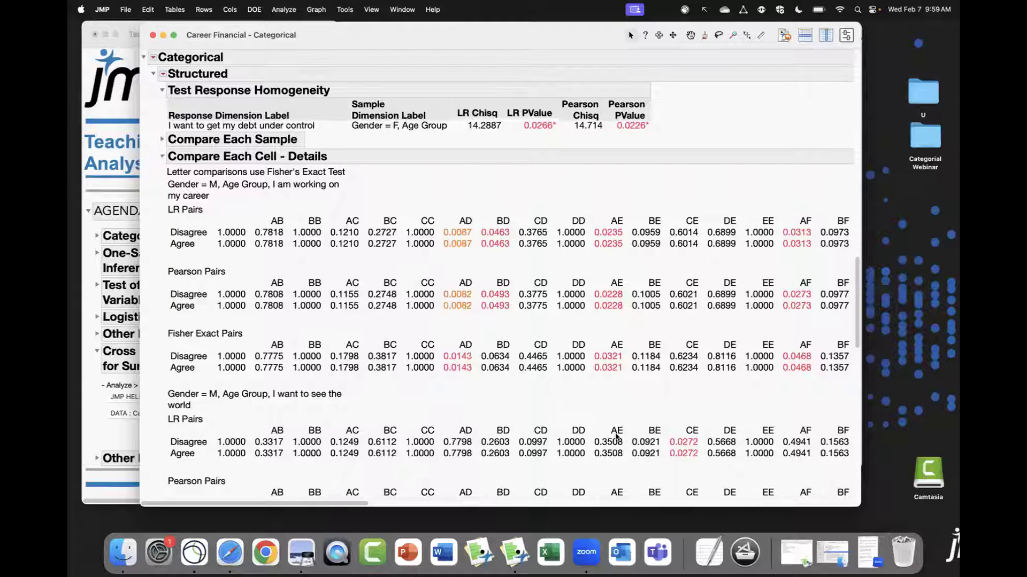
{"action": "scroll", "coordinate": [631, 448], "scroll_direction": "down", "scroll_amount": 2}
{"action": "left_click_drag", "start_coordinate": [593, 32], "coordinate": [563, 29]}
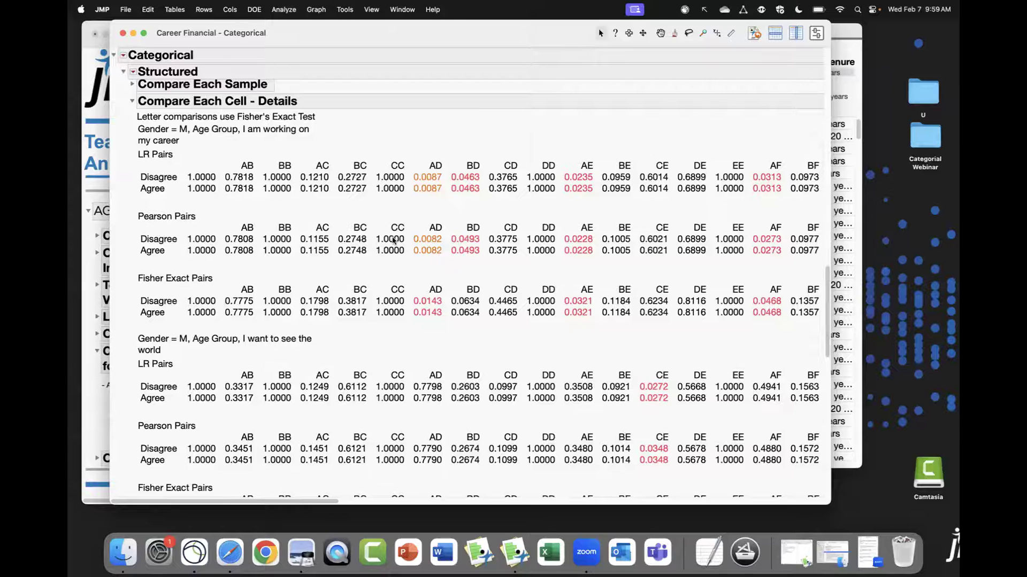
Review the Compare Each Cell letters in the crosstab for each statement by gender and age group
{"action": "scroll", "coordinate": [393, 240], "scroll_direction": "up", "scroll_amount": 15}
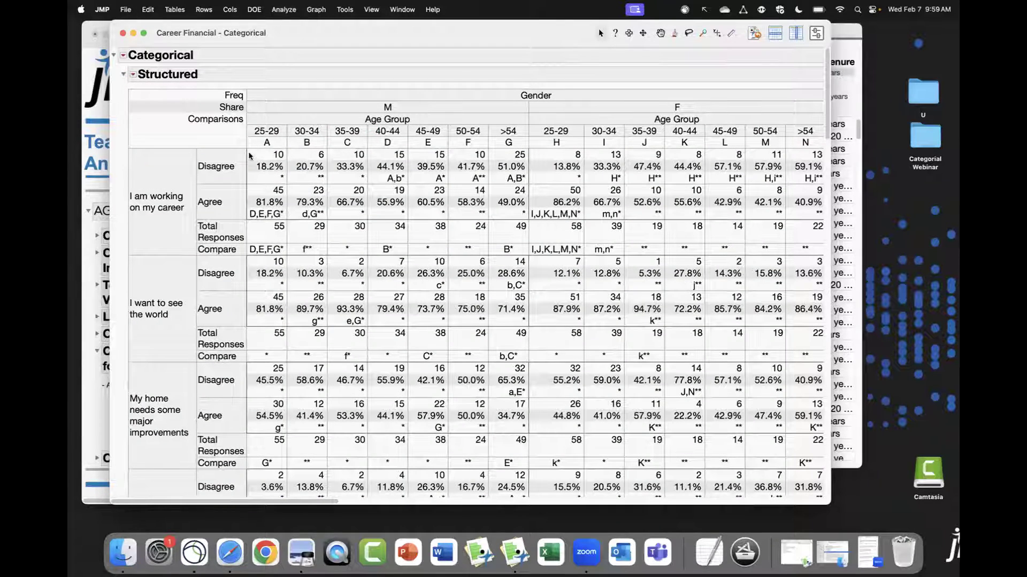
{"action": "mouse_move", "coordinate": [244, 202]}
{"action": "left_mouse_down"}
{"action": "mouse_move", "coordinate": [289, 225]}
{"action": "mouse_move", "coordinate": [324, 221]}
{"action": "left_mouse_up"}
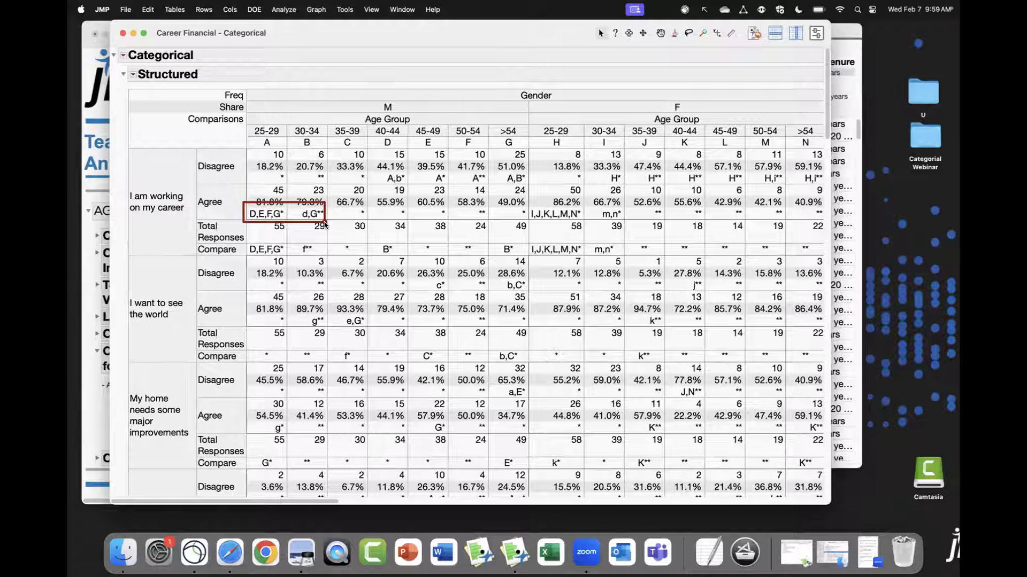
{"action": "left_click_drag", "start_coordinate": [526, 202], "coordinate": [590, 225]}
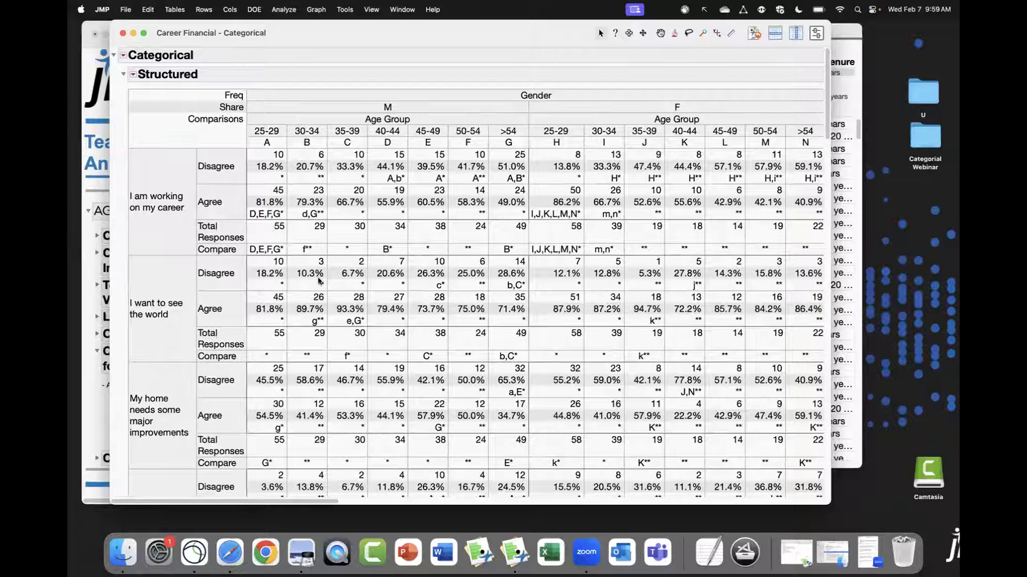
{"action": "scroll", "coordinate": [318, 281], "scroll_direction": "down", "scroll_amount": 10}
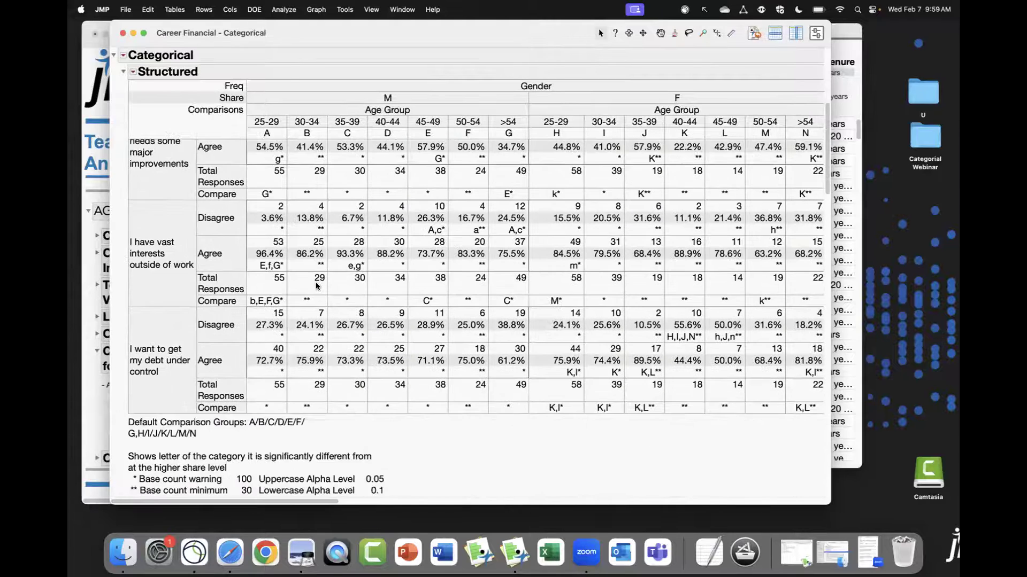
{"action": "scroll", "coordinate": [314, 286], "scroll_direction": "up", "scroll_amount": 10}
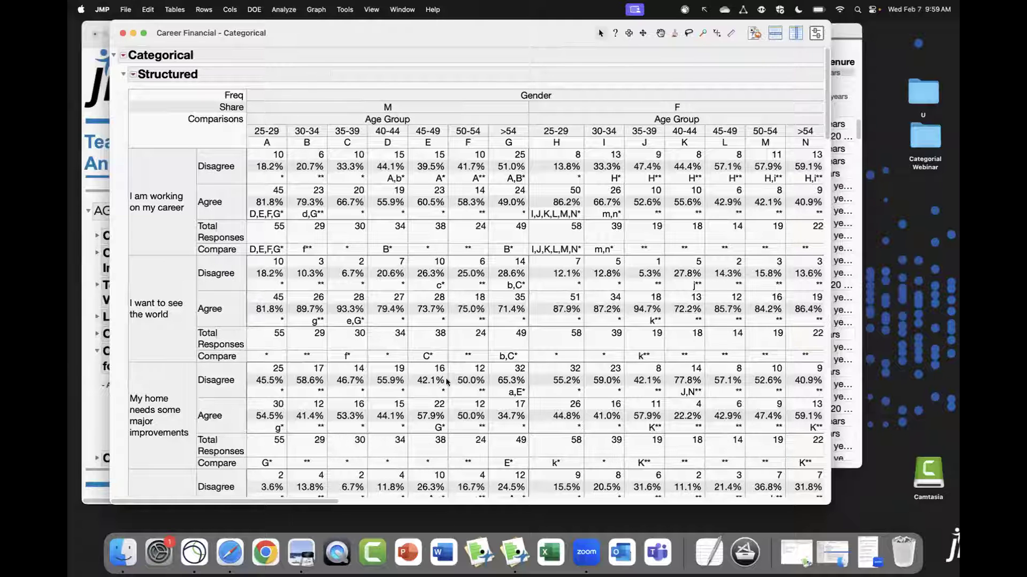
Start another Categorical analysis and recall the previous structured table setup into the Structured layout for editing
{"action": "left_click", "coordinate": [280, 10]}
{"action": "mouse_move", "coordinate": [336, 193]}
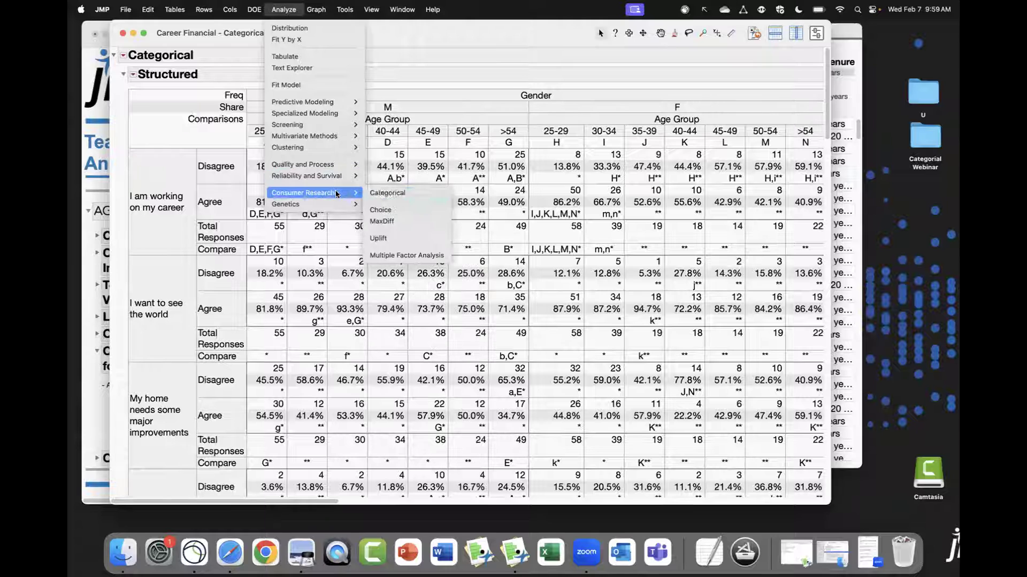
{"action": "left_click", "coordinate": [383, 194]}
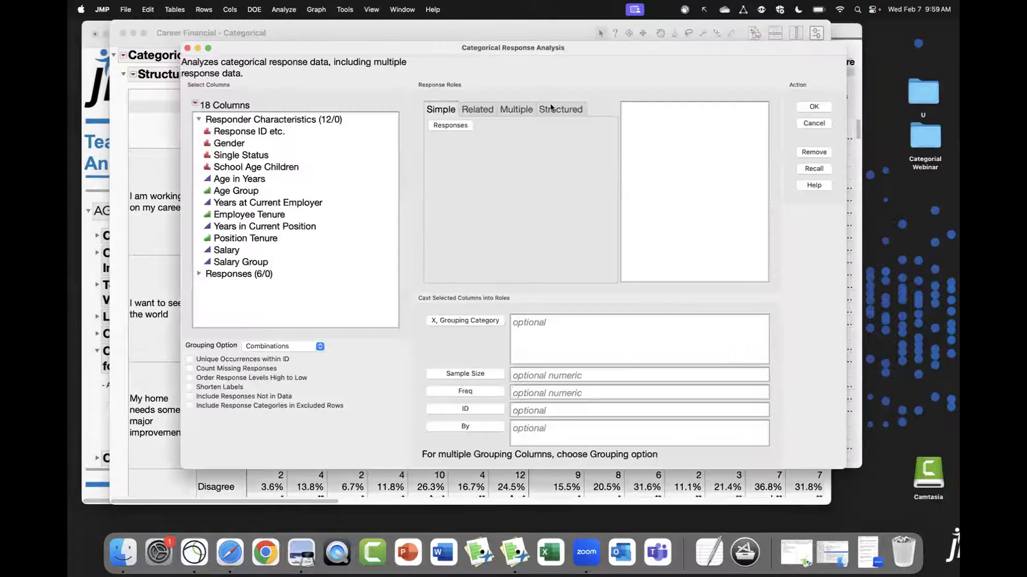
{"action": "left_click", "coordinate": [552, 110]}
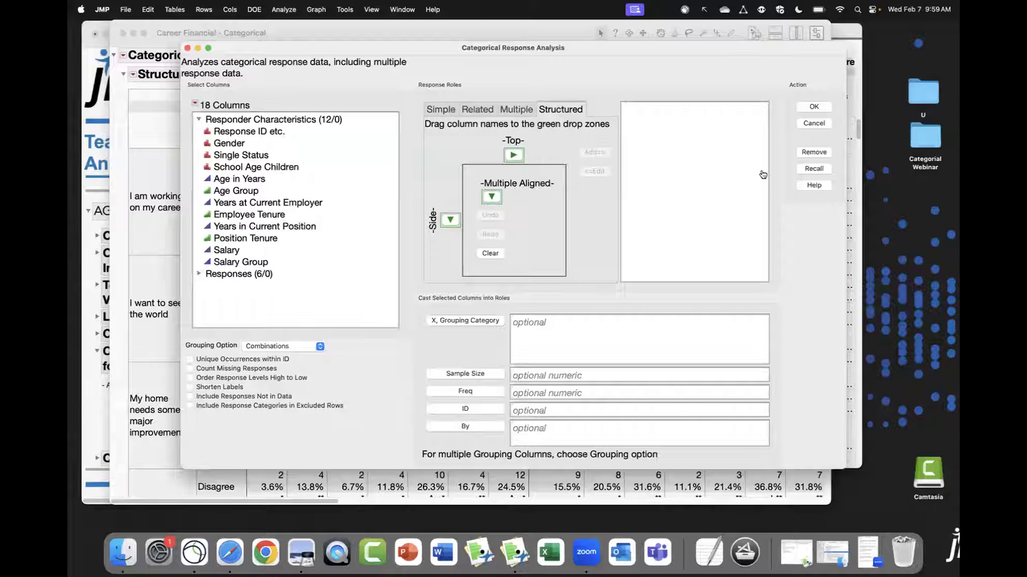
{"action": "left_click", "coordinate": [814, 169]}
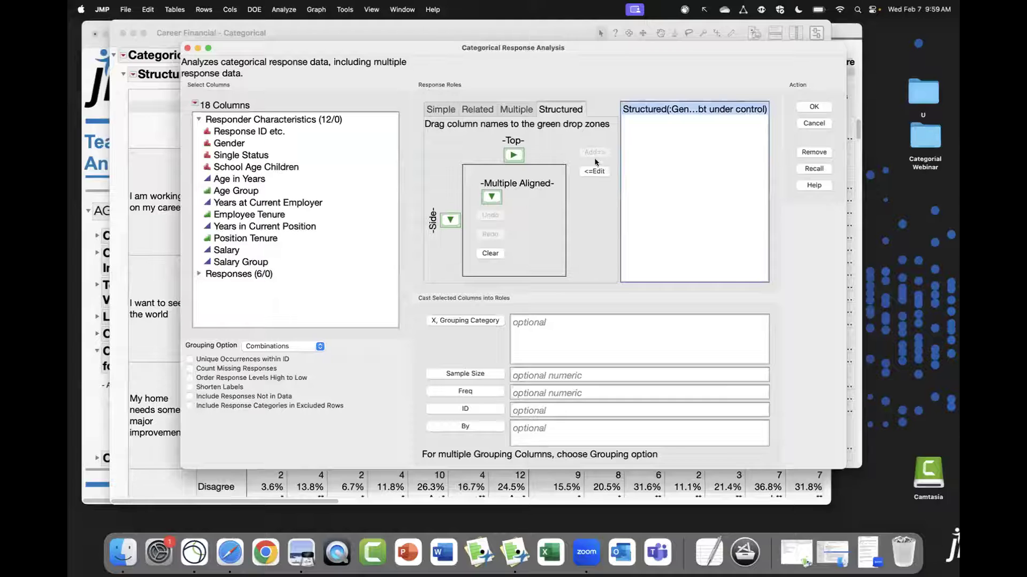
{"action": "left_click", "coordinate": [594, 171]}
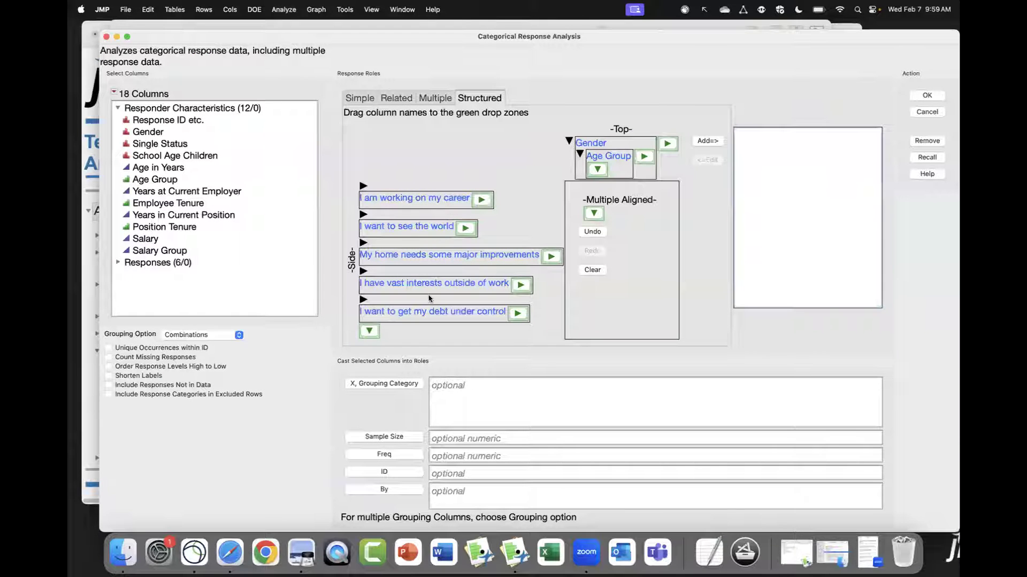
Examine the five statements on the side and Age Group nested under Gender on top, and close the setup without running it
{"action": "mouse_move", "coordinate": [352, 173]}
{"action": "left_mouse_down"}
{"action": "mouse_move", "coordinate": [378, 211]}
{"action": "mouse_move", "coordinate": [518, 339]}
{"action": "left_mouse_up"}
{"action": "left_click_drag", "start_coordinate": [553, 122], "coordinate": [686, 183]}
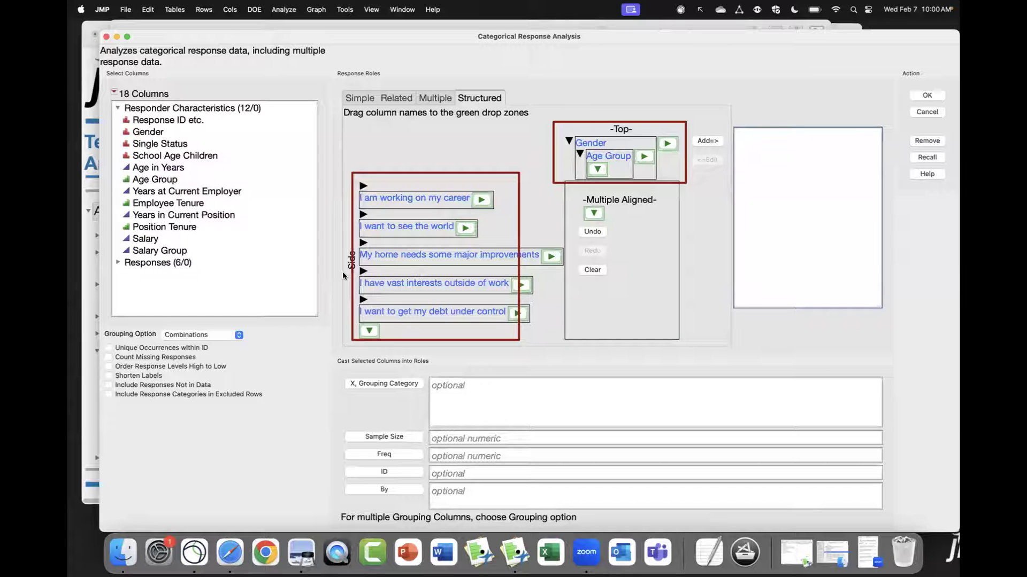
{"action": "key", "text": "Escape"}
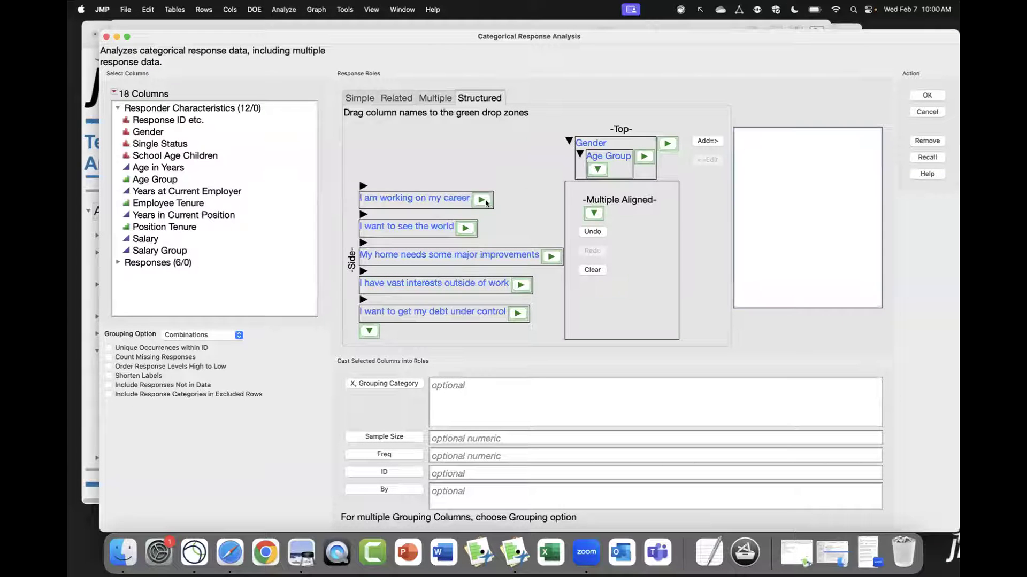
{"action": "left_click", "coordinate": [107, 37]}
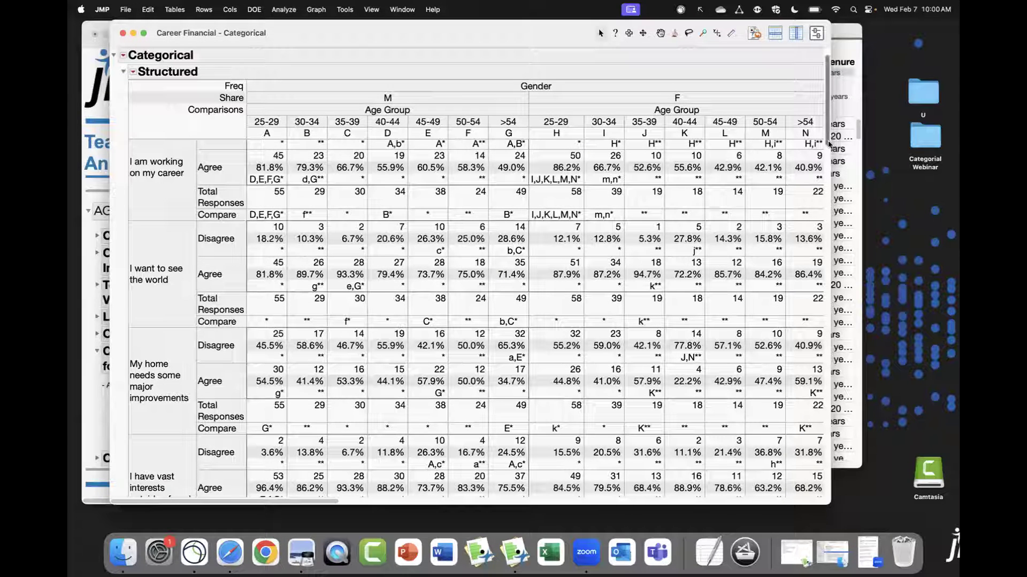
Add FDR Adjusted PValues to the report and examine the LR FDR PValue column in the Test Response Homogeneity table
{"action": "left_click", "coordinate": [123, 55]}
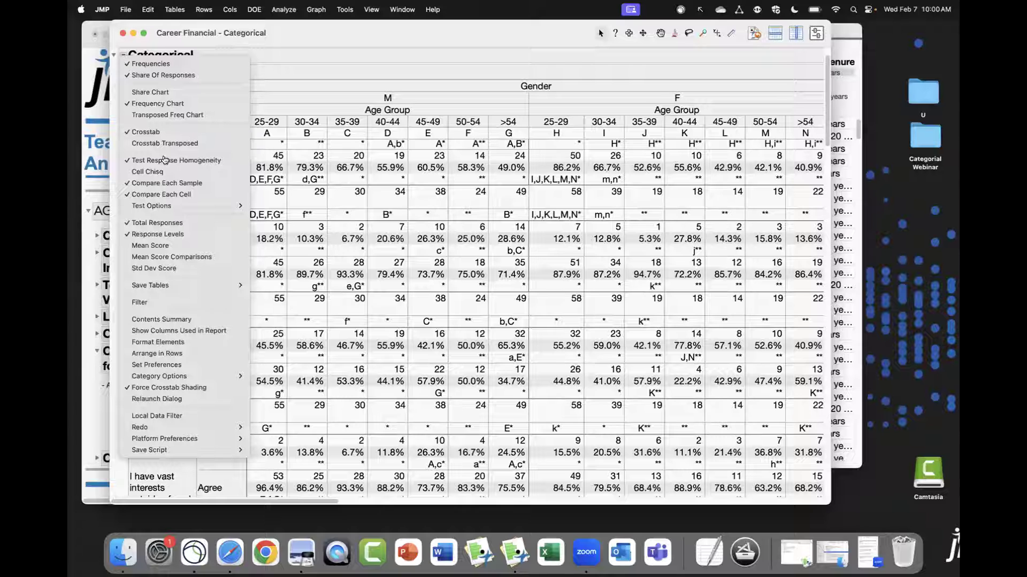
{"action": "mouse_move", "coordinate": [184, 204]}
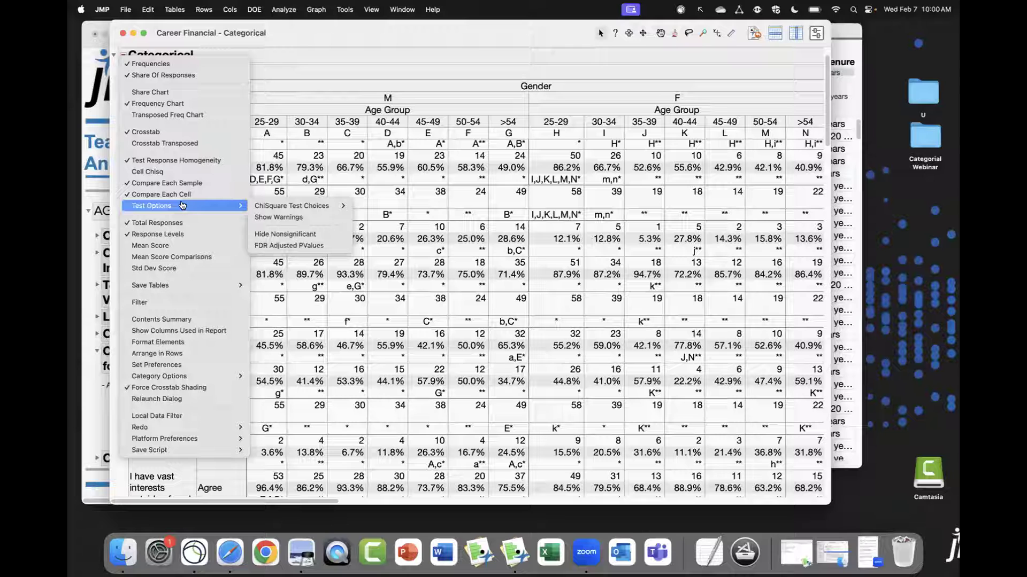
{"action": "left_click", "coordinate": [346, 247]}
{"action": "scroll", "coordinate": [487, 321], "scroll_direction": "down", "scroll_amount": 10}
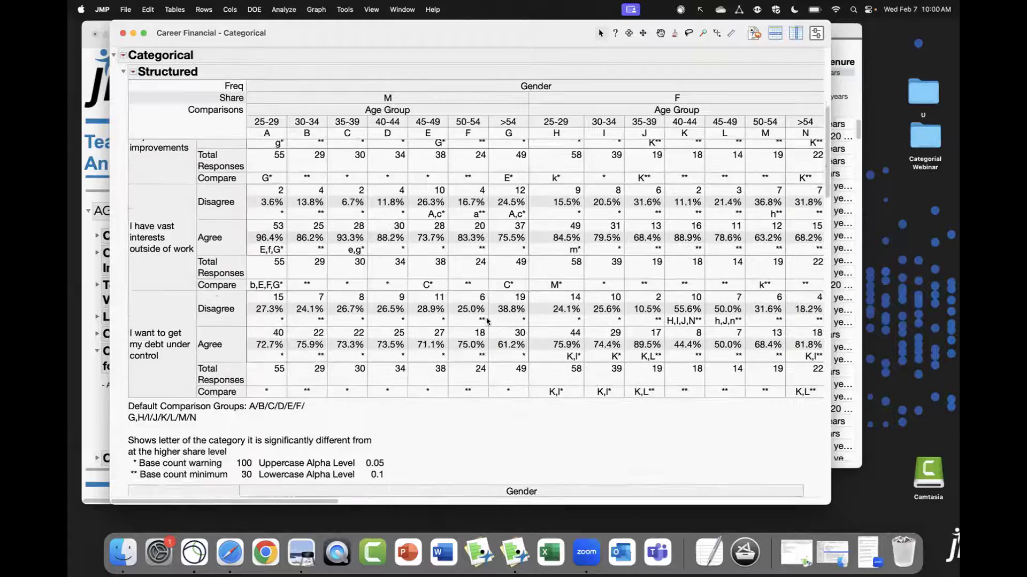
{"action": "scroll", "coordinate": [487, 321], "scroll_direction": "down", "scroll_amount": 12}
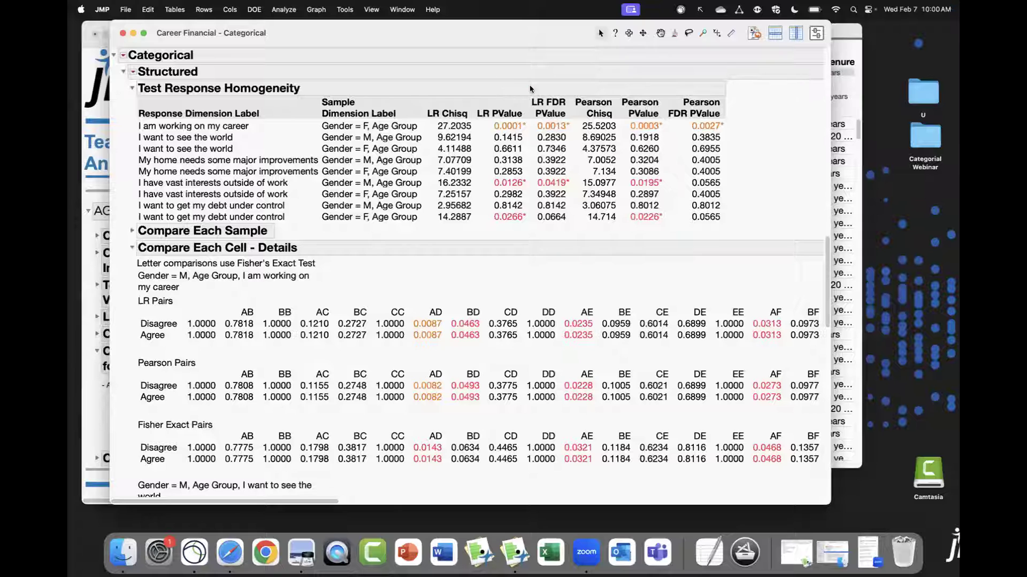
{"action": "left_click_drag", "start_coordinate": [527, 86], "coordinate": [572, 227]}
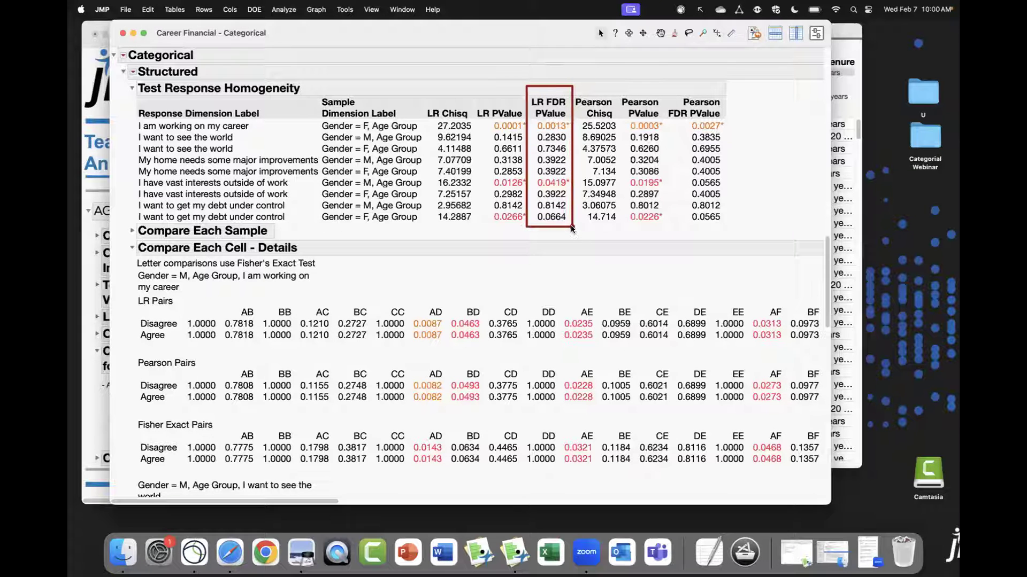